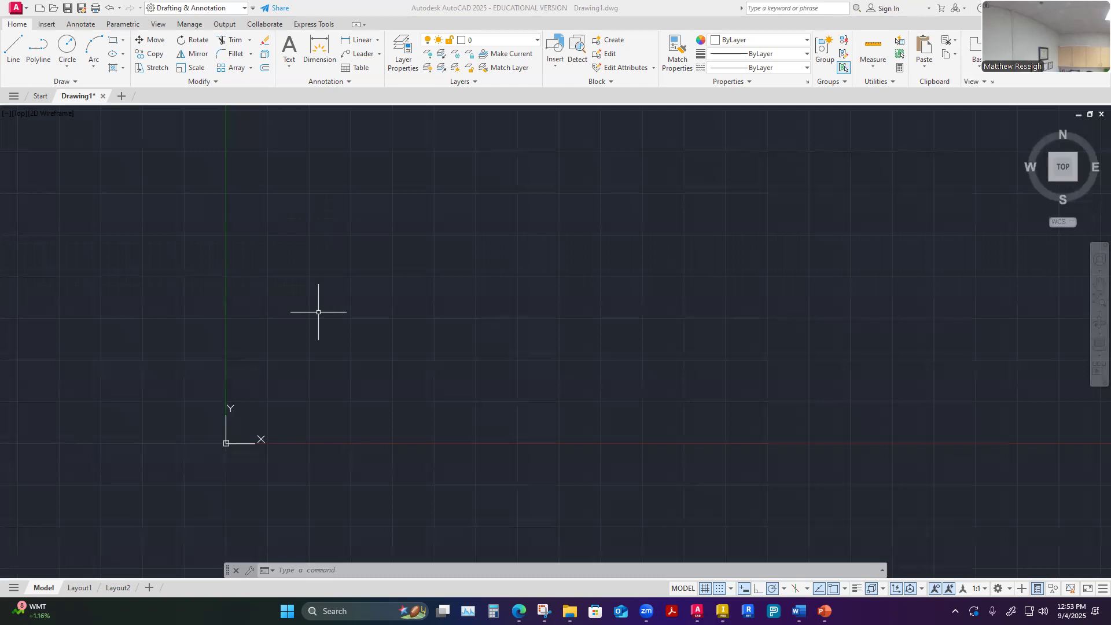
Draw a circle of radius 2 above and to the right of the origin, using the Center, Radius method
{"action": "left_click", "coordinate": [76, 65]}
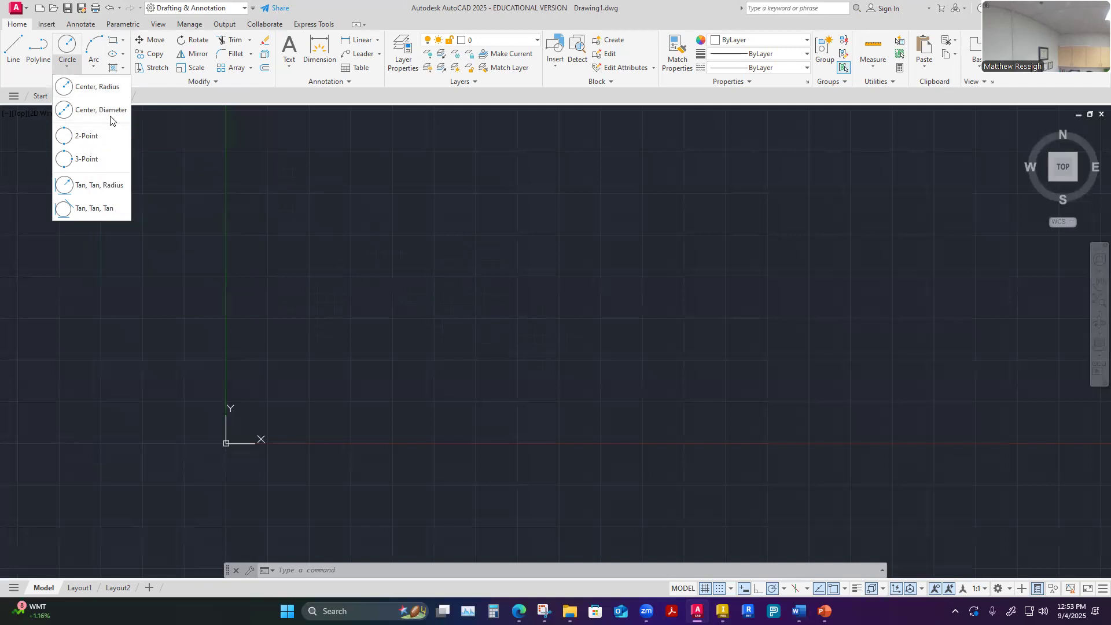
{"action": "left_click", "coordinate": [69, 69]}
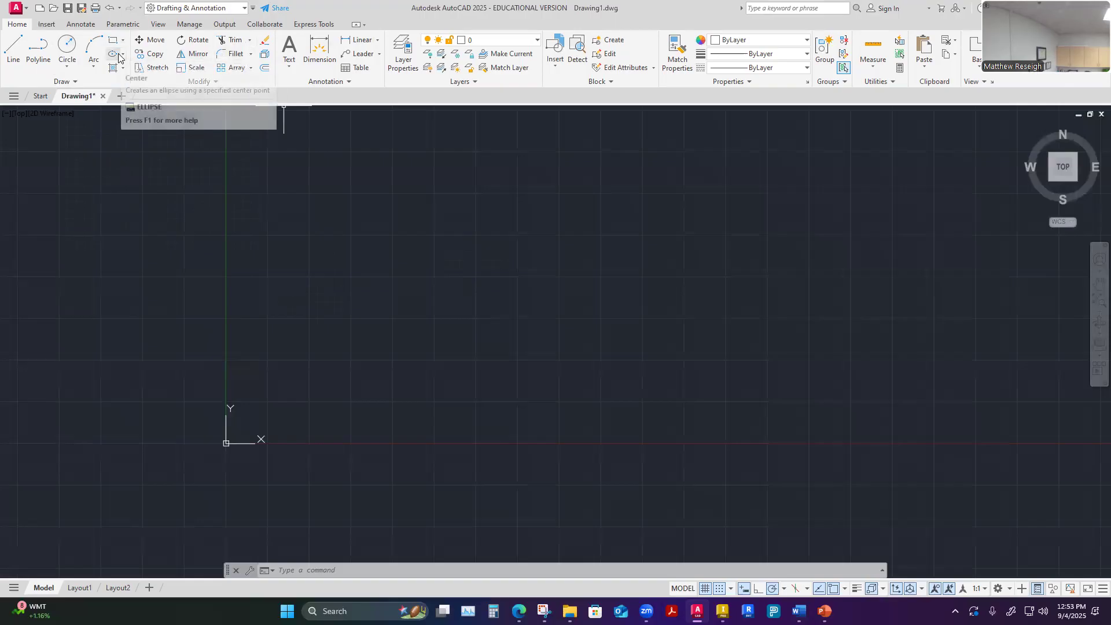
{"action": "left_click", "coordinate": [68, 67]}
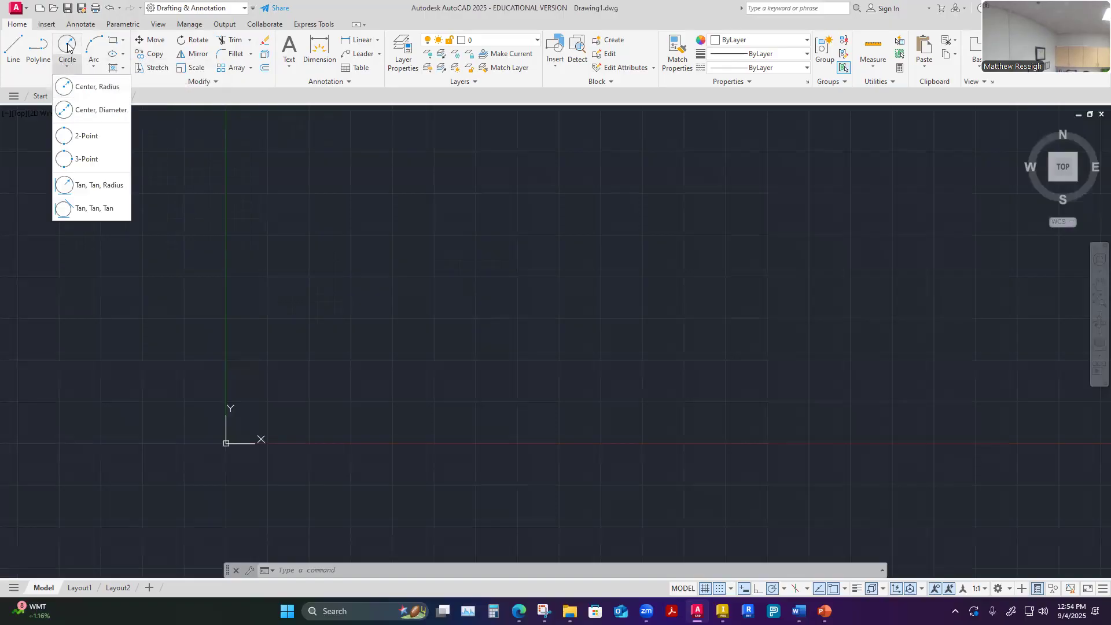
{"action": "left_click", "coordinate": [84, 88]}
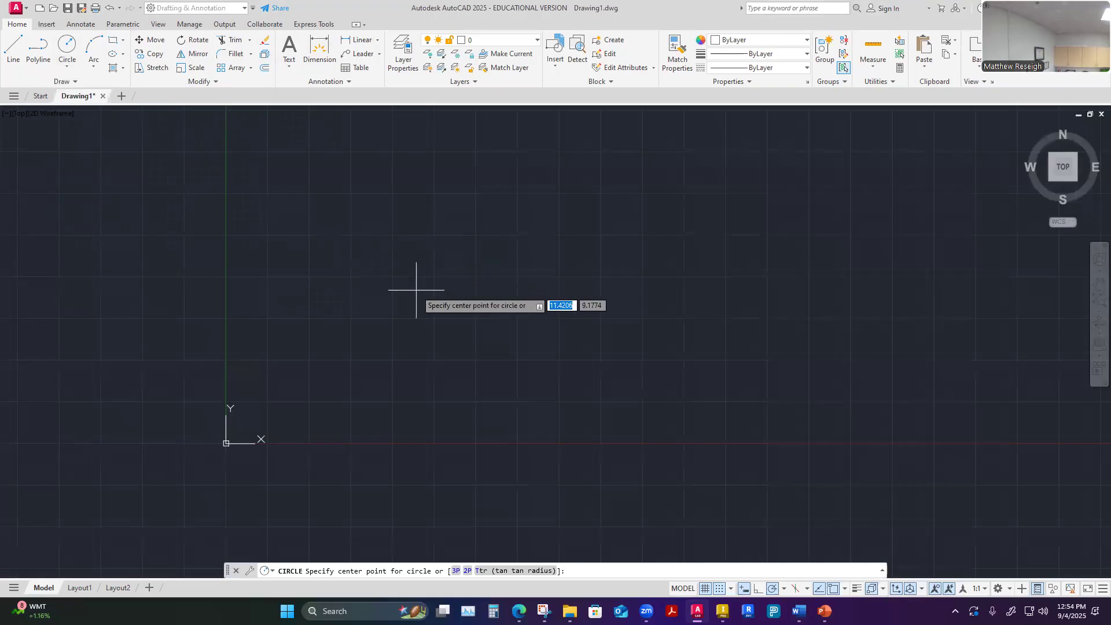
{"action": "left_click", "coordinate": [410, 273]}
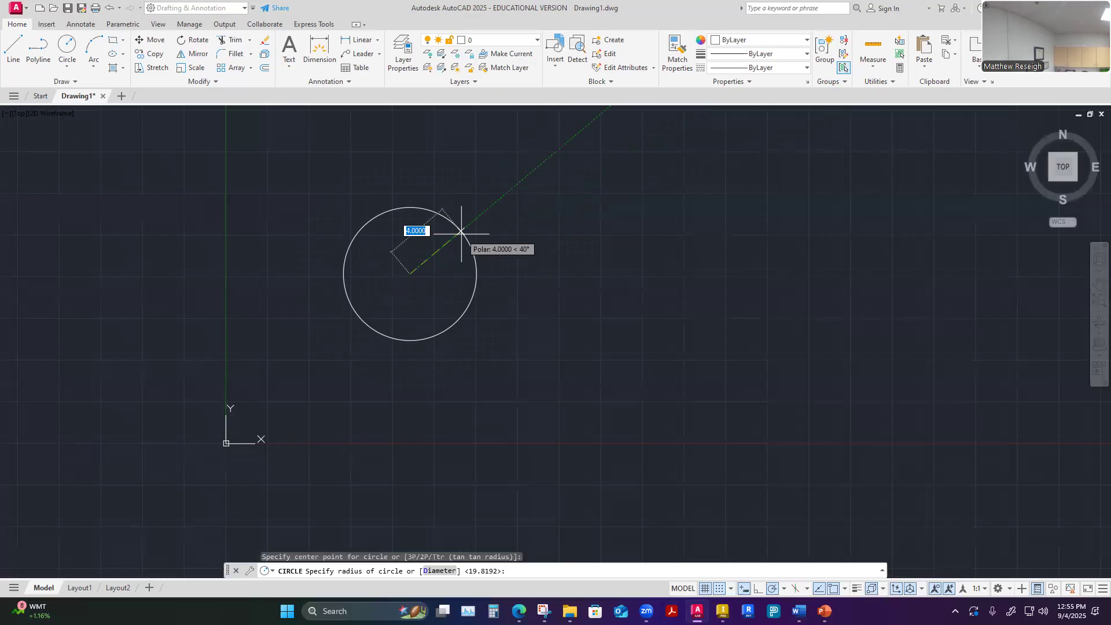
{"action": "type", "text": "2"}
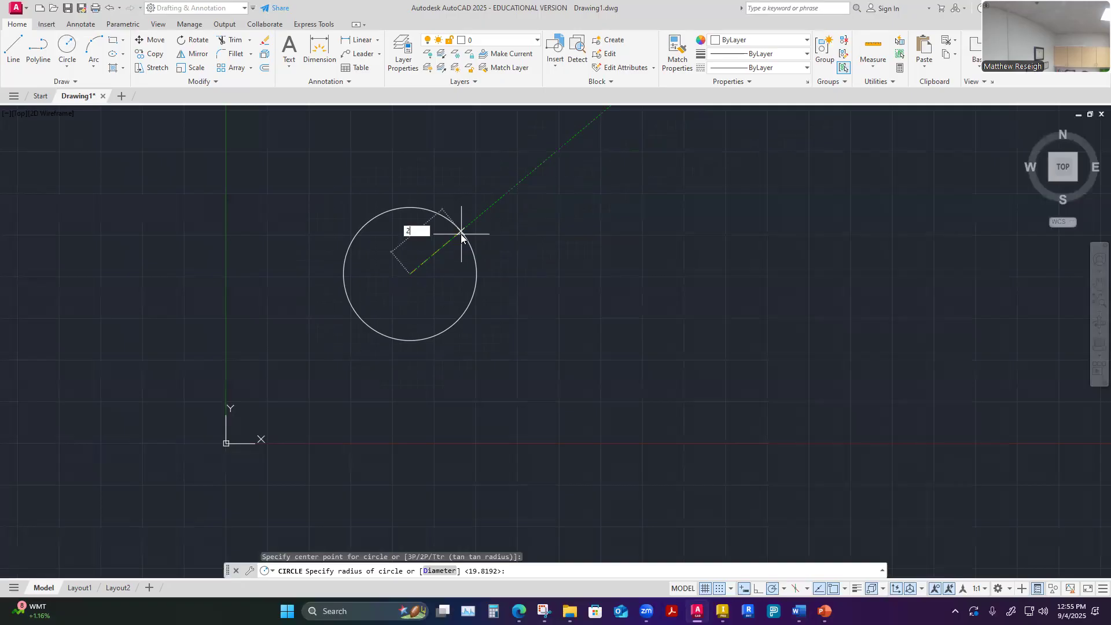
{"action": "key", "text": "Return"}
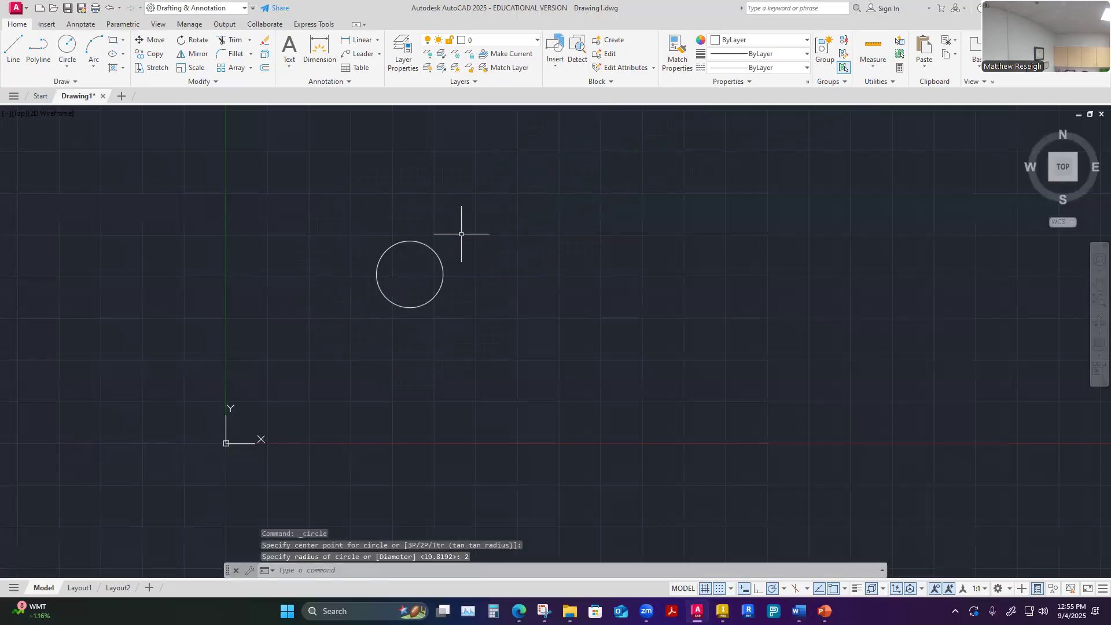
{"action": "scroll", "coordinate": [388, 280], "scroll_direction": "up", "scroll_amount": 6}
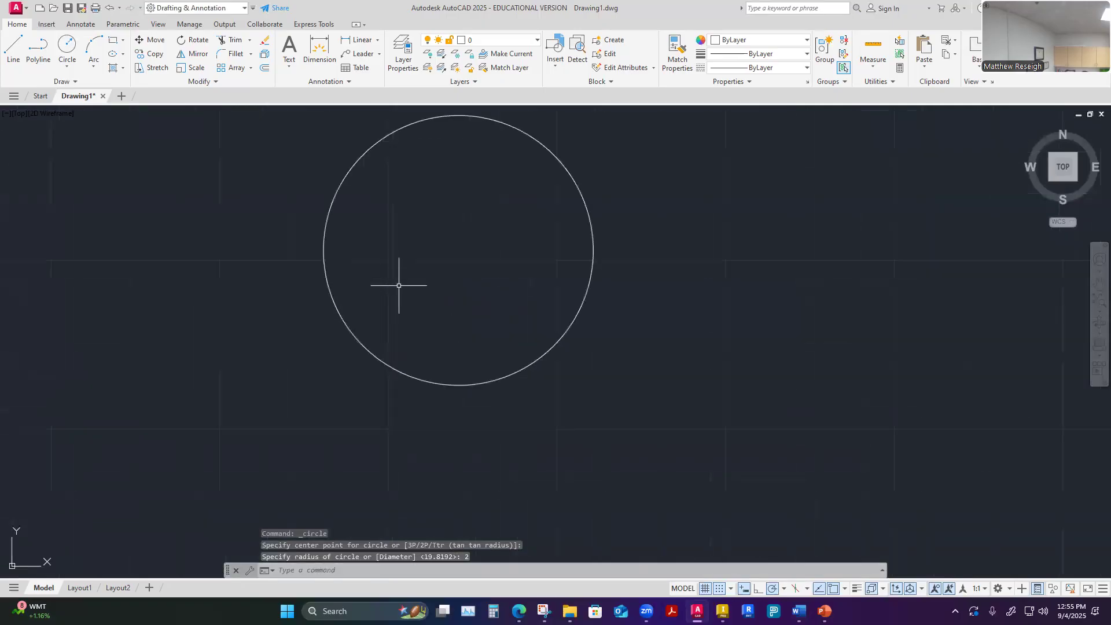
{"action": "scroll", "coordinate": [399, 286], "scroll_direction": "down", "scroll_amount": 2}
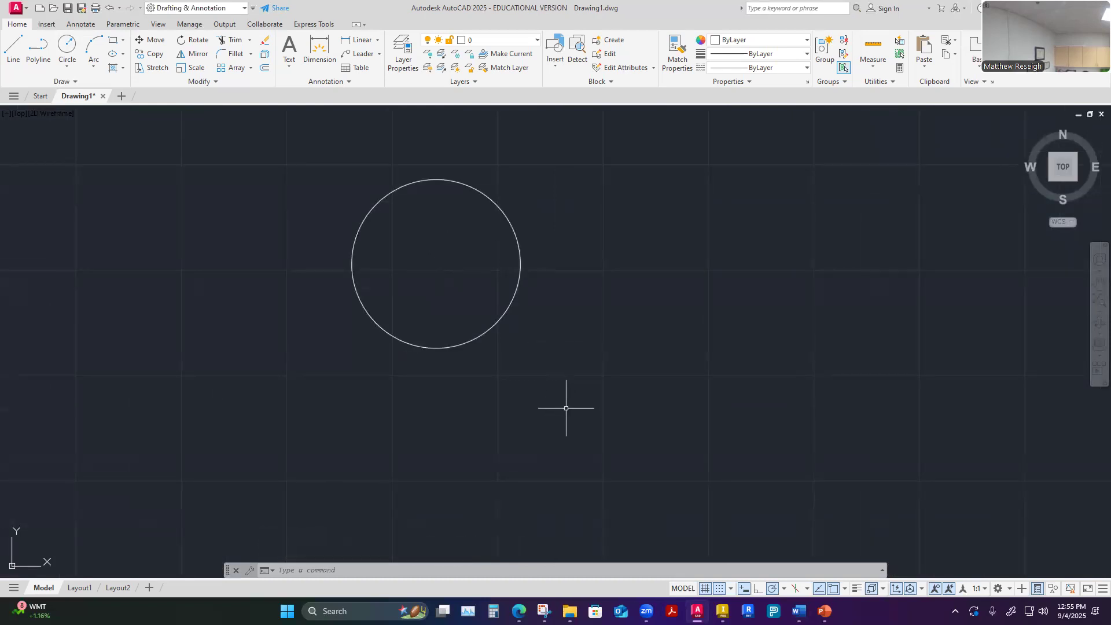
{"action": "scroll", "coordinate": [435, 297], "scroll_direction": "down", "scroll_amount": 4}
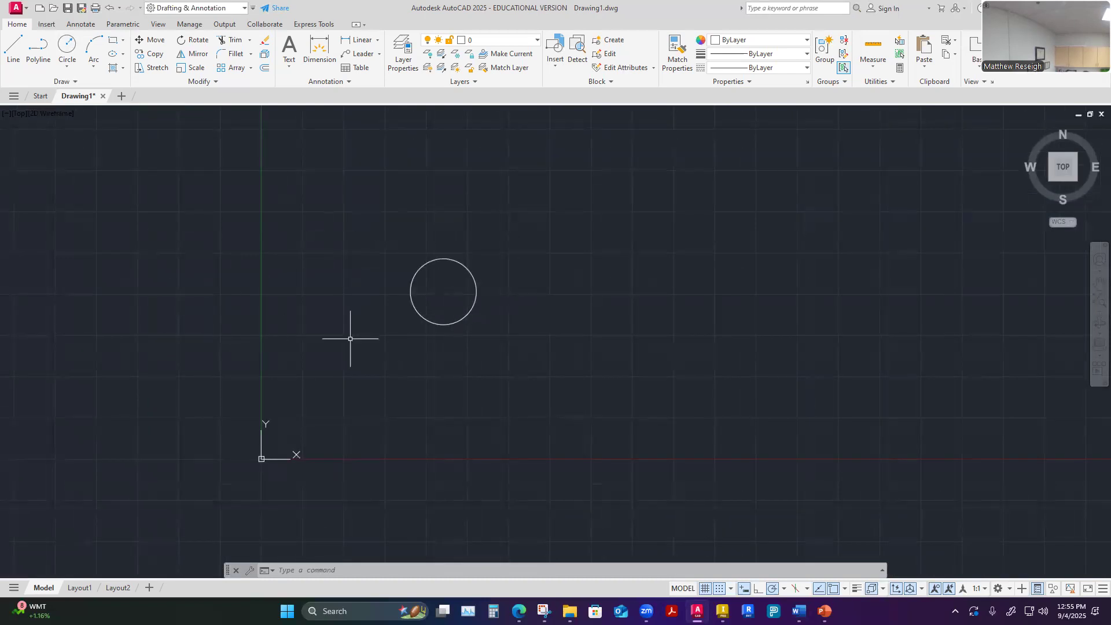
{"action": "scroll", "coordinate": [433, 298], "scroll_direction": "up", "scroll_amount": 2}
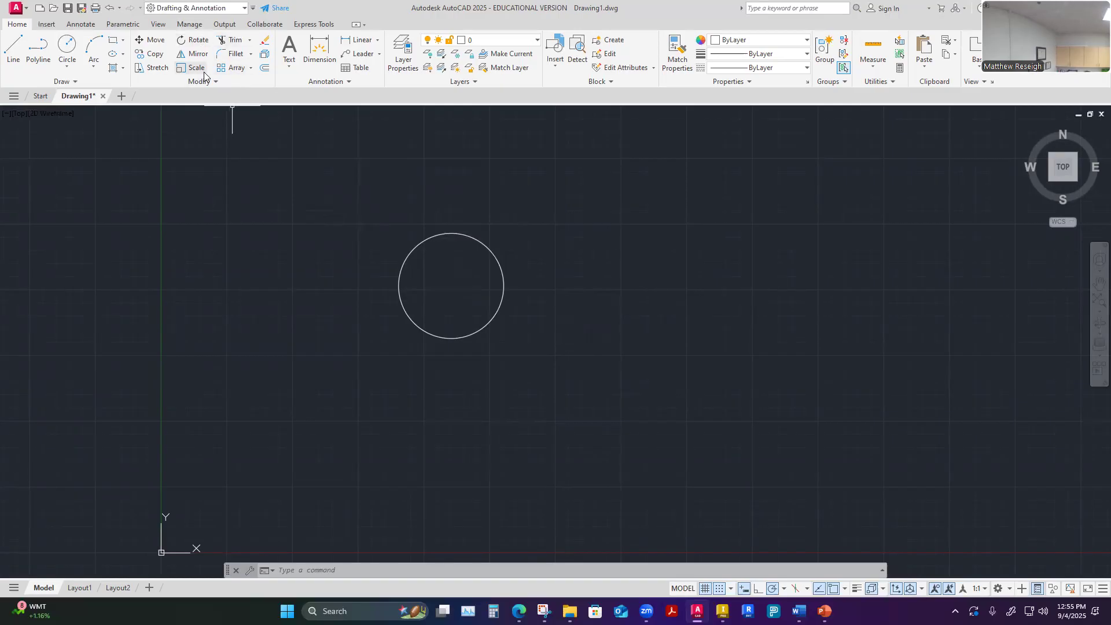
{"action": "scroll", "coordinate": [307, 292], "scroll_direction": "down", "scroll_amount": 1}
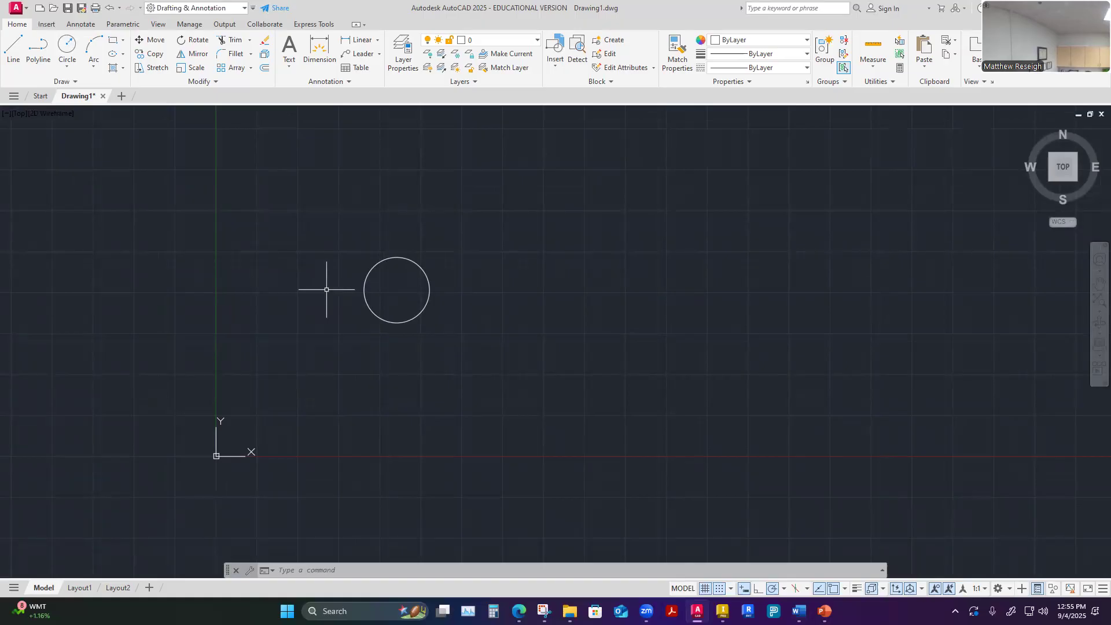
{"action": "scroll", "coordinate": [355, 311], "scroll_direction": "up", "scroll_amount": 2}
{"action": "scroll", "coordinate": [350, 315], "scroll_direction": "down", "scroll_amount": 1}
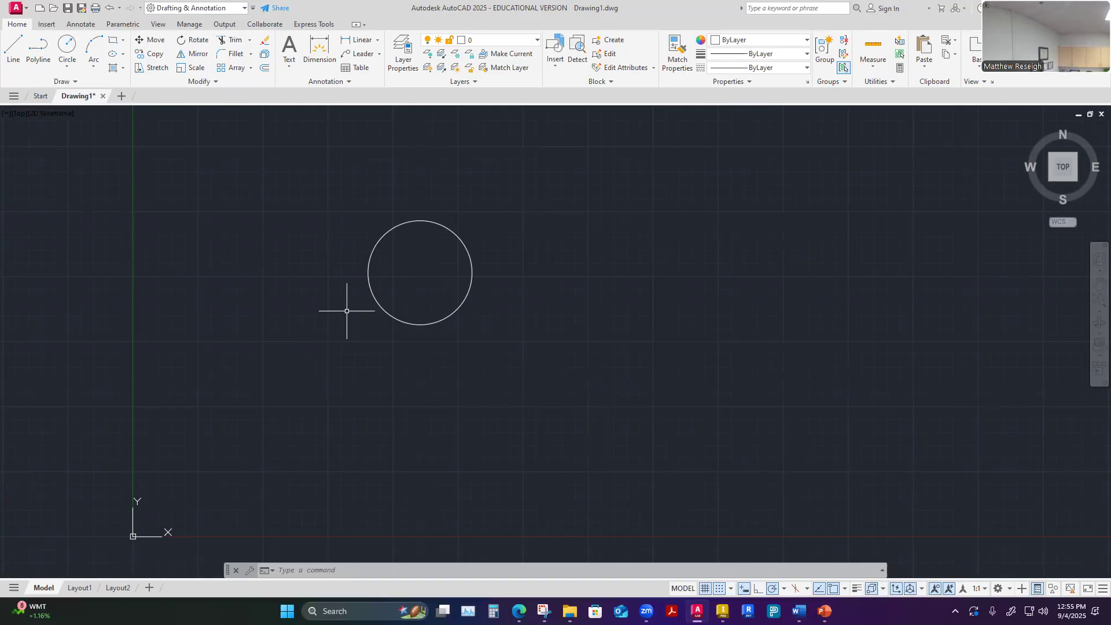
{"action": "key", "text": "Escape"}
{"action": "left_click", "coordinate": [893, 81]}
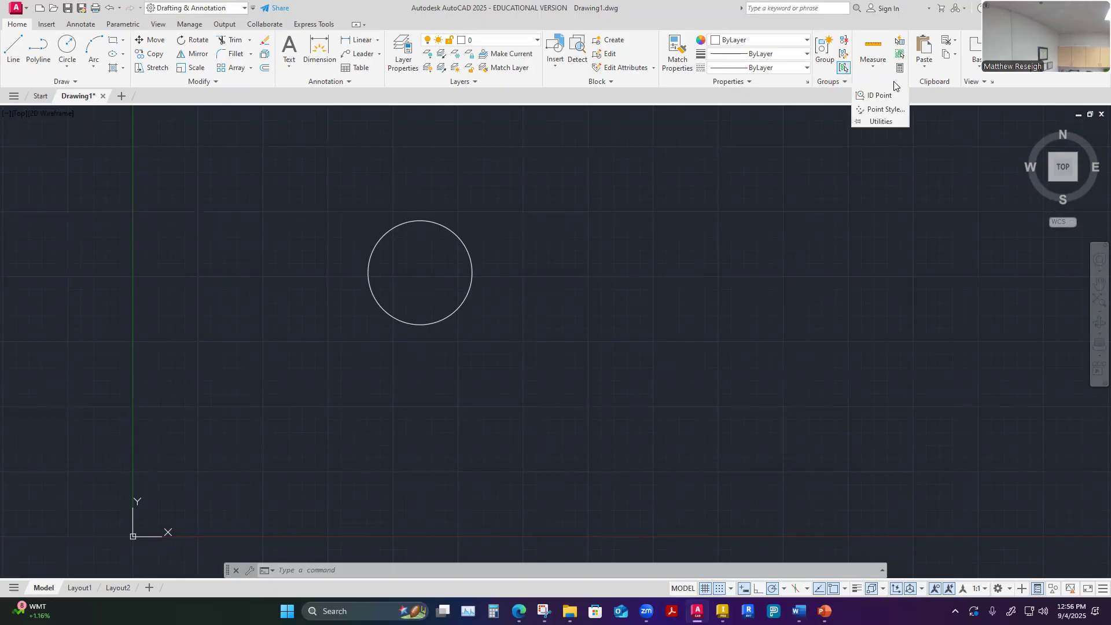
{"action": "left_click", "coordinate": [888, 165]}
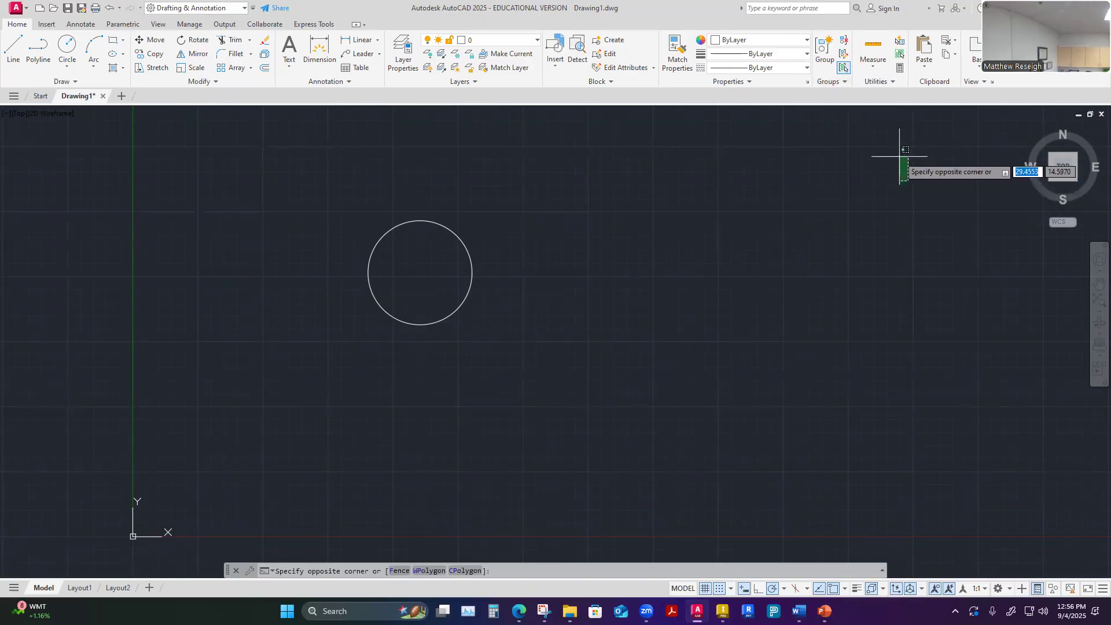
{"action": "key", "text": "Escape"}
{"action": "key", "text": "Escape"}
{"action": "mouse_move", "coordinate": [877, 84]}
{"action": "left_mouse_down"}
{"action": "mouse_move", "coordinate": [831, 86]}
{"action": "mouse_move", "coordinate": [937, 87]}
{"action": "mouse_move", "coordinate": [869, 84]}
{"action": "left_mouse_up"}
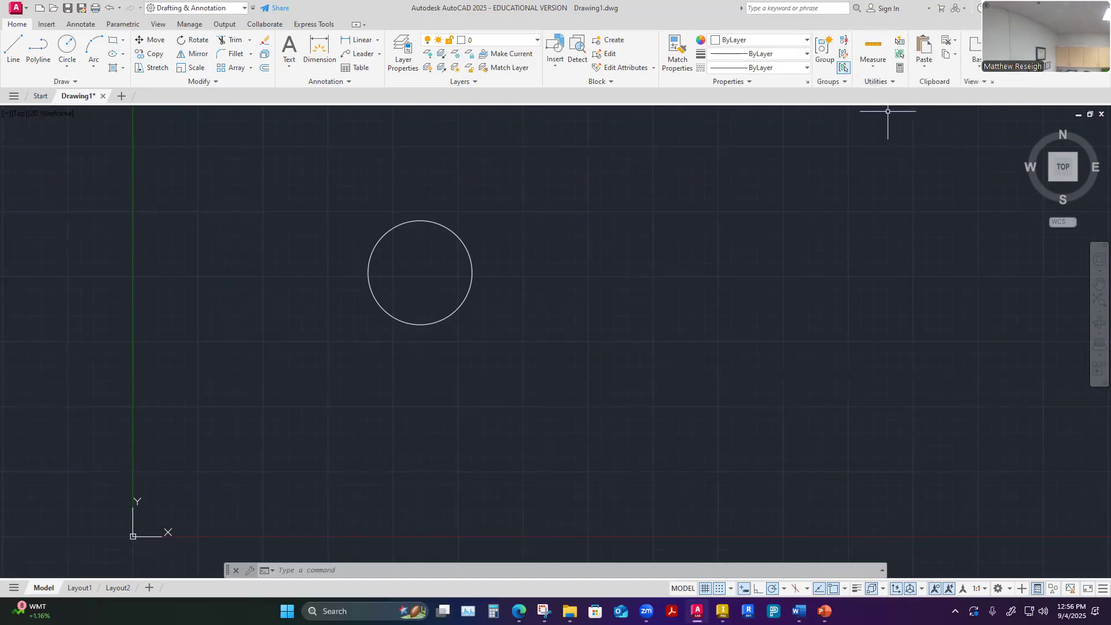
Swap the order of the Draw and Modify ribbon panels several times, ending with Draw back in first place
{"action": "mouse_move", "coordinate": [69, 85]}
{"action": "left_mouse_down"}
{"action": "mouse_move", "coordinate": [298, 83]}
{"action": "mouse_move", "coordinate": [99, 82]}
{"action": "mouse_move", "coordinate": [115, 83]}
{"action": "left_mouse_up"}
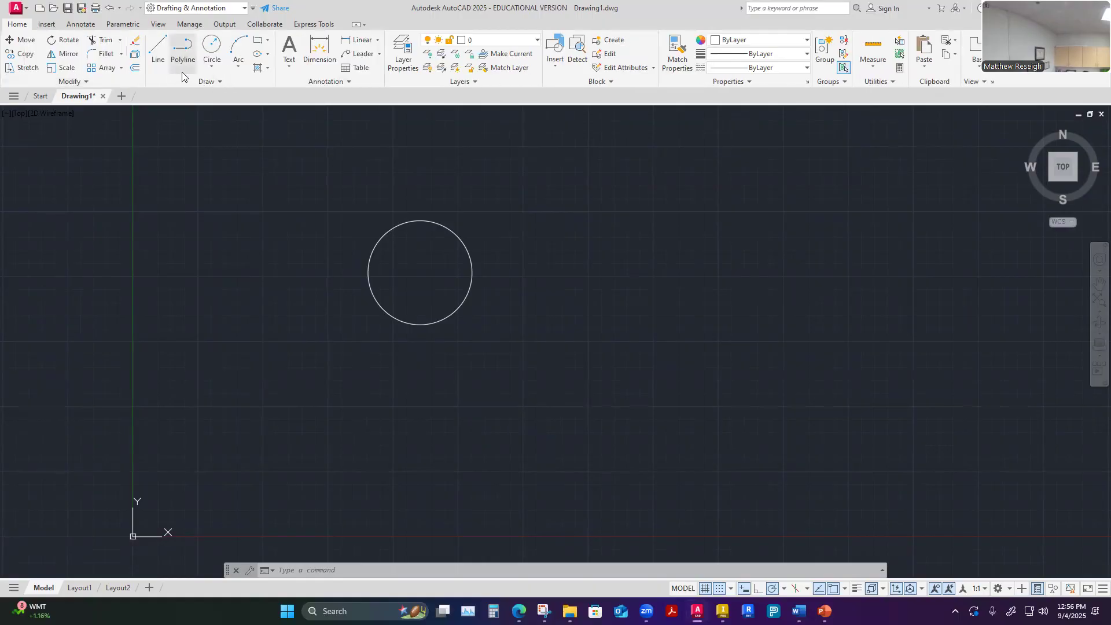
{"action": "left_click_drag", "start_coordinate": [228, 83], "coordinate": [83, 82]}
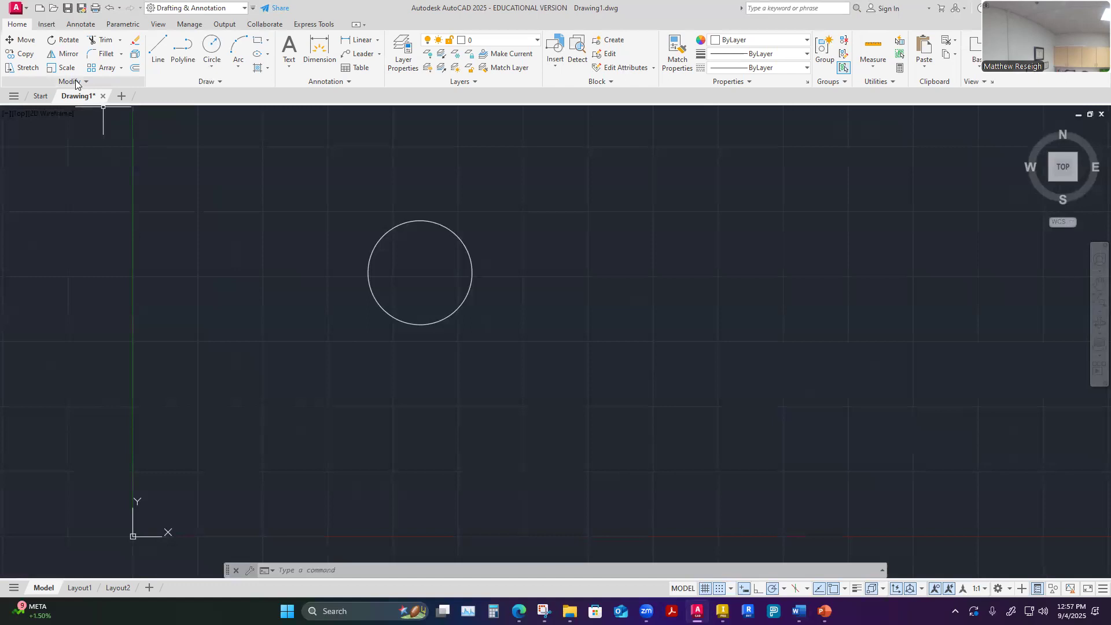
{"action": "mouse_move", "coordinate": [213, 85]}
{"action": "left_mouse_down"}
{"action": "mouse_move", "coordinate": [28, 85]}
{"action": "mouse_move", "coordinate": [75, 78]}
{"action": "mouse_move", "coordinate": [109, 104]}
{"action": "left_mouse_up"}
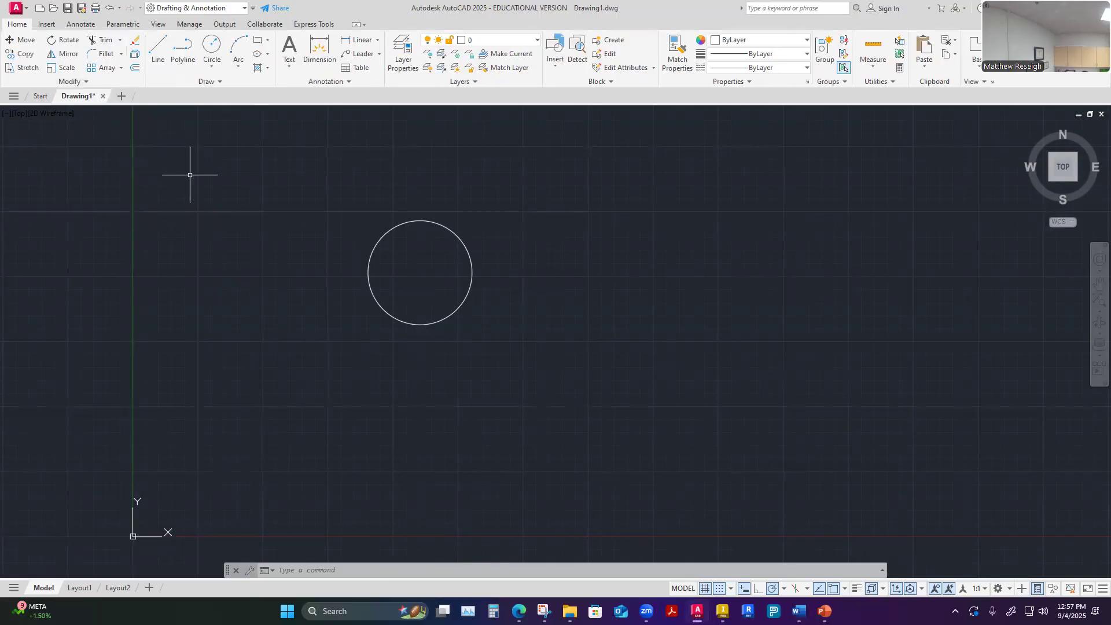
{"action": "left_click_drag", "start_coordinate": [186, 84], "coordinate": [75, 85]}
{"action": "left_click_drag", "start_coordinate": [213, 83], "coordinate": [75, 87]}
{"action": "left_click_drag", "start_coordinate": [212, 84], "coordinate": [65, 86]}
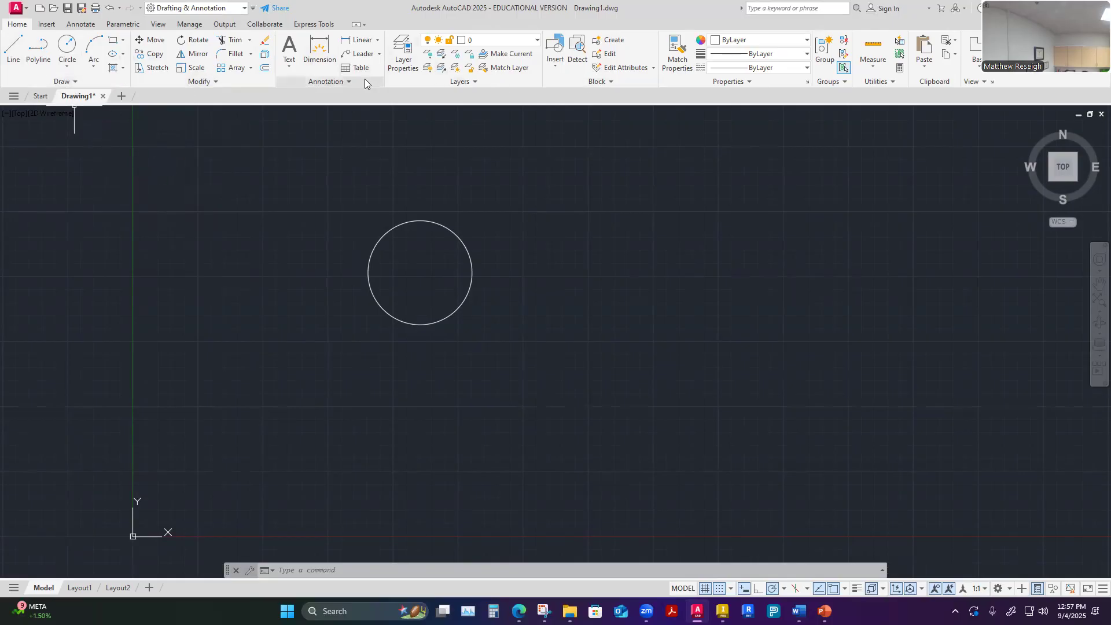
Detach the Draw panel from the ribbon and float it over the drawing area beside the circle
{"action": "mouse_move", "coordinate": [62, 84]}
{"action": "left_mouse_down"}
{"action": "mouse_move", "coordinate": [467, 214]}
{"action": "mouse_move", "coordinate": [641, 227]}
{"action": "left_mouse_up"}
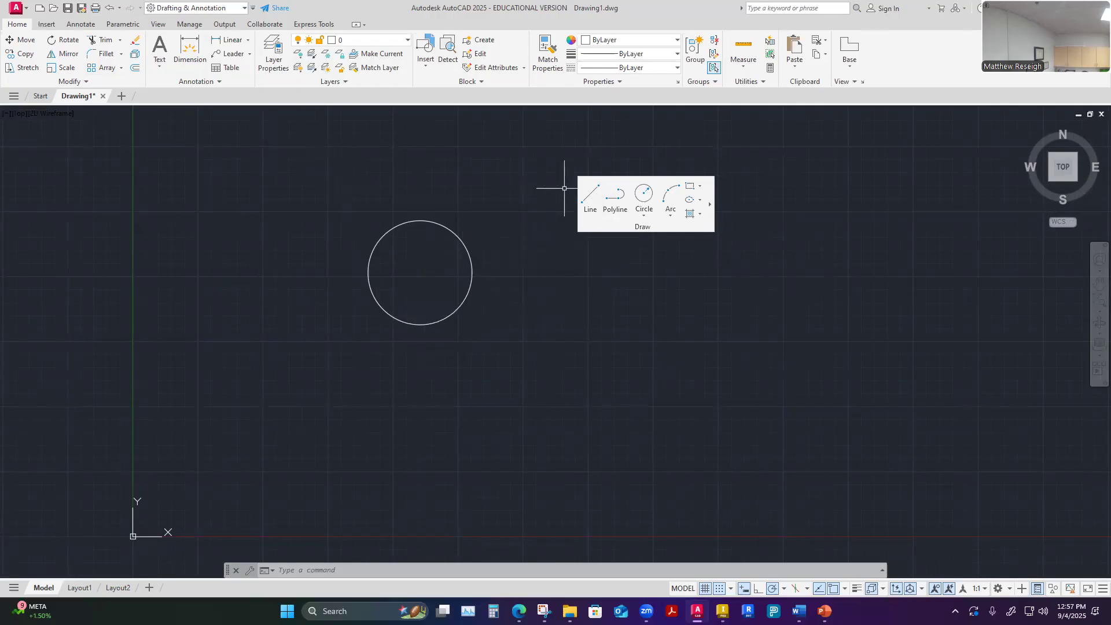
{"action": "left_click_drag", "start_coordinate": [640, 226], "coordinate": [719, 155]}
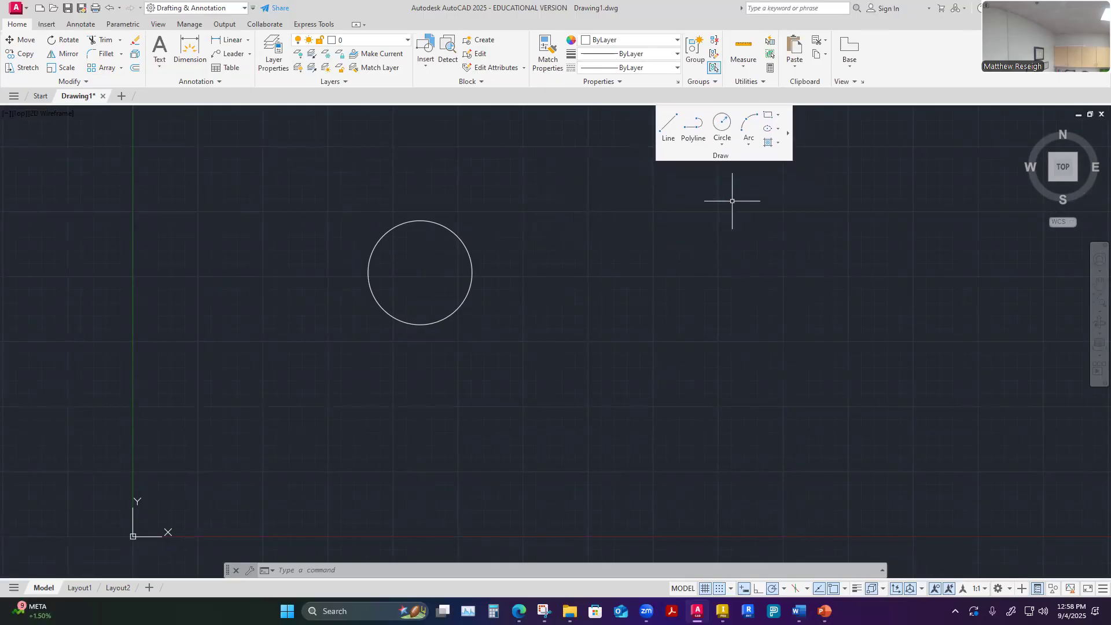
{"action": "left_click_drag", "start_coordinate": [720, 161], "coordinate": [689, 273]}
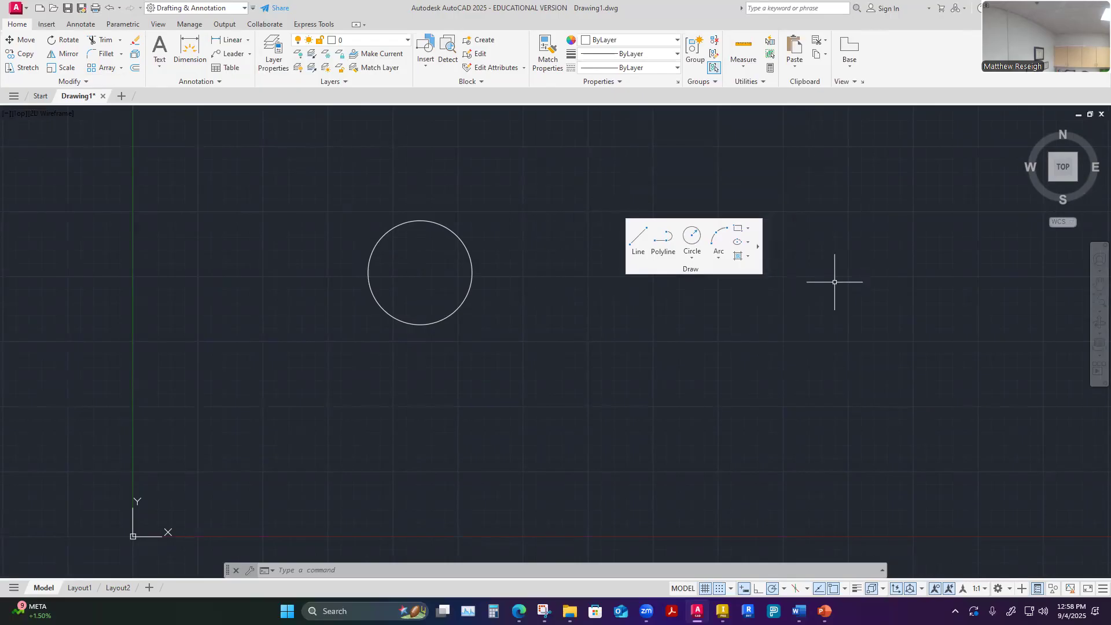
Expand the floating Draw panel to show its additional tools, and return the panel to the ribbon
{"action": "left_click", "coordinate": [758, 247]}
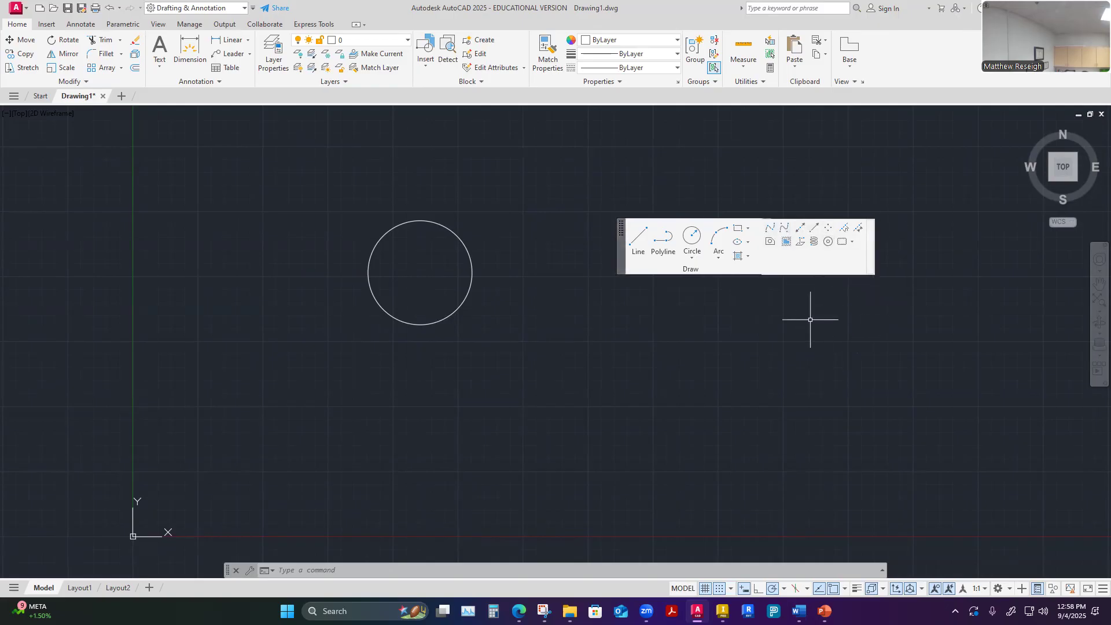
{"action": "left_click", "coordinate": [785, 305]}
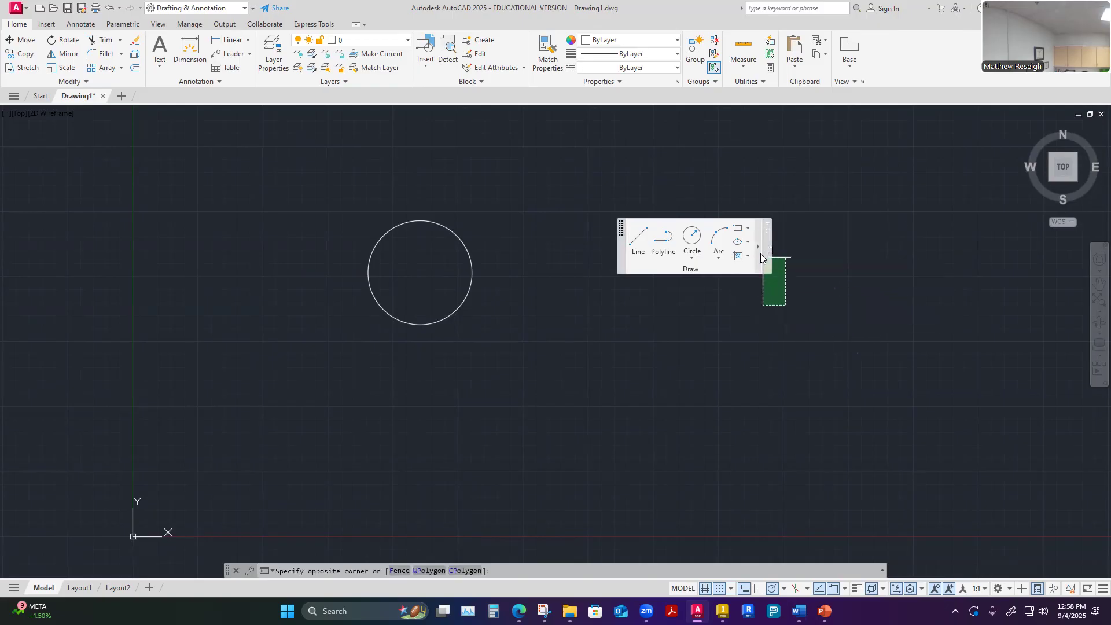
{"action": "key", "text": "Escape"}
{"action": "key", "text": "Escape"}
{"action": "left_click", "coordinate": [769, 223]}
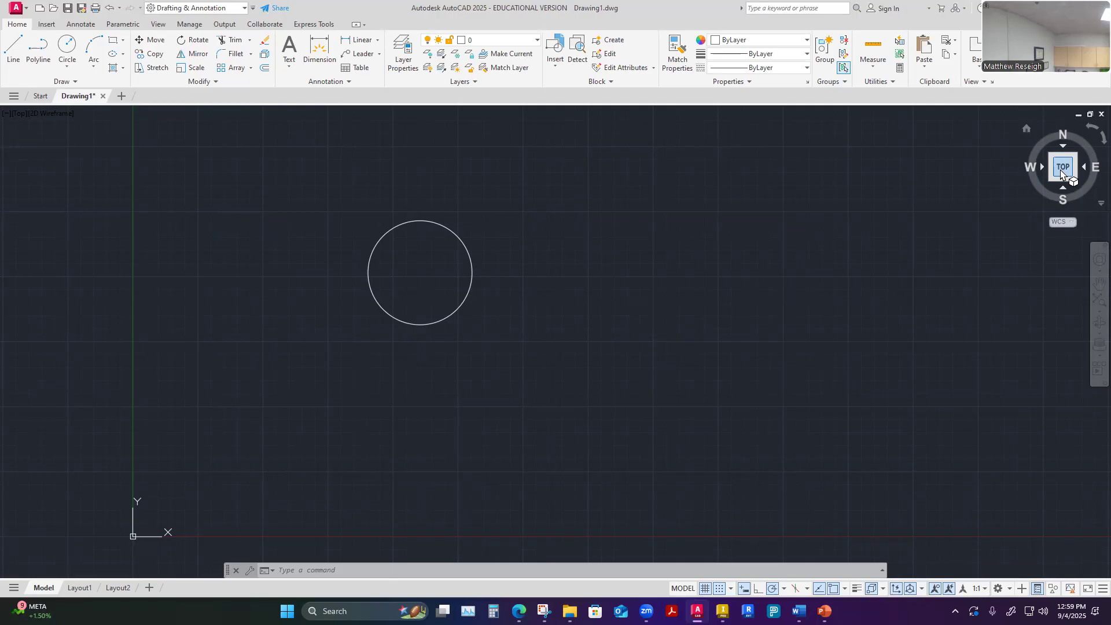
Rotate the top view a quarter turn counterclockwise and turn it back so north faces up
{"action": "left_click", "coordinate": [1092, 129]}
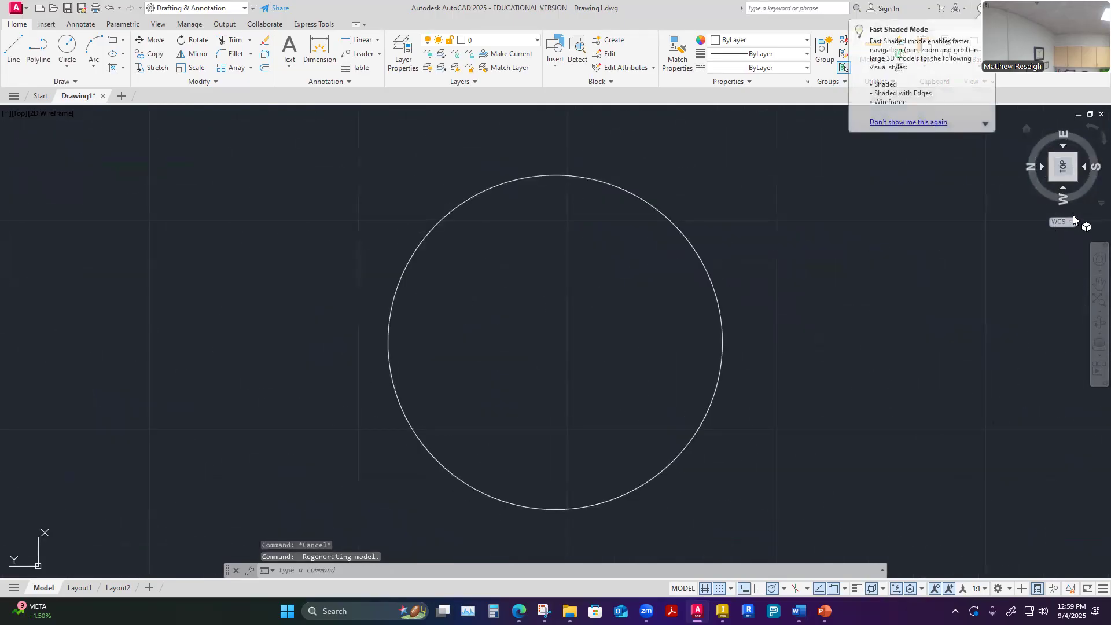
{"action": "scroll", "coordinate": [787, 293], "scroll_direction": "down", "scroll_amount": 5}
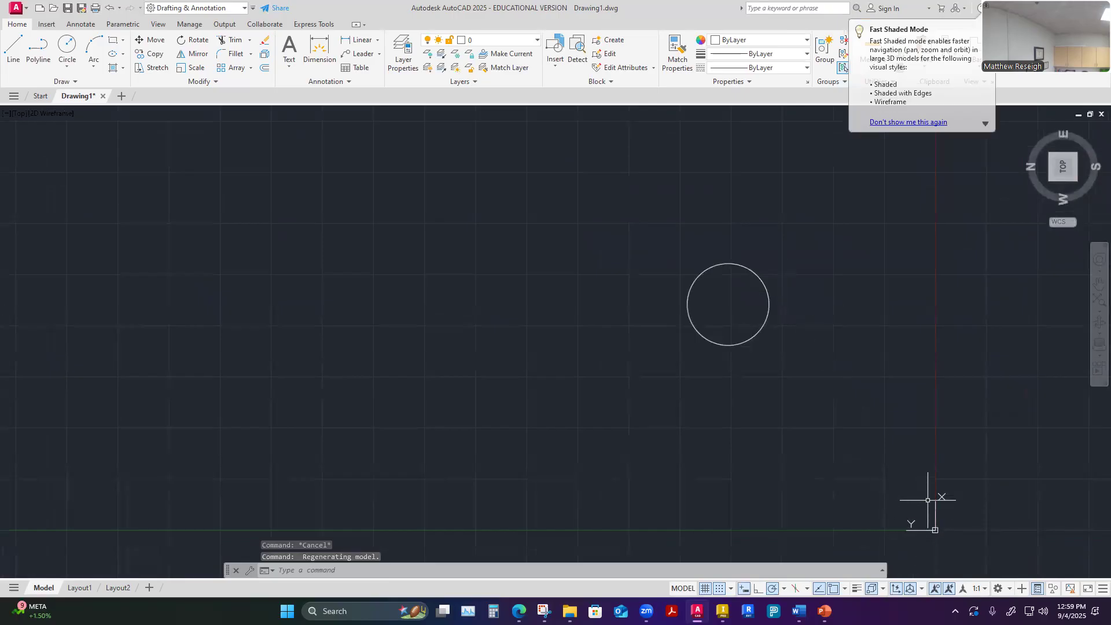
{"action": "mouse_move", "coordinate": [1080, 145]}
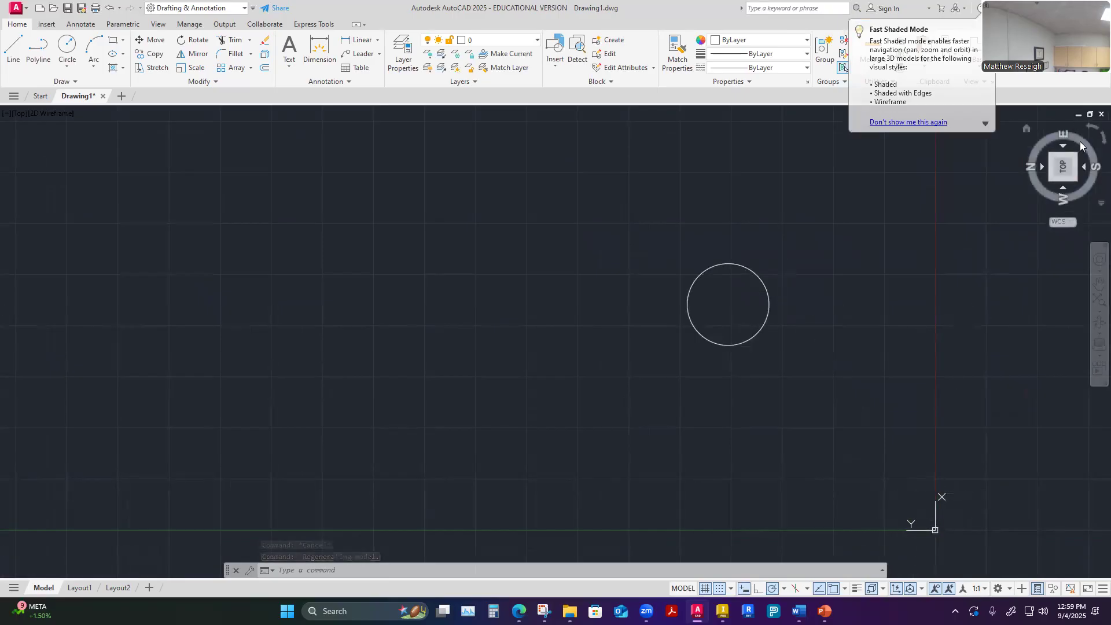
{"action": "left_click_drag", "start_coordinate": [1081, 145], "coordinate": [1093, 143]}
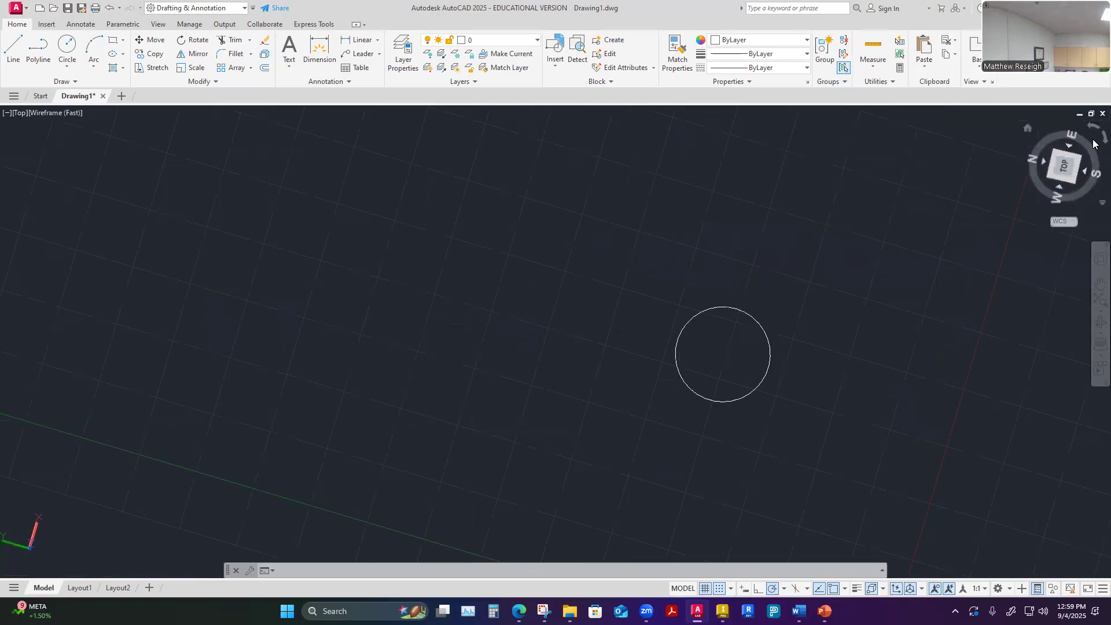
{"action": "scroll", "coordinate": [856, 294], "scroll_direction": "down", "scroll_amount": 2}
{"action": "scroll", "coordinate": [847, 294], "scroll_direction": "up", "scroll_amount": 2}
{"action": "scroll", "coordinate": [846, 294], "scroll_direction": "down", "scroll_amount": 3}
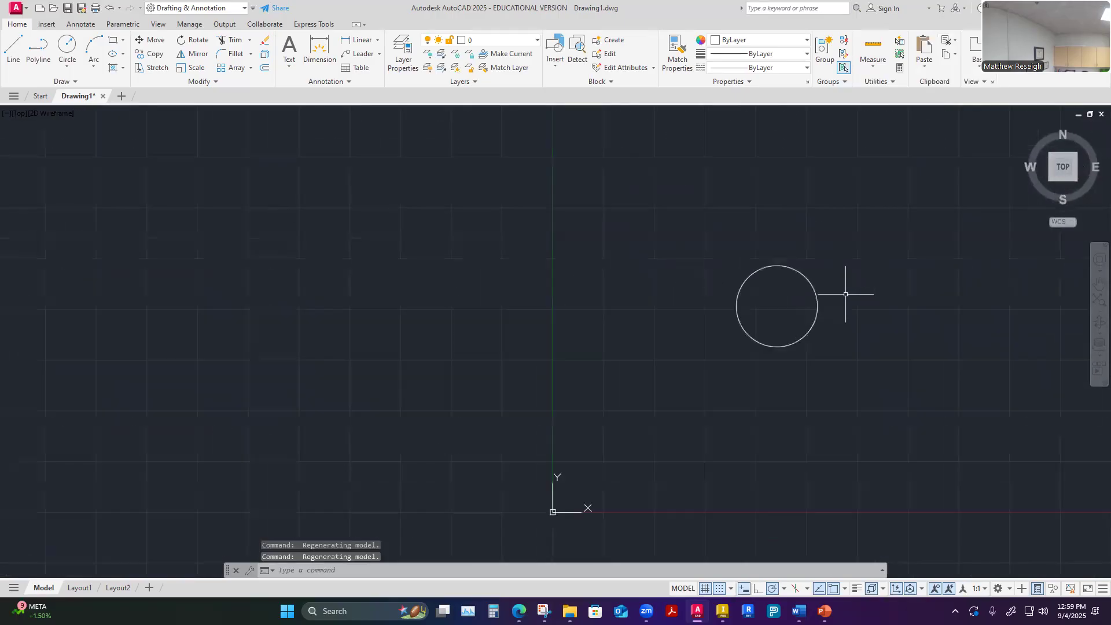
{"action": "scroll", "coordinate": [807, 361], "scroll_direction": "down", "scroll_amount": 4}
{"action": "scroll", "coordinate": [894, 461], "scroll_direction": "up", "scroll_amount": 4}
{"action": "scroll", "coordinate": [776, 393], "scroll_direction": "down", "scroll_amount": 3}
{"action": "scroll", "coordinate": [801, 206], "scroll_direction": "up", "scroll_amount": 3}
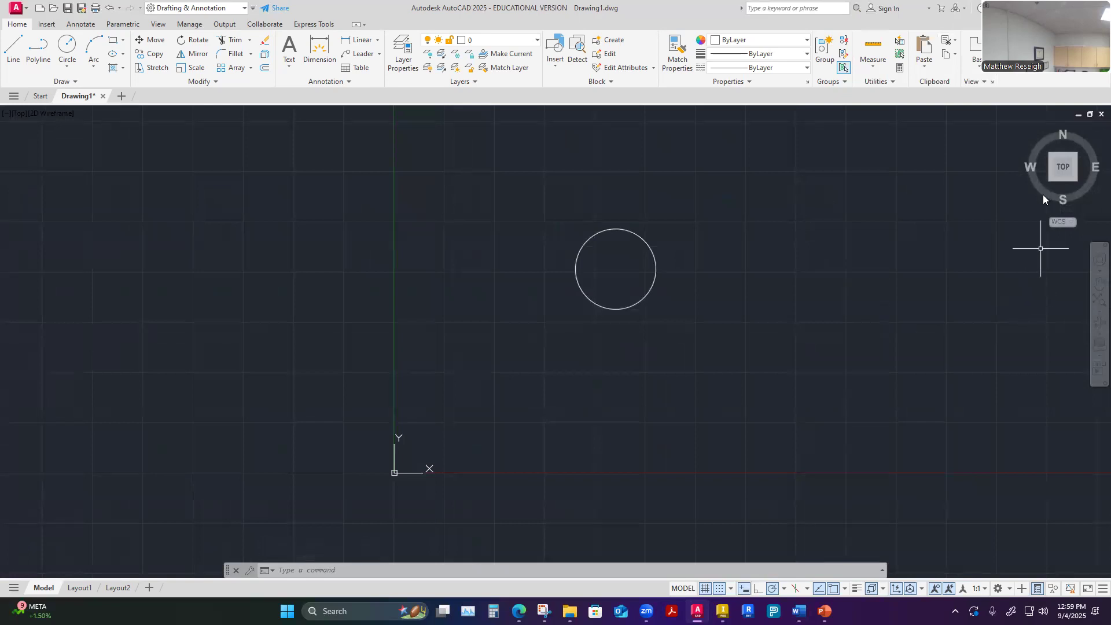
Realign the drawing to the ViewCube's Top view and switch to the Front view of the circle
{"action": "left_click", "coordinate": [1063, 171]}
{"action": "scroll", "coordinate": [885, 322], "scroll_direction": "down", "scroll_amount": 8}
{"action": "scroll", "coordinate": [940, 337], "scroll_direction": "up", "scroll_amount": 4}
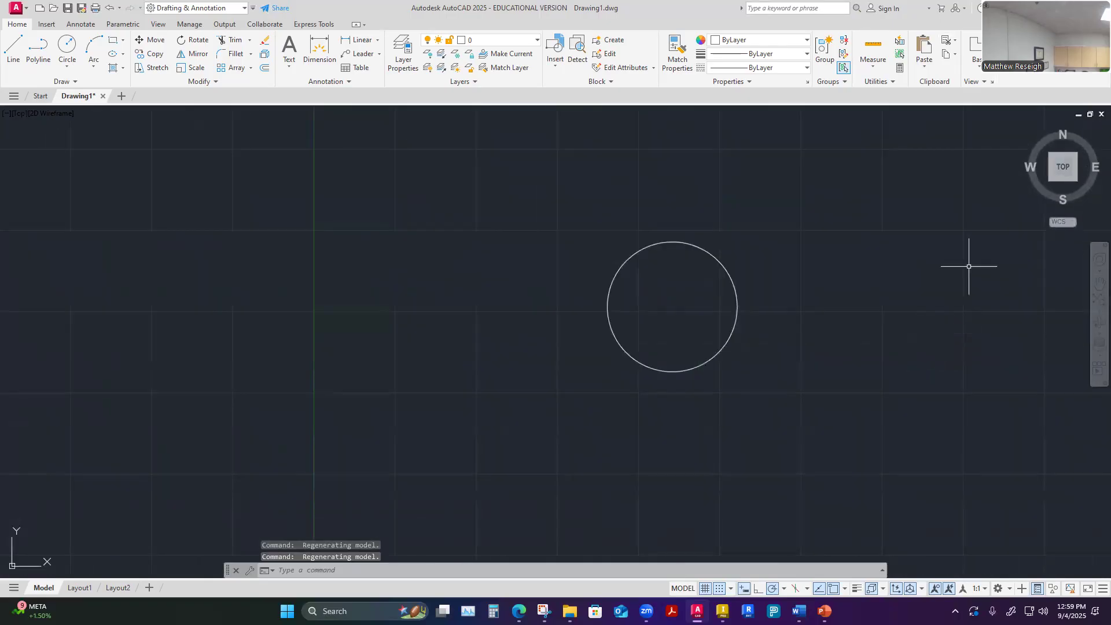
{"action": "left_click", "coordinate": [1062, 186]}
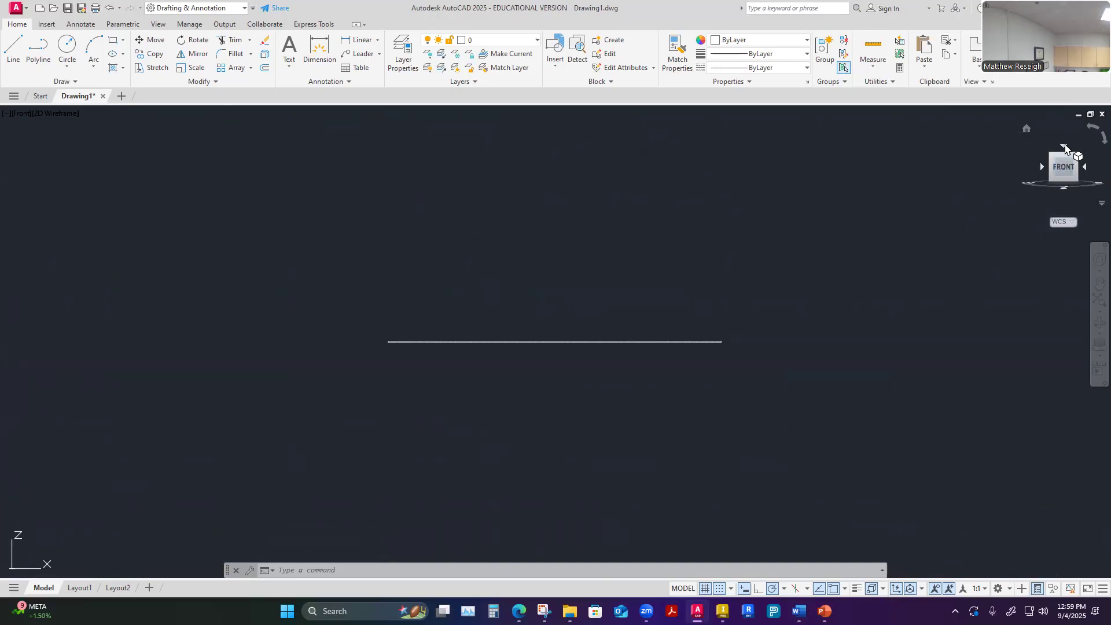
Return the drawing from the Front view to the Top view, with the whole circle and the origin in sight
{"action": "left_click", "coordinate": [1065, 148]}
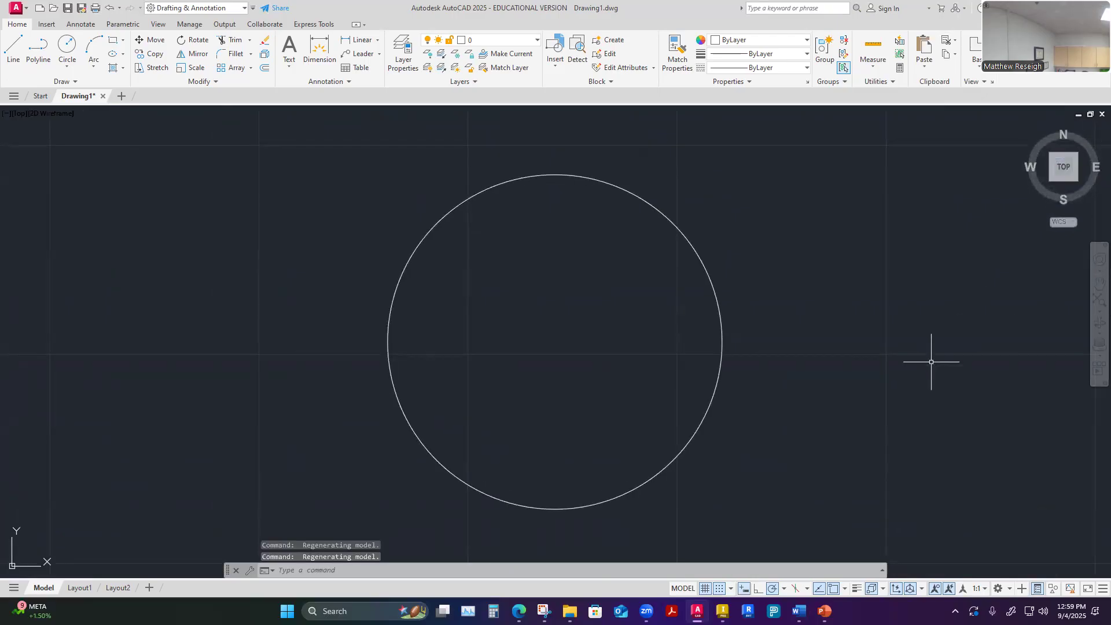
{"action": "scroll", "coordinate": [799, 373], "scroll_direction": "down", "scroll_amount": 10}
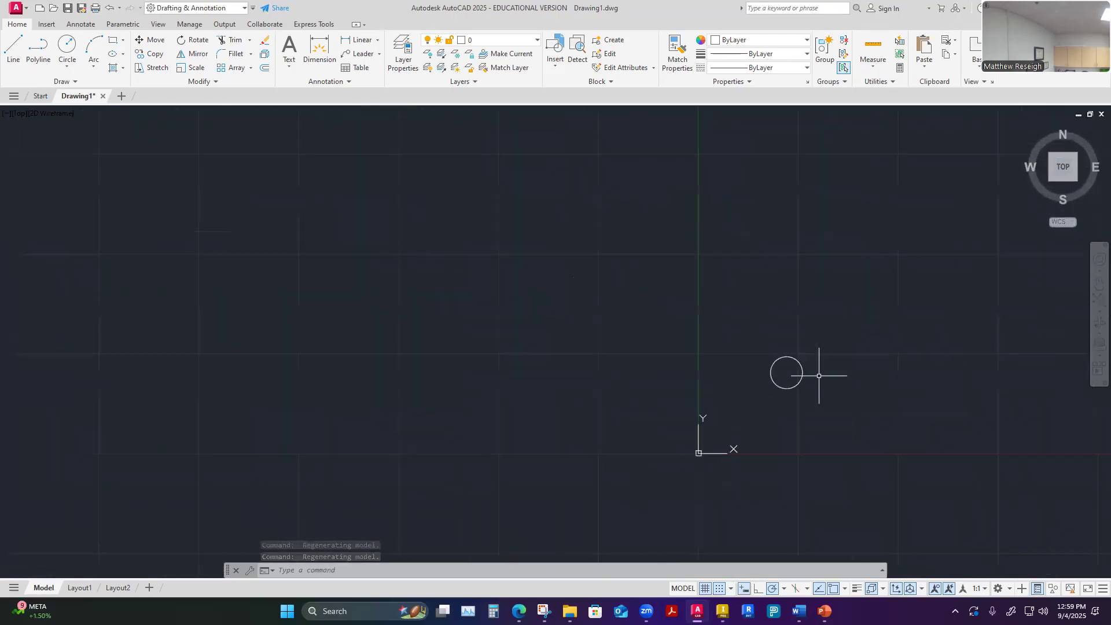
{"action": "scroll", "coordinate": [885, 452], "scroll_direction": "up", "scroll_amount": 2}
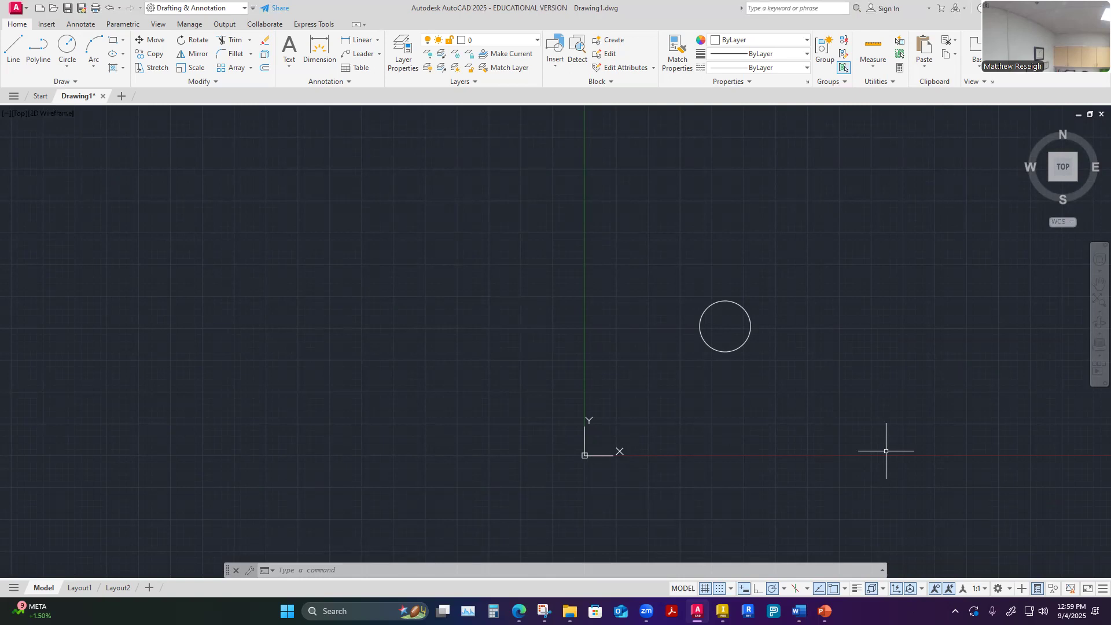
{"action": "scroll", "coordinate": [885, 451], "scroll_direction": "up", "scroll_amount": 2}
{"action": "scroll", "coordinate": [715, 186], "scroll_direction": "up", "scroll_amount": 2}
{"action": "scroll", "coordinate": [714, 195], "scroll_direction": "down", "scroll_amount": 4}
{"action": "scroll", "coordinate": [729, 154], "scroll_direction": "up", "scroll_amount": 2}
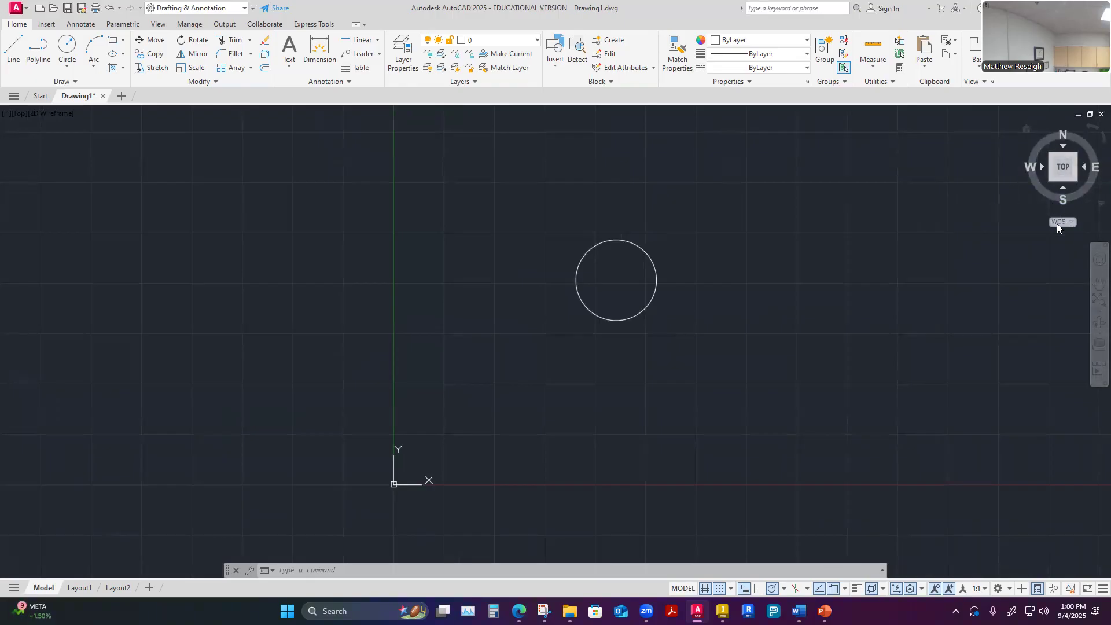
Review the coordinate system choices and the ViewCube's projection and home view options, leaving them as they are
{"action": "left_click", "coordinate": [1073, 225]}
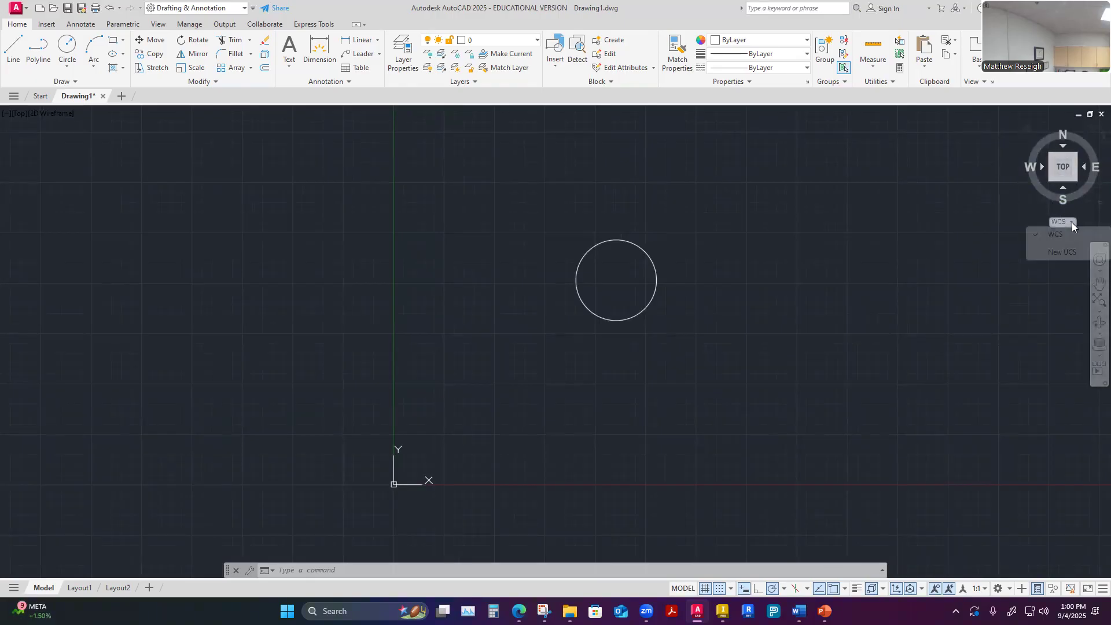
{"action": "left_click", "coordinate": [984, 207]}
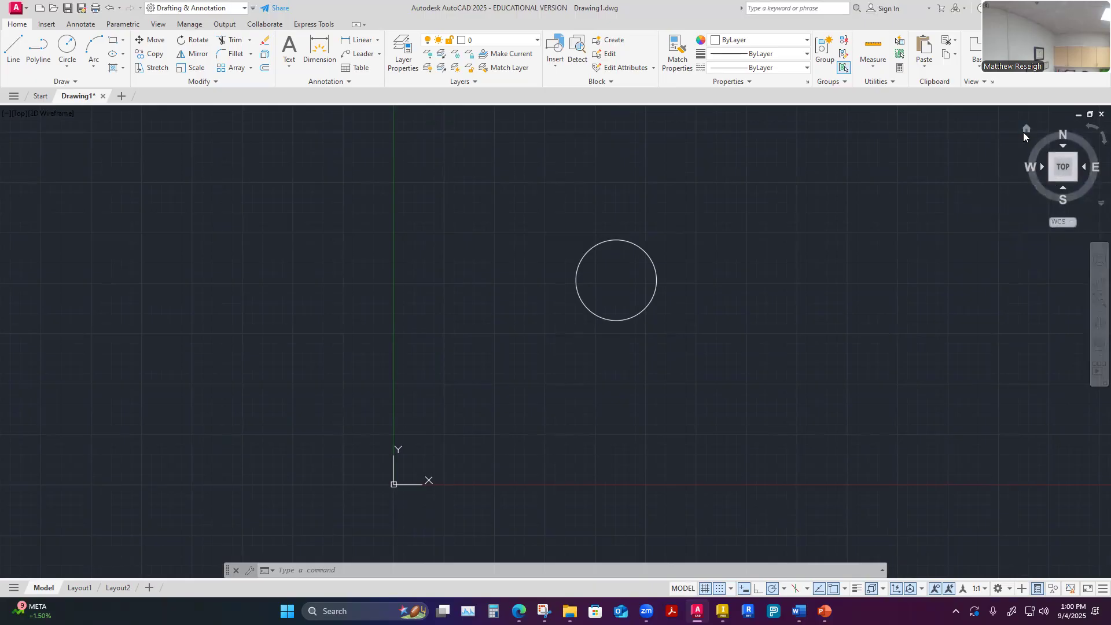
{"action": "left_click", "coordinate": [1095, 204]}
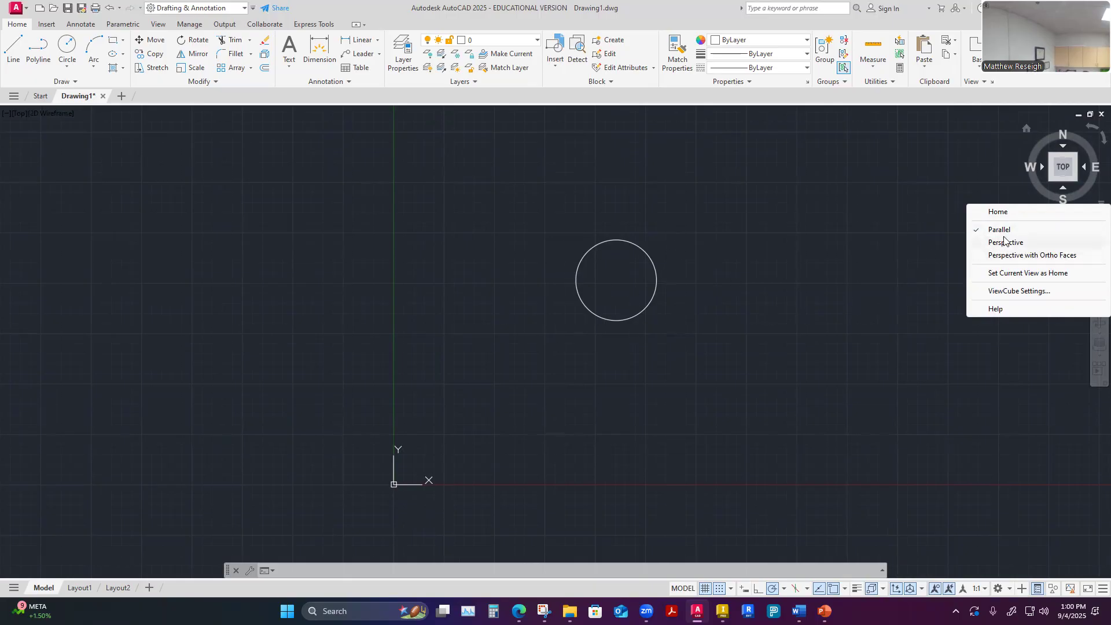
{"action": "key", "text": "Escape"}
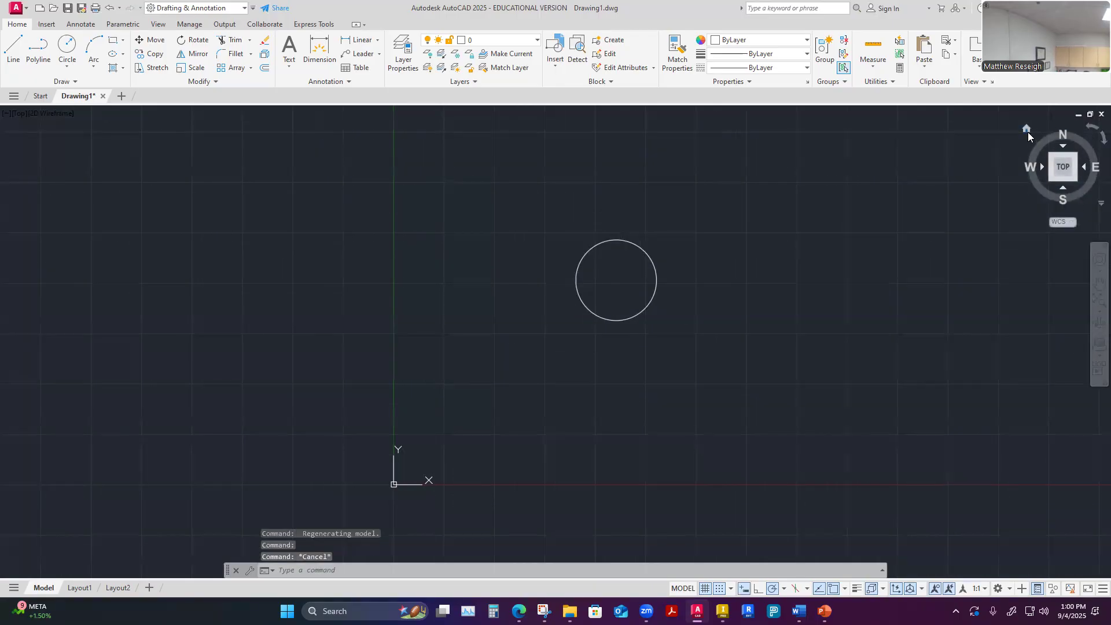
Show the circle in the ViewCube's Home view and return the drawing to the Top view
{"action": "left_click", "coordinate": [1027, 129]}
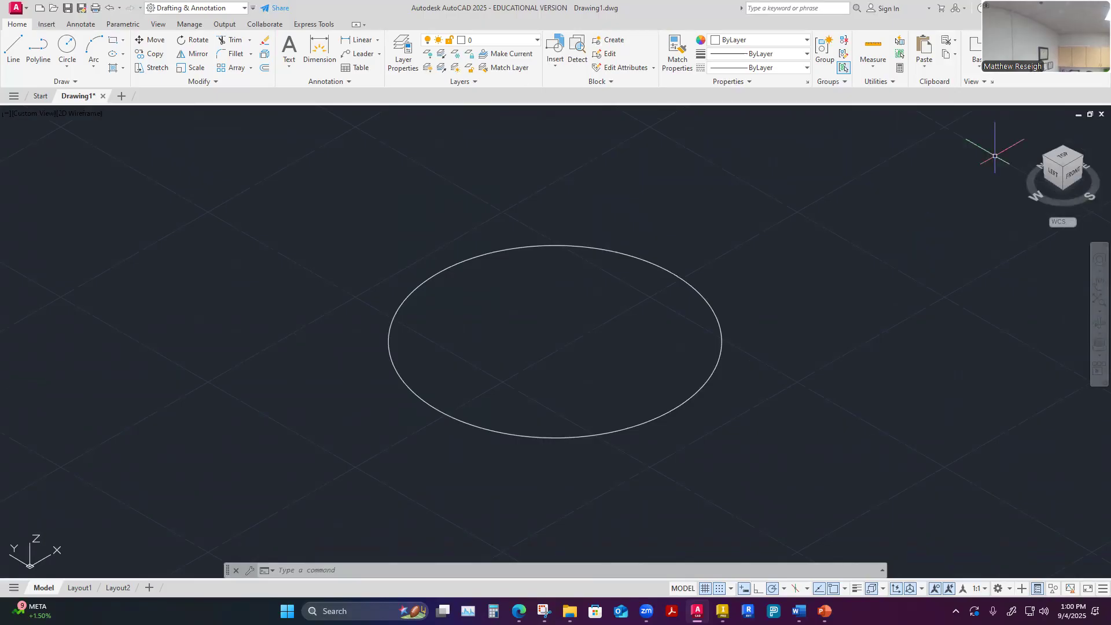
{"action": "left_click_drag", "start_coordinate": [1062, 160], "coordinate": [1060, 160]}
{"action": "left_click", "coordinate": [1060, 161]}
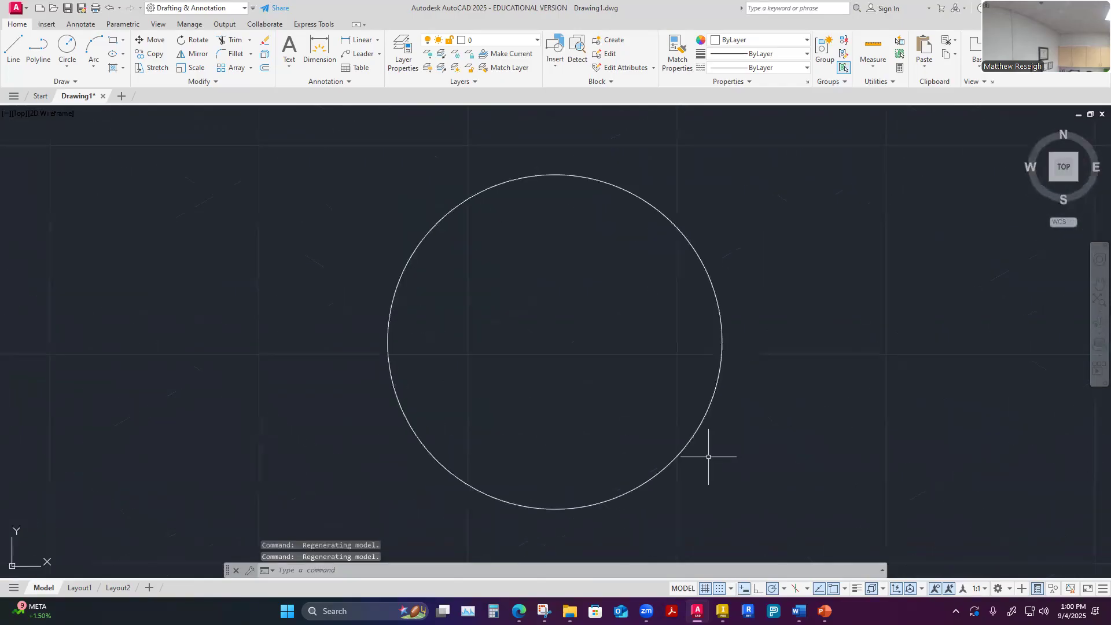
{"action": "scroll", "coordinate": [807, 403], "scroll_direction": "down", "scroll_amount": 4}
{"action": "scroll", "coordinate": [806, 404], "scroll_direction": "down", "scroll_amount": 4}
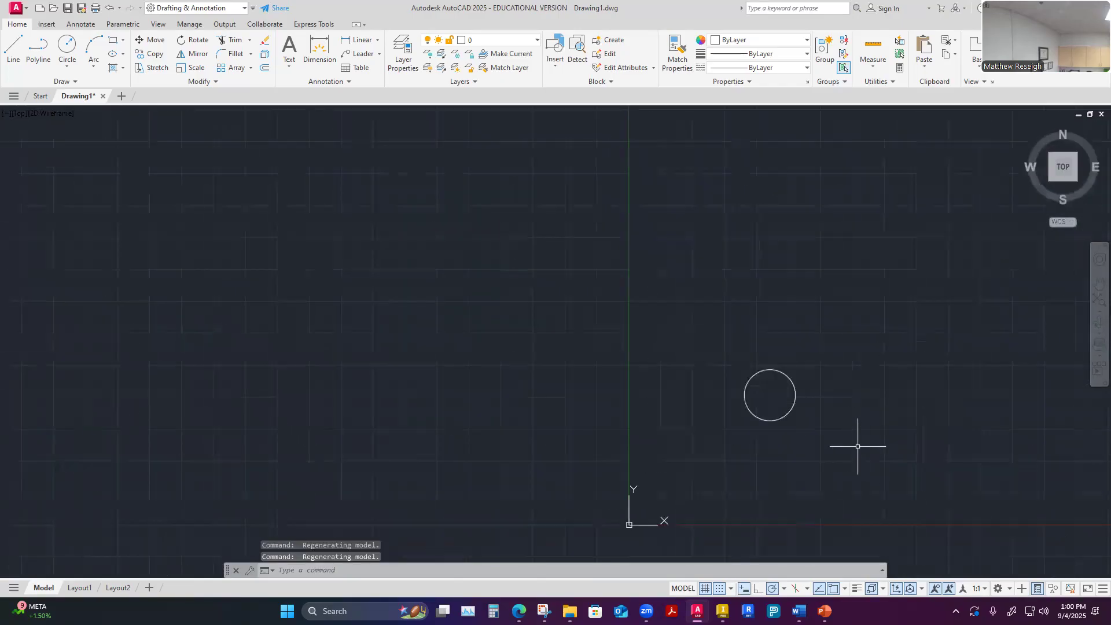
{"action": "scroll", "coordinate": [898, 429], "scroll_direction": "up", "scroll_amount": 4}
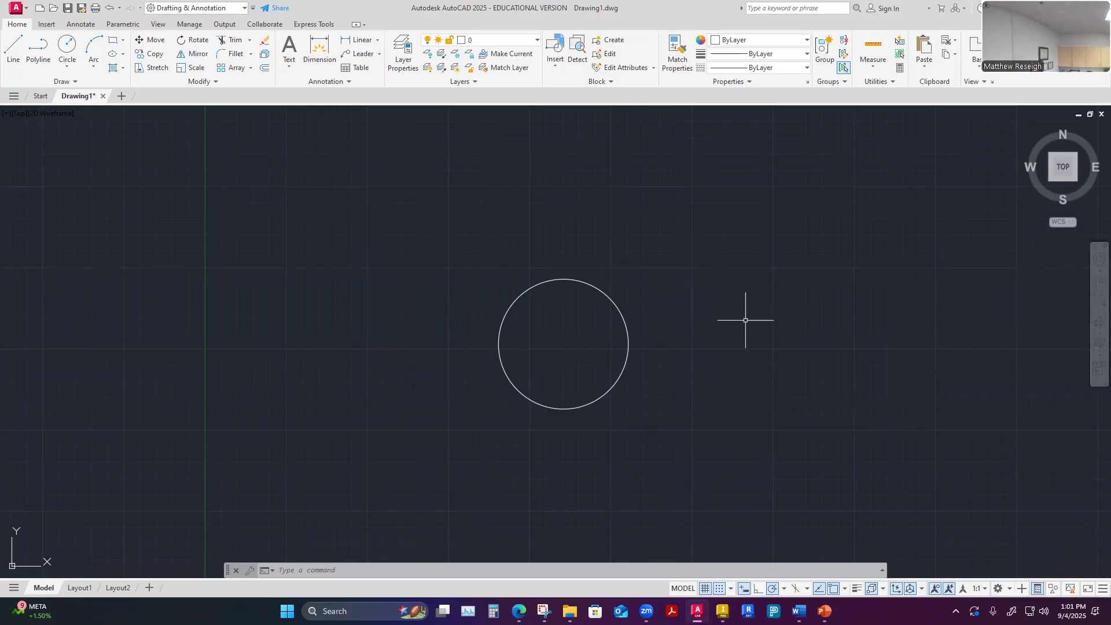
Move the view of the circle around with the Pan tool, and exit the tool
{"action": "mouse_move", "coordinate": [742, 320]}
{"action": "middle_mouse_down"}
{"action": "mouse_move", "coordinate": [648, 283]}
{"action": "mouse_move", "coordinate": [658, 392]}
{"action": "mouse_move", "coordinate": [781, 302]}
{"action": "mouse_move", "coordinate": [634, 315]}
{"action": "mouse_move", "coordinate": [747, 251]}
{"action": "middle_mouse_up"}
{"action": "left_click", "coordinate": [1099, 285]}
{"action": "left_click_drag", "start_coordinate": [739, 283], "coordinate": [798, 246]}
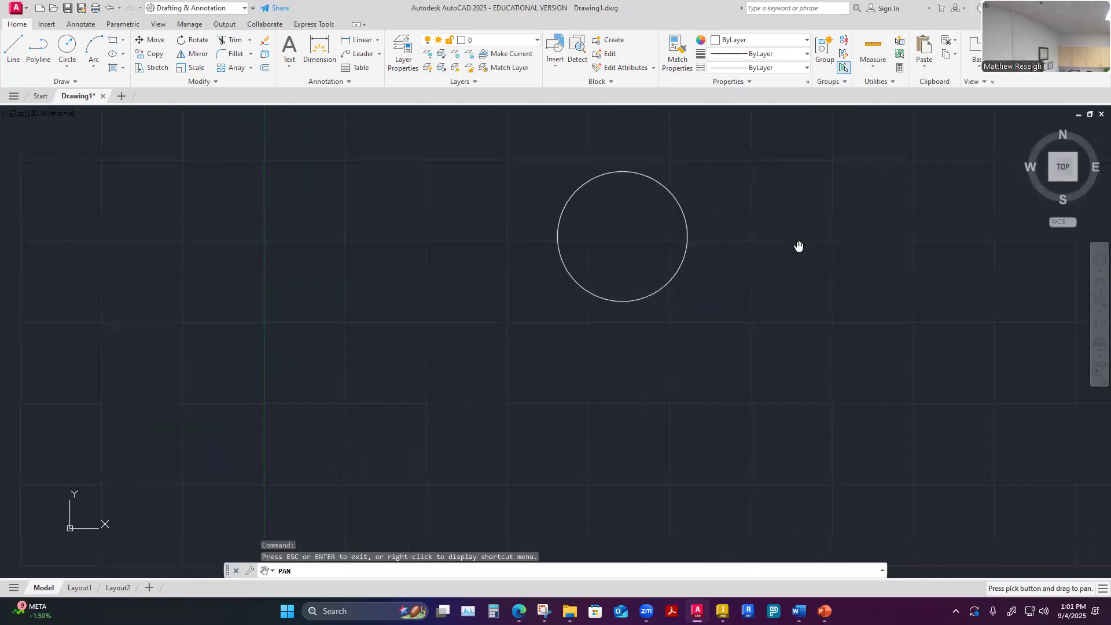
{"action": "scroll", "coordinate": [744, 303], "scroll_direction": "up", "scroll_amount": 2}
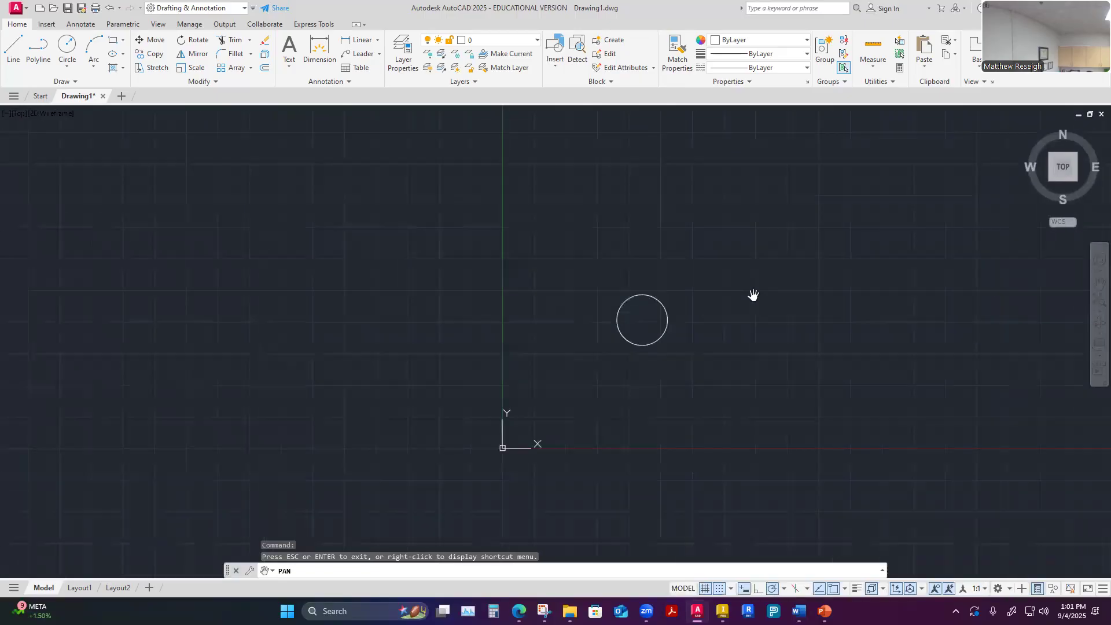
{"action": "scroll", "coordinate": [742, 313], "scroll_direction": "down", "scroll_amount": 2}
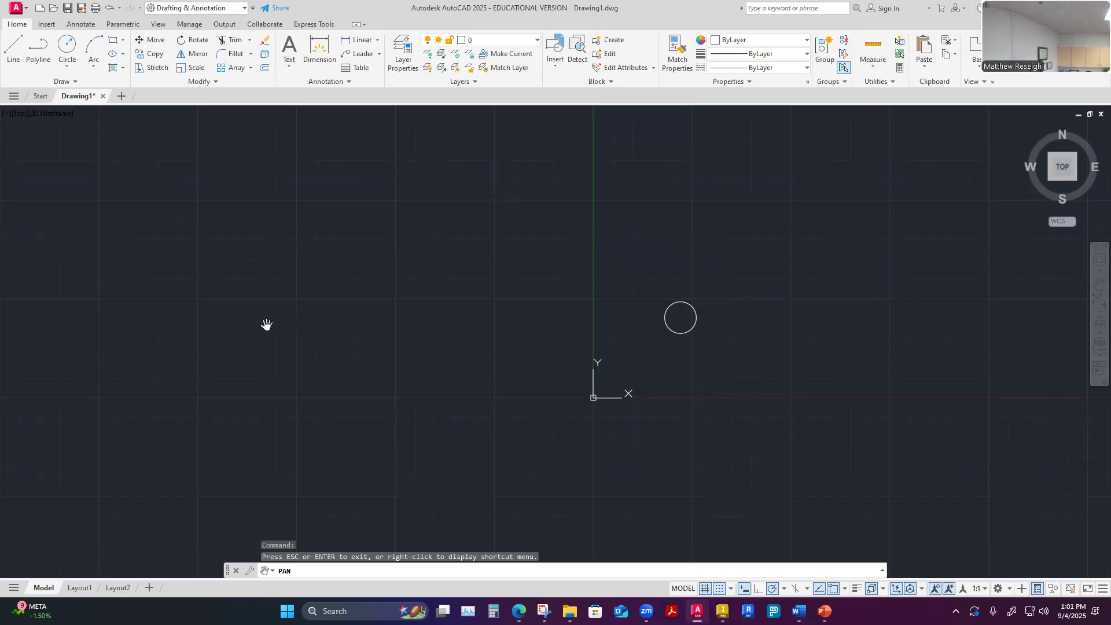
{"action": "key", "text": "Escape"}
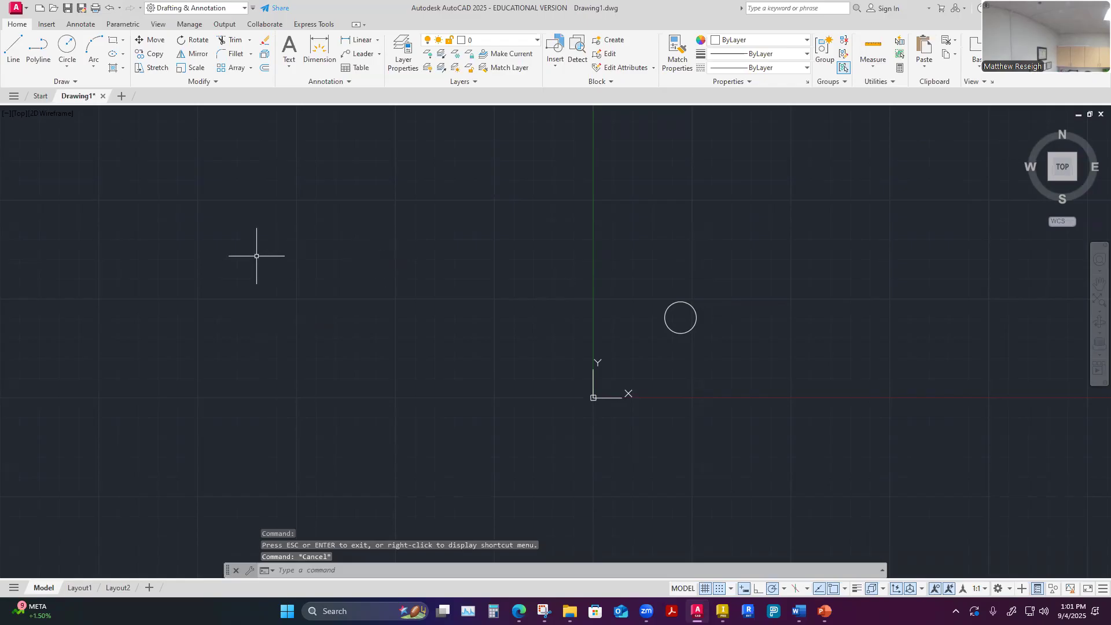
Zoom in and out around empty areas and around the circle to compare how the view centers on the cursor
{"action": "scroll", "coordinate": [230, 257], "scroll_direction": "up", "scroll_amount": 4}
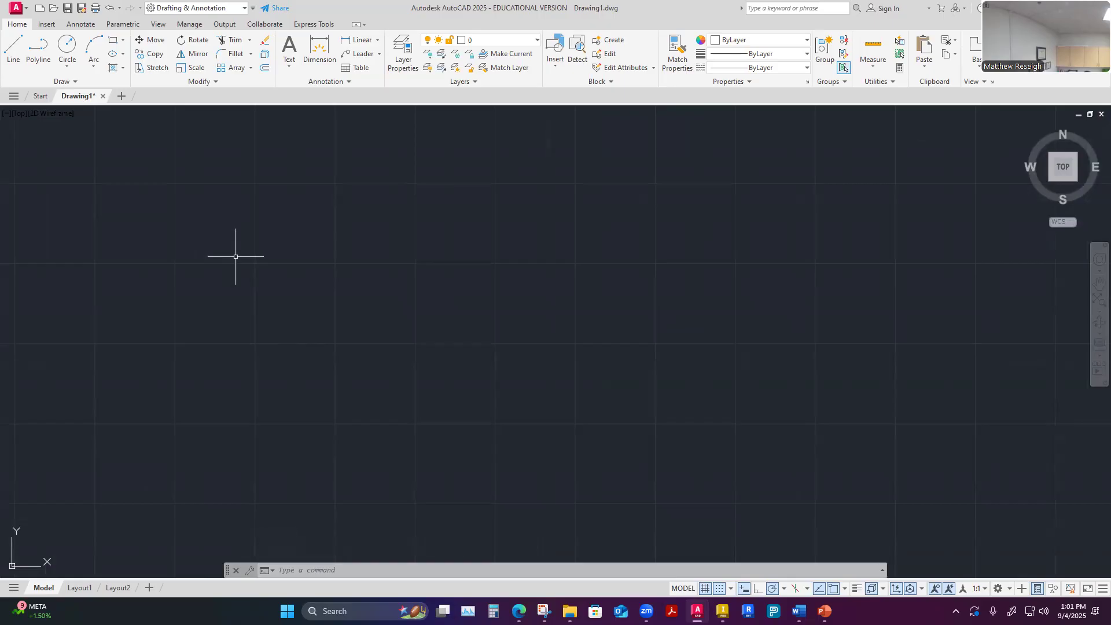
{"action": "scroll", "coordinate": [236, 256], "scroll_direction": "down", "scroll_amount": 6}
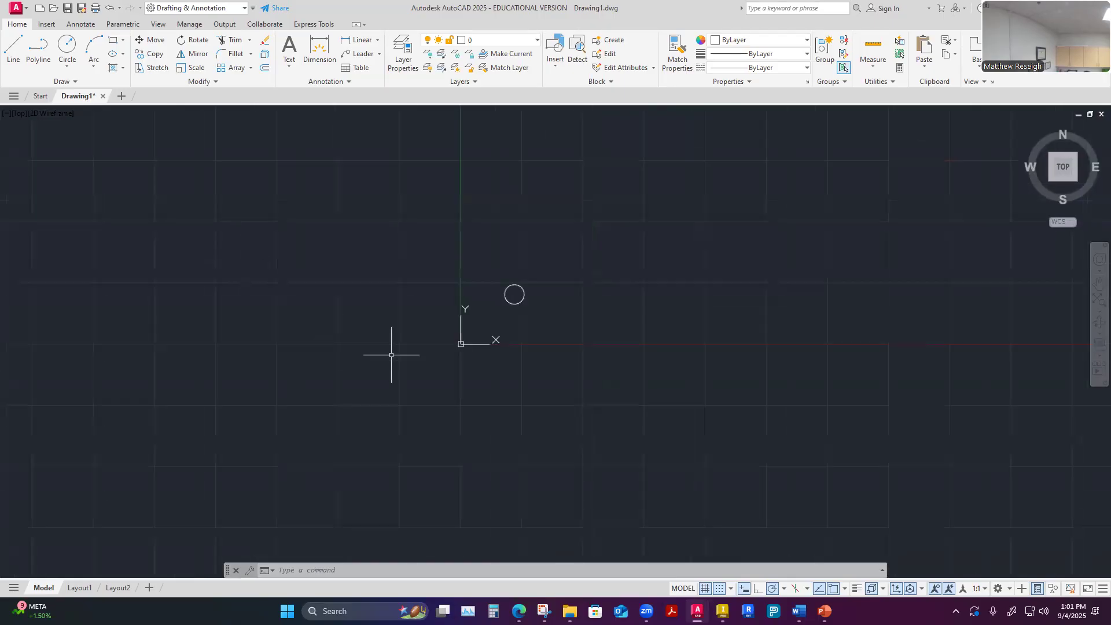
{"action": "scroll", "coordinate": [520, 303], "scroll_direction": "up", "scroll_amount": 10}
{"action": "scroll", "coordinate": [520, 303], "scroll_direction": "down", "scroll_amount": 4}
{"action": "scroll", "coordinate": [489, 232], "scroll_direction": "up", "scroll_amount": 4}
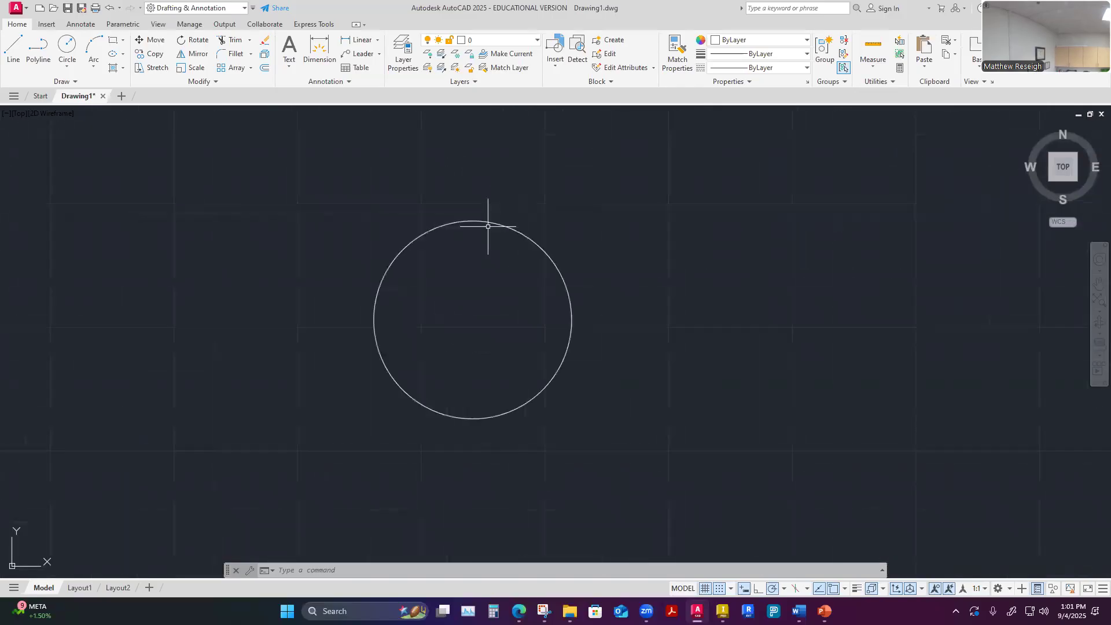
{"action": "scroll", "coordinate": [636, 300], "scroll_direction": "up", "scroll_amount": 2}
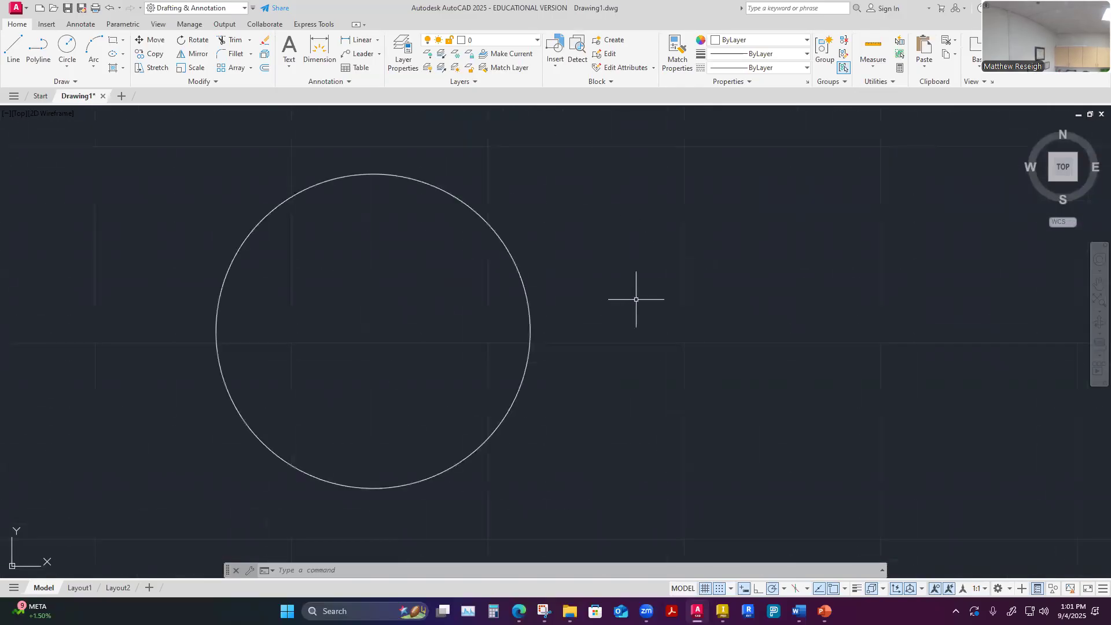
{"action": "scroll", "coordinate": [636, 299], "scroll_direction": "down", "scroll_amount": 2}
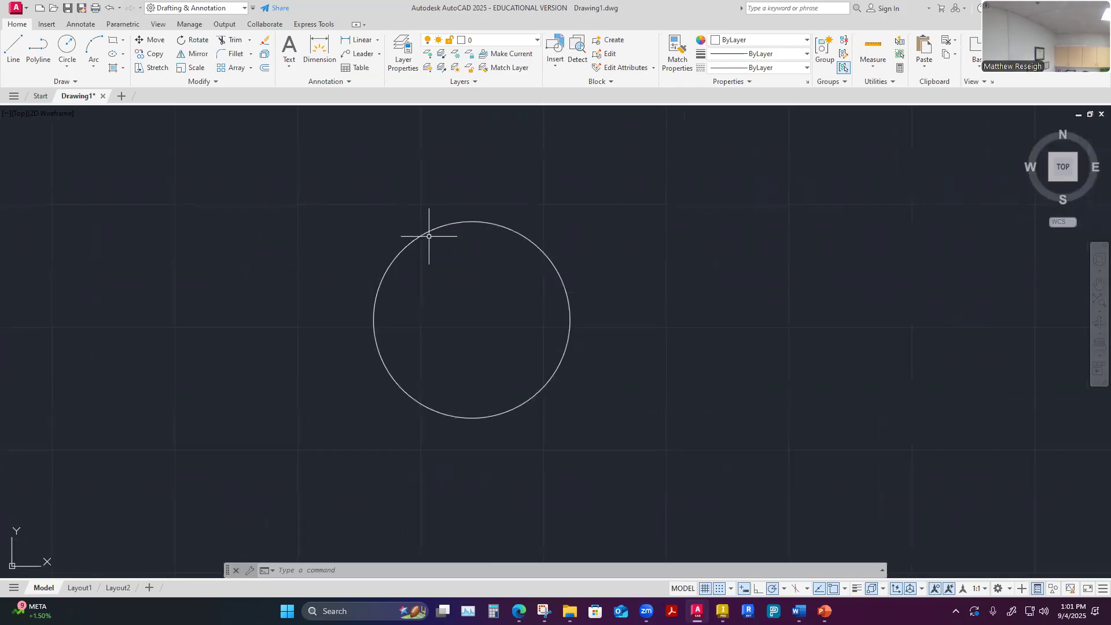
{"action": "scroll", "coordinate": [360, 272], "scroll_direction": "down", "scroll_amount": 4}
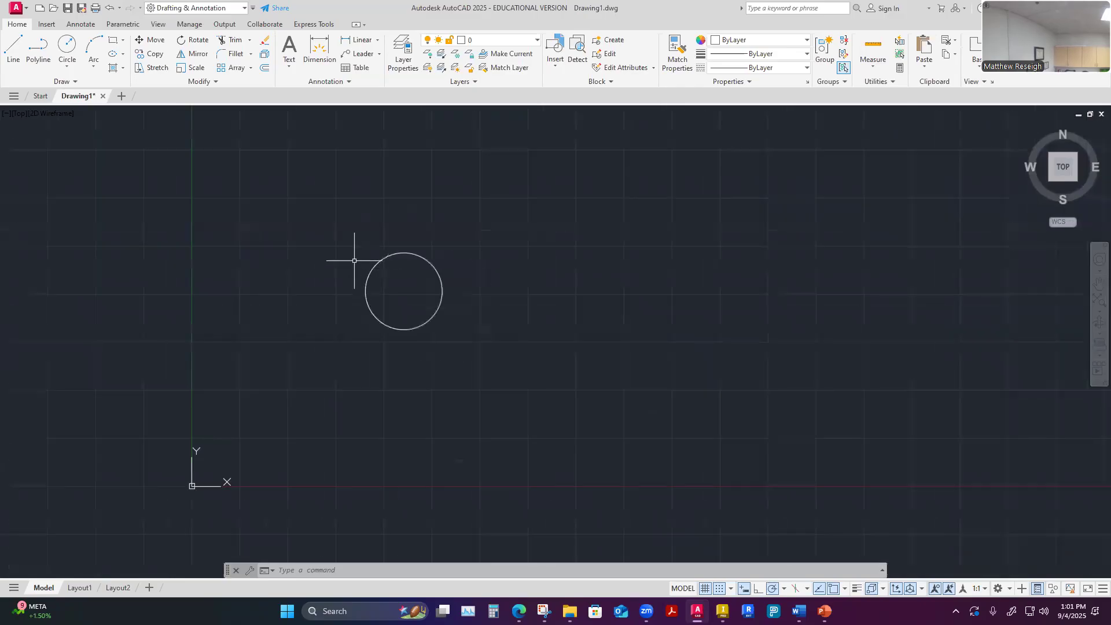
{"action": "scroll", "coordinate": [568, 271], "scroll_direction": "down", "scroll_amount": 2}
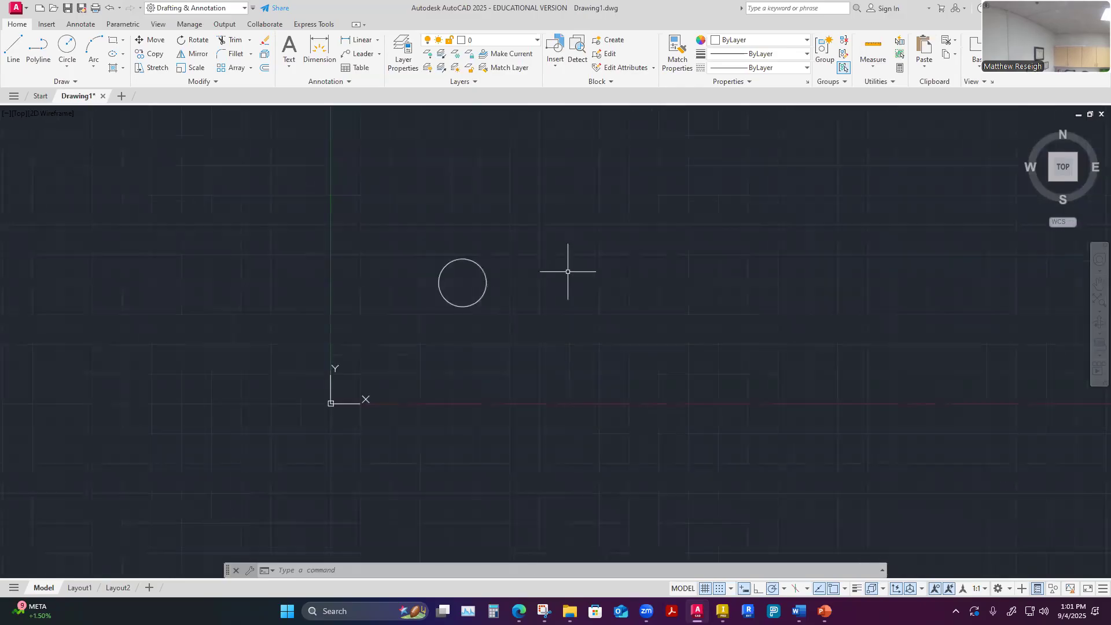
{"action": "scroll", "coordinate": [897, 218], "scroll_direction": "up", "scroll_amount": 2}
{"action": "scroll", "coordinate": [897, 218], "scroll_direction": "down", "scroll_amount": 2}
{"action": "scroll", "coordinate": [62, 176], "scroll_direction": "up", "scroll_amount": 5}
{"action": "scroll", "coordinate": [62, 177], "scroll_direction": "down", "scroll_amount": 3}
{"action": "scroll", "coordinate": [165, 297], "scroll_direction": "up", "scroll_amount": 4}
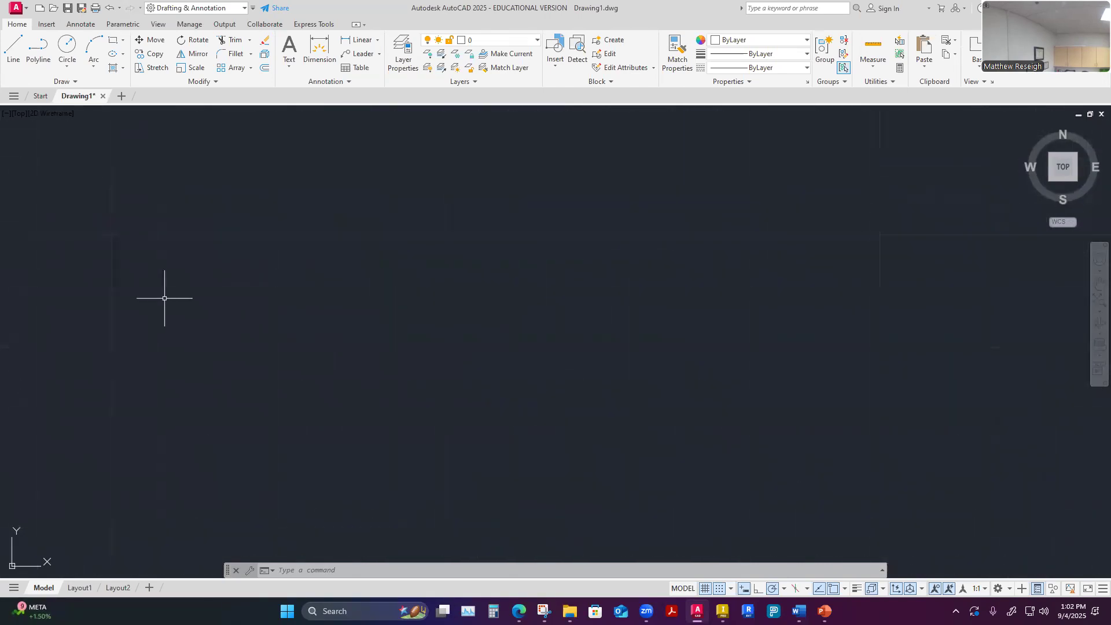
{"action": "scroll", "coordinate": [422, 300], "scroll_direction": "down", "scroll_amount": 2}
Zoom to the drawing's extents, zoom back out and pan the view of the circle
{"action": "middle_click", "coordinate": [477, 295]}
{"action": "middle_click", "coordinate": [476, 295]}
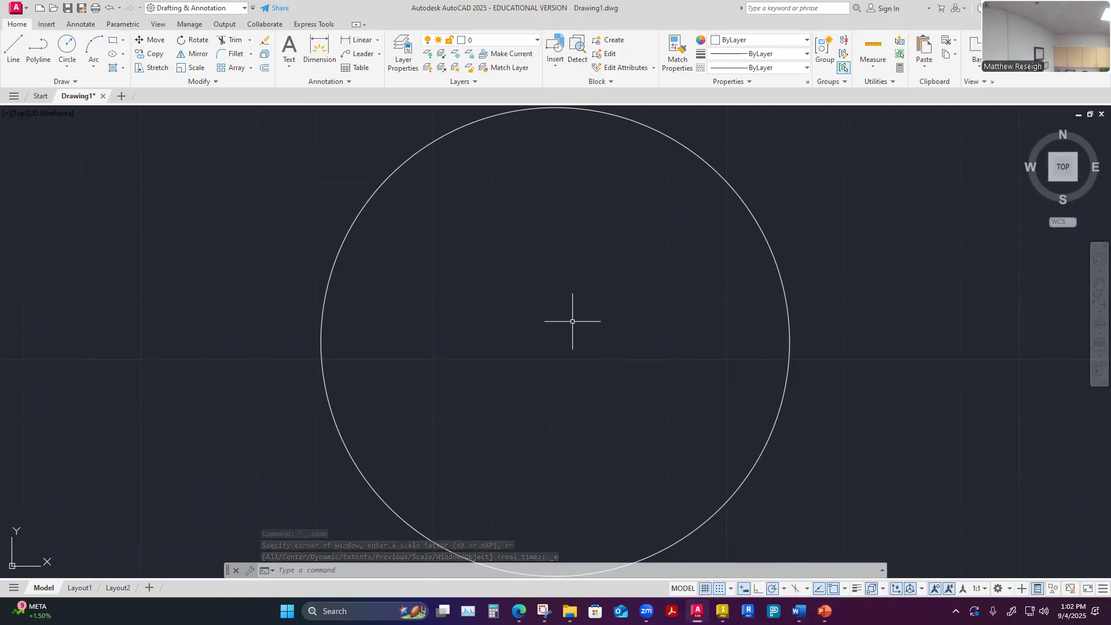
{"action": "scroll", "coordinate": [573, 321], "scroll_direction": "down", "scroll_amount": 6}
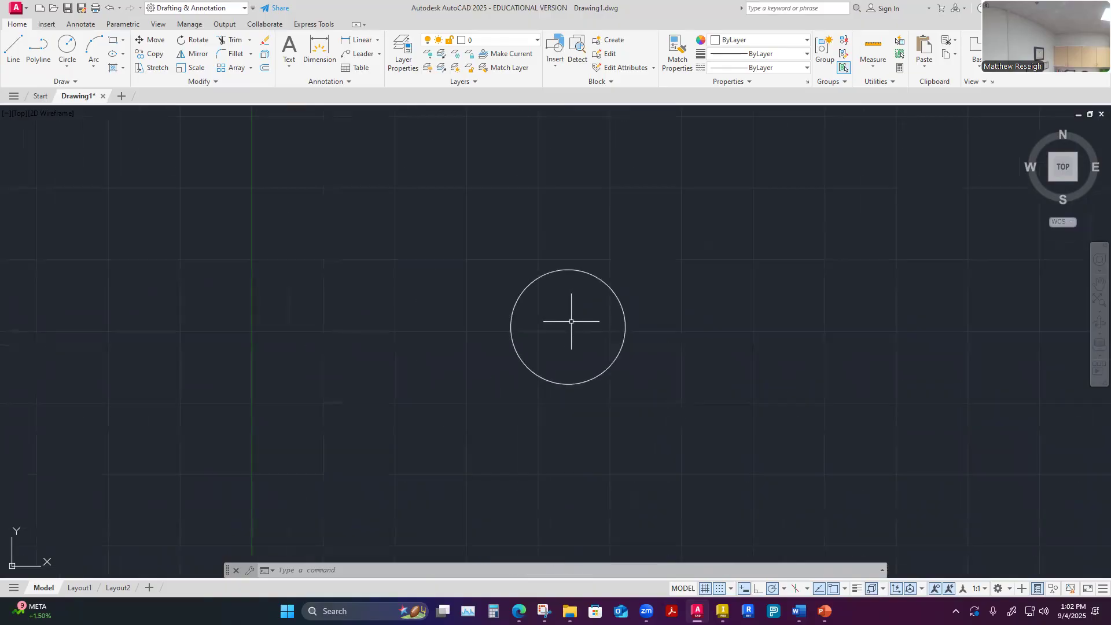
{"action": "scroll", "coordinate": [571, 321], "scroll_direction": "down", "scroll_amount": 2}
{"action": "mouse_move", "coordinate": [629, 379]}
{"action": "middle_mouse_down"}
{"action": "mouse_move", "coordinate": [710, 339]}
{"action": "mouse_move", "coordinate": [571, 345]}
{"action": "mouse_move", "coordinate": [550, 383]}
{"action": "mouse_move", "coordinate": [394, 390]}
{"action": "mouse_move", "coordinate": [384, 446]}
{"action": "mouse_move", "coordinate": [670, 367]}
{"action": "mouse_move", "coordinate": [571, 405]}
{"action": "mouse_move", "coordinate": [581, 374]}
{"action": "mouse_move", "coordinate": [455, 373]}
{"action": "mouse_move", "coordinate": [540, 394]}
{"action": "middle_mouse_up"}
Examine the circle's edge up close and finish with the whole circle centered in view
{"action": "scroll", "coordinate": [353, 242], "scroll_direction": "up", "scroll_amount": 2}
{"action": "scroll", "coordinate": [573, 431], "scroll_direction": "down", "scroll_amount": 2}
{"action": "scroll", "coordinate": [671, 526], "scroll_direction": "up", "scroll_amount": 4}
{"action": "scroll", "coordinate": [620, 471], "scroll_direction": "down", "scroll_amount": 2}
{"action": "scroll", "coordinate": [626, 277], "scroll_direction": "up", "scroll_amount": 5}
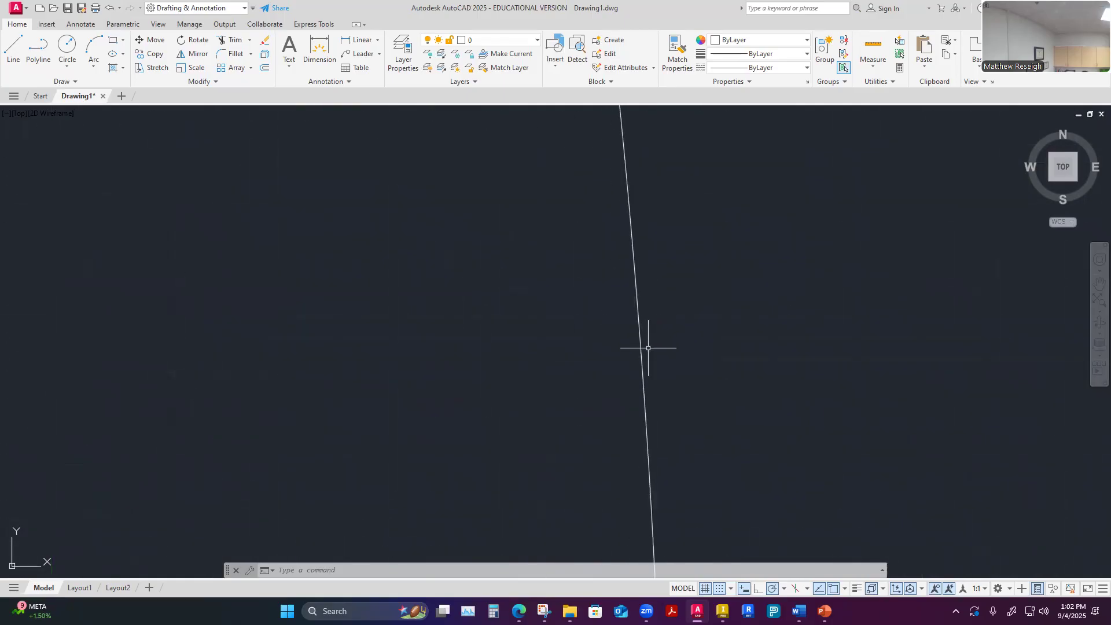
{"action": "scroll", "coordinate": [662, 350], "scroll_direction": "down", "scroll_amount": 3}
{"action": "scroll", "coordinate": [666, 352], "scroll_direction": "down", "scroll_amount": 4}
{"action": "scroll", "coordinate": [666, 353], "scroll_direction": "down", "scroll_amount": 5}
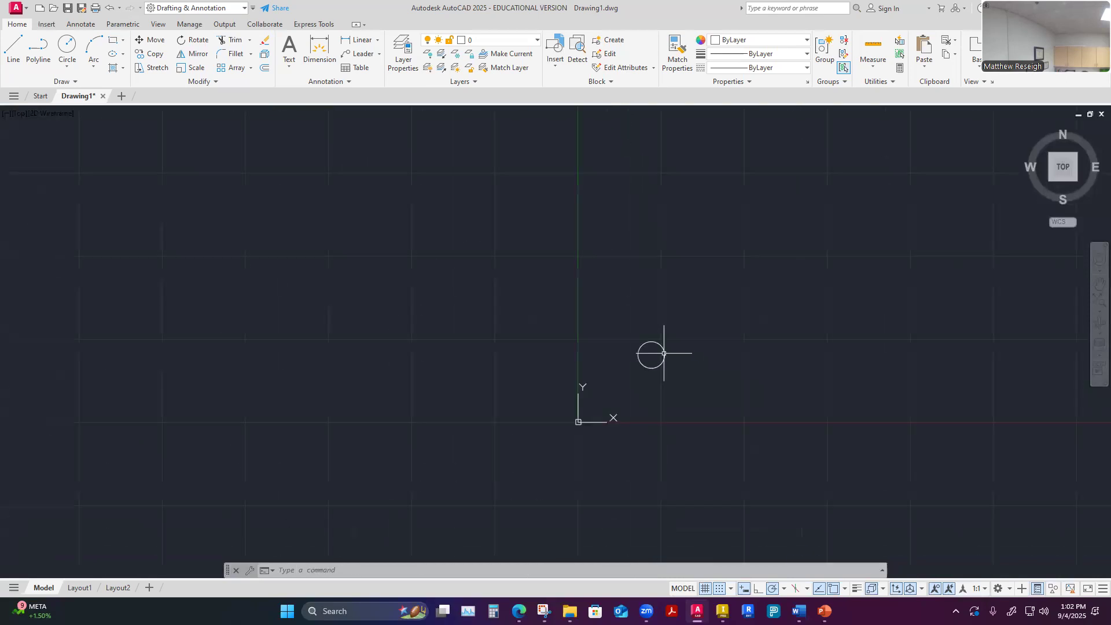
{"action": "scroll", "coordinate": [664, 366], "scroll_direction": "up", "scroll_amount": 3}
{"action": "scroll", "coordinate": [664, 366], "scroll_direction": "up", "scroll_amount": 2}
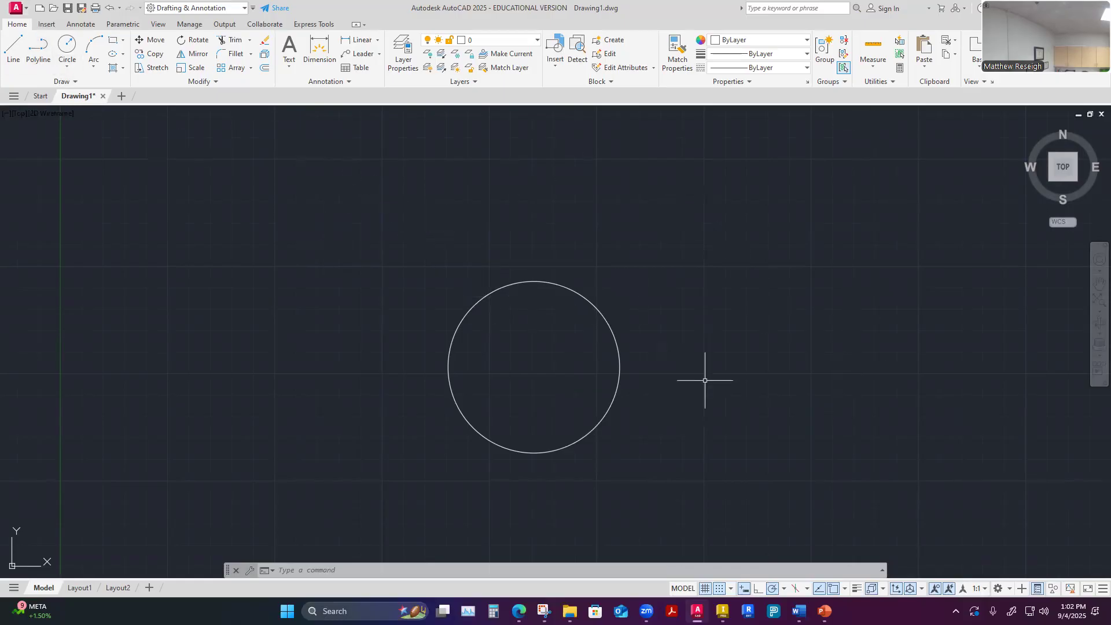
Inspect the circle's dimensions with the Quick measuring tool
{"action": "left_click", "coordinate": [874, 50]}
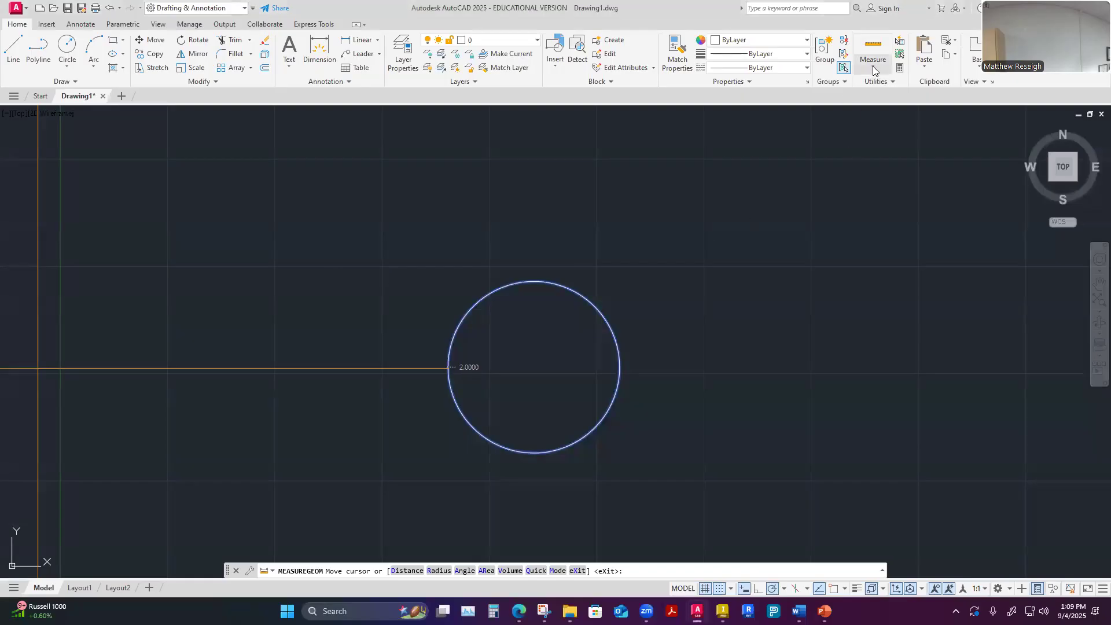
{"action": "left_click", "coordinate": [872, 51]}
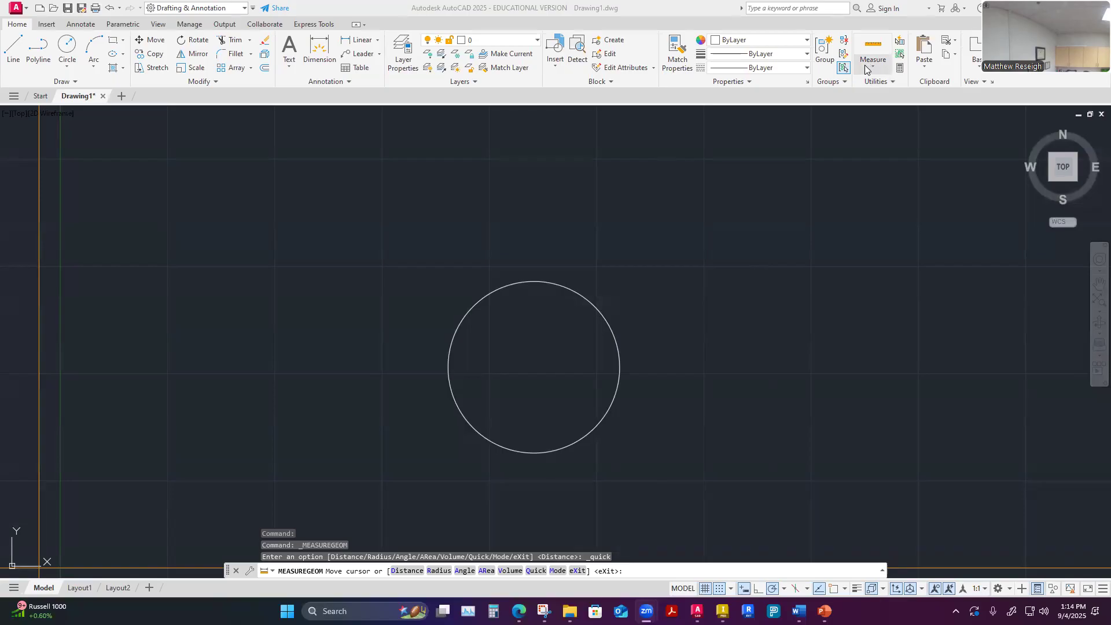
{"action": "left_click", "coordinate": [866, 69]}
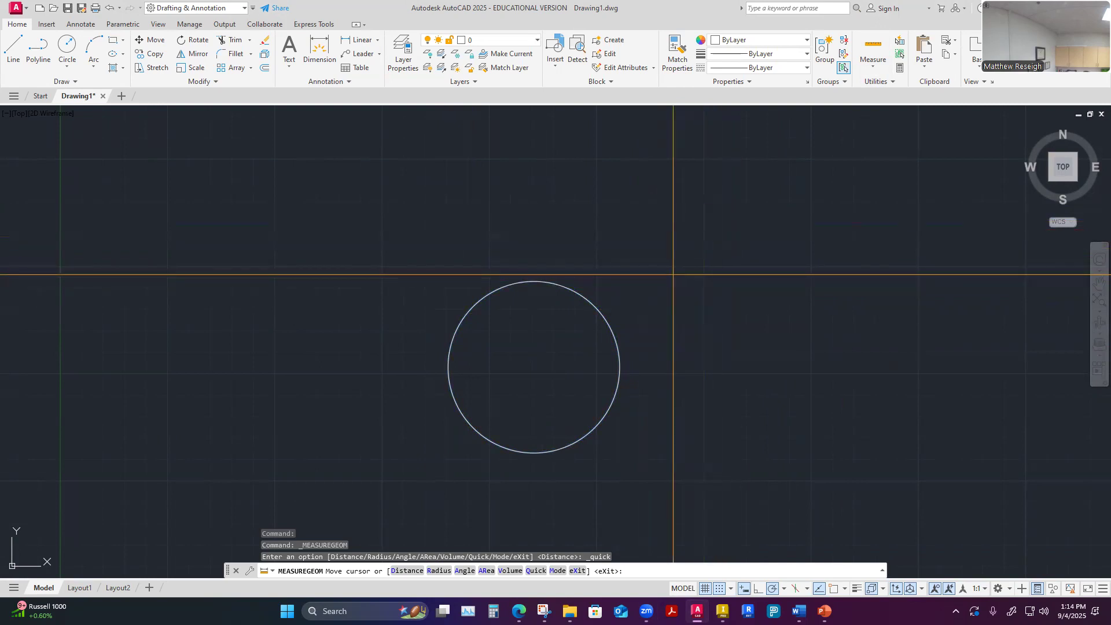
Measure the circle's radius with the Radius measuring option
{"action": "left_click", "coordinate": [873, 71]}
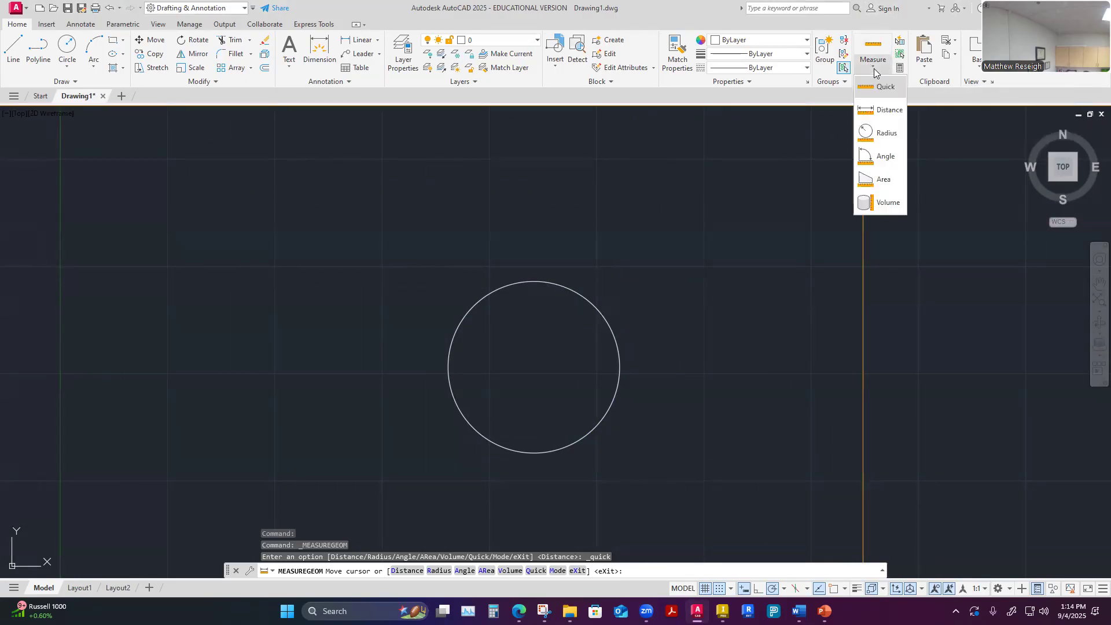
{"action": "left_click", "coordinate": [885, 136]}
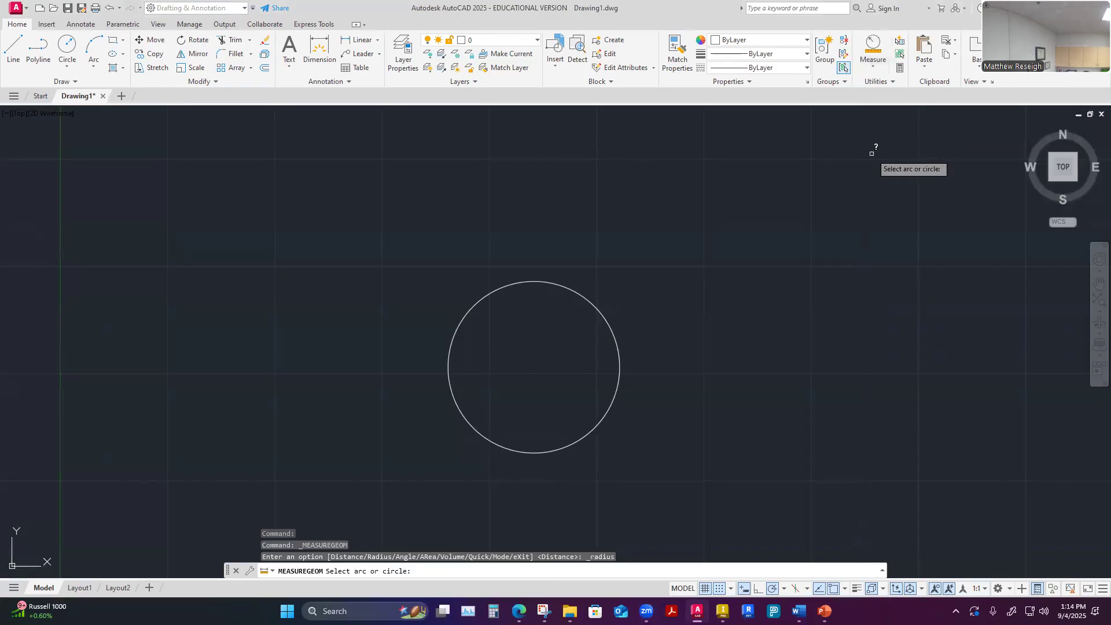
{"action": "left_click", "coordinate": [597, 312]}
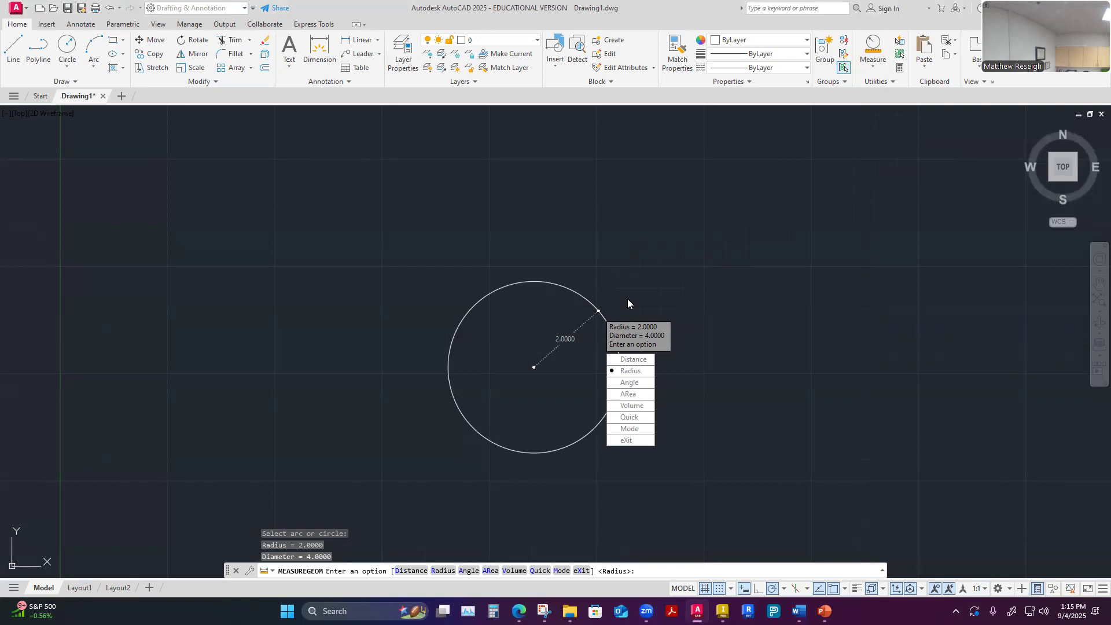
{"action": "key", "text": "Escape"}
{"action": "scroll", "coordinate": [612, 261], "scroll_direction": "down", "scroll_amount": 5}
{"action": "scroll", "coordinate": [703, 291], "scroll_direction": "up", "scroll_amount": 3}
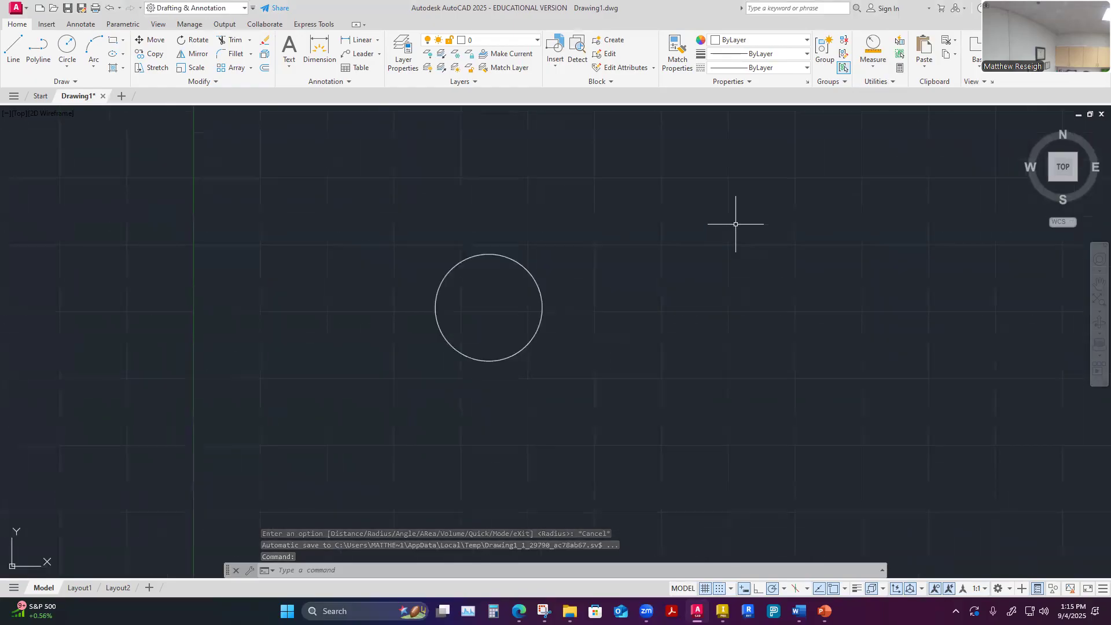
{"action": "left_click", "coordinate": [877, 67]}
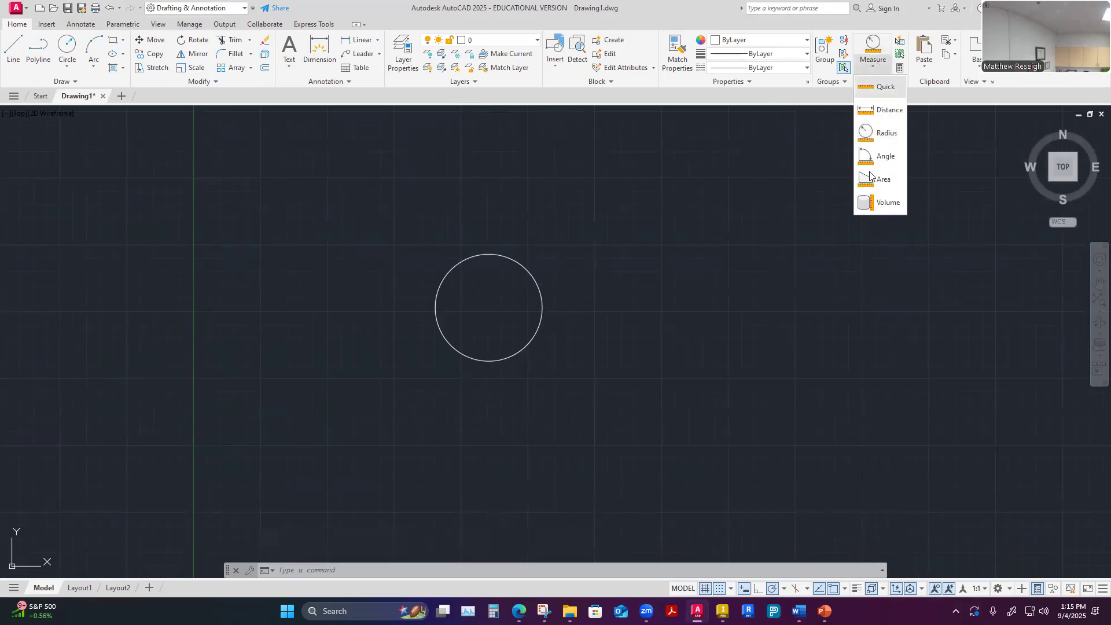
{"action": "left_click", "coordinate": [638, 302]}
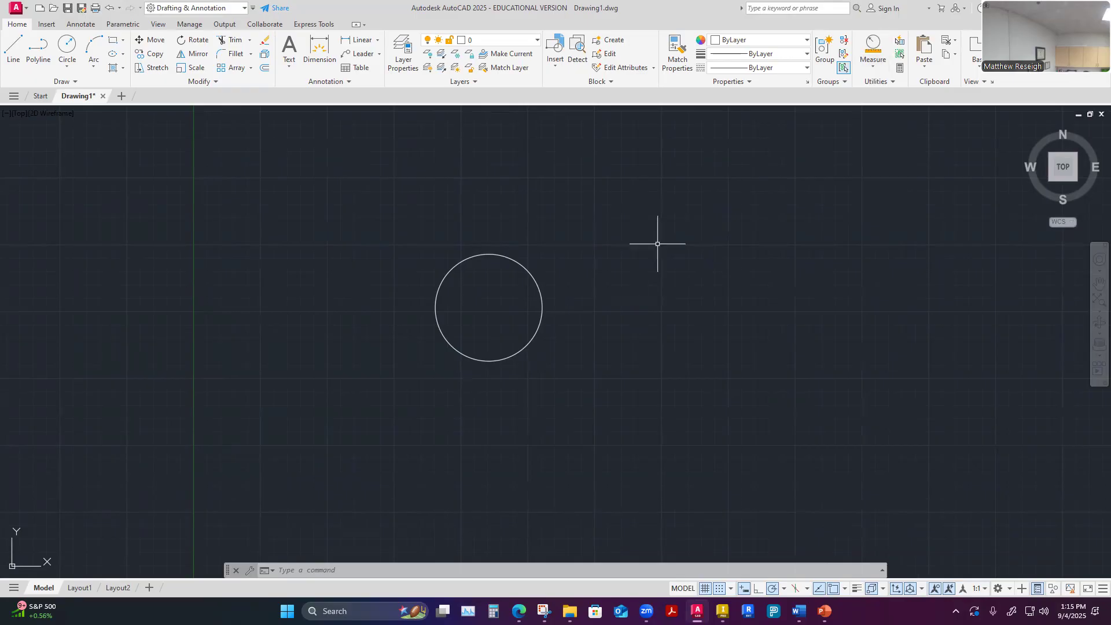
Draw a Center, Diameter circle of diameter 2, centered 14.5 units directly right of the existing circle's center
{"action": "left_click", "coordinate": [67, 68]}
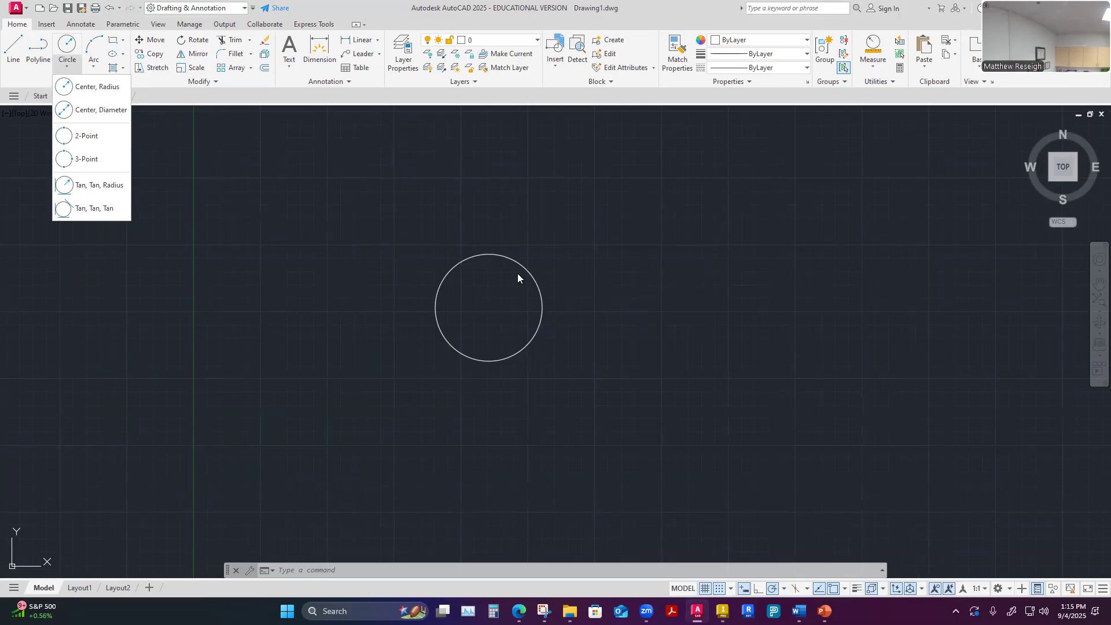
{"action": "left_click", "coordinate": [92, 109]}
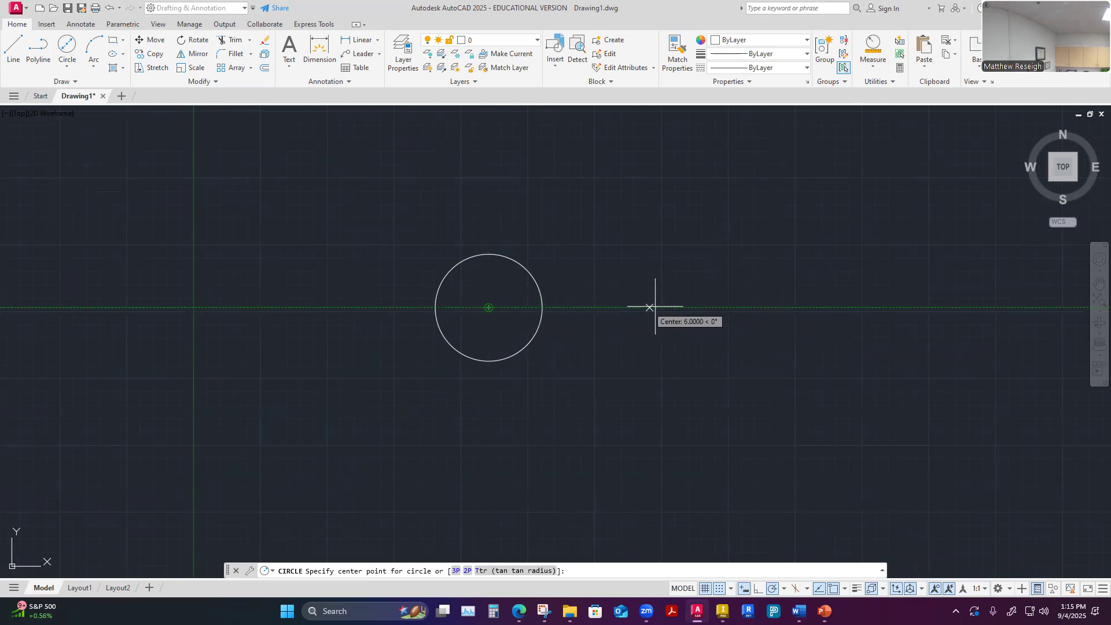
{"action": "left_click", "coordinate": [875, 307]}
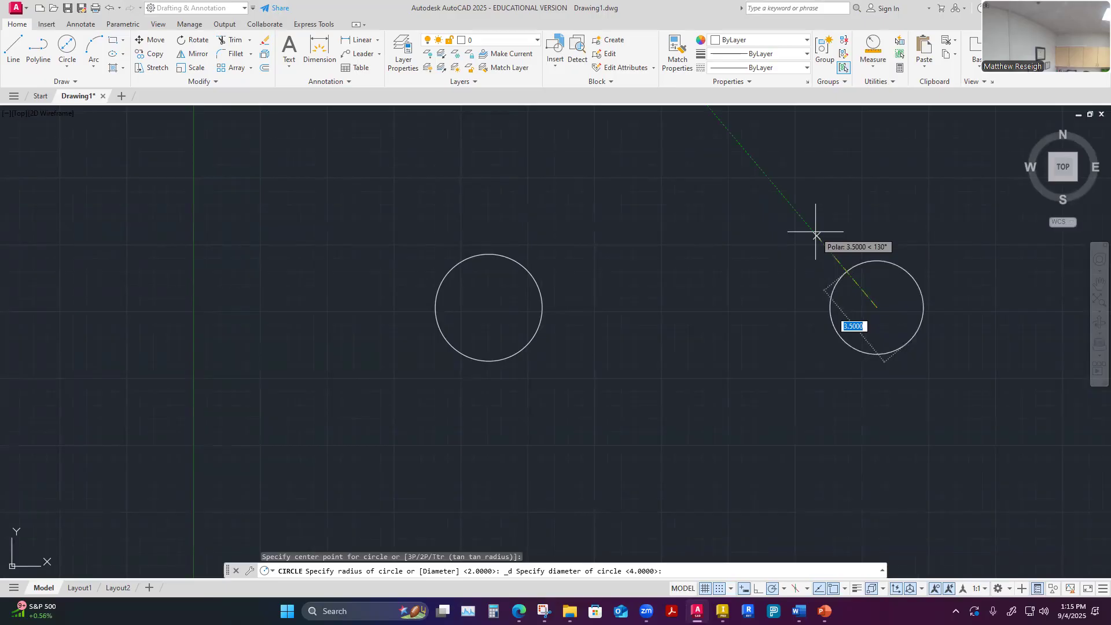
{"action": "type", "text": "2"}
{"action": "key", "text": "Return"}
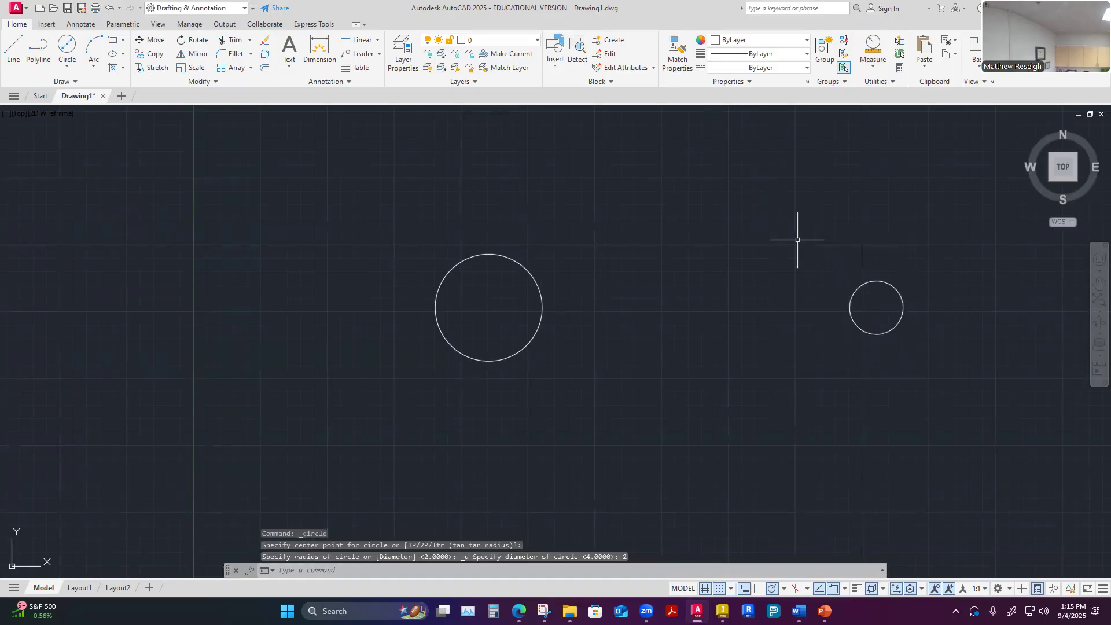
{"action": "scroll", "coordinate": [956, 321], "scroll_direction": "up", "scroll_amount": 2}
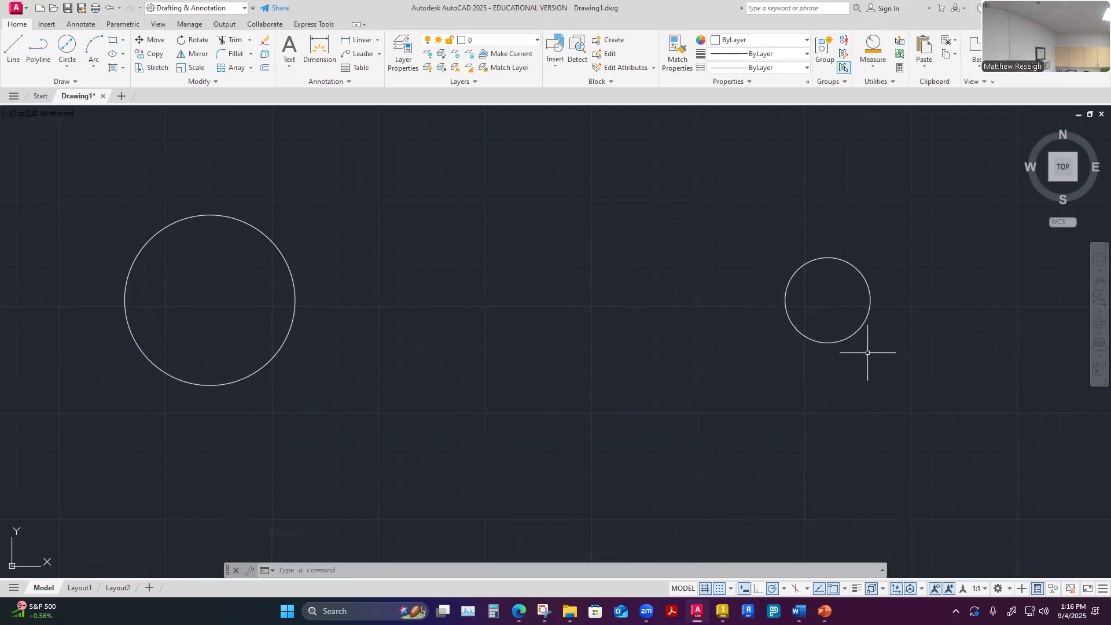
{"action": "key", "text": "Escape"}
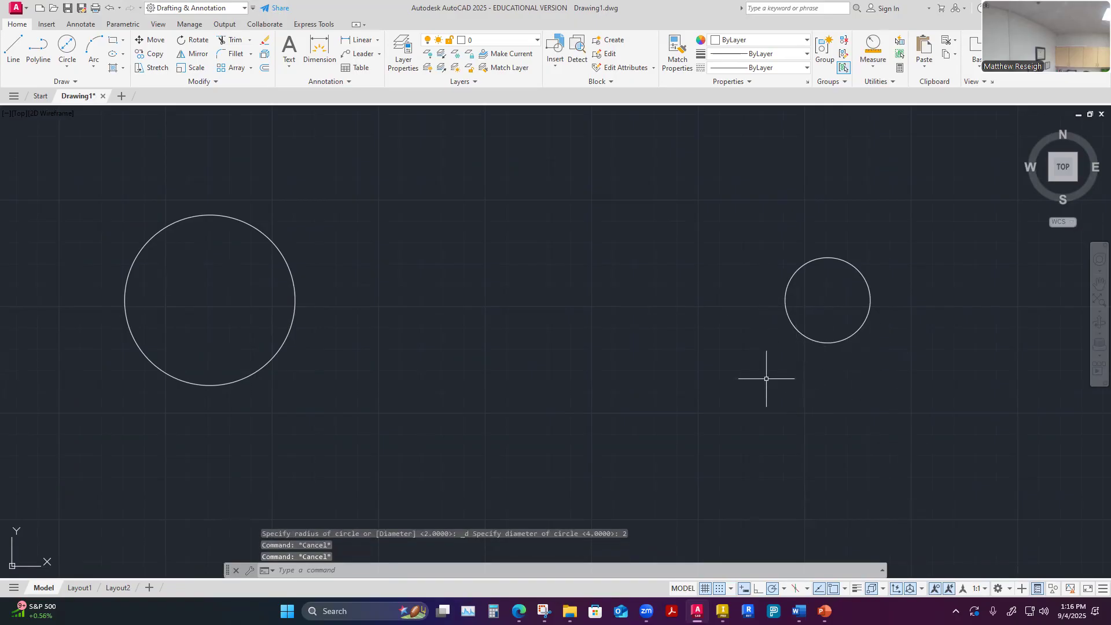
Draw a Center, Radius circle centered 6.5 units right of the large circle's center, switching to the Diameter option with a value of 2
{"action": "left_click", "coordinate": [65, 68]}
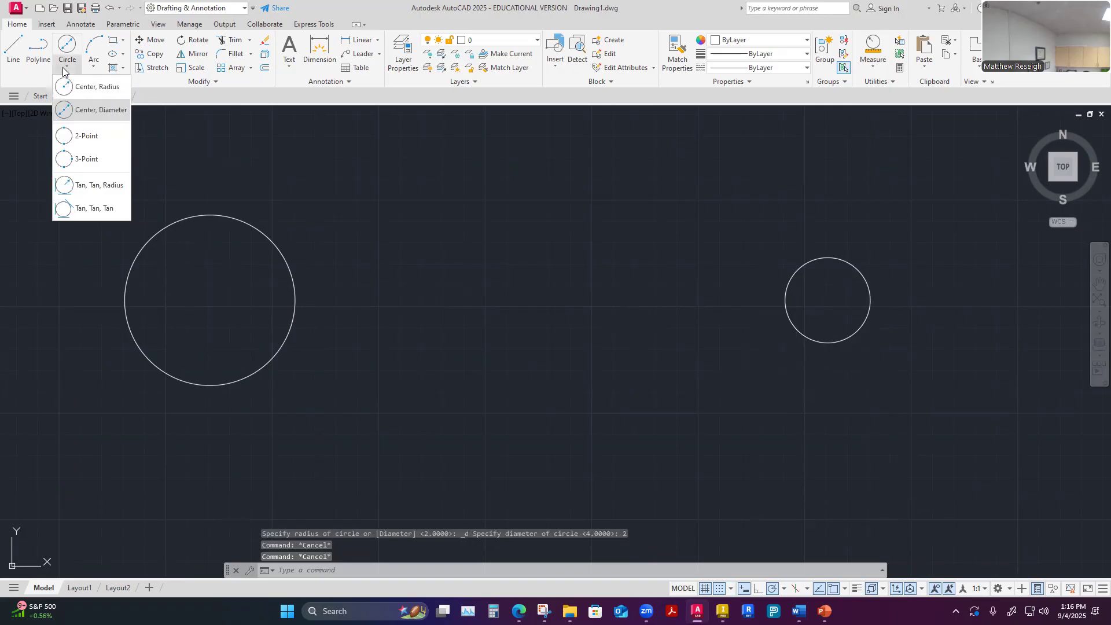
{"action": "left_click", "coordinate": [81, 87]}
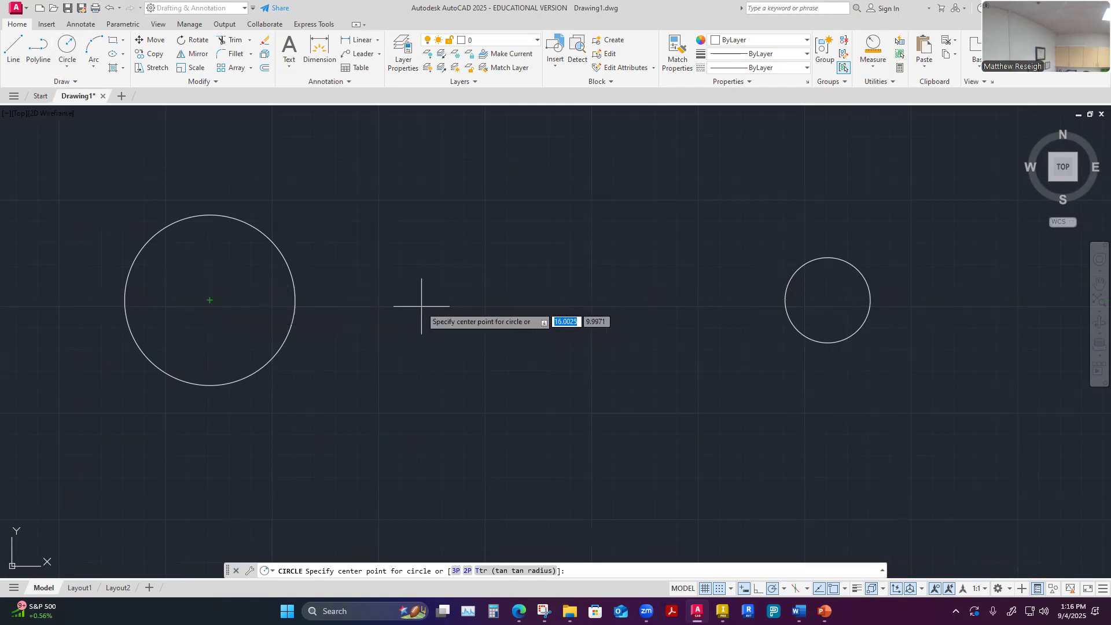
{"action": "left_click", "coordinate": [486, 300]}
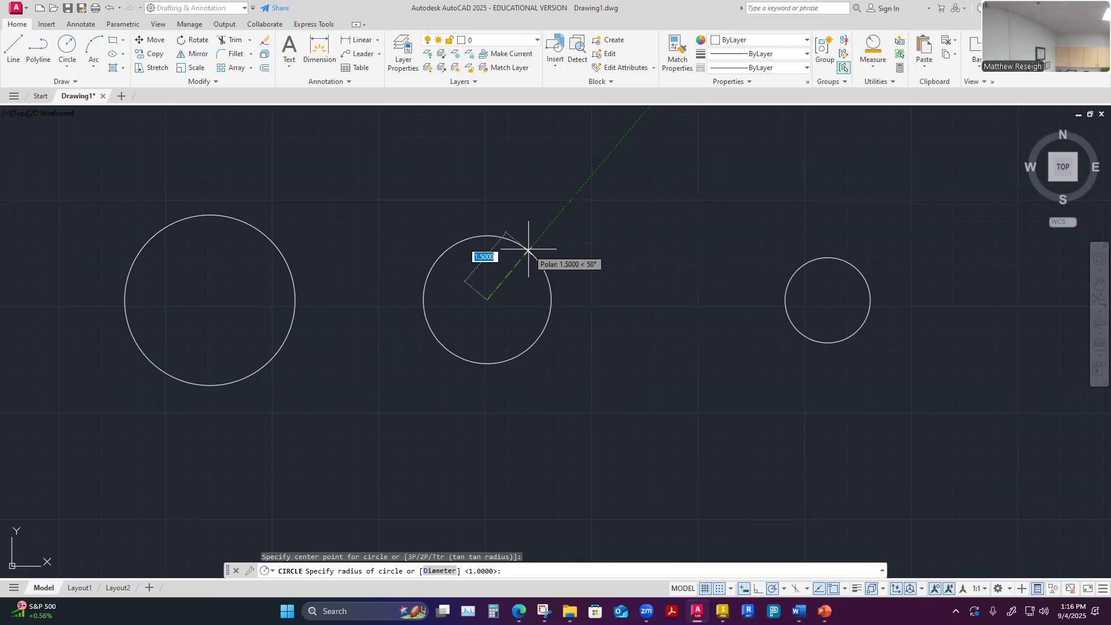
{"action": "type", "text": "d"}
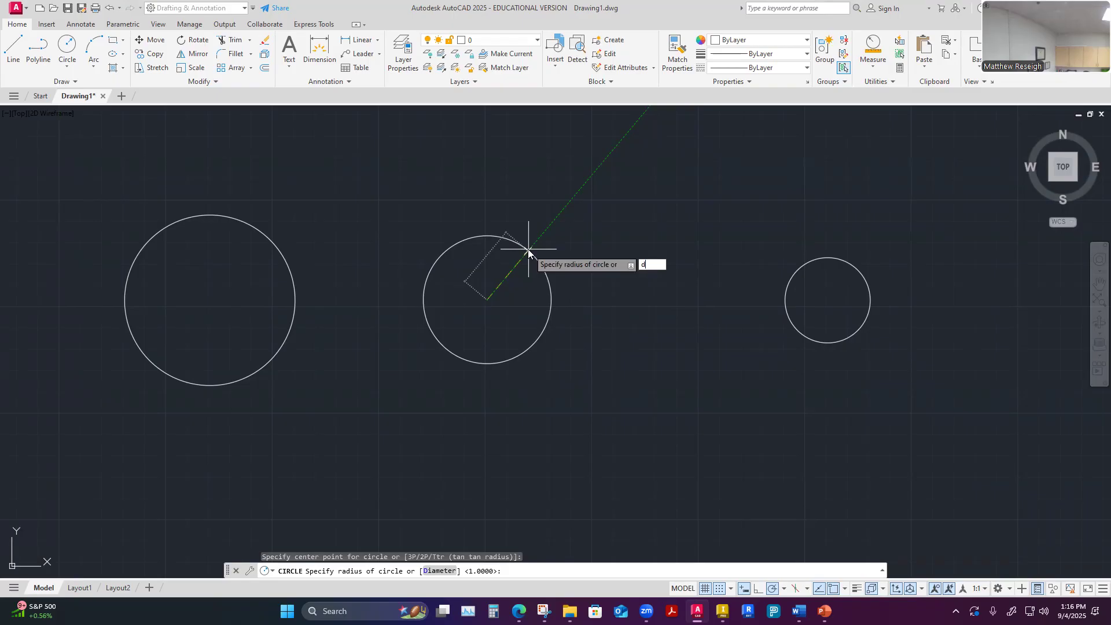
{"action": "key", "text": "Return"}
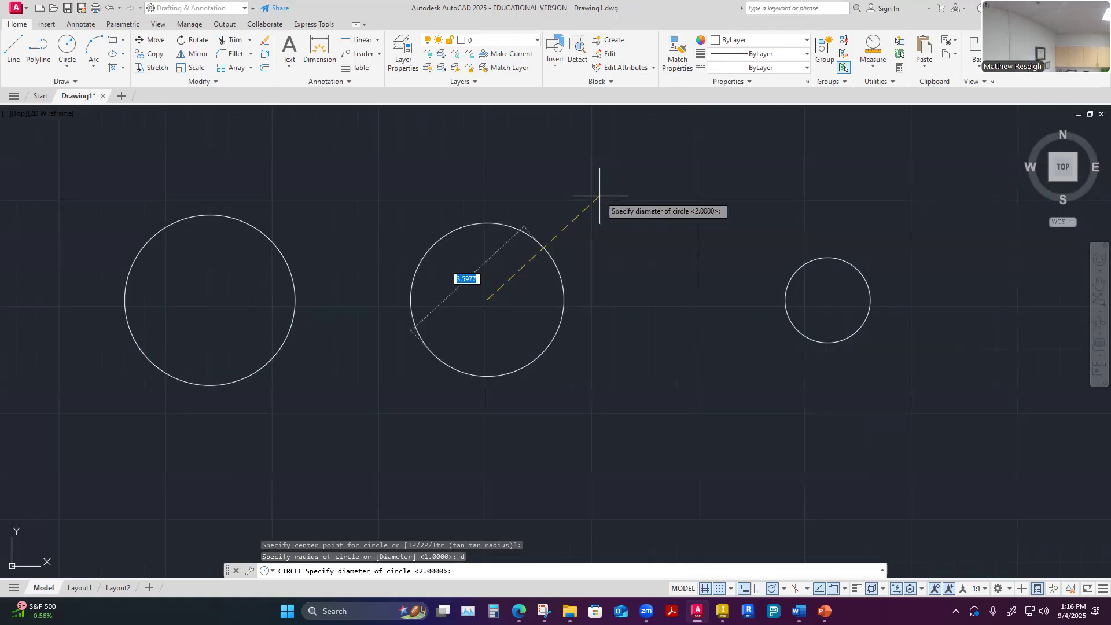
{"action": "type", "text": "2"}
{"action": "key", "text": "Return"}
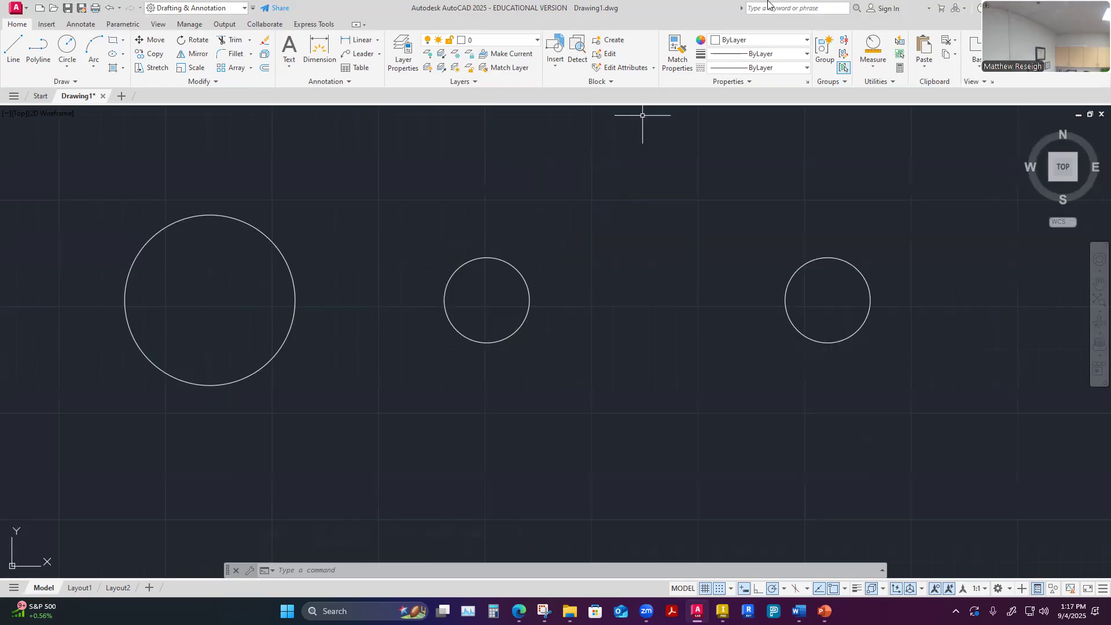
Draw a 2-Point circle above the row of circles, with horizontal diameter endpoints 6 units apart
{"action": "scroll", "coordinate": [520, 378], "scroll_direction": "down", "scroll_amount": 2}
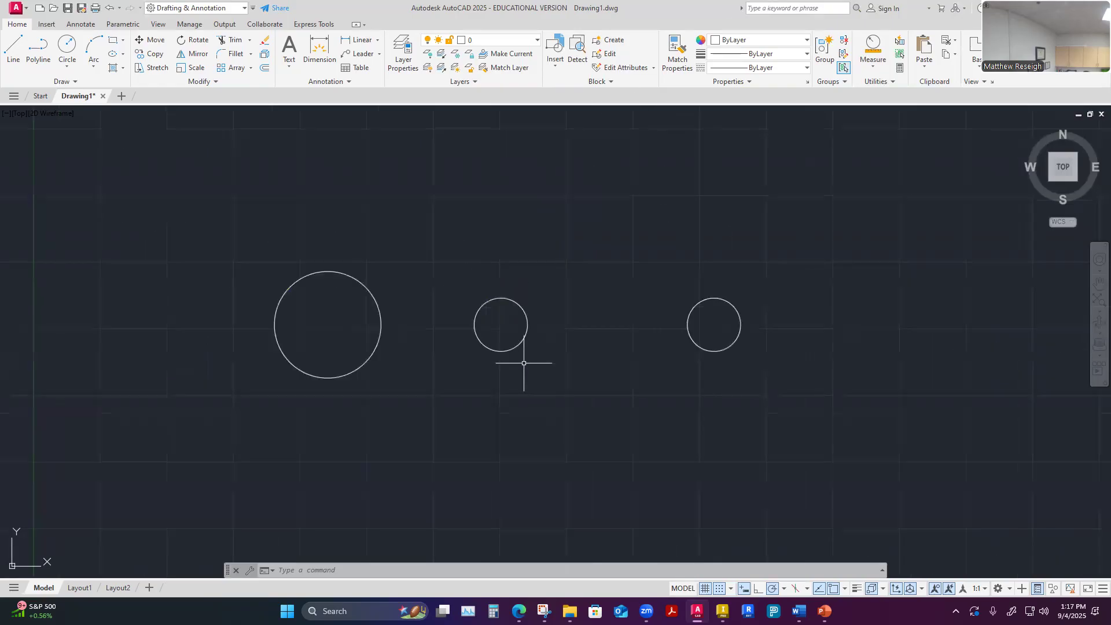
{"action": "scroll", "coordinate": [524, 363], "scroll_direction": "up", "scroll_amount": 2}
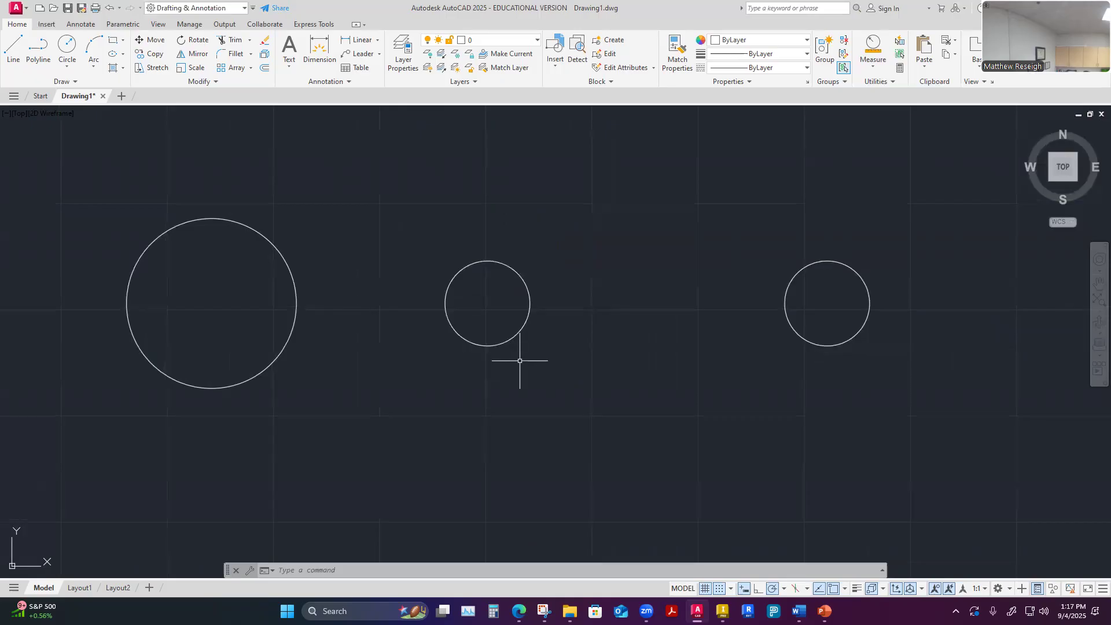
{"action": "left_click", "coordinate": [68, 67]}
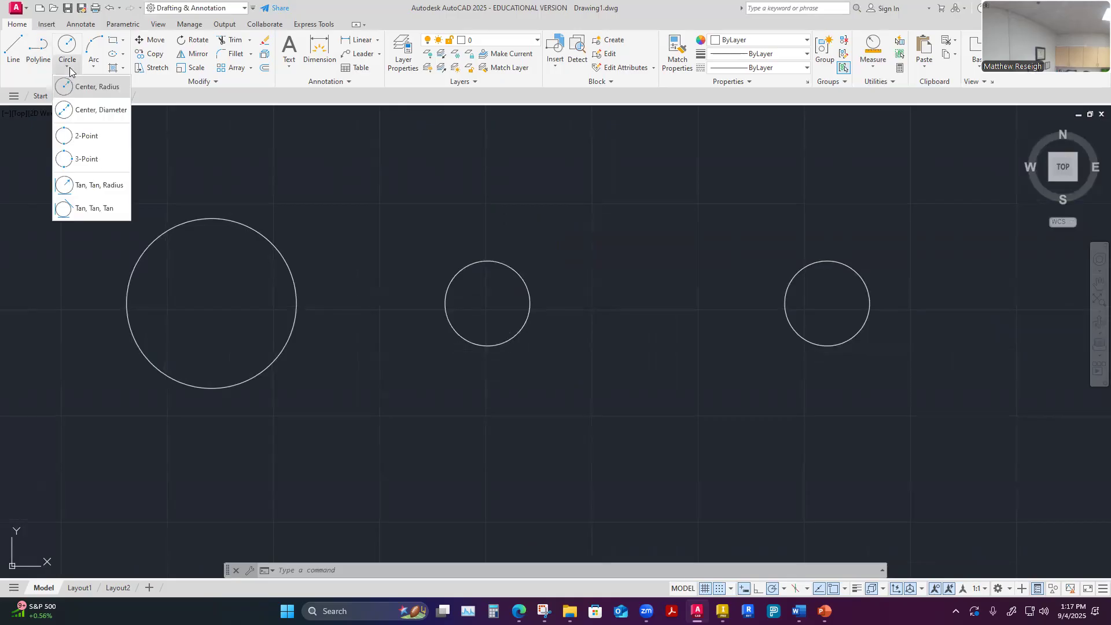
{"action": "left_click", "coordinate": [93, 138]}
{"action": "scroll", "coordinate": [389, 299], "scroll_direction": "down", "scroll_amount": 2}
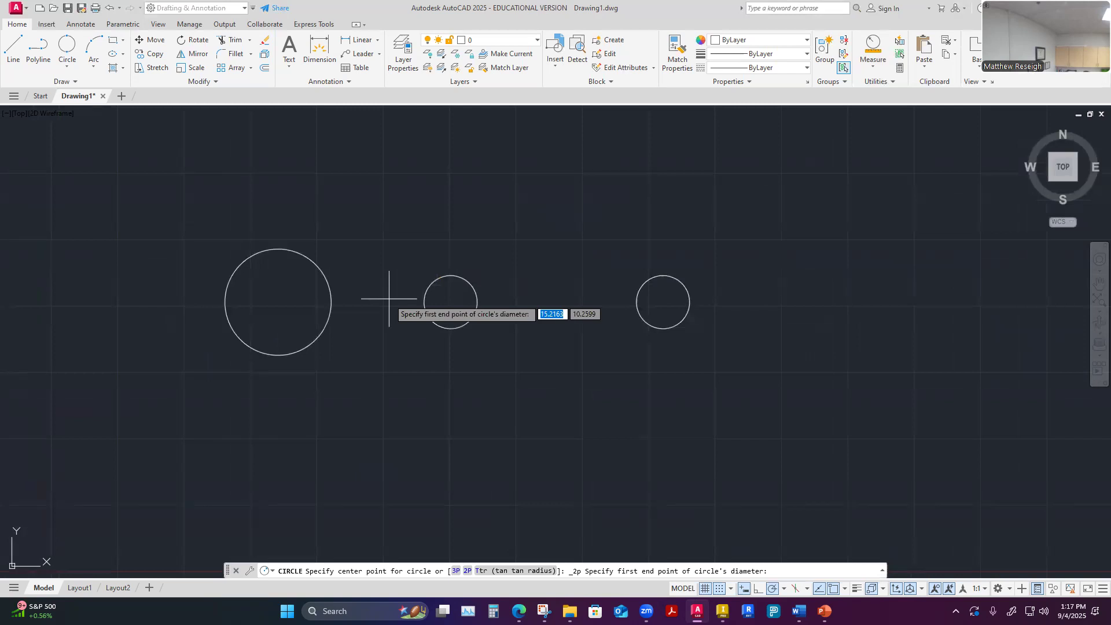
{"action": "scroll", "coordinate": [389, 298], "scroll_direction": "down", "scroll_amount": 2}
{"action": "scroll", "coordinate": [421, 253], "scroll_direction": "up", "scroll_amount": 2}
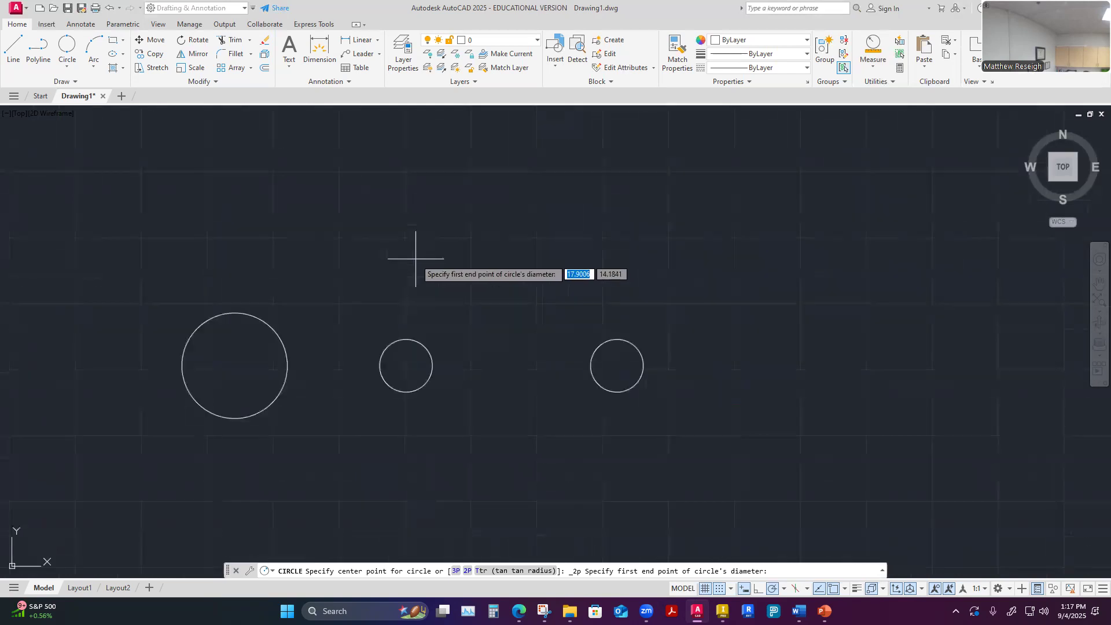
{"action": "left_click", "coordinate": [391, 227]}
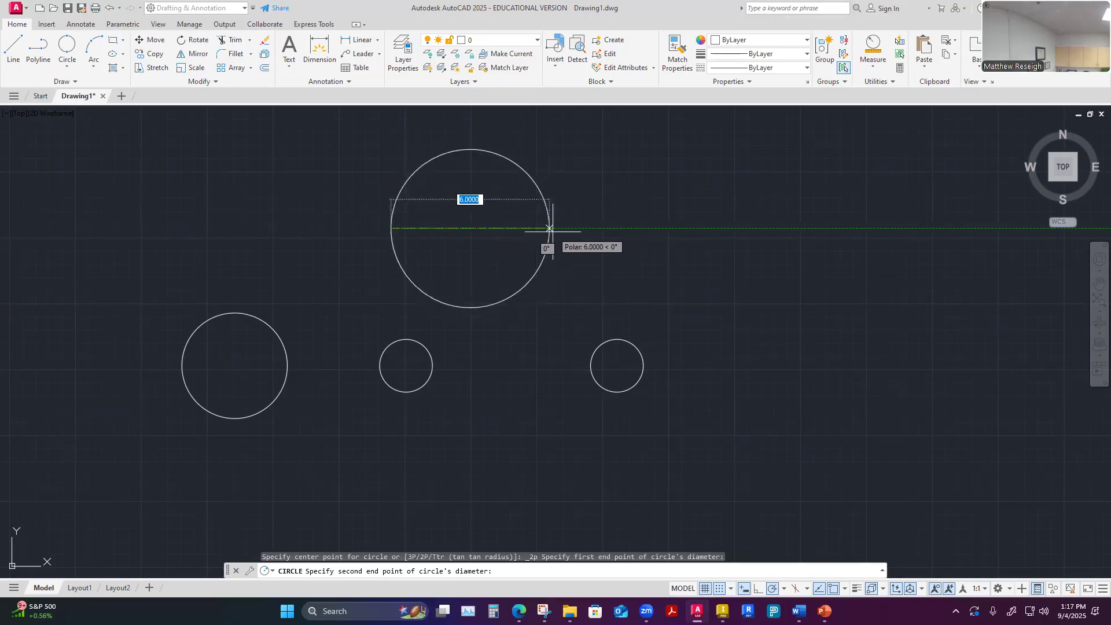
{"action": "left_click", "coordinate": [548, 228]}
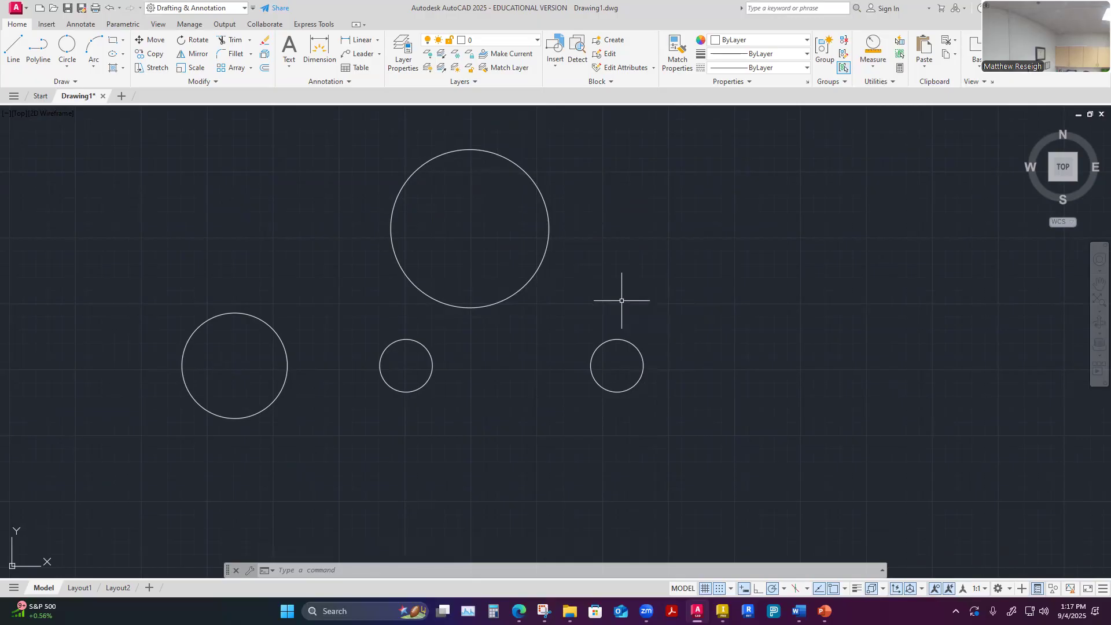
Measure the radius of the 2-Point circle above the row
{"action": "left_click", "coordinate": [871, 47]}
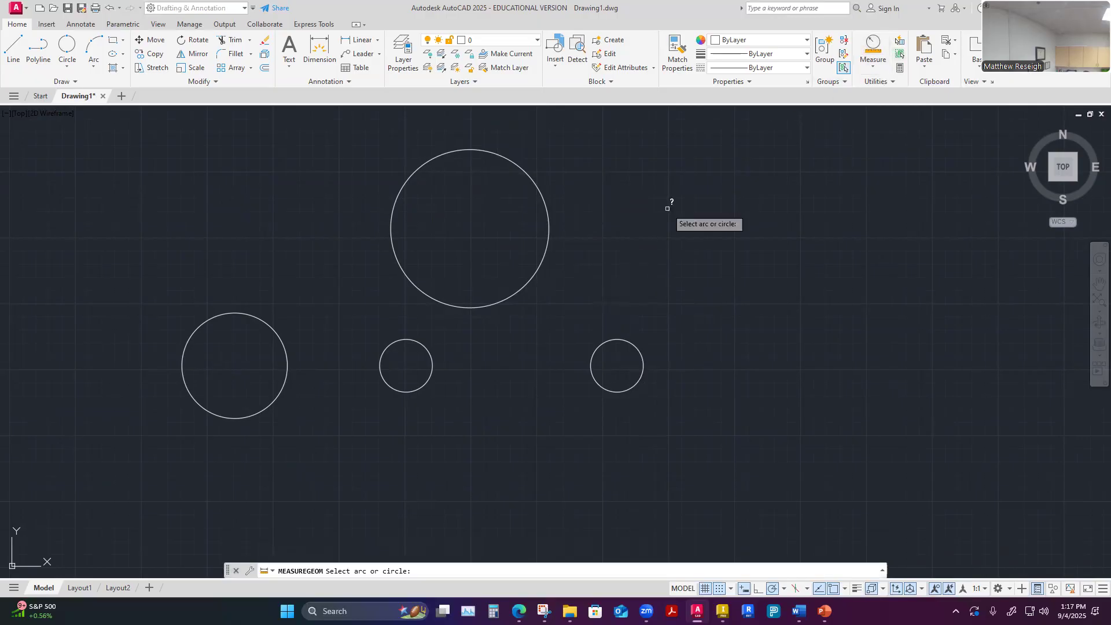
{"action": "left_click", "coordinate": [542, 198]}
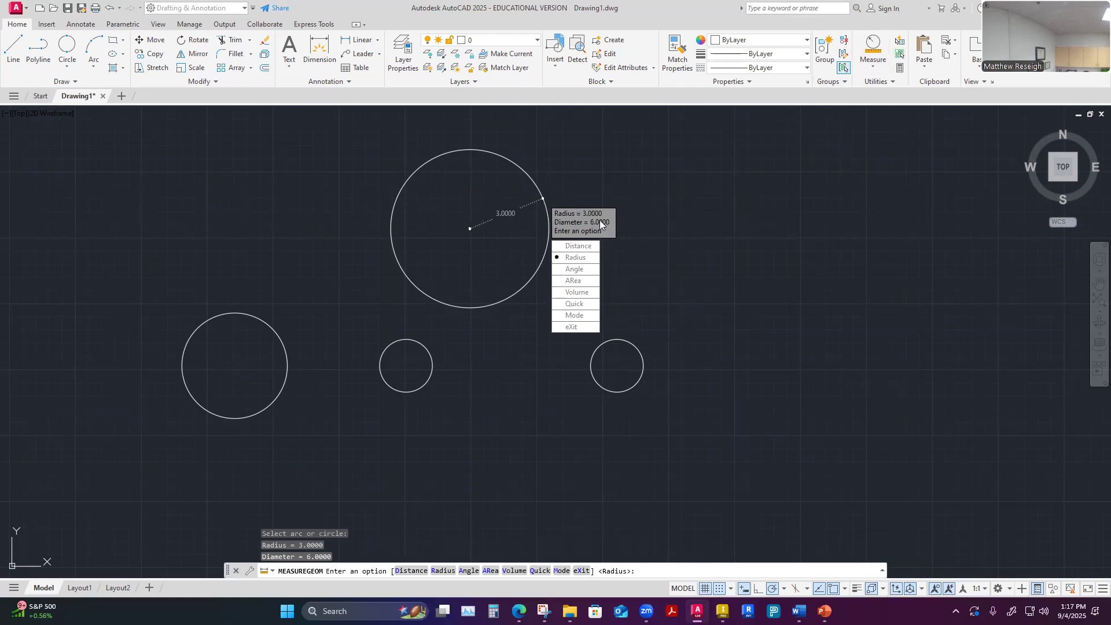
{"action": "key", "text": "Escape"}
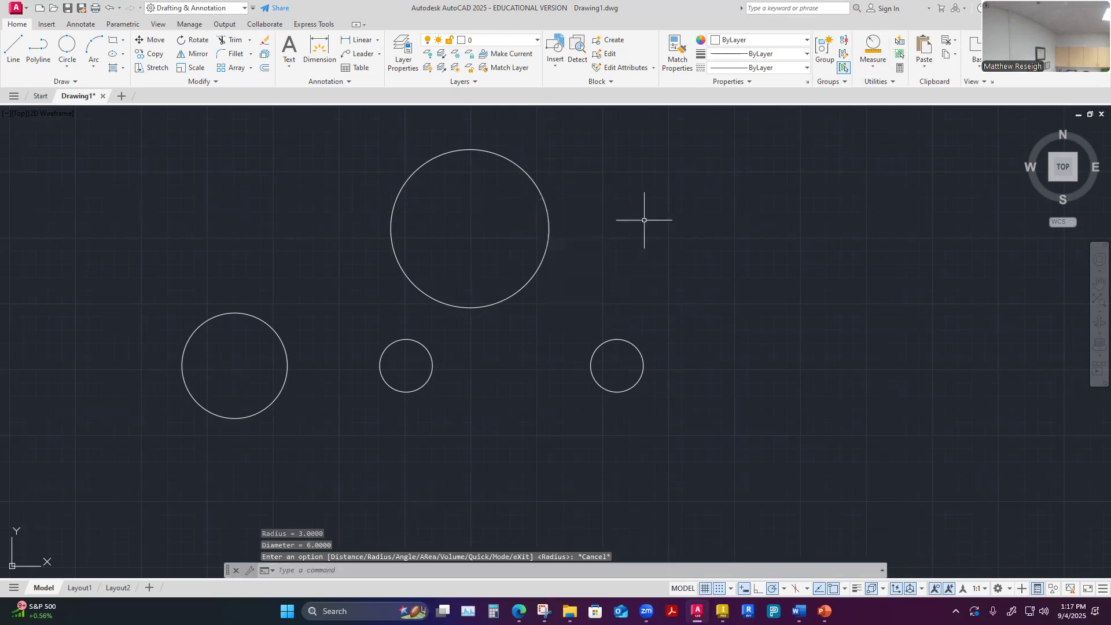
Draw a 3-Point circle right of the 2-Point circle, with two points 6 units apart horizontally and the third directly above the second
{"action": "left_click", "coordinate": [67, 66]}
{"action": "left_click", "coordinate": [94, 167]}
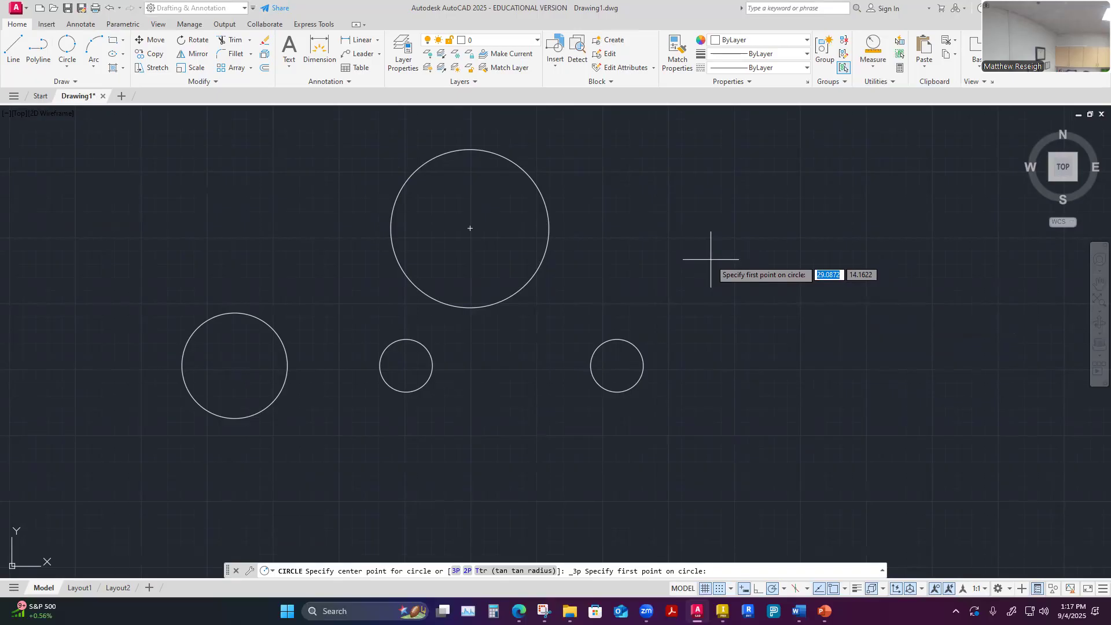
{"action": "left_click", "coordinate": [675, 220]}
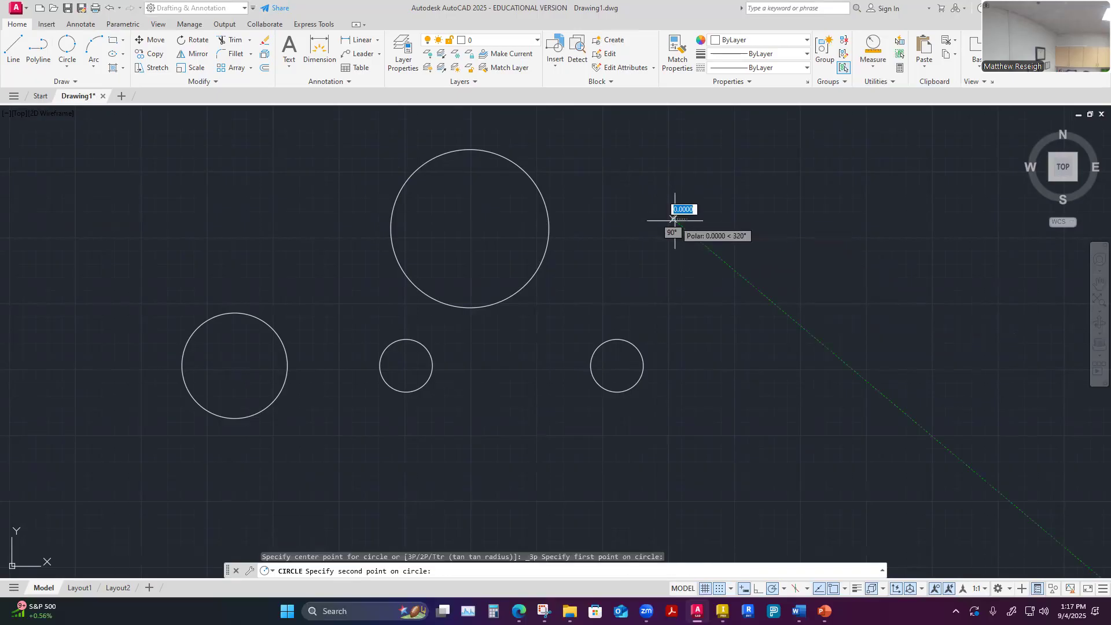
{"action": "left_click", "coordinate": [827, 220]}
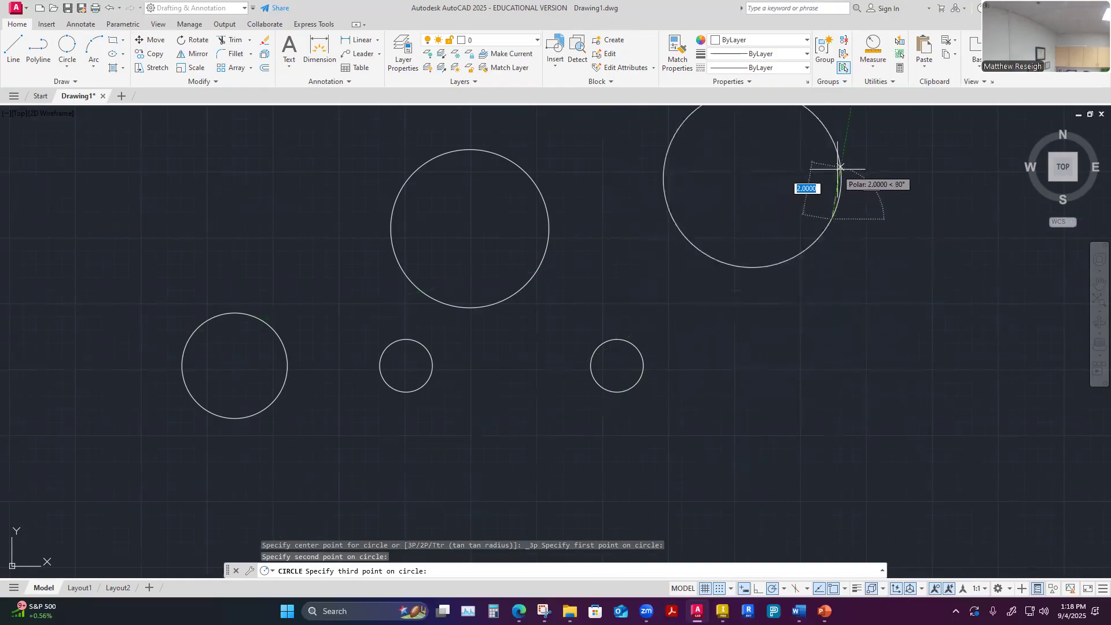
{"action": "scroll", "coordinate": [825, 191], "scroll_direction": "down", "scroll_amount": 6}
{"action": "scroll", "coordinate": [818, 217], "scroll_direction": "up", "scroll_amount": 2}
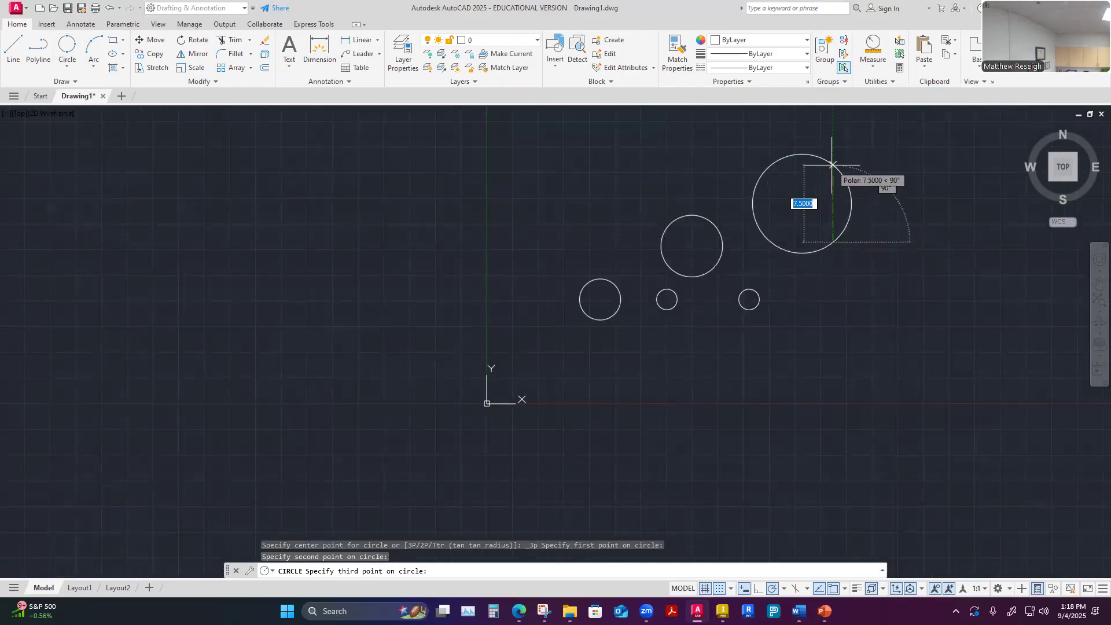
{"action": "left_click", "coordinate": [833, 161]}
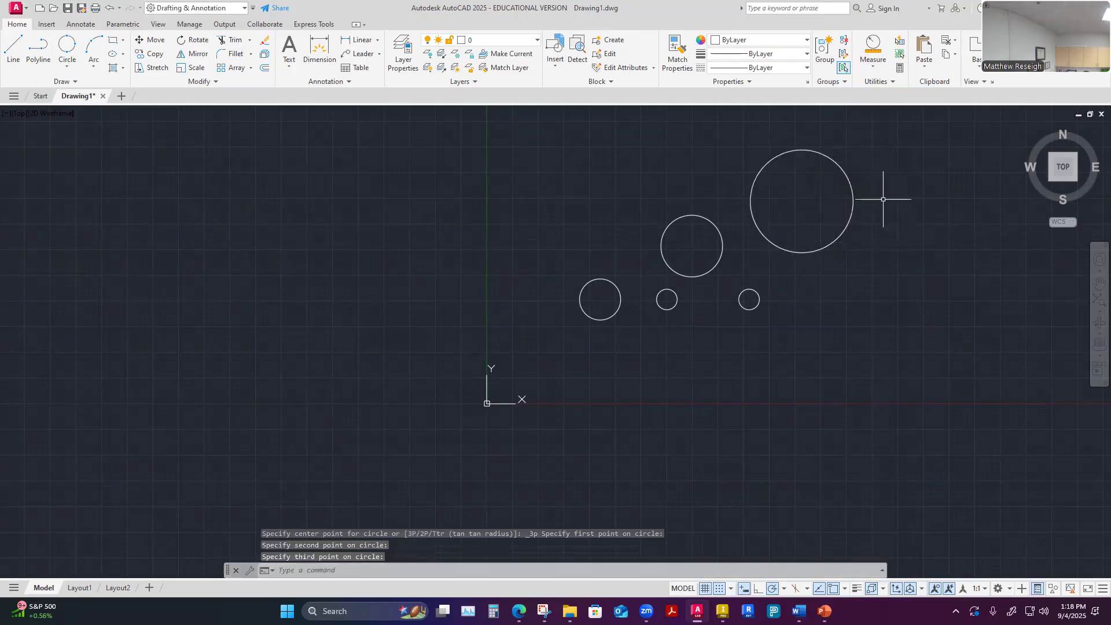
{"action": "scroll", "coordinate": [838, 129], "scroll_direction": "up", "scroll_amount": 2}
{"action": "scroll", "coordinate": [842, 129], "scroll_direction": "down", "scroll_amount": 5}
{"action": "scroll", "coordinate": [842, 127], "scroll_direction": "up", "scroll_amount": 5}
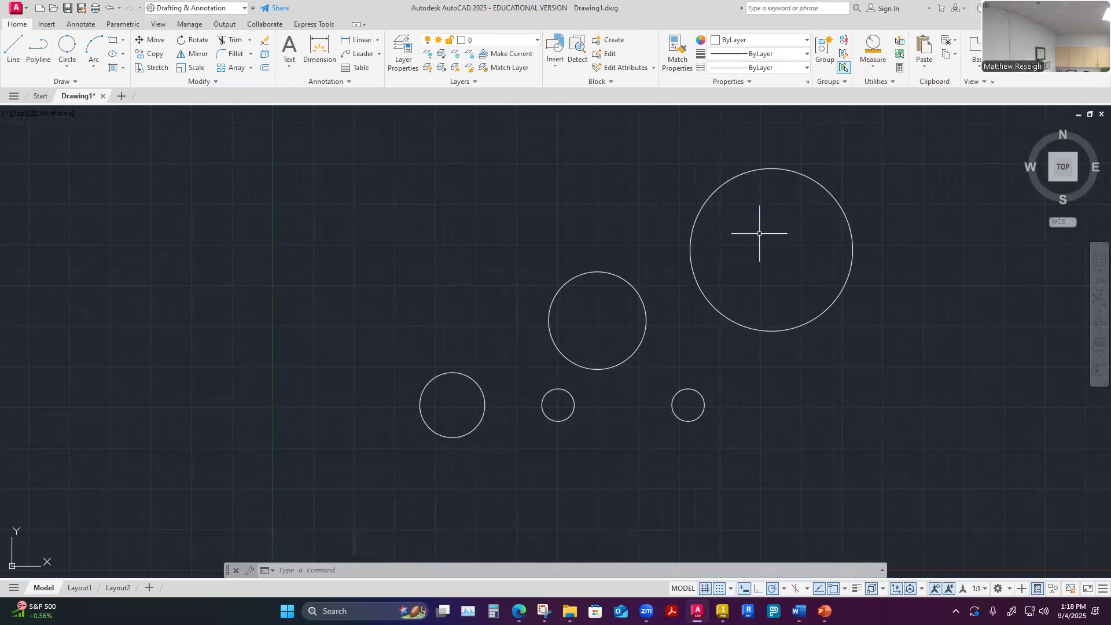
{"action": "left_click", "coordinate": [68, 67]}
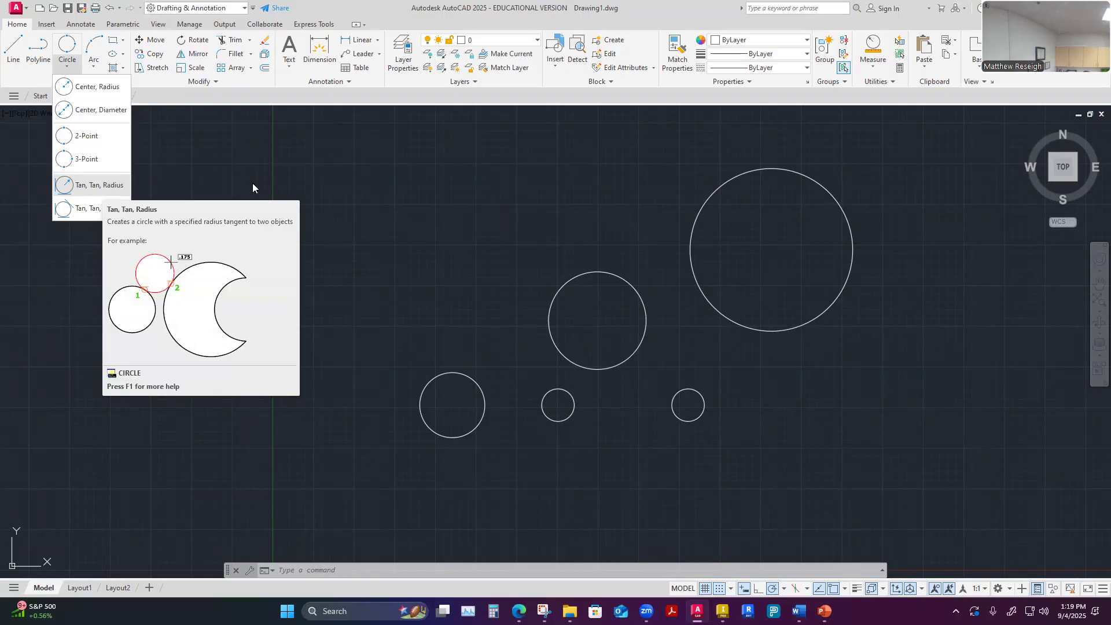
{"action": "left_click", "coordinate": [97, 185]}
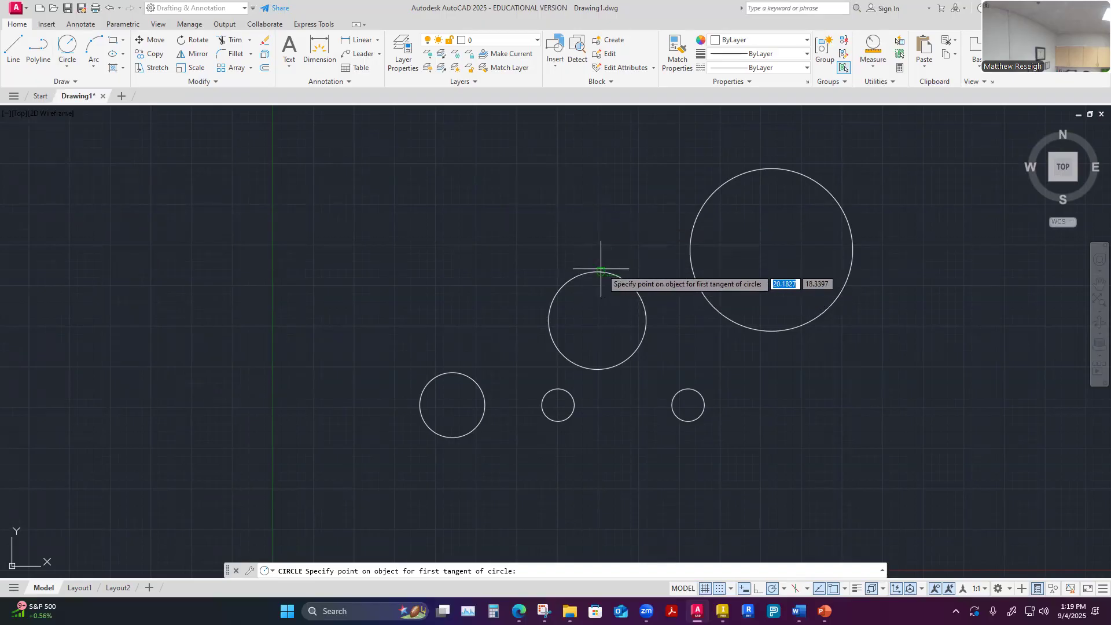
{"action": "scroll", "coordinate": [603, 270], "scroll_direction": "up", "scroll_amount": 4}
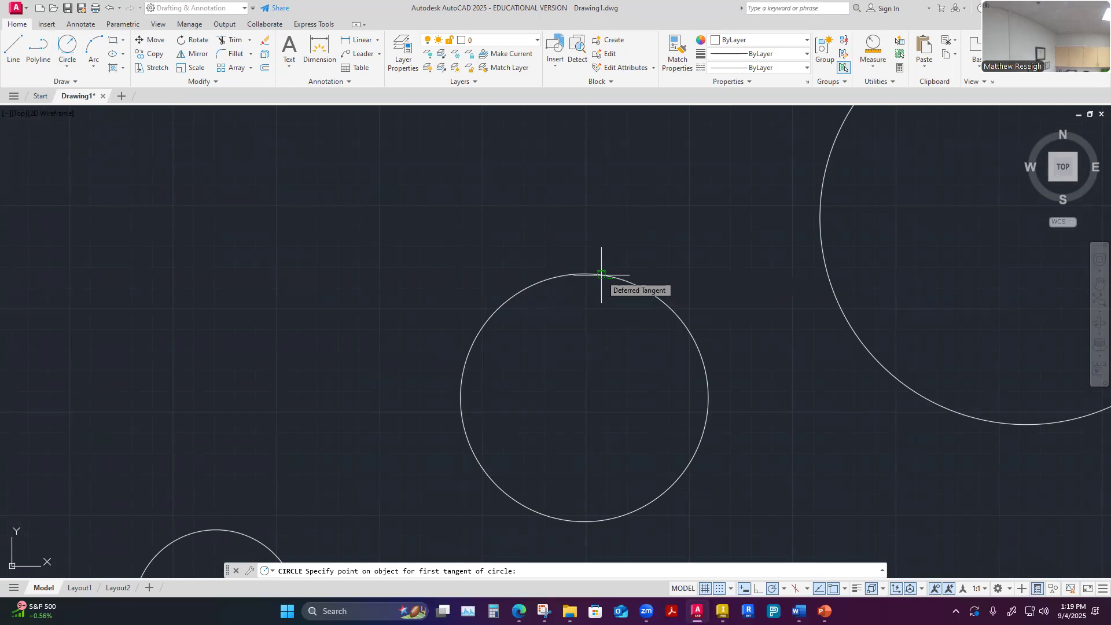
{"action": "left_click", "coordinate": [844, 589]}
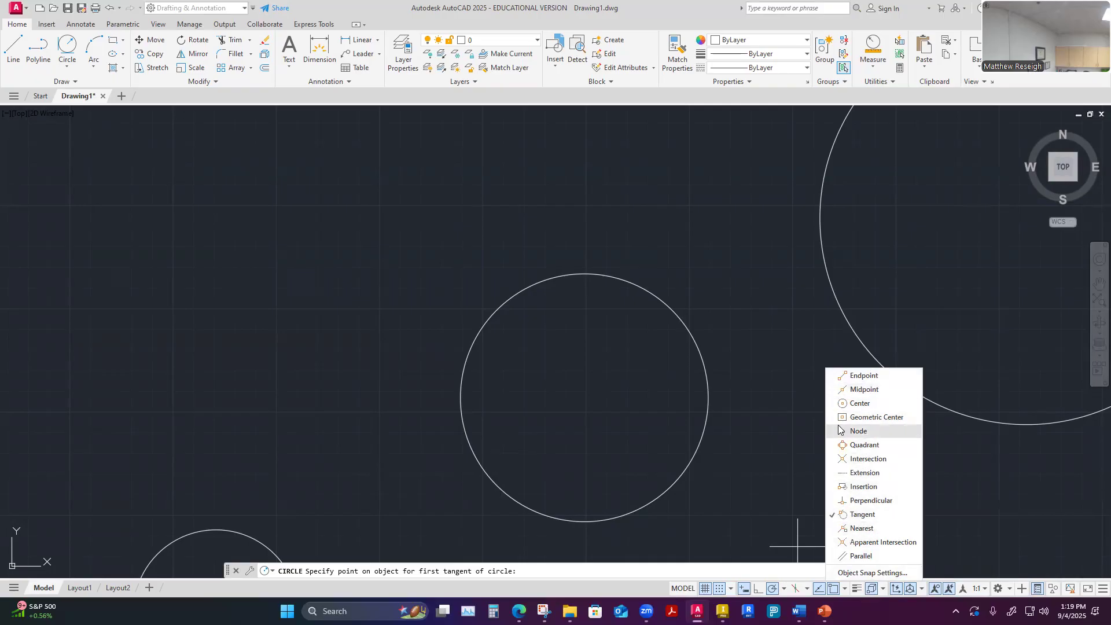
{"action": "key", "text": "Escape"}
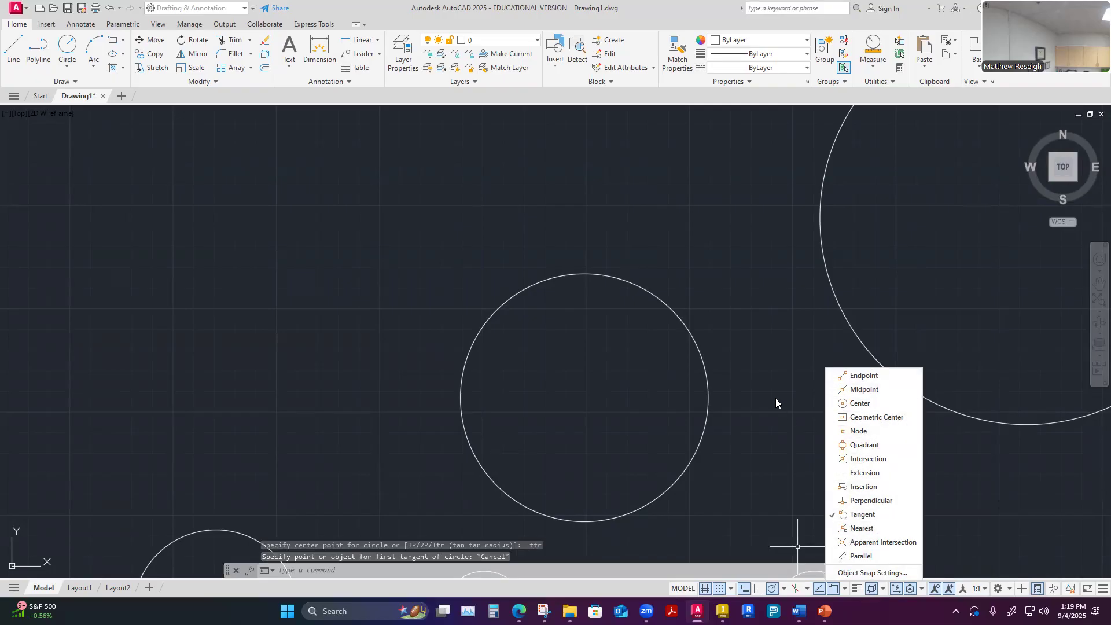
{"action": "key", "text": "Escape"}
{"action": "key", "text": "Escape"}
{"action": "key", "text": "Escape"}
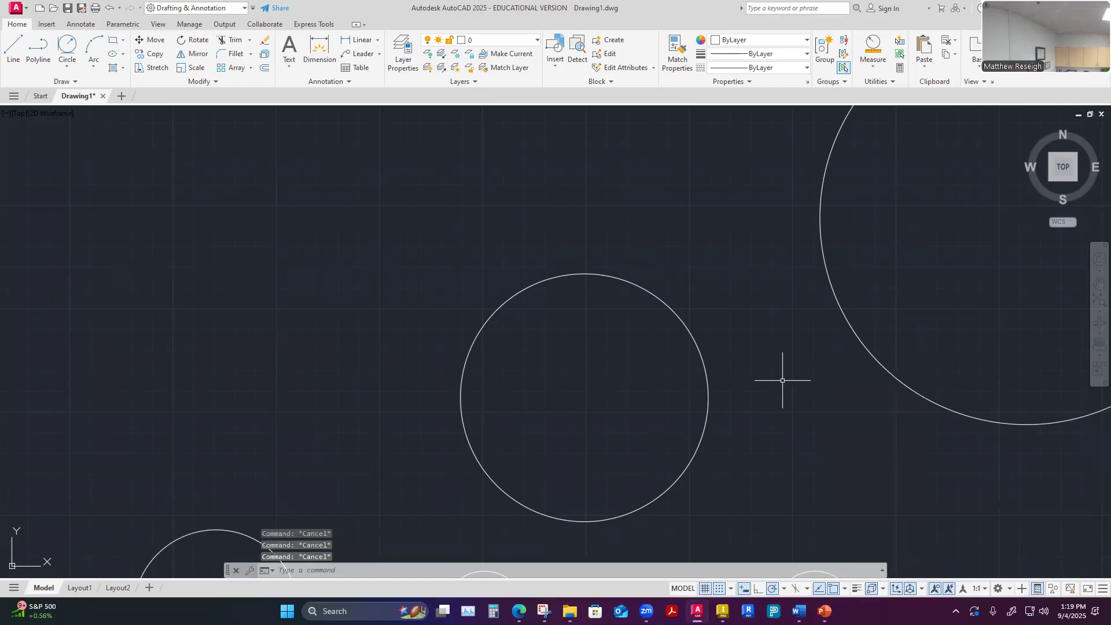
Review which object snap modes are enabled, checking that Tangent is among them
{"action": "left_click", "coordinate": [846, 590]}
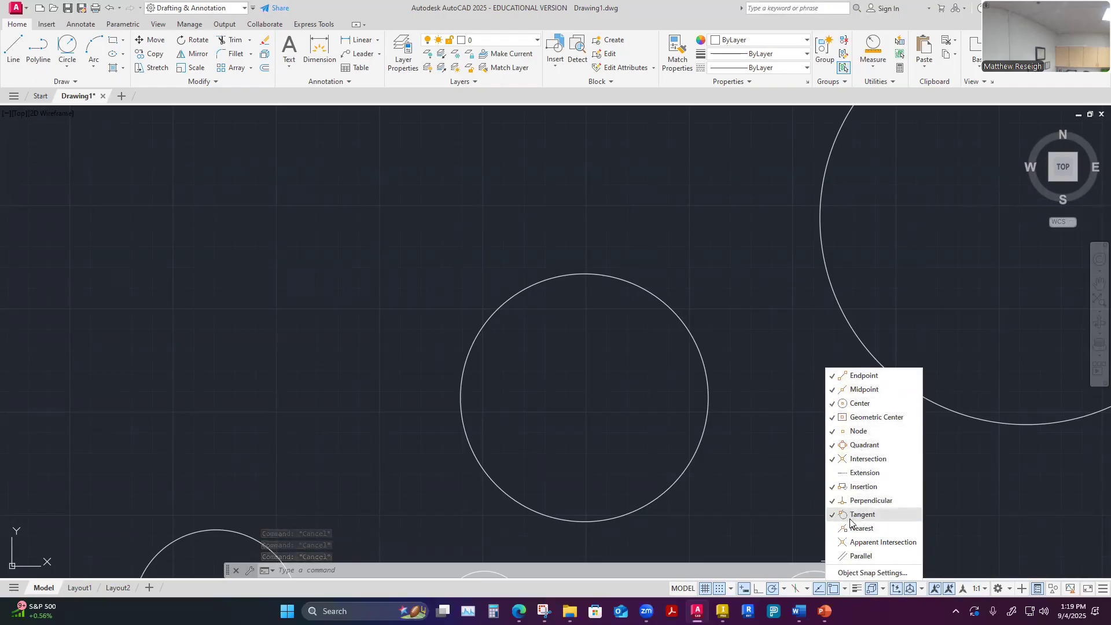
{"action": "key", "text": "Escape"}
{"action": "key", "text": "Escape"}
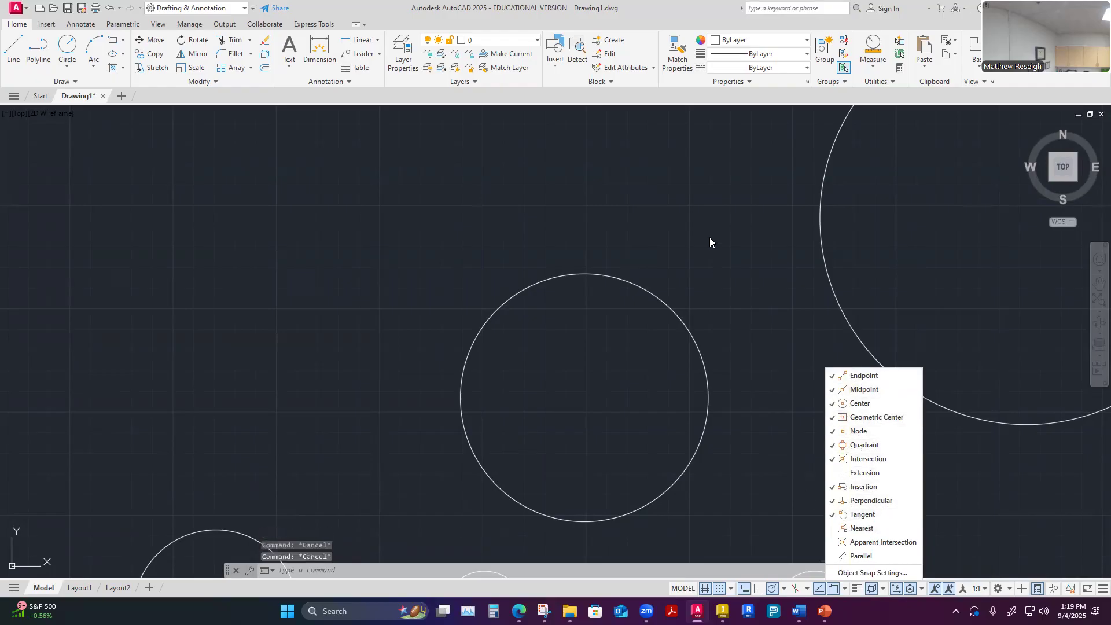
{"action": "left_click", "coordinate": [711, 239]}
{"action": "key", "text": "Escape"}
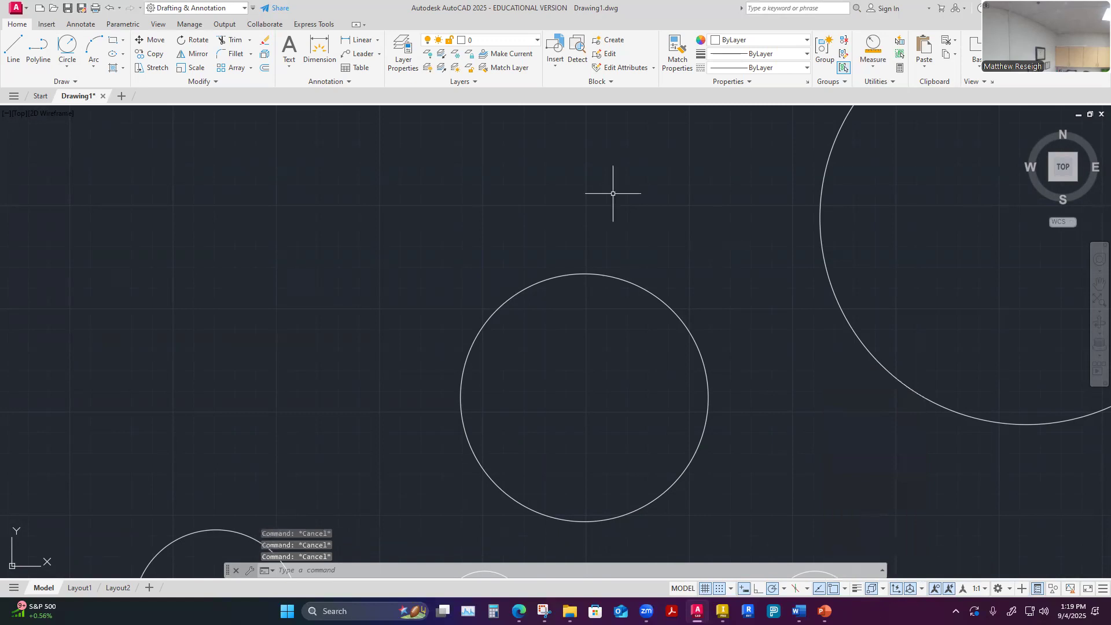
Draw a Tan, Tan, Radius circle of radius 6, tangent to the top of the 2-Point circle and the upper-left side of the 3-Point circle
{"action": "left_click", "coordinate": [67, 66]}
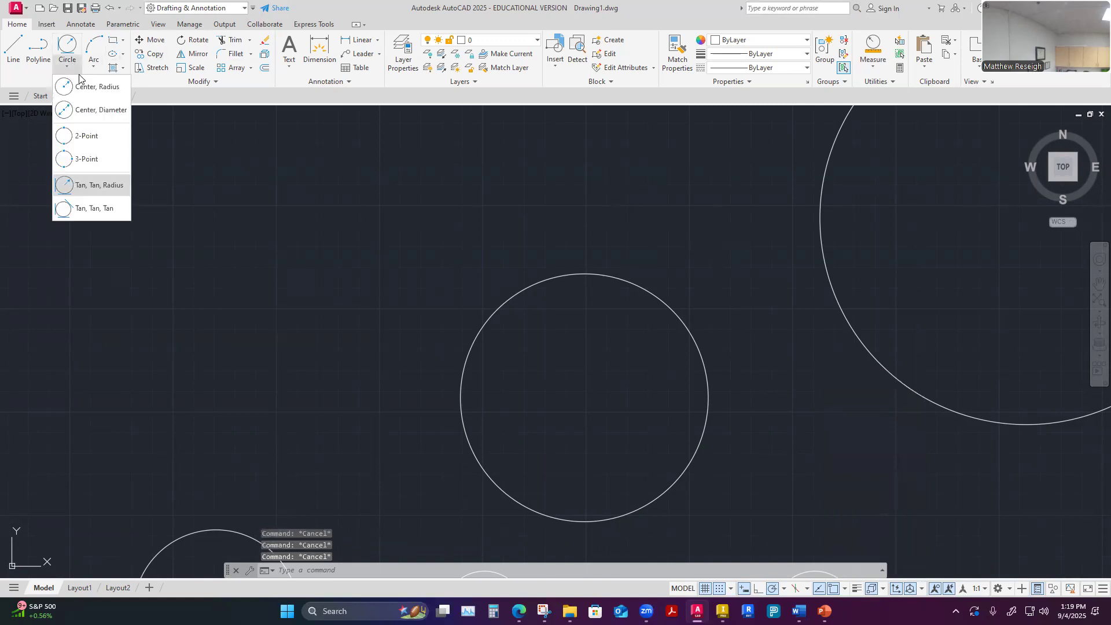
{"action": "left_click", "coordinate": [92, 186]}
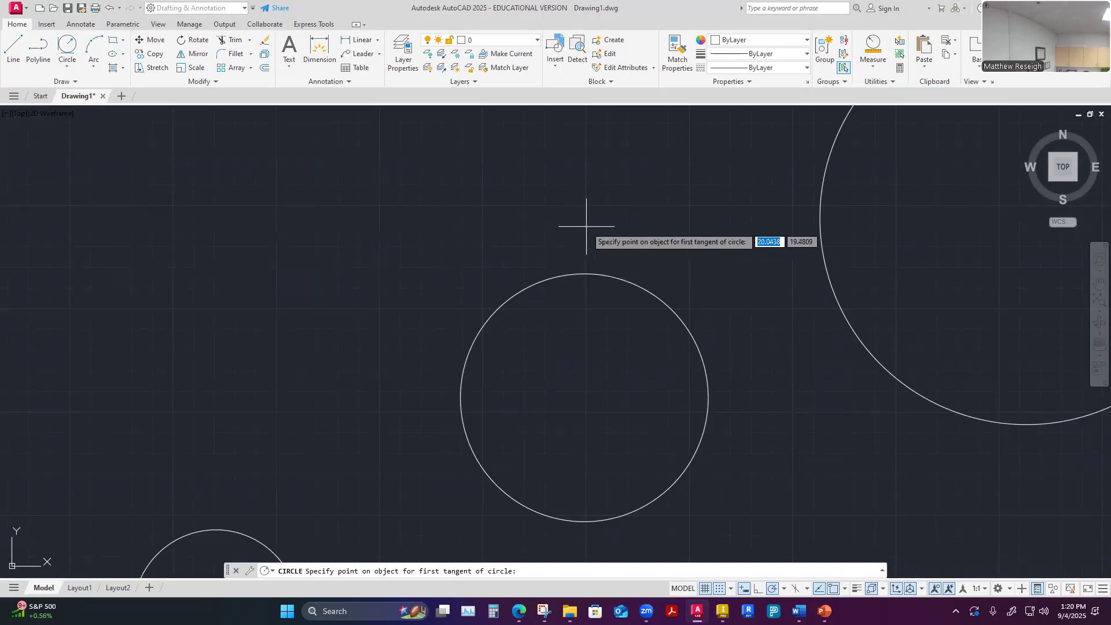
{"action": "left_click", "coordinate": [587, 272]}
{"action": "scroll", "coordinate": [573, 298], "scroll_direction": "down", "scroll_amount": 4}
{"action": "scroll", "coordinate": [649, 240], "scroll_direction": "up", "scroll_amount": 2}
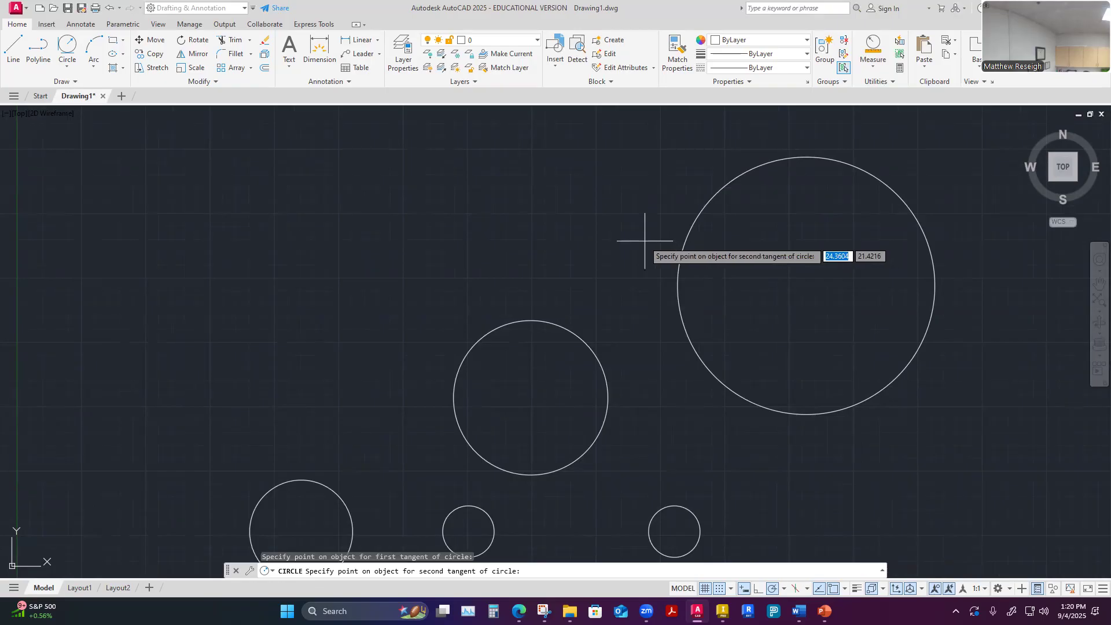
{"action": "left_click", "coordinate": [726, 184]}
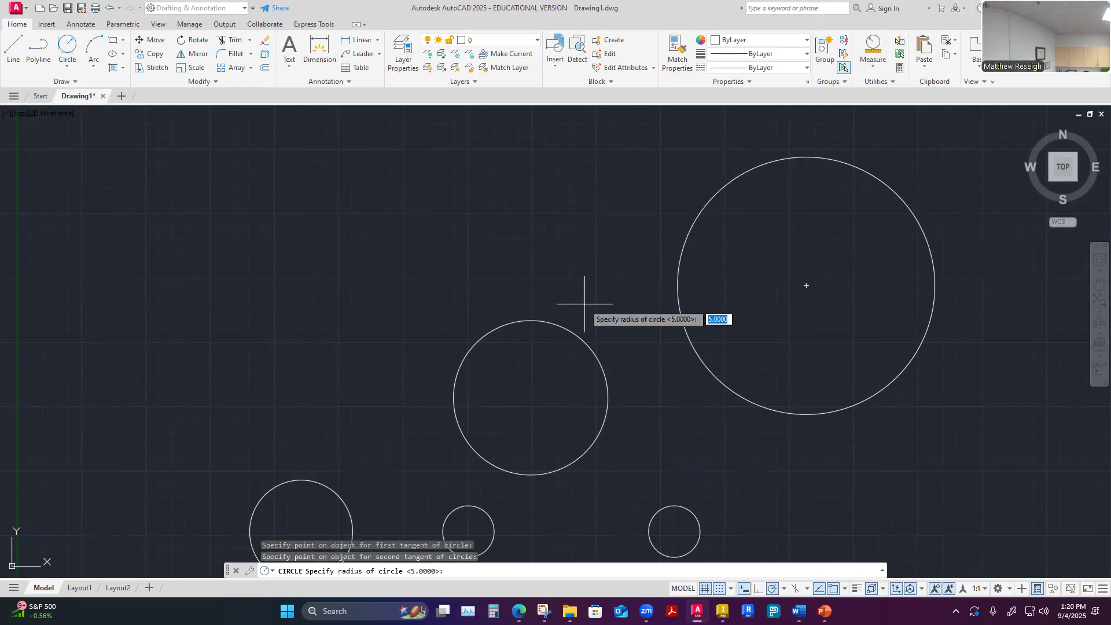
{"action": "scroll", "coordinate": [588, 353], "scroll_direction": "down", "scroll_amount": 4}
{"action": "scroll", "coordinate": [593, 330], "scroll_direction": "up", "scroll_amount": 4}
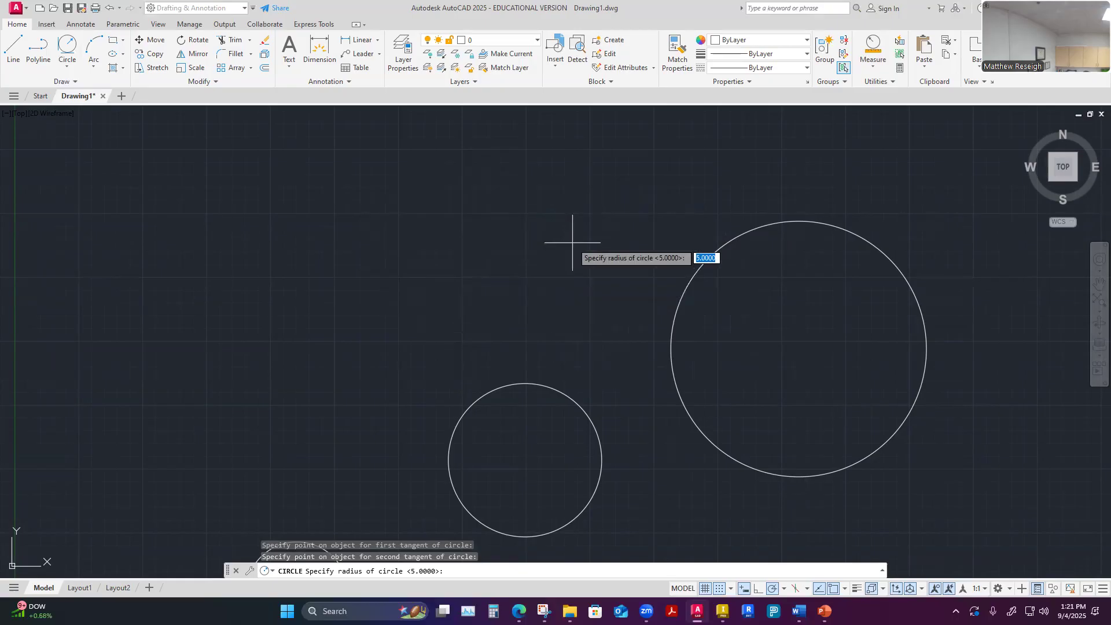
{"action": "type", "text": "6"}
{"action": "key", "text": "Return"}
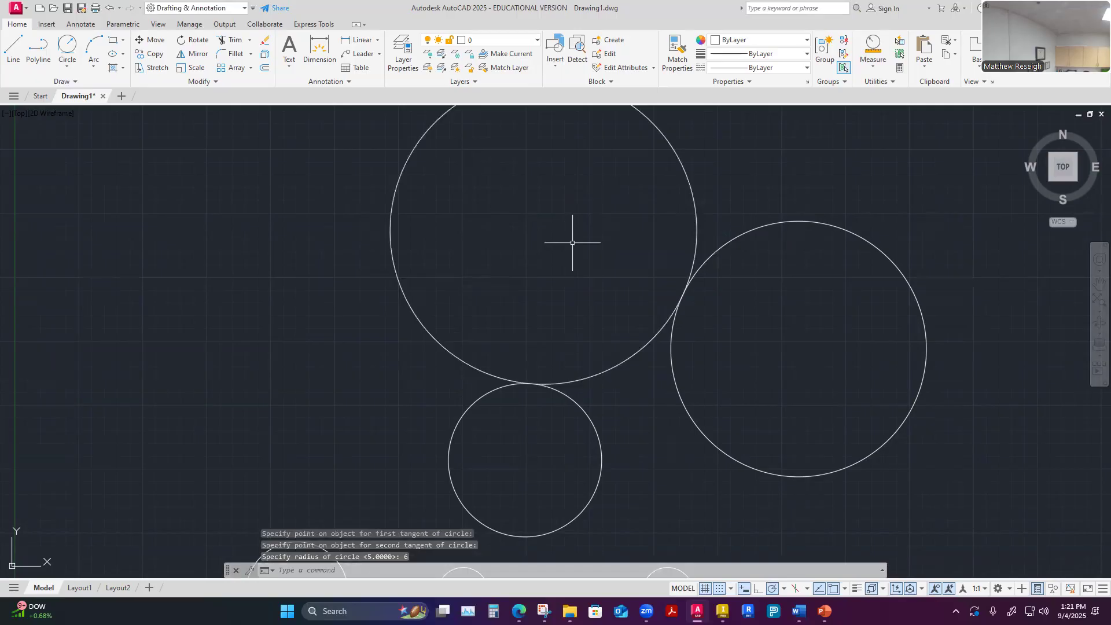
Examine up close the tangent points where the radius 6 circle touches the 3-Point circle and the 2-Point circle
{"action": "scroll", "coordinate": [575, 351], "scroll_direction": "down", "scroll_amount": 3}
{"action": "scroll", "coordinate": [580, 346], "scroll_direction": "up", "scroll_amount": 3}
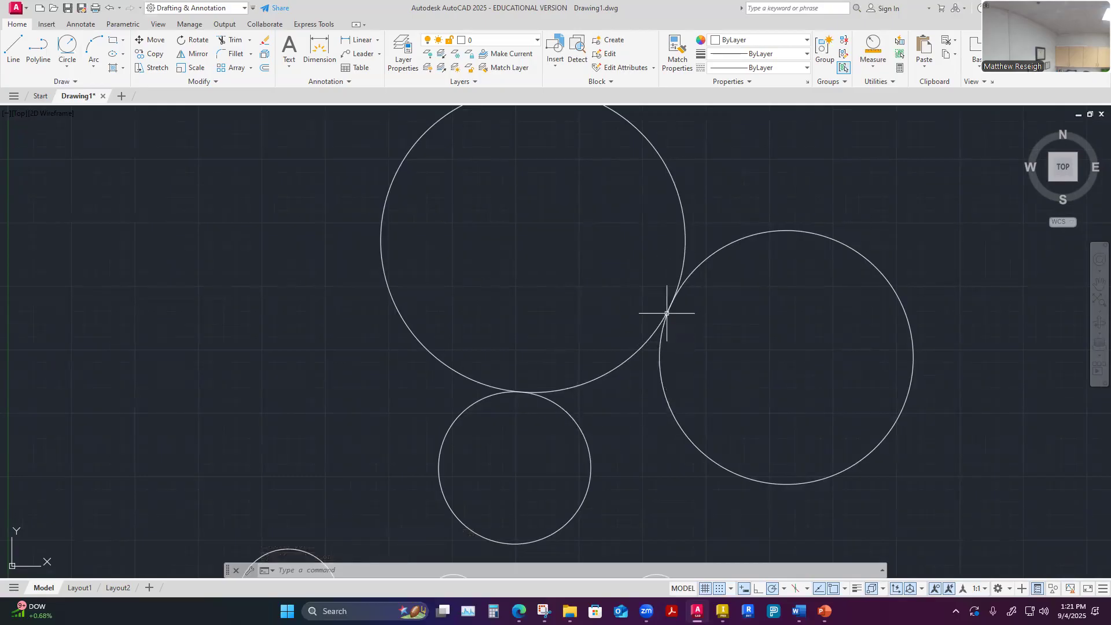
{"action": "scroll", "coordinate": [667, 313], "scroll_direction": "up", "scroll_amount": 3}
{"action": "scroll", "coordinate": [644, 298], "scroll_direction": "up", "scroll_amount": 5}
{"action": "scroll", "coordinate": [640, 294], "scroll_direction": "up", "scroll_amount": 5}
{"action": "scroll", "coordinate": [623, 292], "scroll_direction": "up", "scroll_amount": 2}
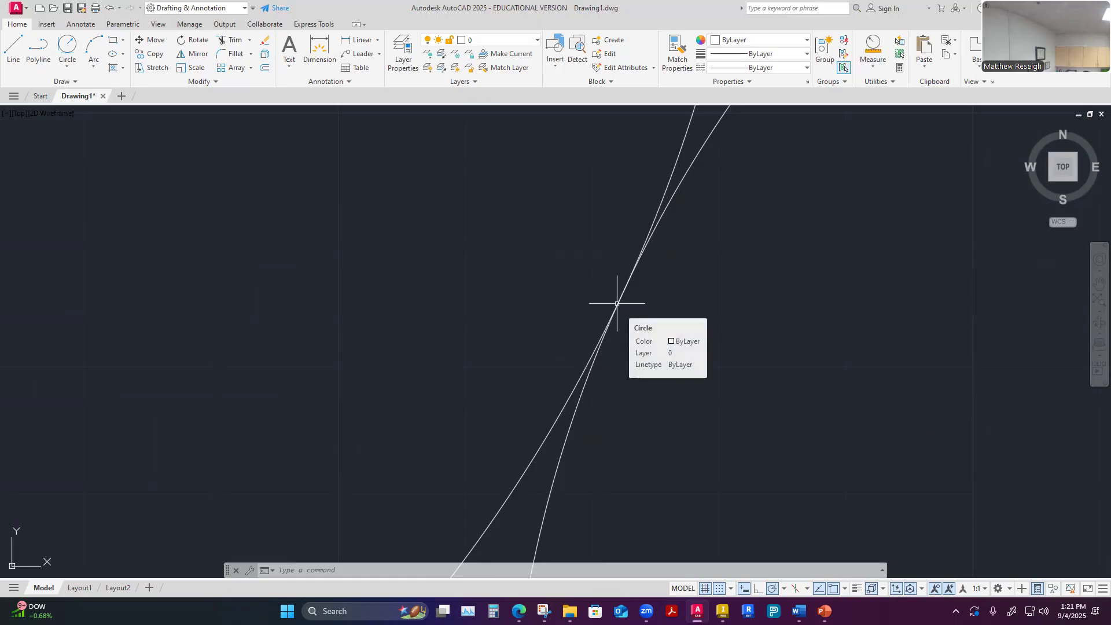
{"action": "scroll", "coordinate": [636, 287], "scroll_direction": "up", "scroll_amount": 2}
{"action": "scroll", "coordinate": [559, 333], "scroll_direction": "up", "scroll_amount": 2}
{"action": "scroll", "coordinate": [624, 221], "scroll_direction": "up", "scroll_amount": 2}
{"action": "scroll", "coordinate": [628, 228], "scroll_direction": "down", "scroll_amount": 4}
{"action": "scroll", "coordinate": [613, 191], "scroll_direction": "up", "scroll_amount": 2}
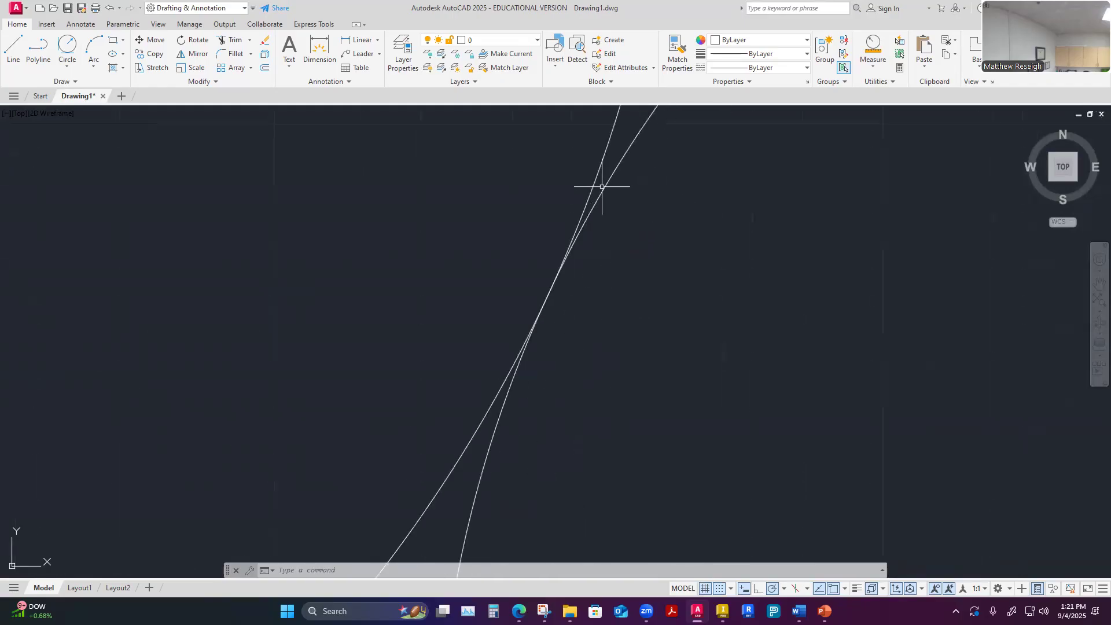
{"action": "scroll", "coordinate": [538, 295], "scroll_direction": "up", "scroll_amount": 3}
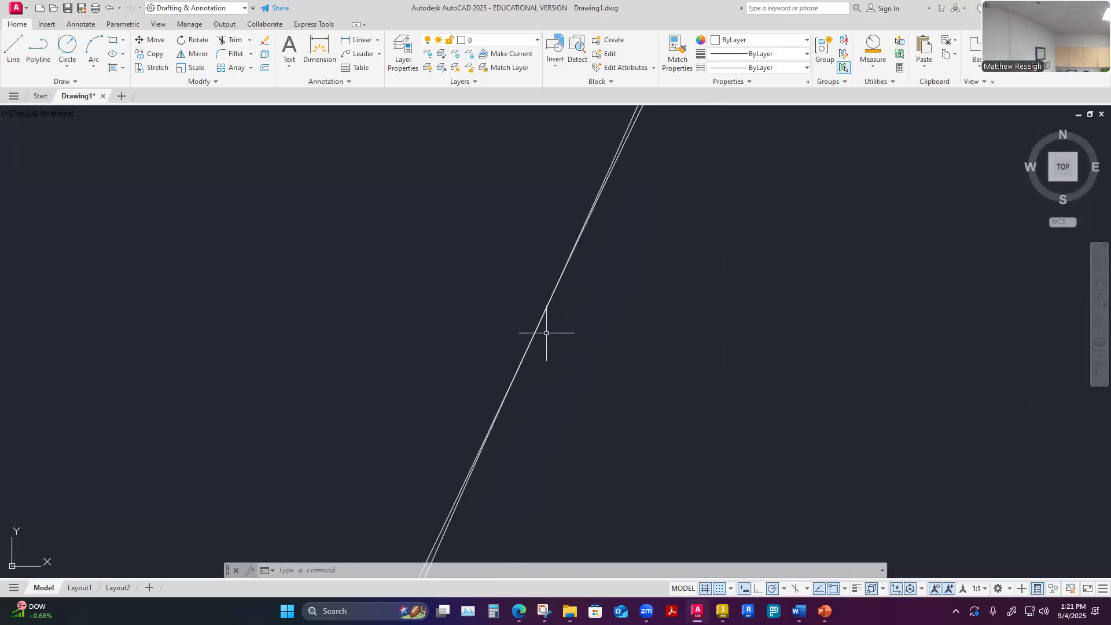
{"action": "scroll", "coordinate": [547, 307], "scroll_direction": "down", "scroll_amount": 5}
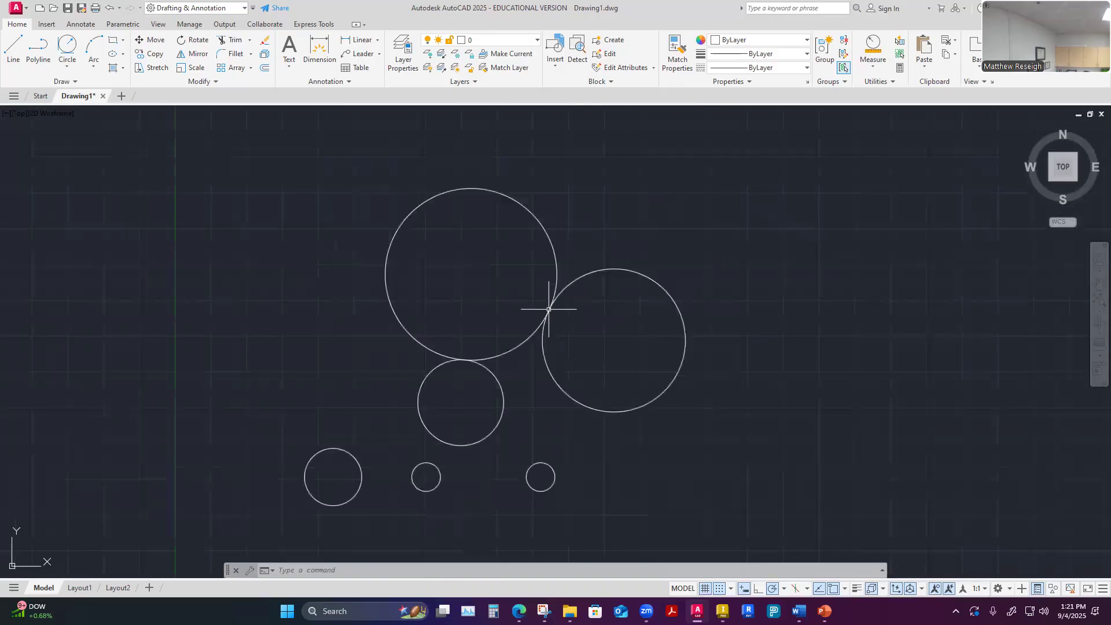
{"action": "scroll", "coordinate": [541, 304], "scroll_direction": "up", "scroll_amount": 6}
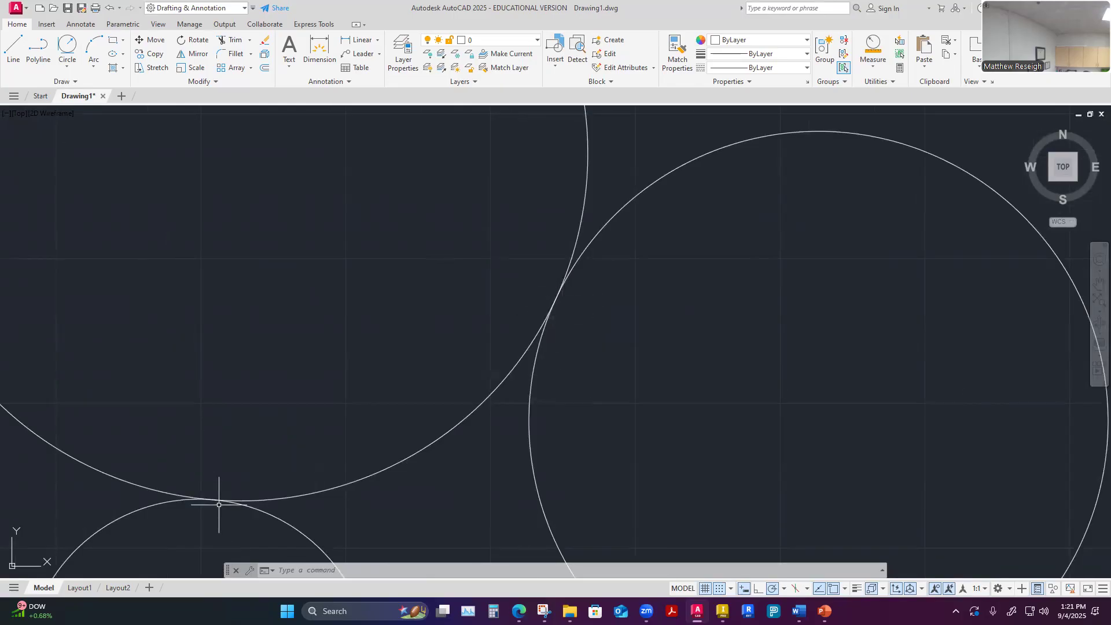
{"action": "scroll", "coordinate": [317, 447], "scroll_direction": "down", "scroll_amount": 5}
{"action": "scroll", "coordinate": [285, 492], "scroll_direction": "up", "scroll_amount": 7}
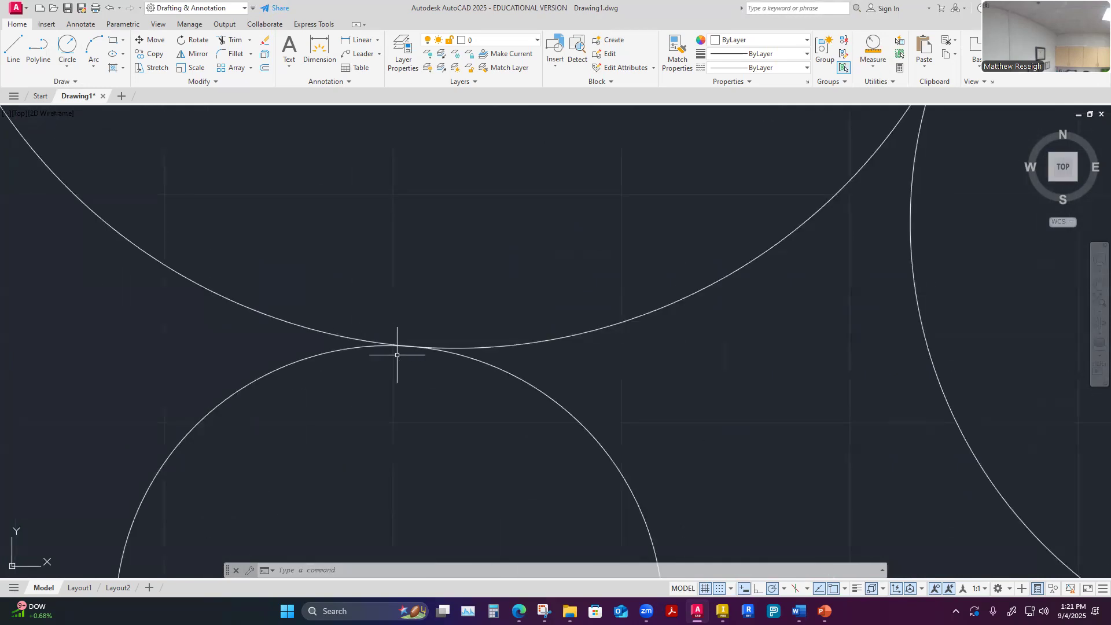
{"action": "scroll", "coordinate": [441, 375], "scroll_direction": "down", "scroll_amount": 4}
{"action": "scroll", "coordinate": [440, 378], "scroll_direction": "down", "scroll_amount": 2}
{"action": "scroll", "coordinate": [503, 348], "scroll_direction": "up", "scroll_amount": 4}
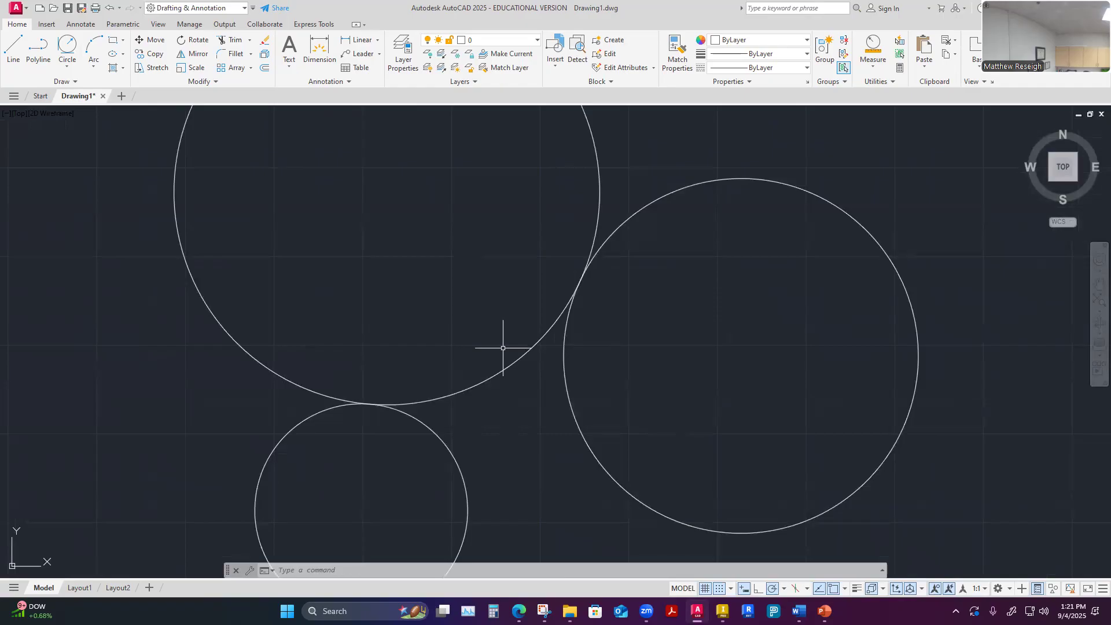
Undo the view changes and the radius 6 tangent circle
{"action": "left_click", "coordinate": [109, 8]}
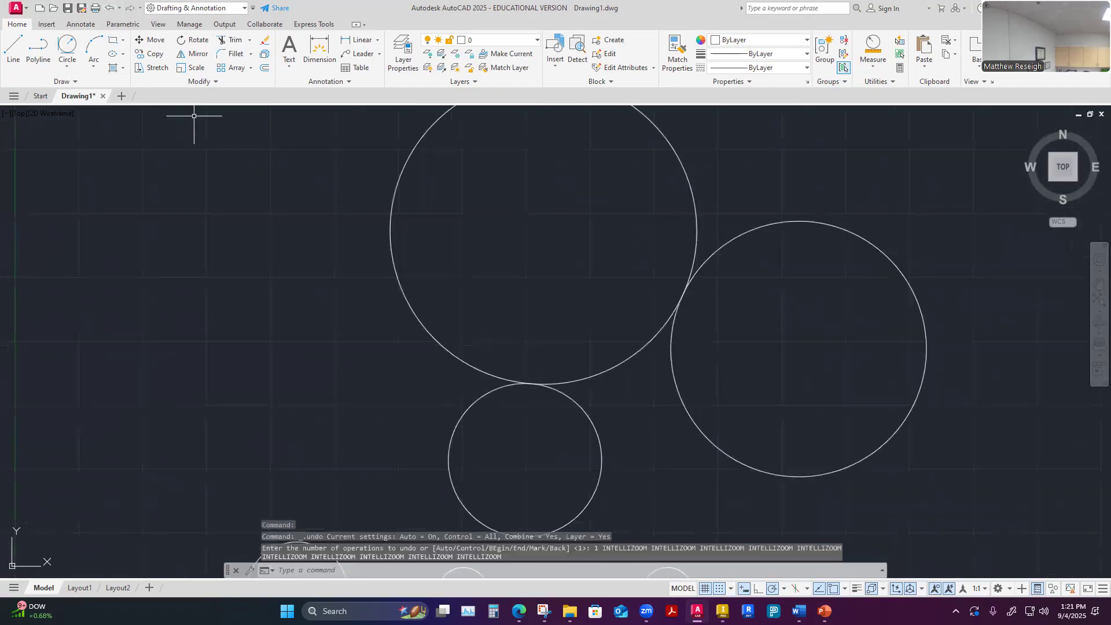
{"action": "left_click", "coordinate": [109, 8]}
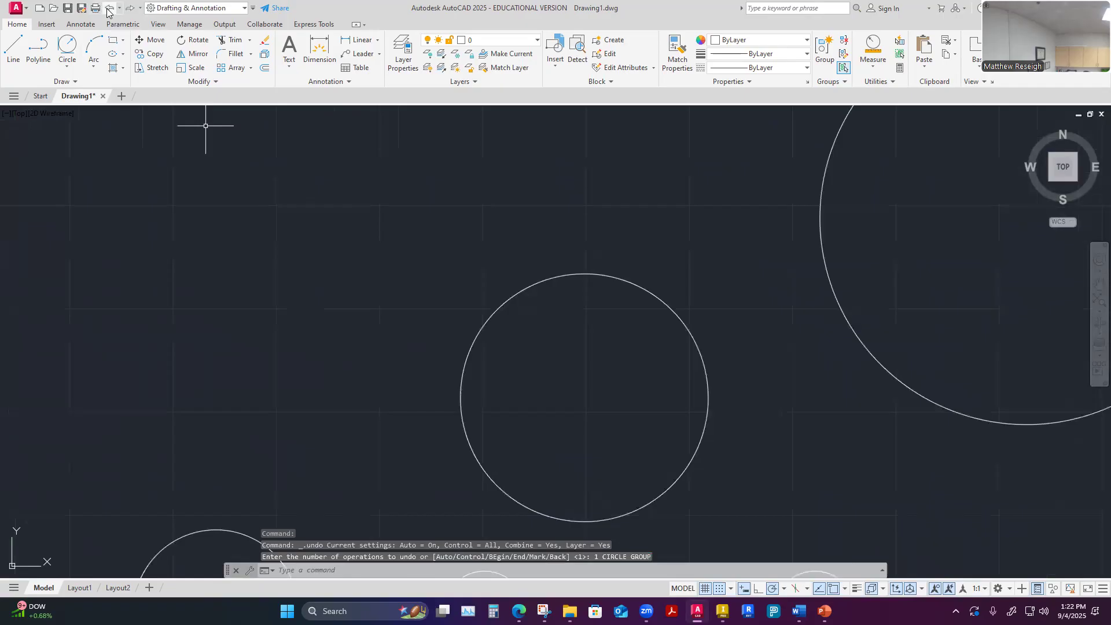
{"action": "scroll", "coordinate": [334, 432], "scroll_direction": "down", "scroll_amount": 4}
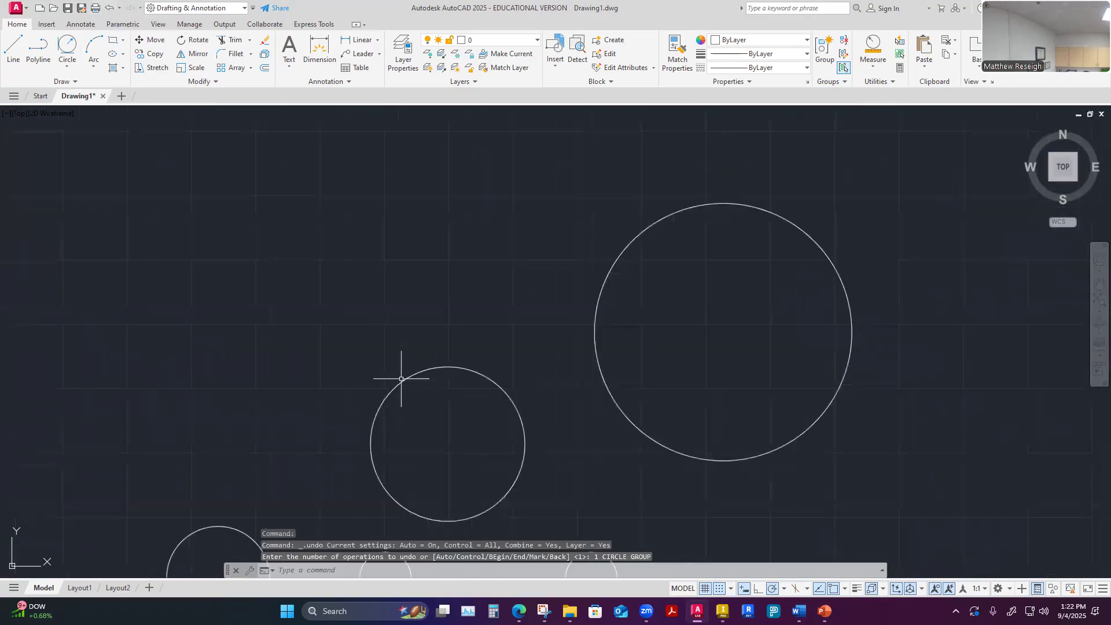
Draw a Tan, Tan, Radius circle of radius 4, tangent to the upper side of the 2-Point circle and the left side of the 3-Point circle
{"action": "left_click", "coordinate": [68, 68]}
{"action": "left_click", "coordinate": [105, 181]}
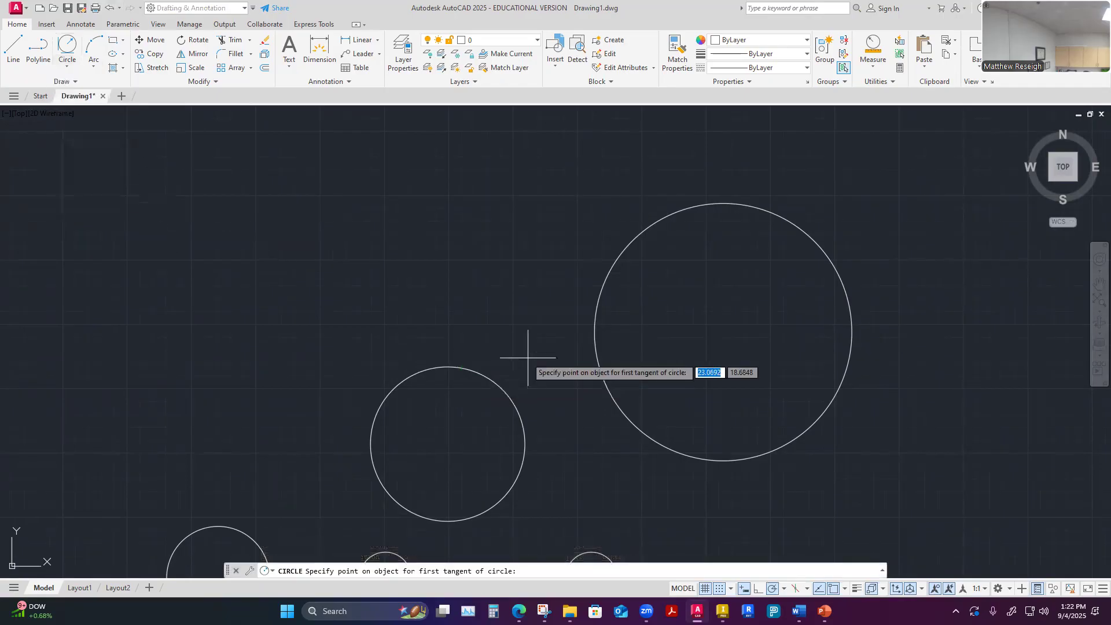
{"action": "left_click", "coordinate": [479, 373]}
{"action": "left_click", "coordinate": [595, 306]}
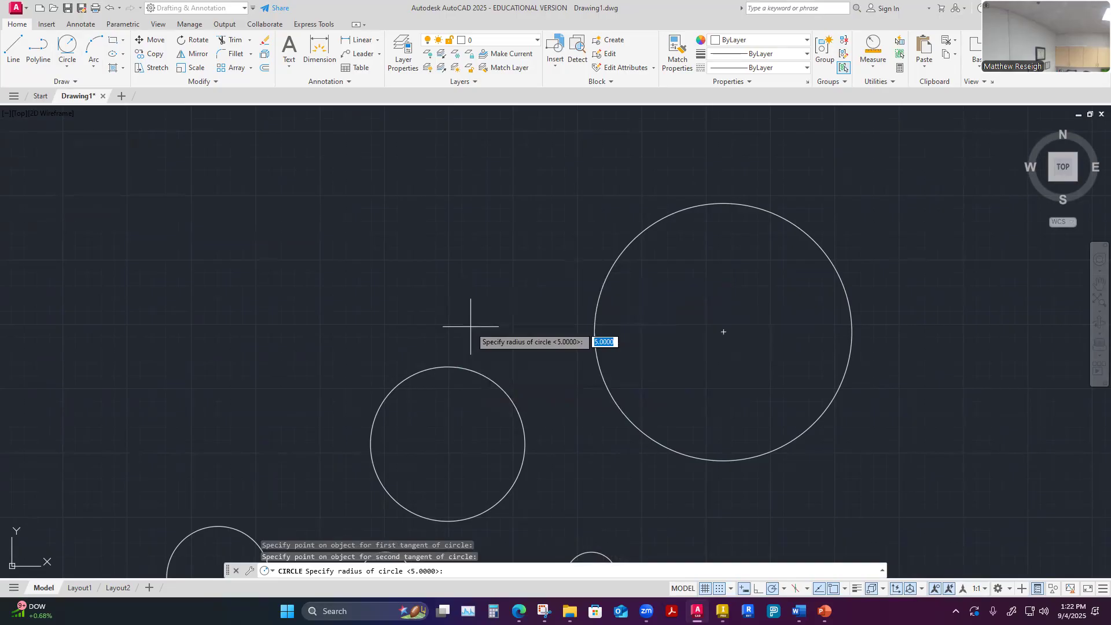
{"action": "type", "text": "4"}
{"action": "key", "text": "Return"}
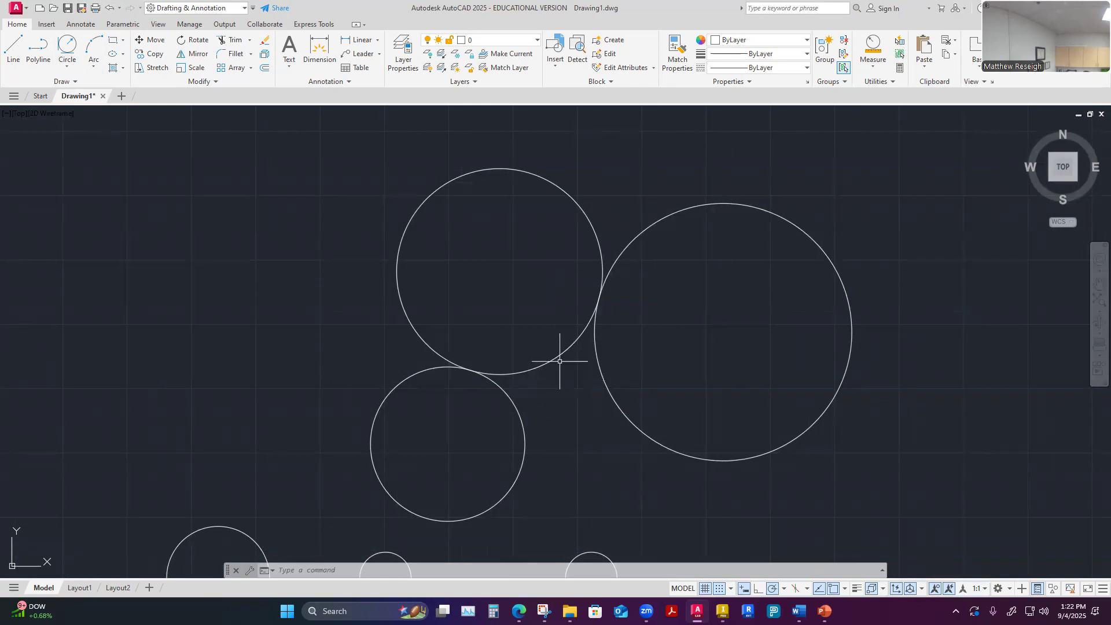
Undo the radius 4 tangent circle
{"action": "scroll", "coordinate": [560, 363], "scroll_direction": "up", "scroll_amount": 2}
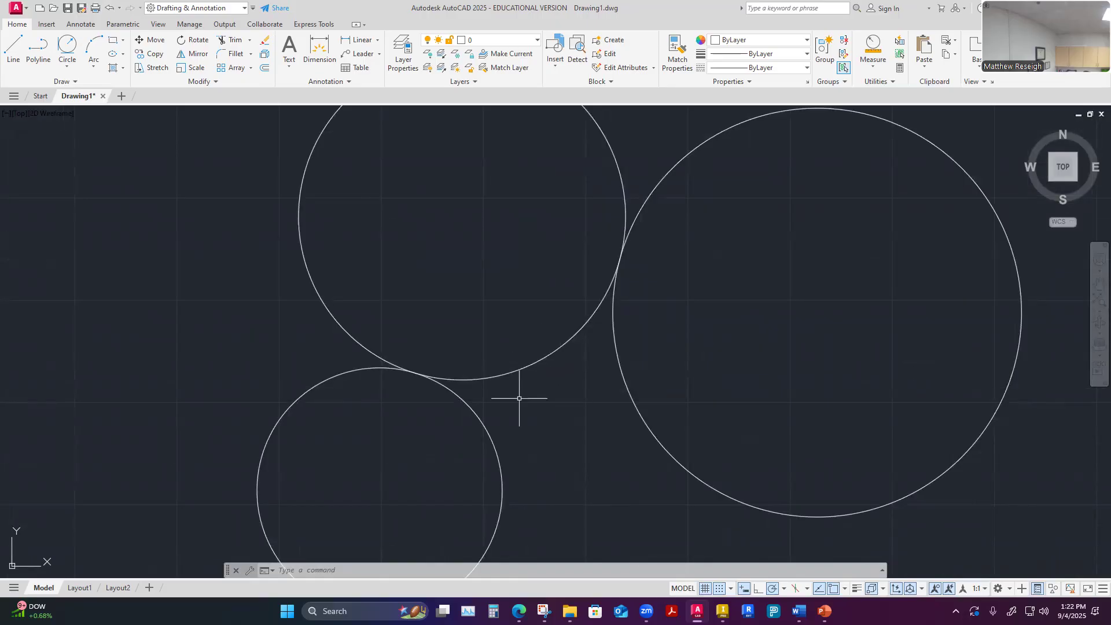
{"action": "left_click", "coordinate": [110, 8]}
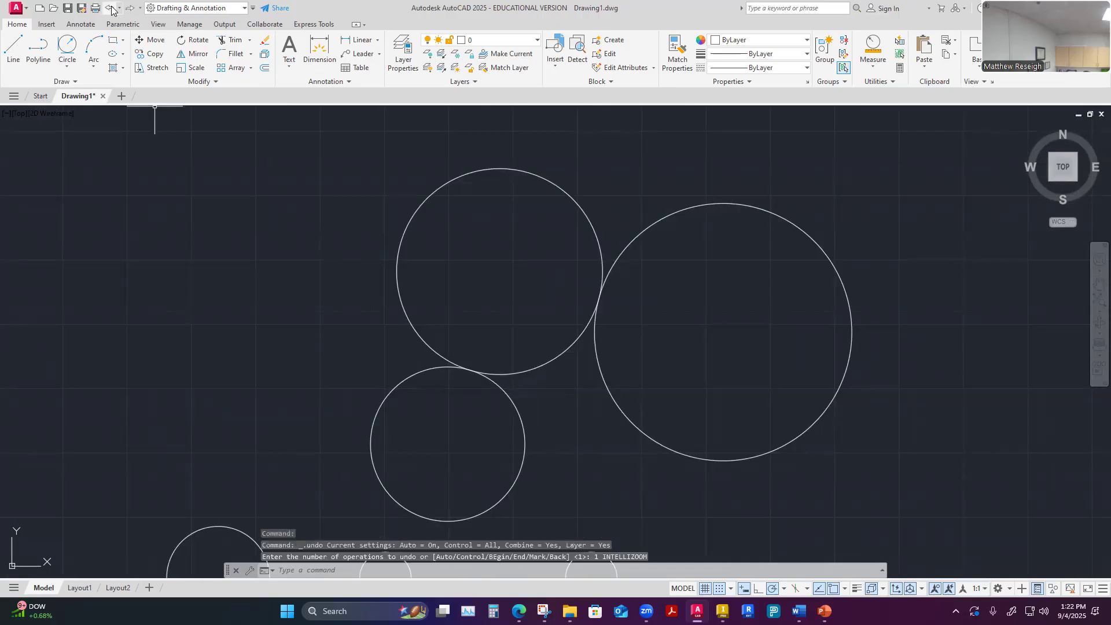
Try to draw a Tan, Tan, Radius circle of radius .5 tangent to the facing sides of the 2-Point and 3-Point circles
{"action": "left_click", "coordinate": [67, 63]}
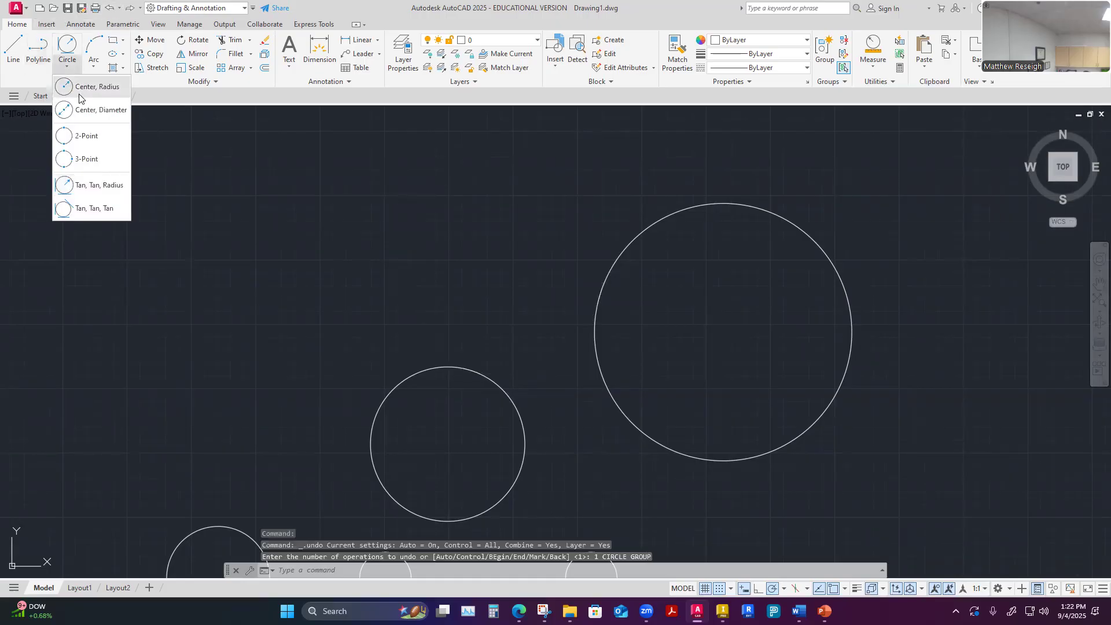
{"action": "left_click", "coordinate": [86, 184]}
{"action": "left_click", "coordinate": [503, 385]}
{"action": "left_click", "coordinate": [599, 364]}
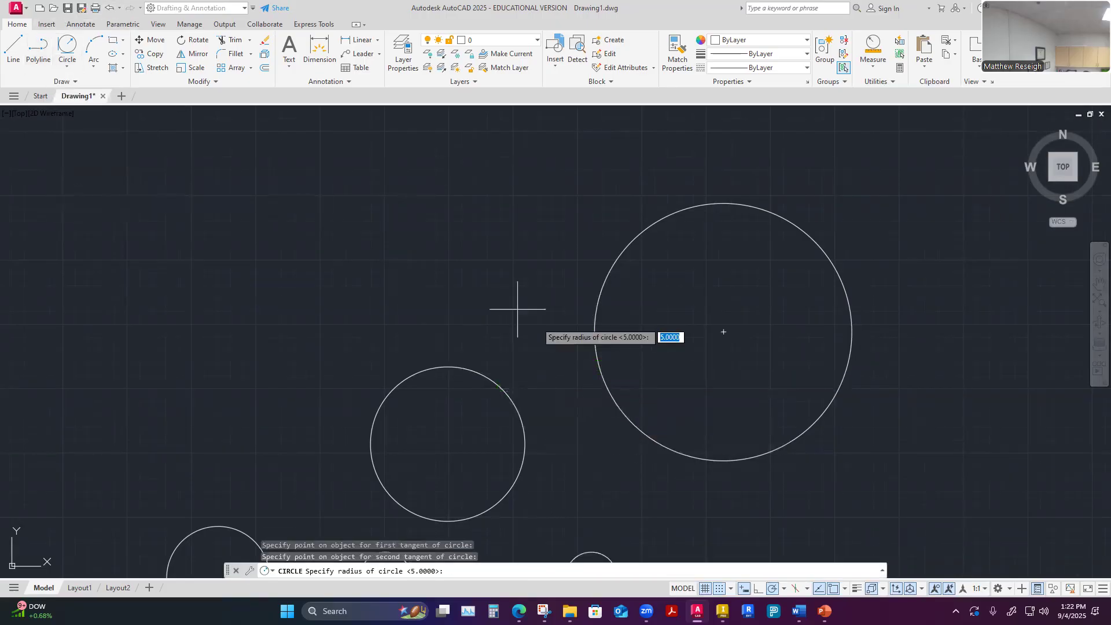
{"action": "type", "text": ".5"}
{"action": "key", "text": "Return"}
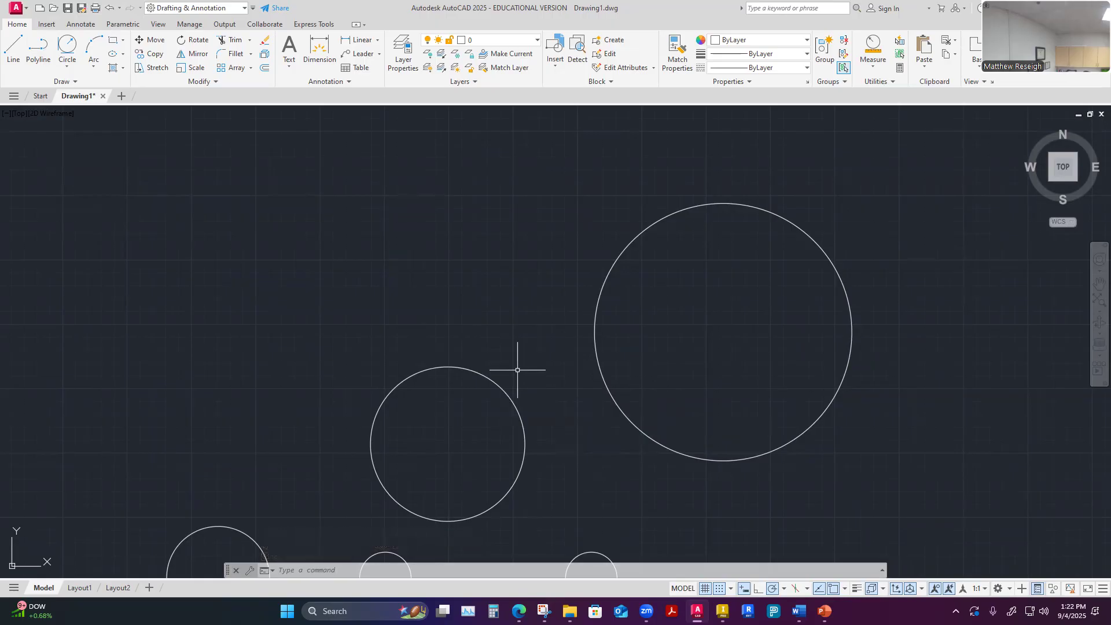
Draw a Tan, Tan, Tan circle touching the lower side of the 2-Point circle, the rightmost small circle and the lower side of the 3-Point circle
{"action": "key", "text": "Escape"}
{"action": "key", "text": "Escape"}
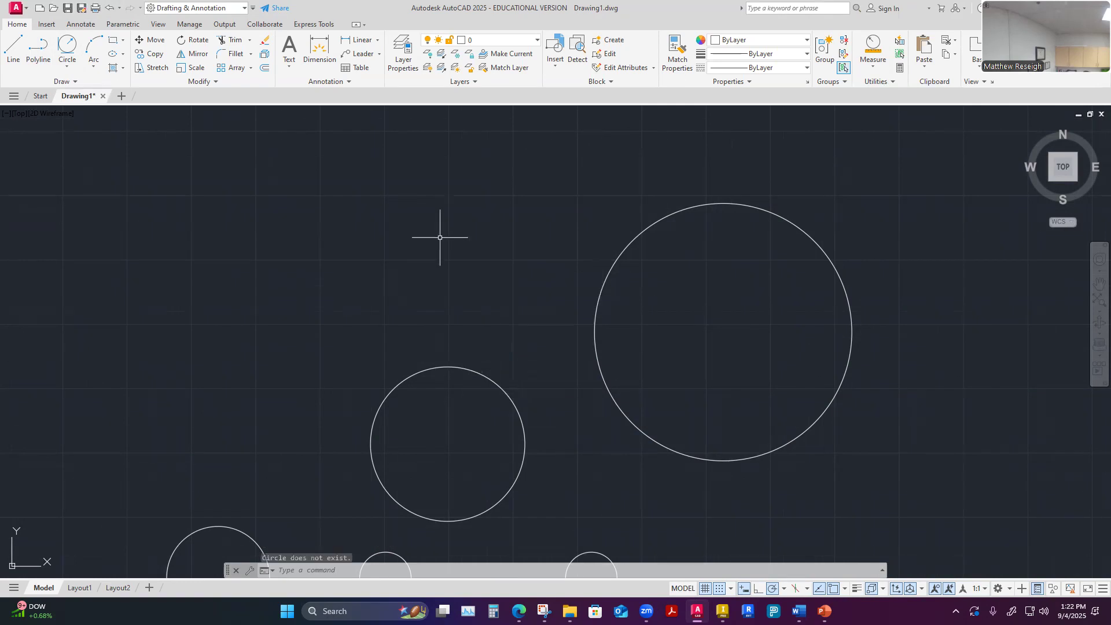
{"action": "scroll", "coordinate": [508, 302], "scroll_direction": "down", "scroll_amount": 2}
{"action": "scroll", "coordinate": [507, 301], "scroll_direction": "down", "scroll_amount": 3}
{"action": "scroll", "coordinate": [496, 310], "scroll_direction": "up", "scroll_amount": 2}
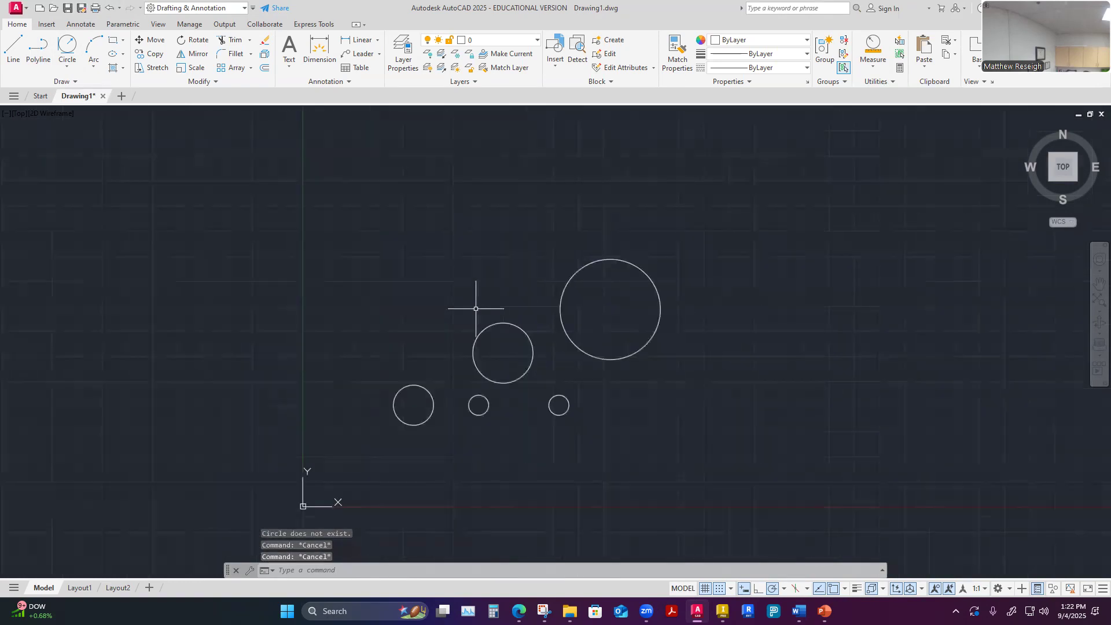
{"action": "left_click", "coordinate": [67, 66]}
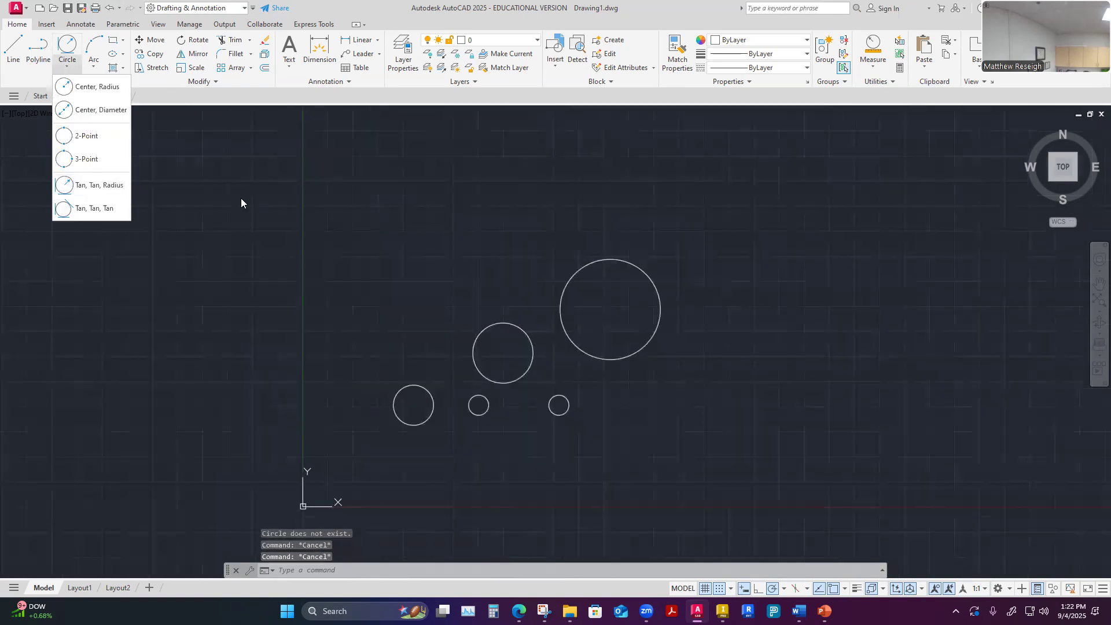
{"action": "left_click", "coordinate": [94, 209]}
{"action": "scroll", "coordinate": [553, 393], "scroll_direction": "up", "scroll_amount": 4}
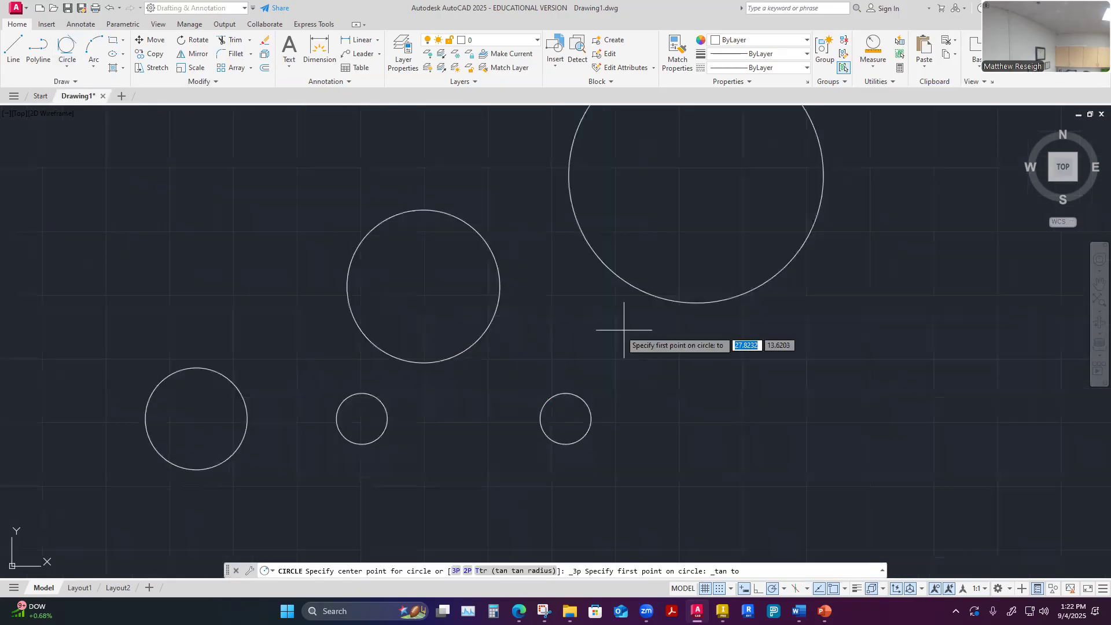
{"action": "left_click", "coordinate": [486, 337]}
{"action": "left_click", "coordinate": [561, 396]}
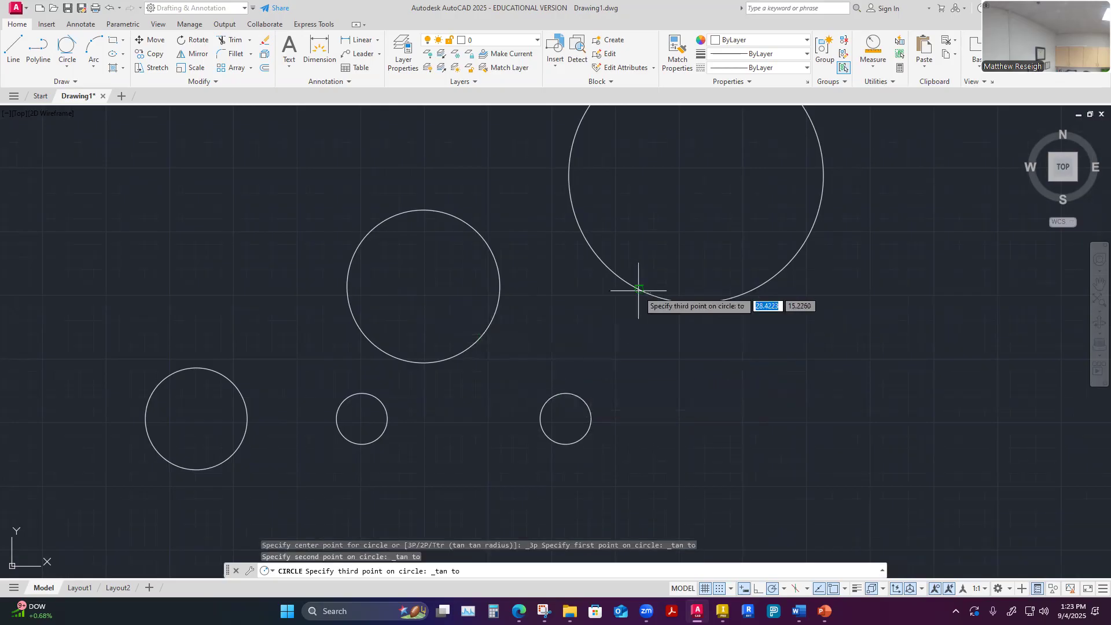
{"action": "left_click", "coordinate": [639, 289]}
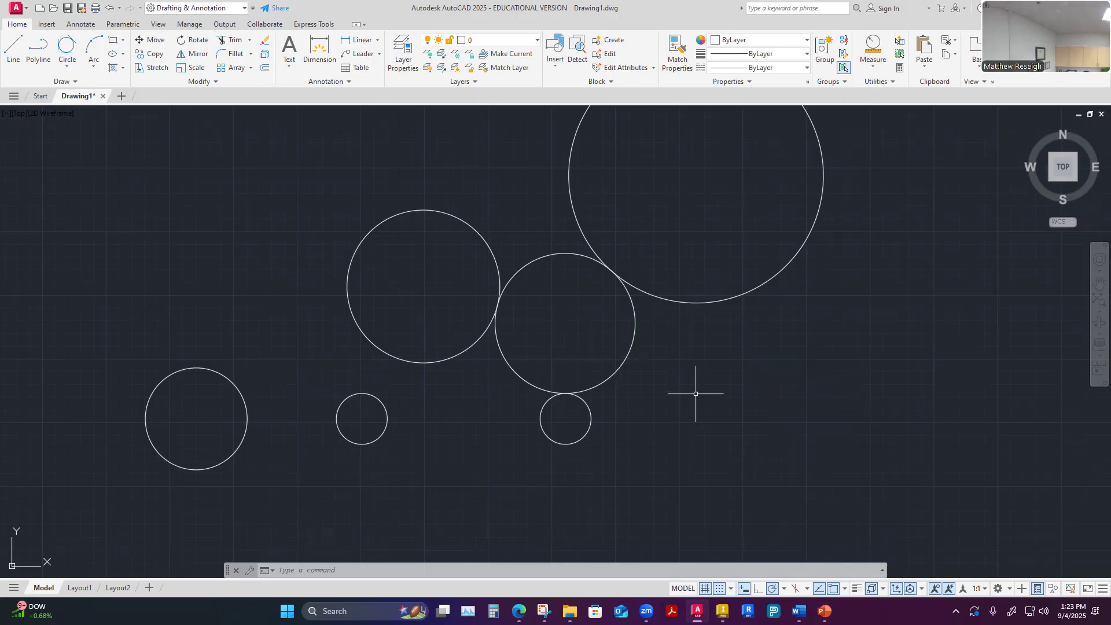
Measure the radius of the Tan, Tan, Tan circle
{"action": "scroll", "coordinate": [660, 415], "scroll_direction": "down", "scroll_amount": 3}
{"action": "scroll", "coordinate": [682, 405], "scroll_direction": "up", "scroll_amount": 3}
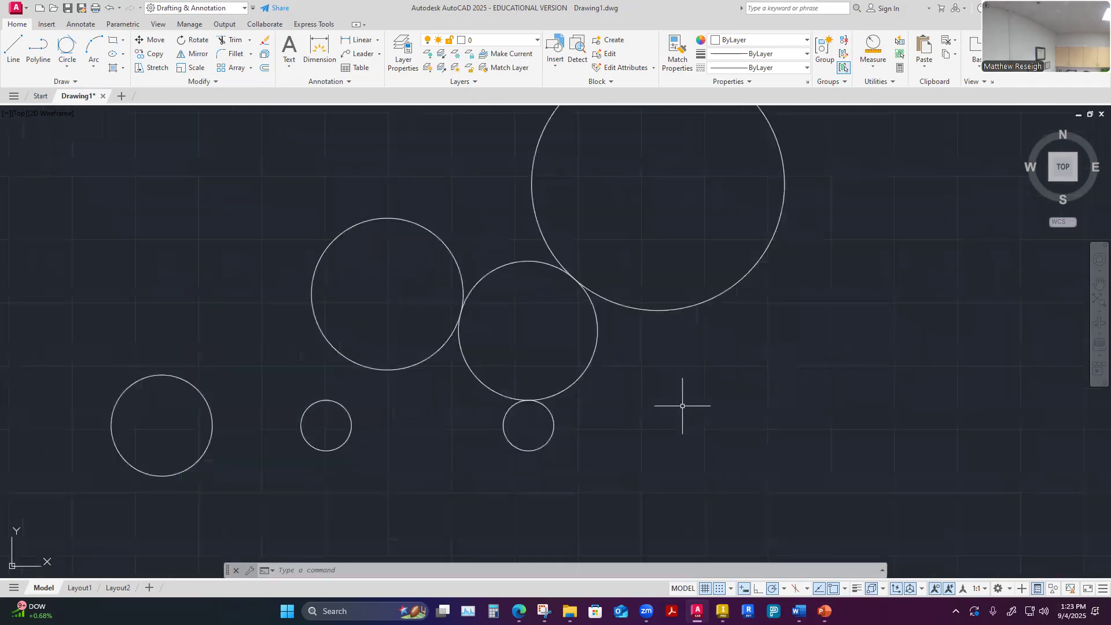
{"action": "scroll", "coordinate": [683, 406], "scroll_direction": "down", "scroll_amount": 3}
{"action": "scroll", "coordinate": [683, 405], "scroll_direction": "up", "scroll_amount": 3}
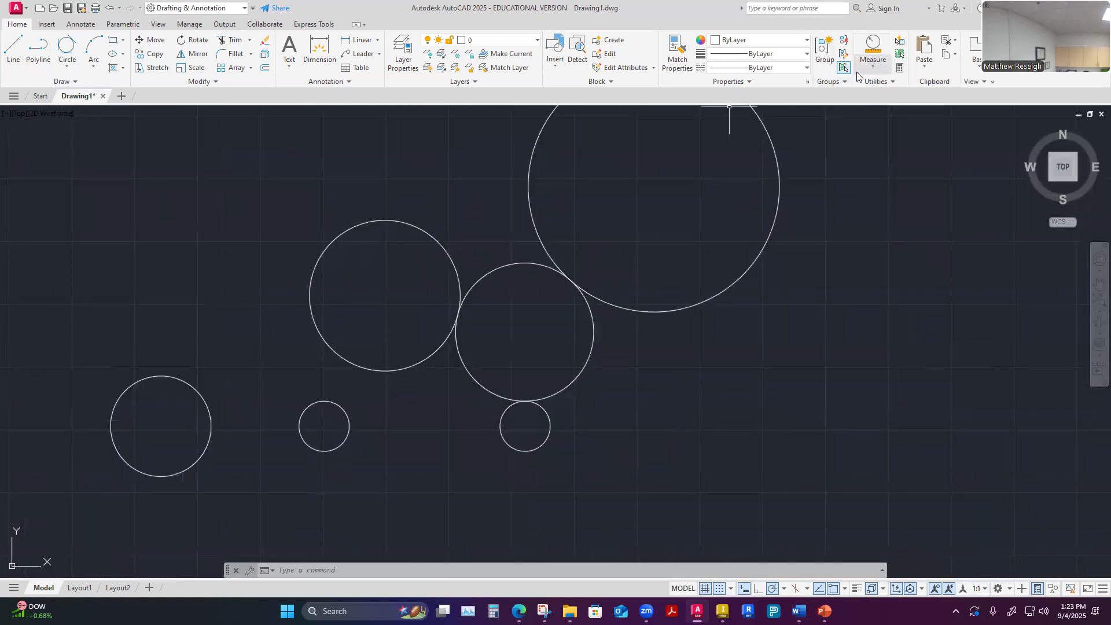
{"action": "left_click", "coordinate": [872, 63]}
{"action": "left_click", "coordinate": [885, 133]}
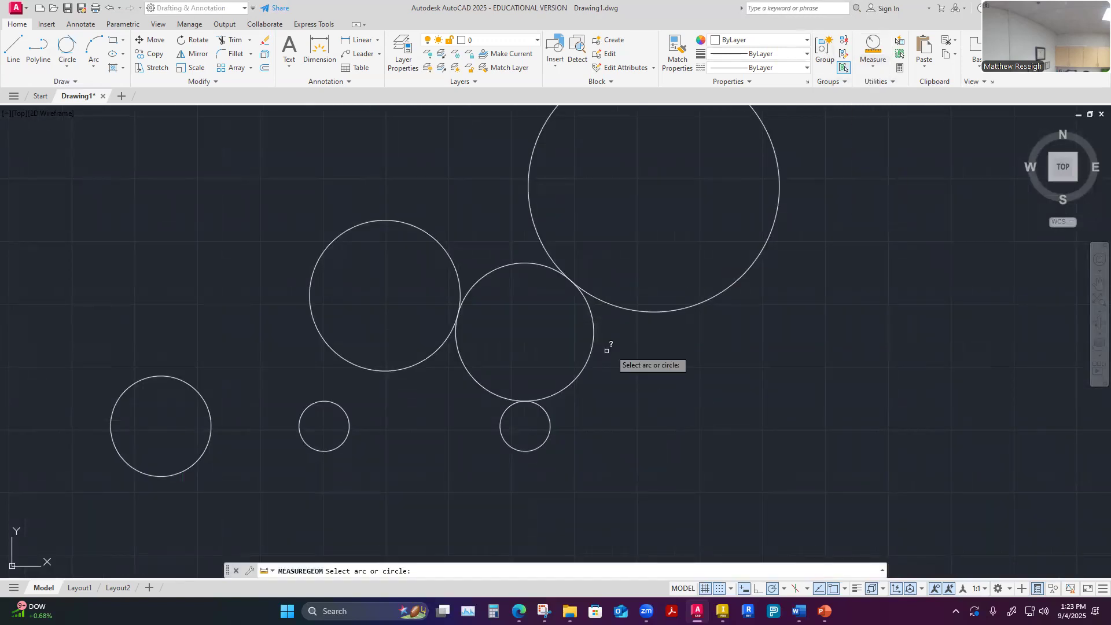
{"action": "left_click", "coordinate": [589, 360]}
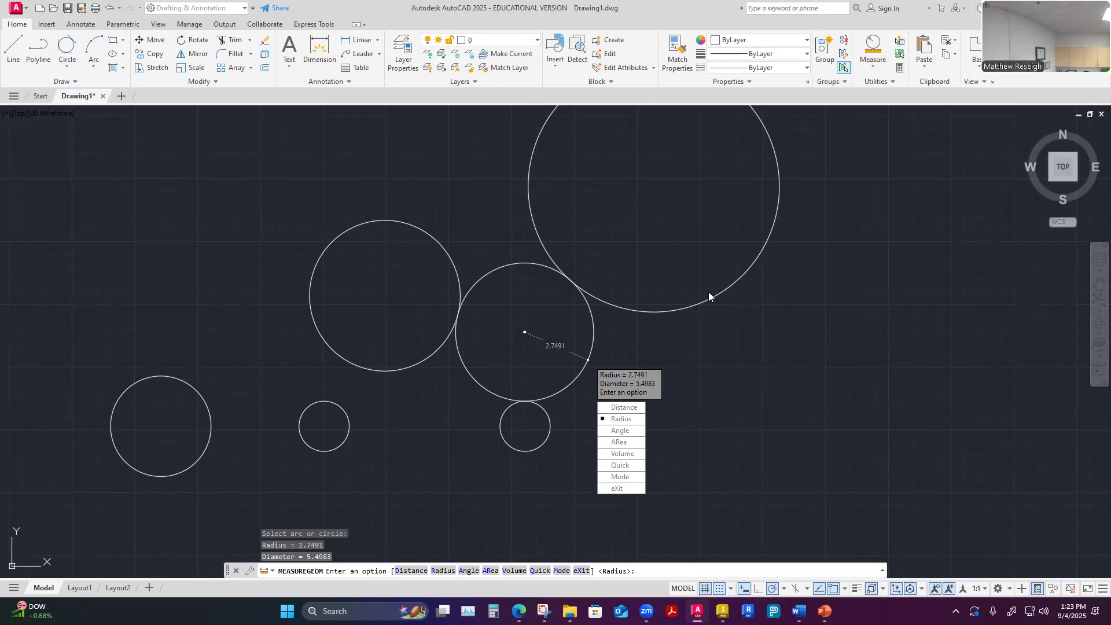
{"action": "key", "text": "Escape"}
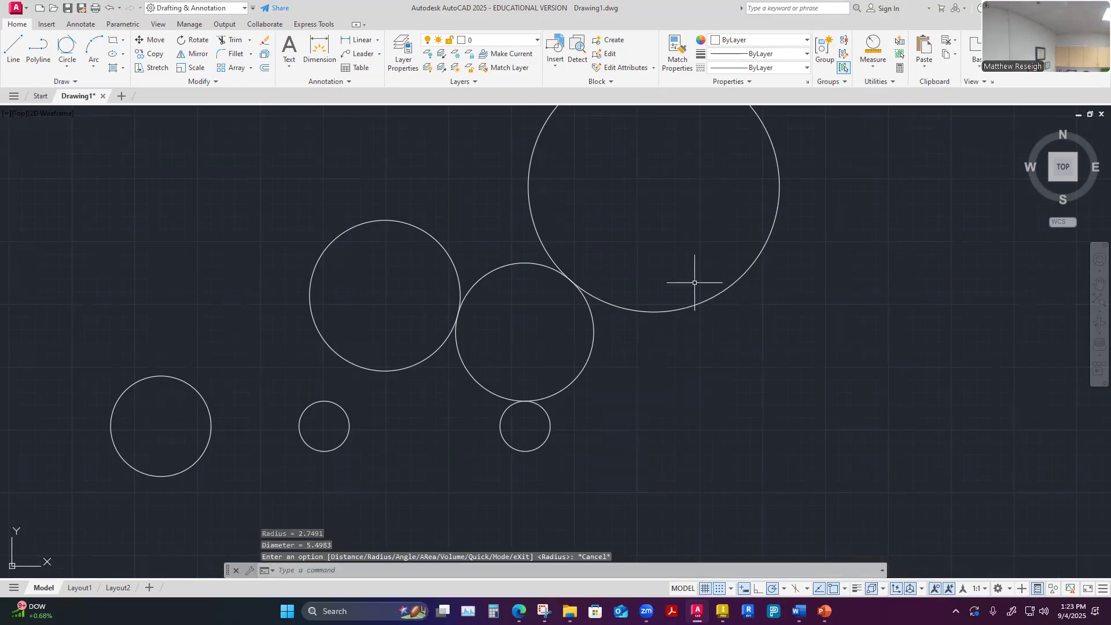
{"action": "left_click", "coordinate": [67, 67]}
{"action": "left_click", "coordinate": [73, 88]}
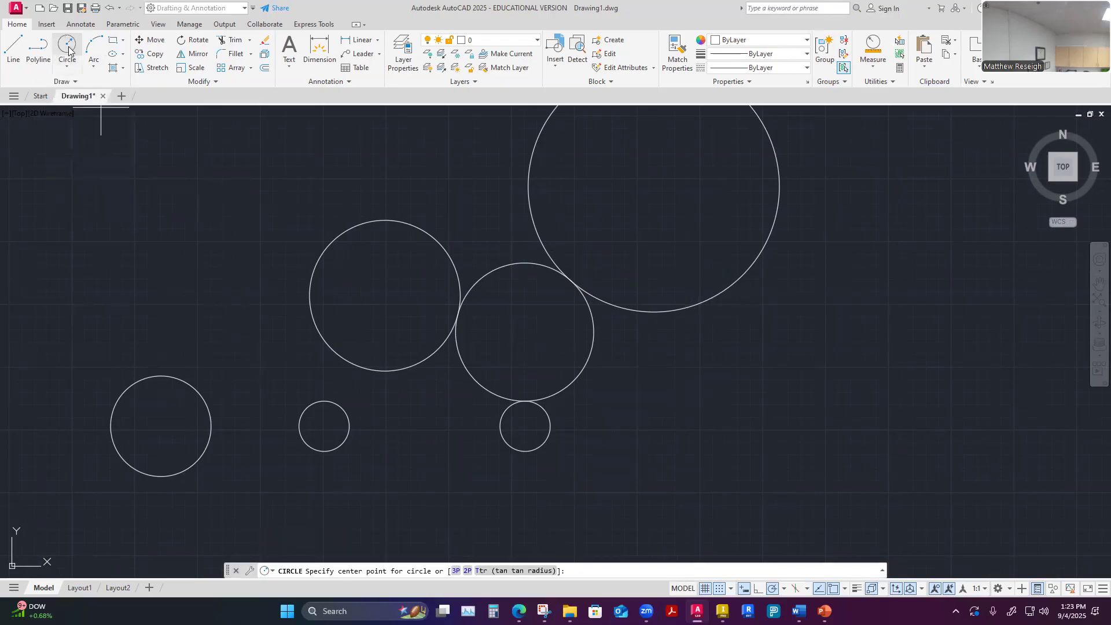
{"action": "left_click", "coordinate": [95, 68]}
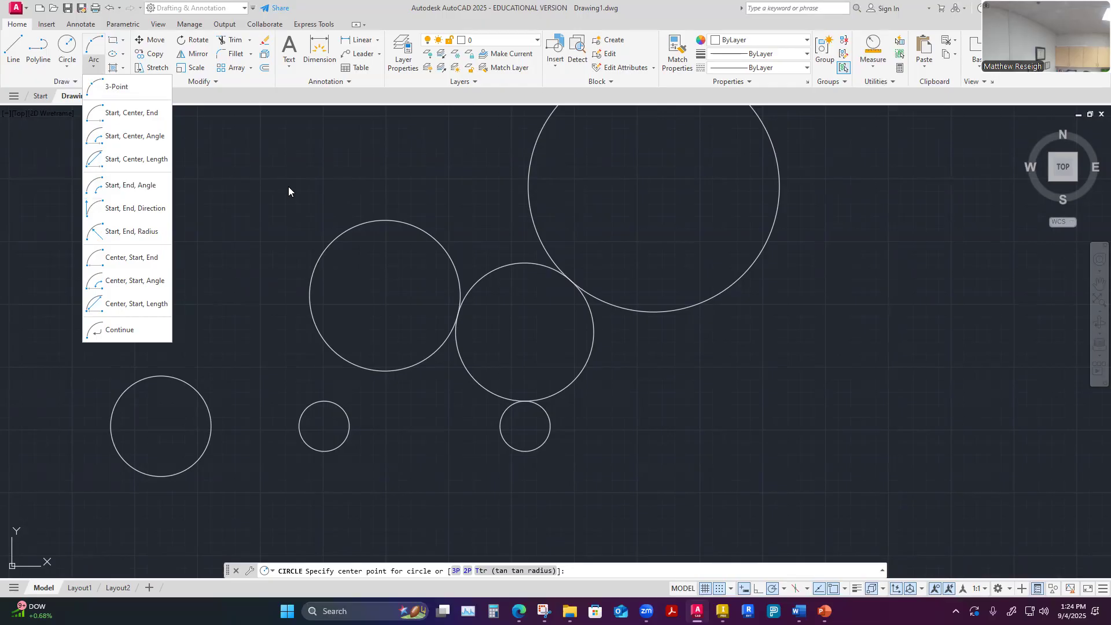
{"action": "left_click", "coordinate": [140, 114]}
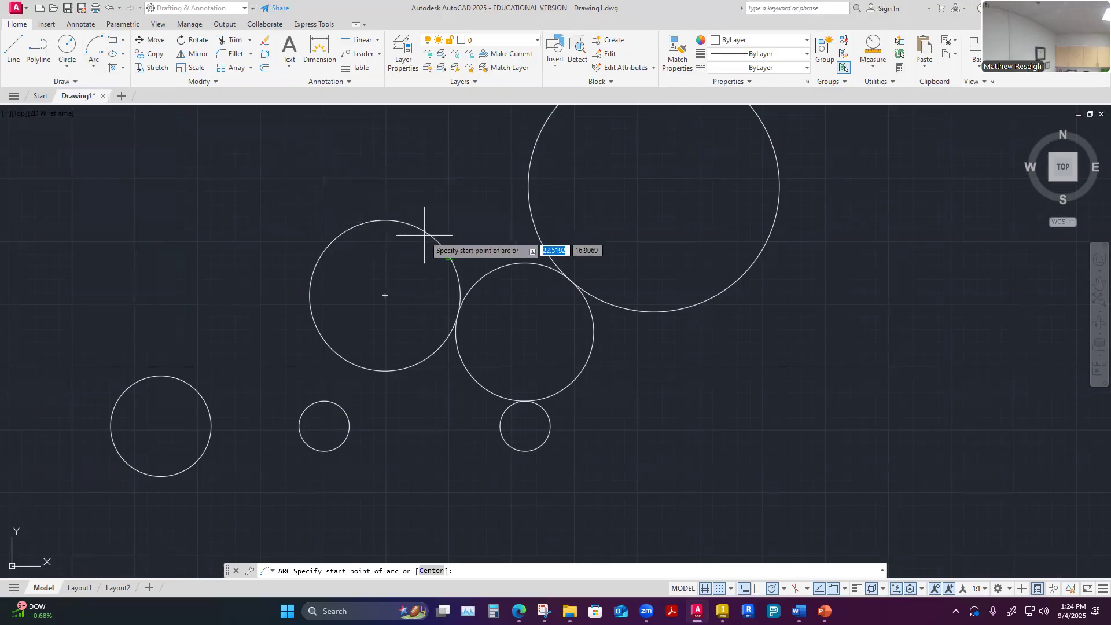
{"action": "scroll", "coordinate": [437, 259], "scroll_direction": "up", "scroll_amount": 2}
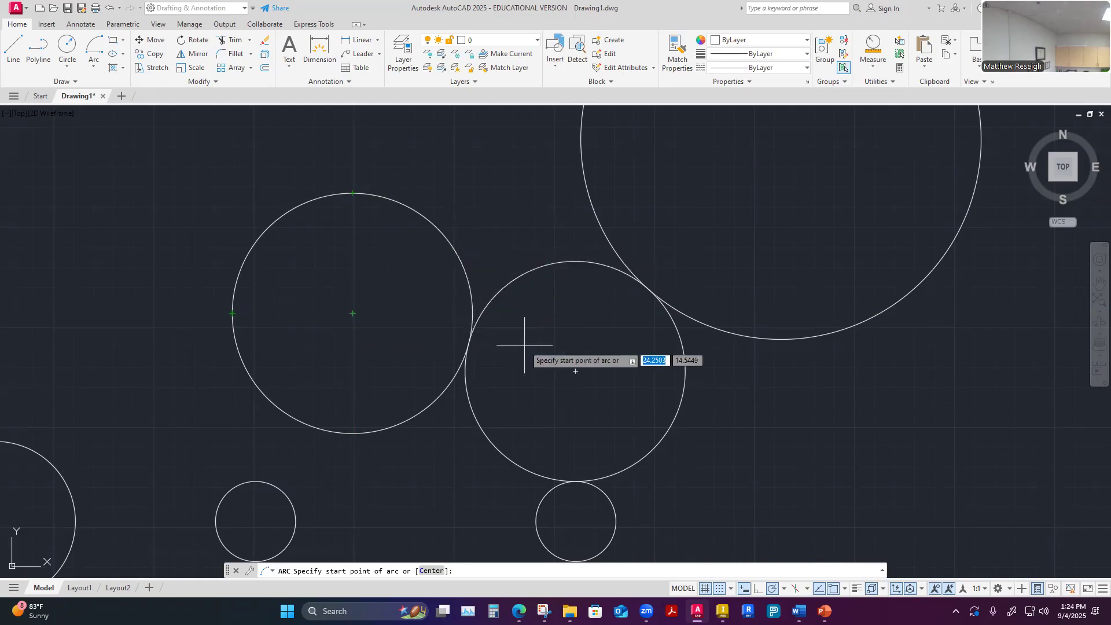
Review the object snap modes in the Drafting Settings and cancel the pending arc command
{"action": "left_click", "coordinate": [845, 592]}
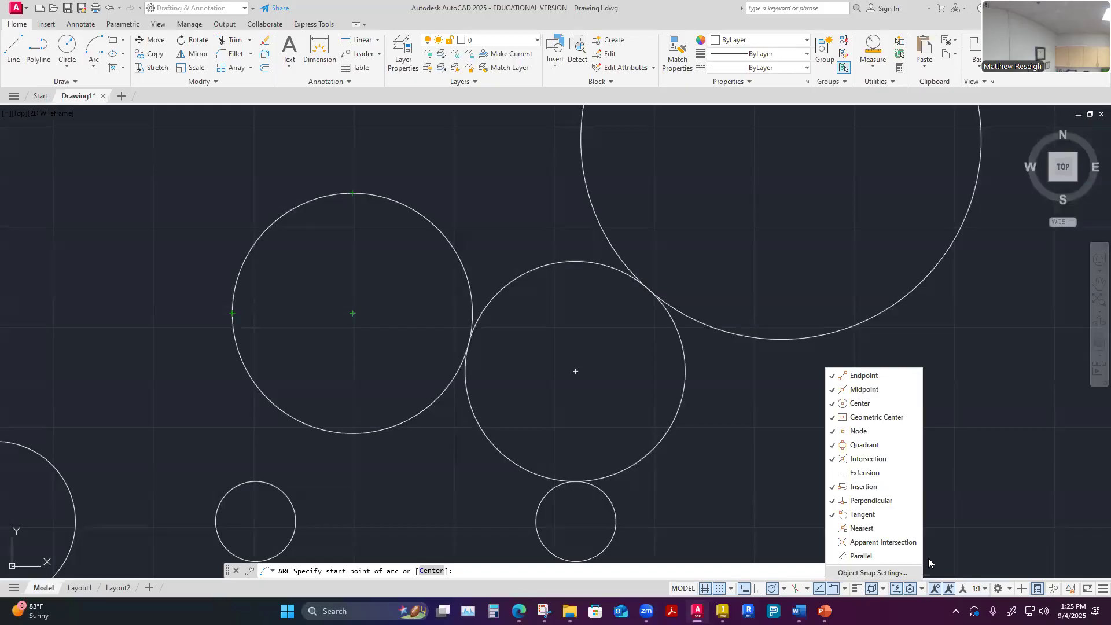
{"action": "left_click", "coordinate": [872, 573]}
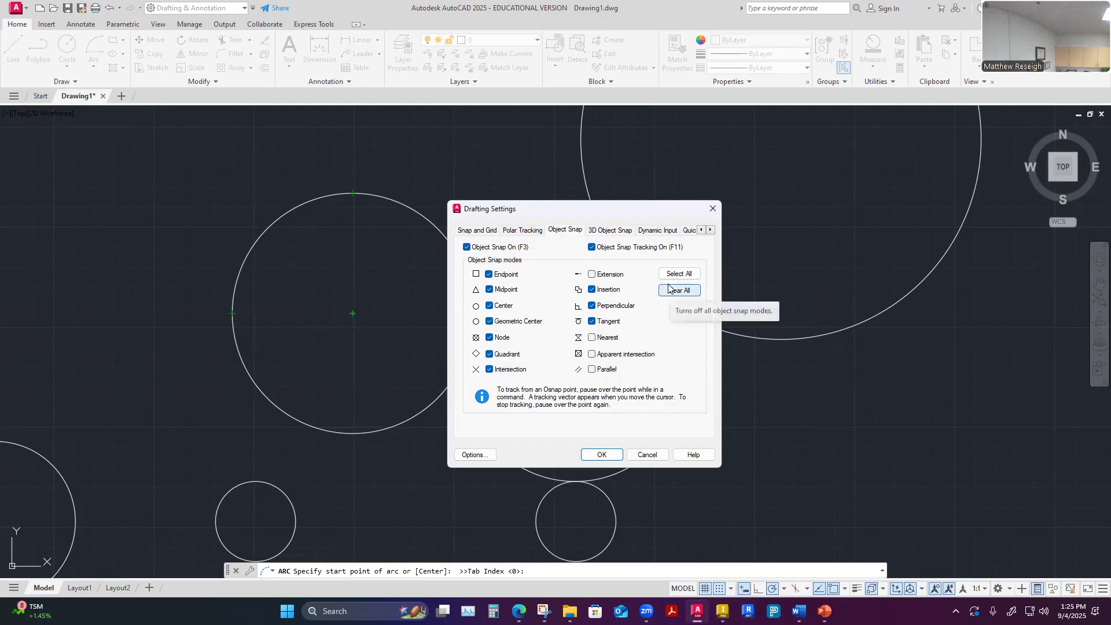
{"action": "left_click", "coordinate": [713, 209]}
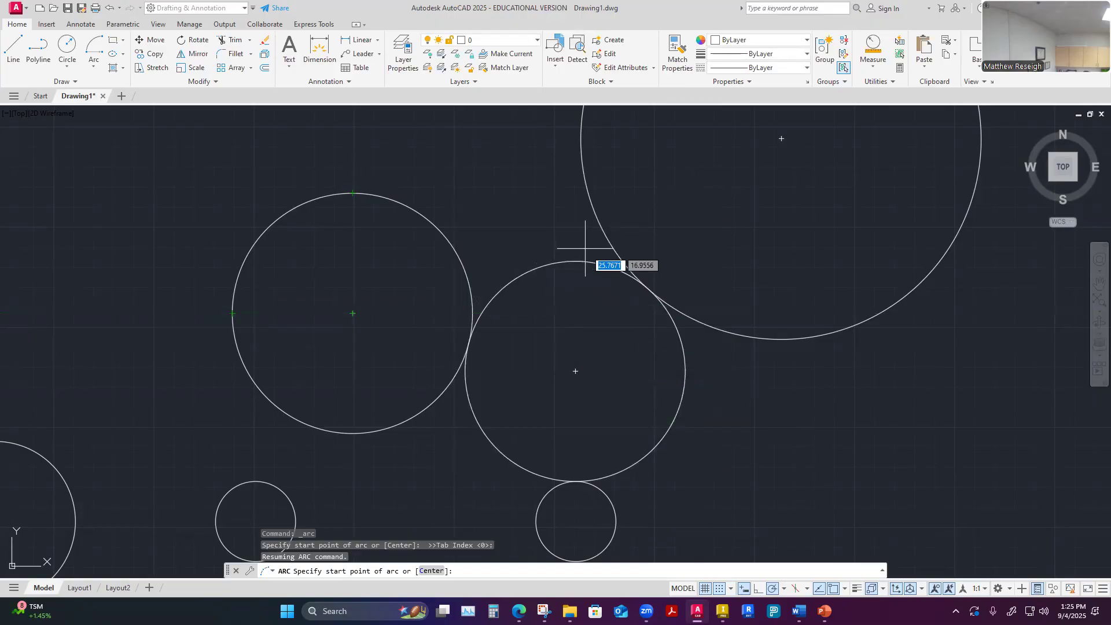
{"action": "scroll", "coordinate": [547, 347], "scroll_direction": "up", "scroll_amount": 2}
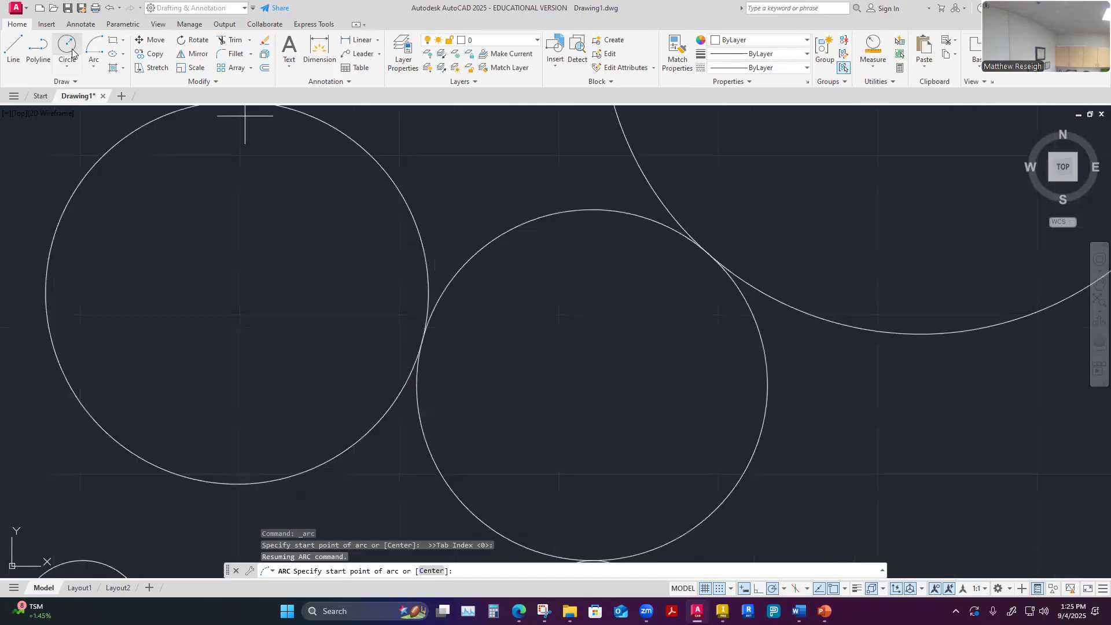
{"action": "scroll", "coordinate": [421, 442], "scroll_direction": "down", "scroll_amount": 4}
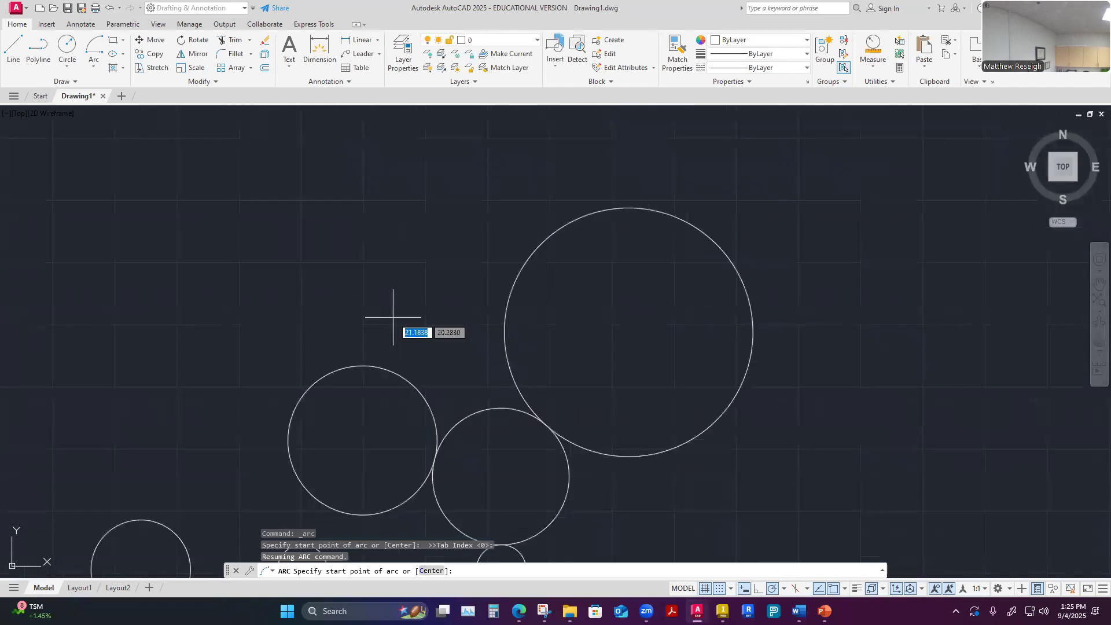
{"action": "key", "text": "Escape"}
{"action": "key", "text": "Escape"}
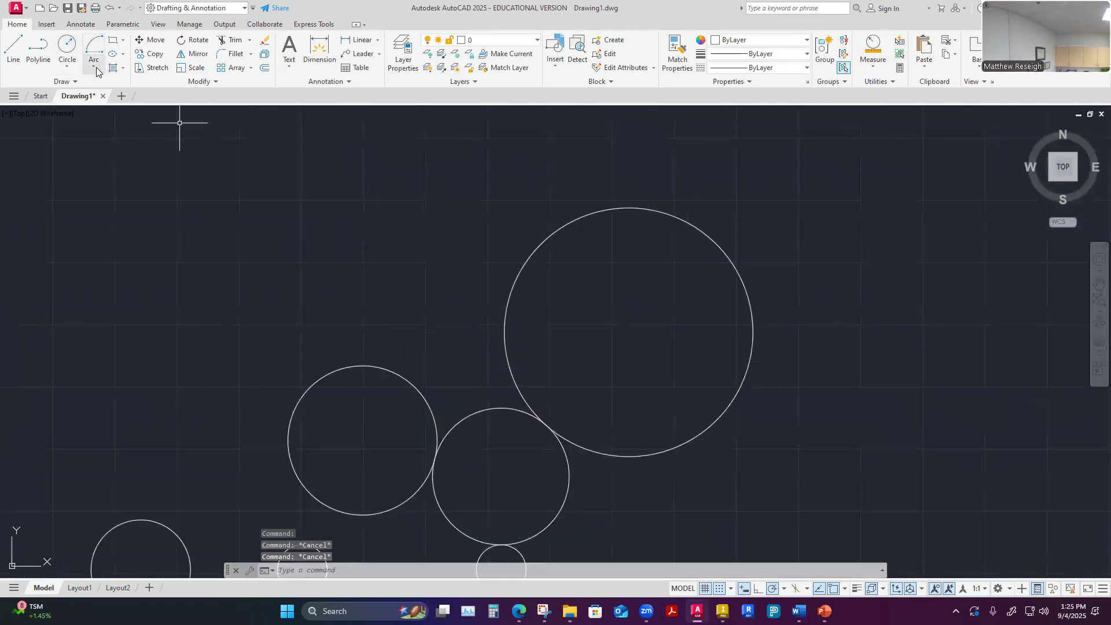
Draw an arc from the 2-Point circle's top quadrant through the 3-Point circle's upper-left edge, ending 1.5 units farther at 10°
{"action": "left_click", "coordinate": [93, 67]}
{"action": "left_click", "coordinate": [126, 111]}
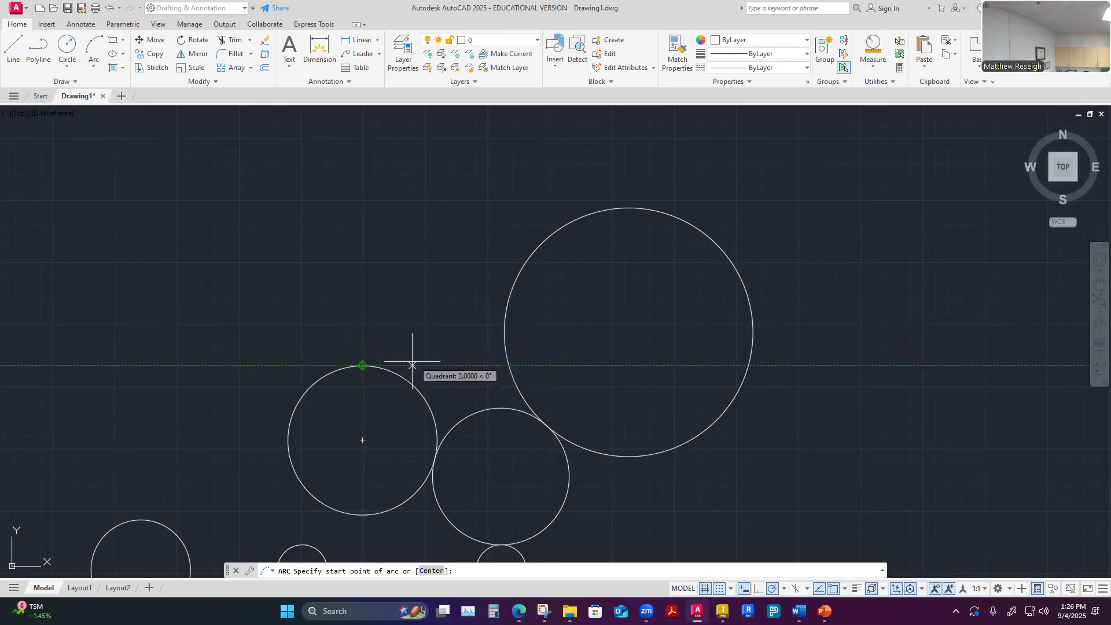
{"action": "left_click", "coordinate": [362, 366]}
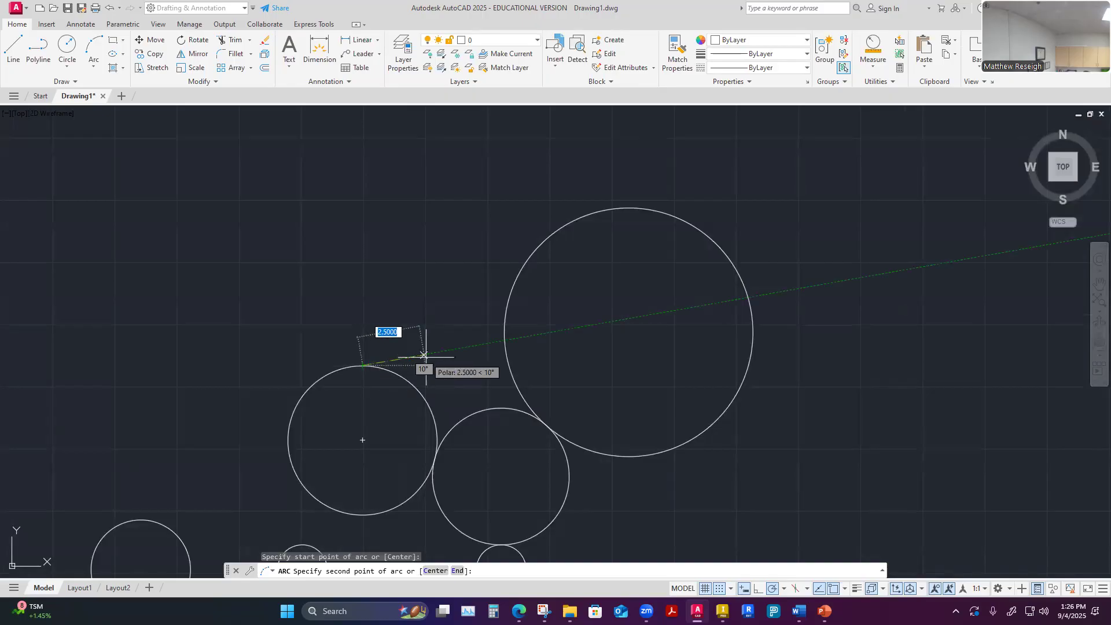
{"action": "left_click", "coordinate": [558, 230]}
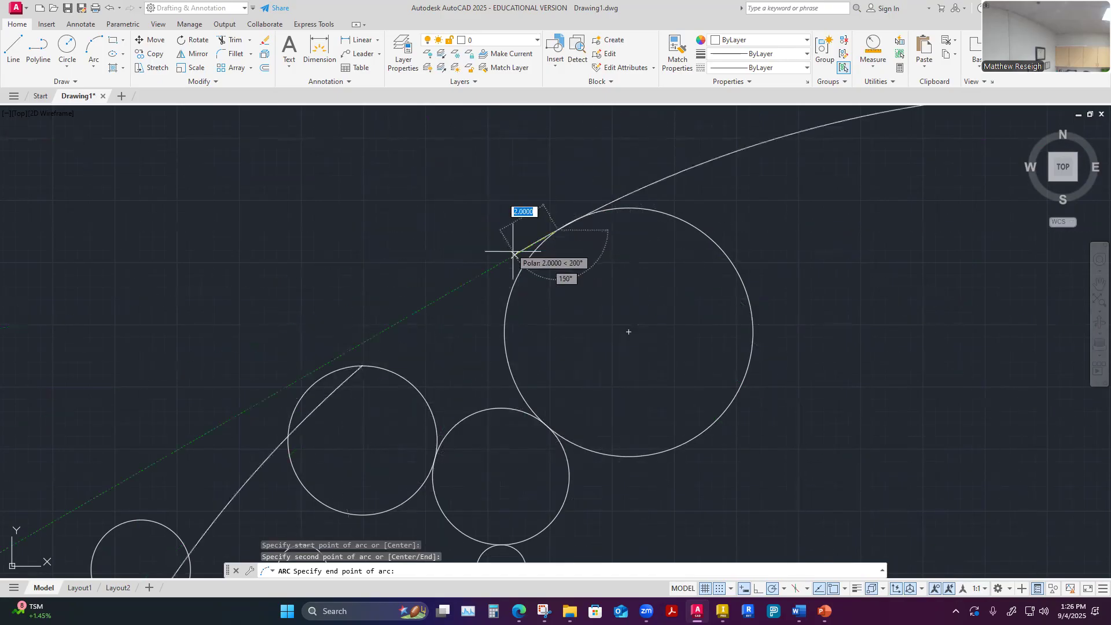
{"action": "left_click", "coordinate": [595, 224]}
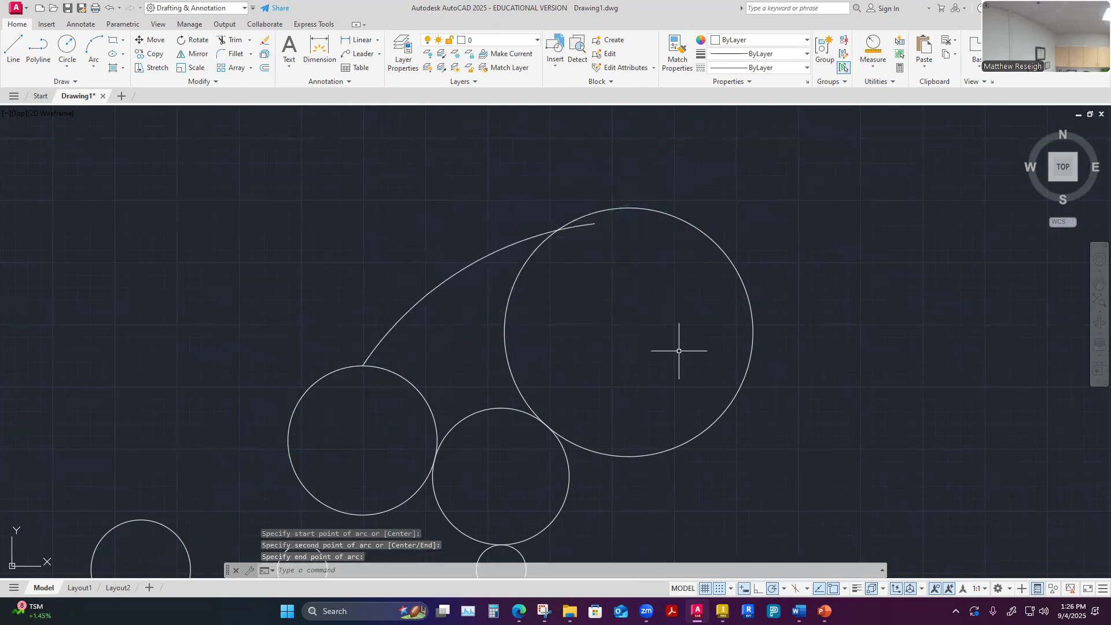
{"action": "scroll", "coordinate": [575, 218], "scroll_direction": "up", "scroll_amount": 5}
{"action": "scroll", "coordinate": [521, 270], "scroll_direction": "down", "scroll_amount": 5}
{"action": "scroll", "coordinate": [495, 290], "scroll_direction": "up", "scroll_amount": 2}
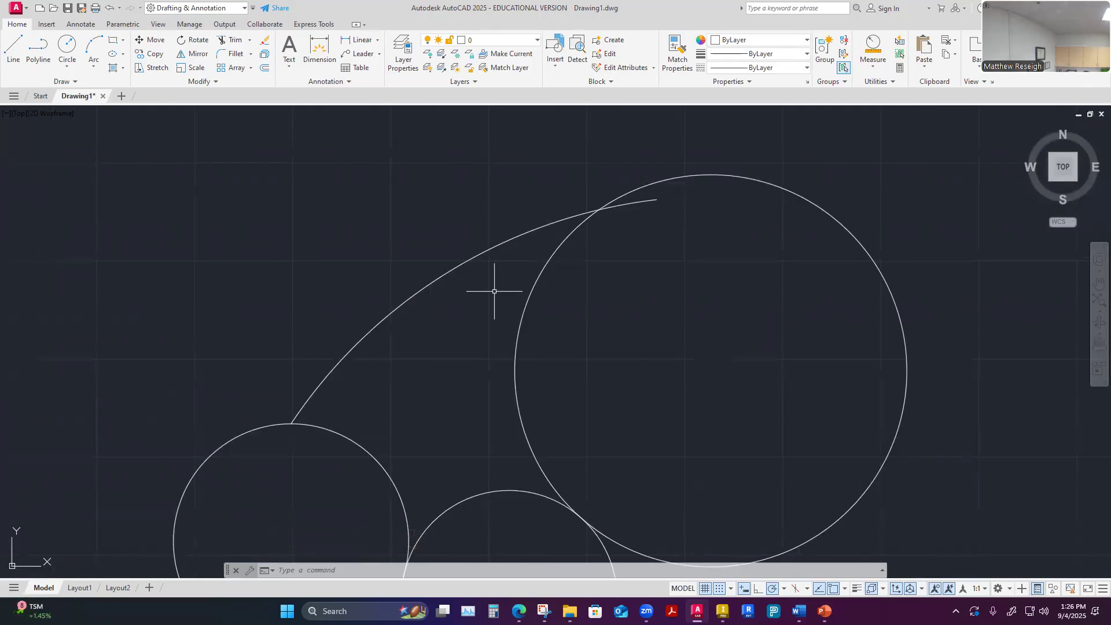
{"action": "scroll", "coordinate": [498, 291], "scroll_direction": "down", "scroll_amount": 8}
{"action": "scroll", "coordinate": [497, 325], "scroll_direction": "up", "scroll_amount": 4}
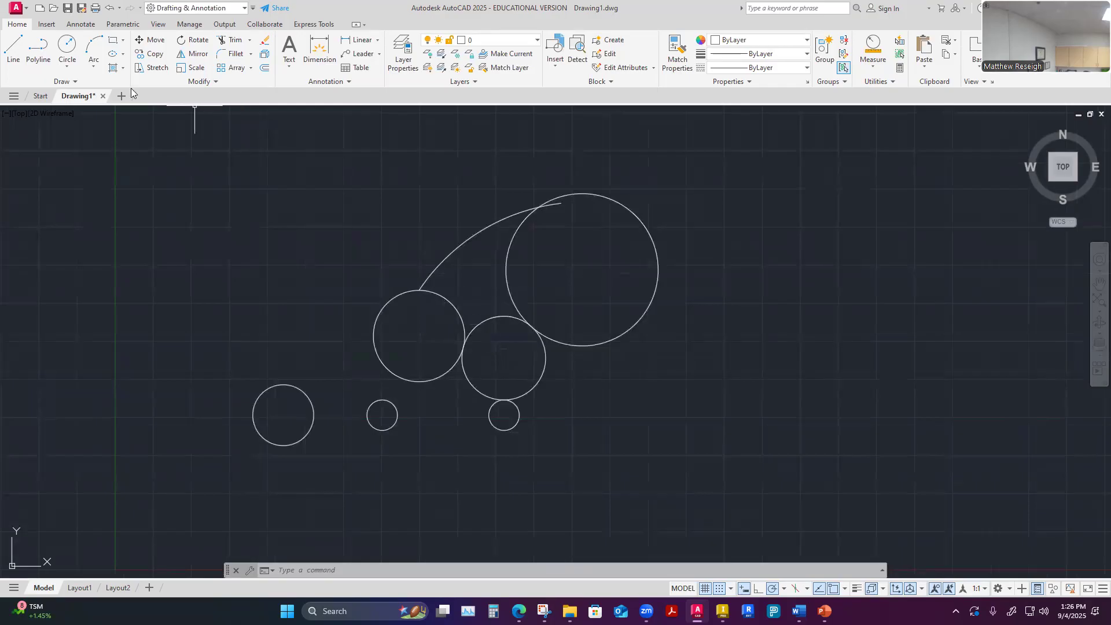
{"action": "left_click", "coordinate": [93, 65]}
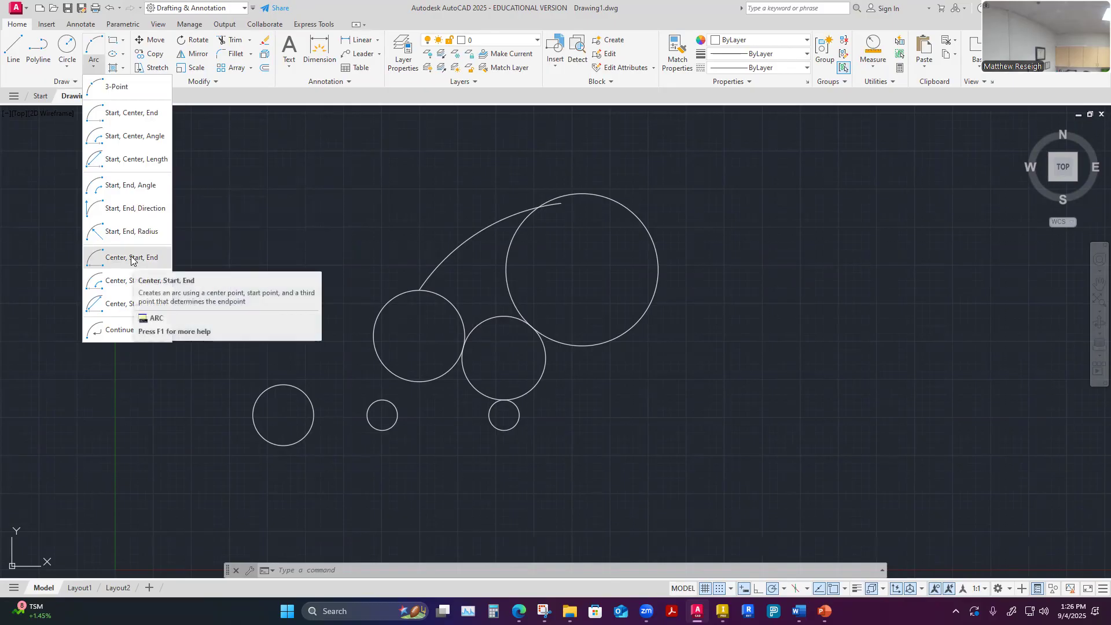
{"action": "left_click", "coordinate": [129, 115]}
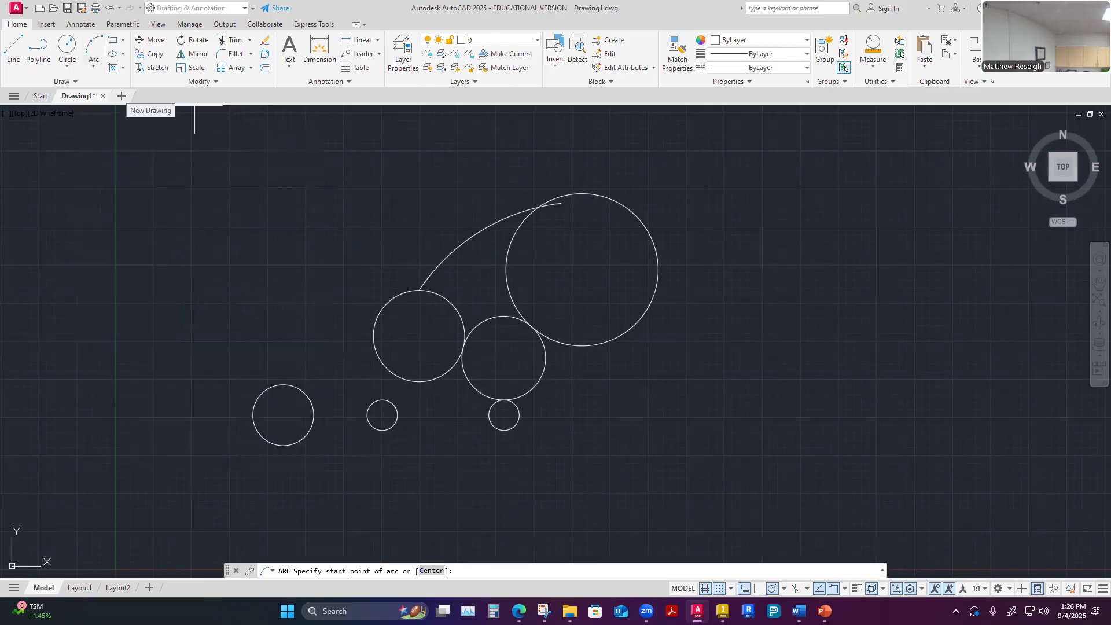
{"action": "left_click", "coordinate": [94, 67]}
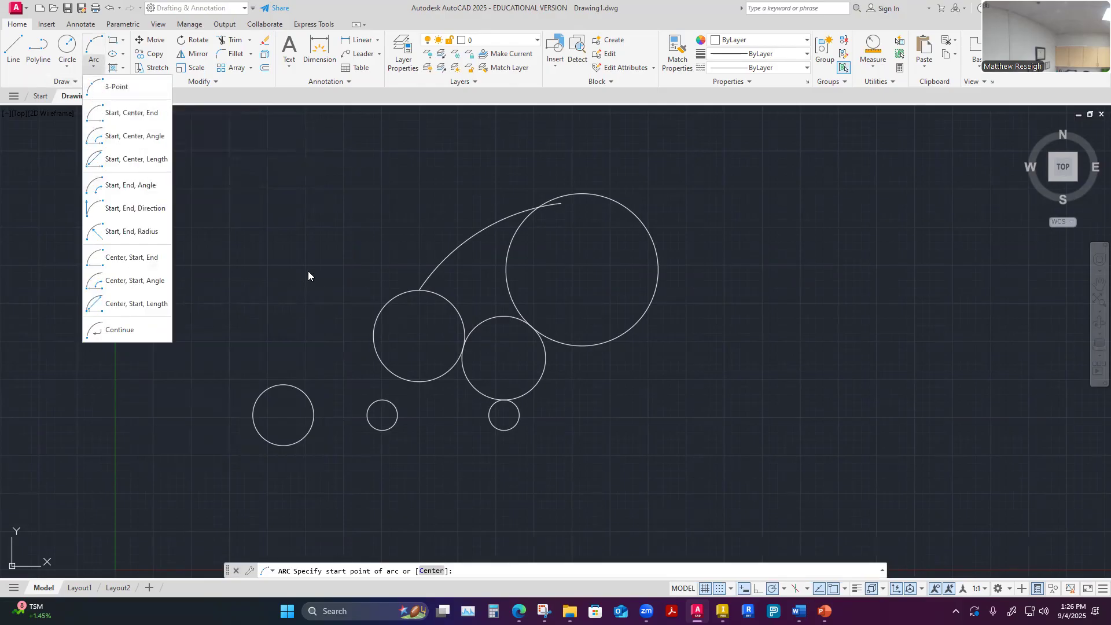
{"action": "key", "text": "Escape"}
{"action": "key", "text": "Escape"}
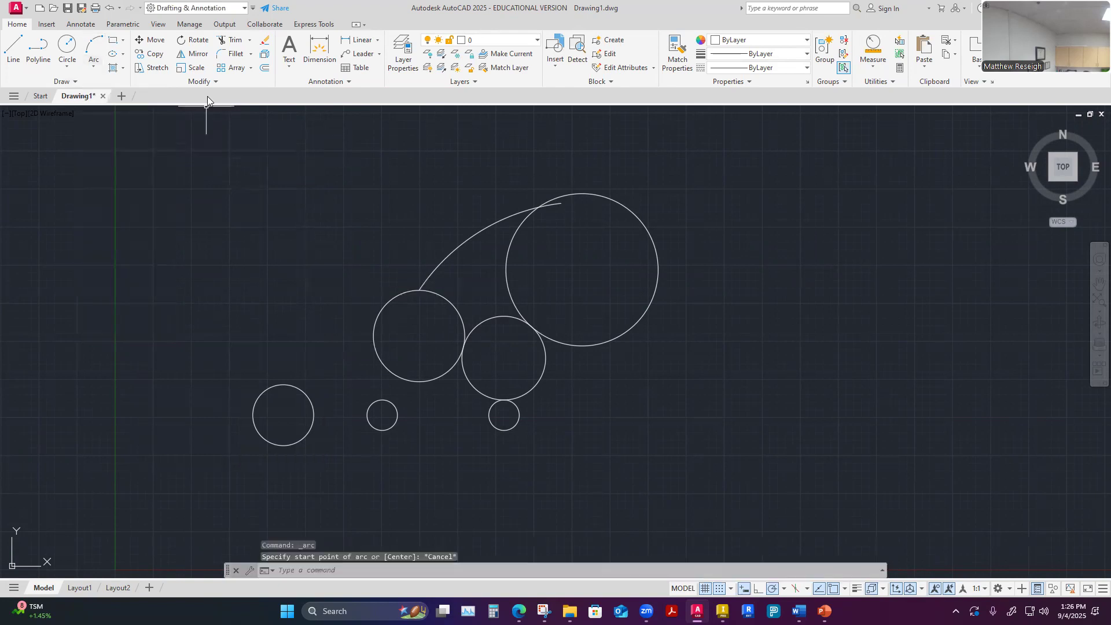
{"action": "left_click", "coordinate": [122, 40]}
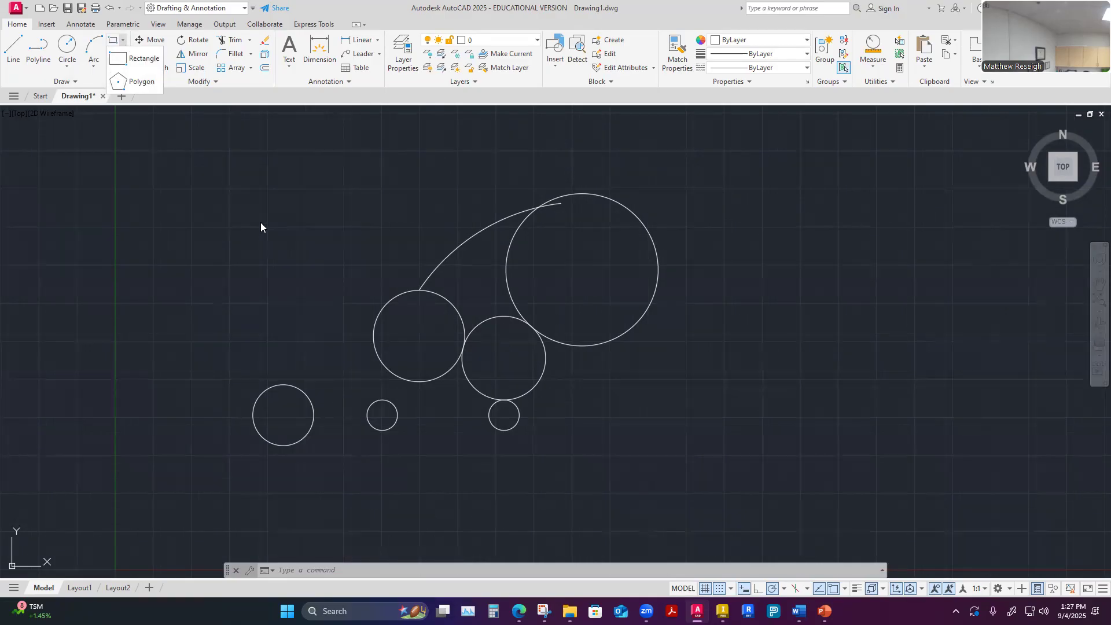
{"action": "key", "text": "Escape"}
{"action": "key", "text": "Escape"}
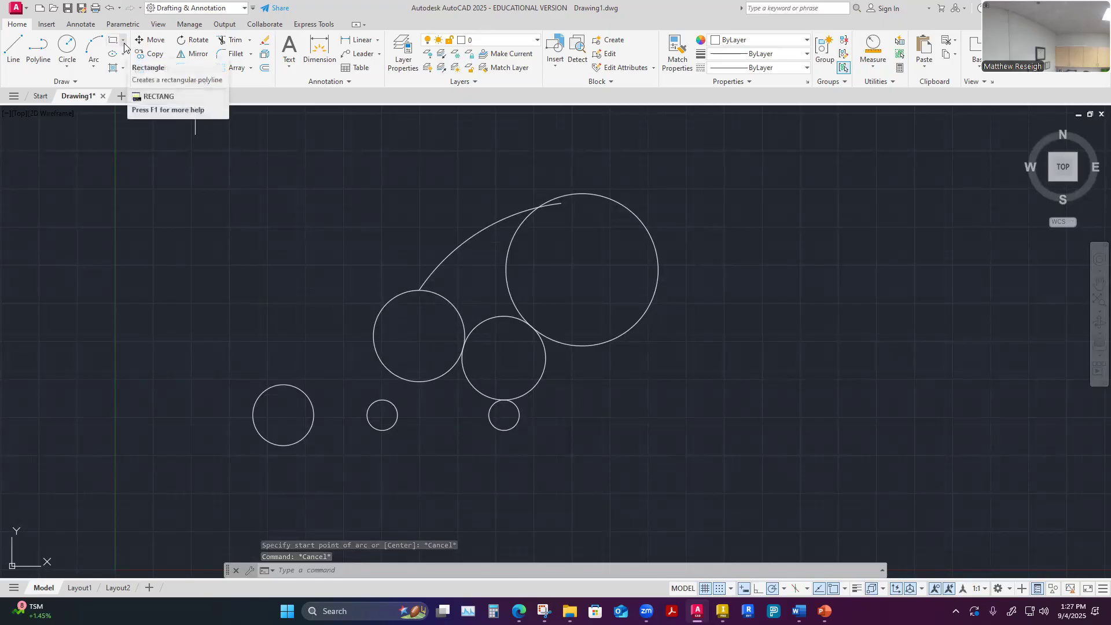
{"action": "left_click", "coordinate": [123, 41]}
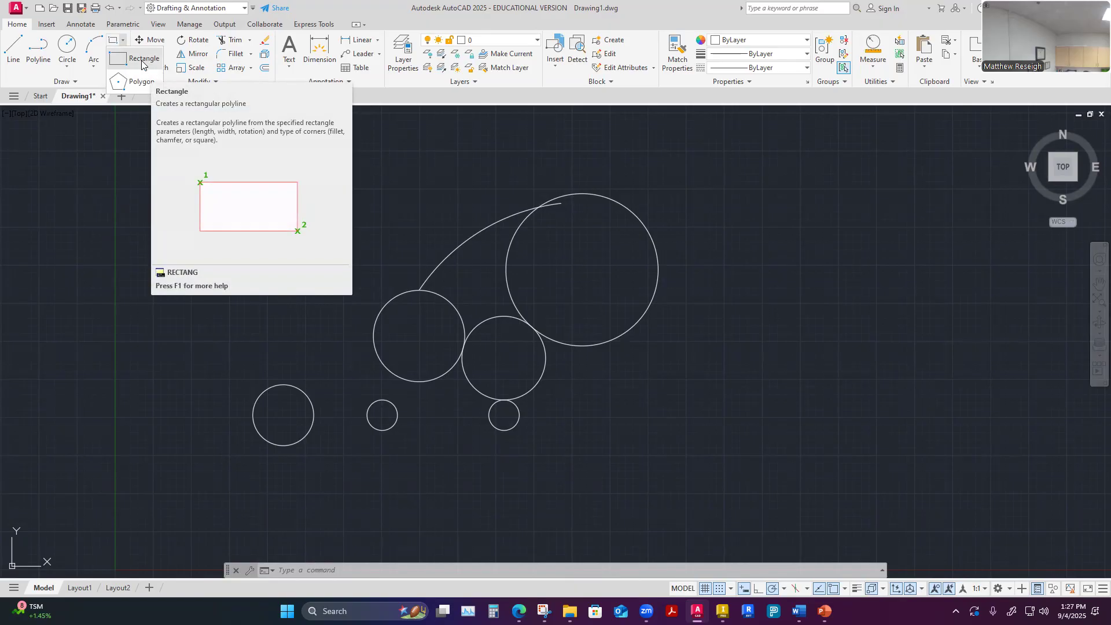
{"action": "left_click", "coordinate": [142, 60]}
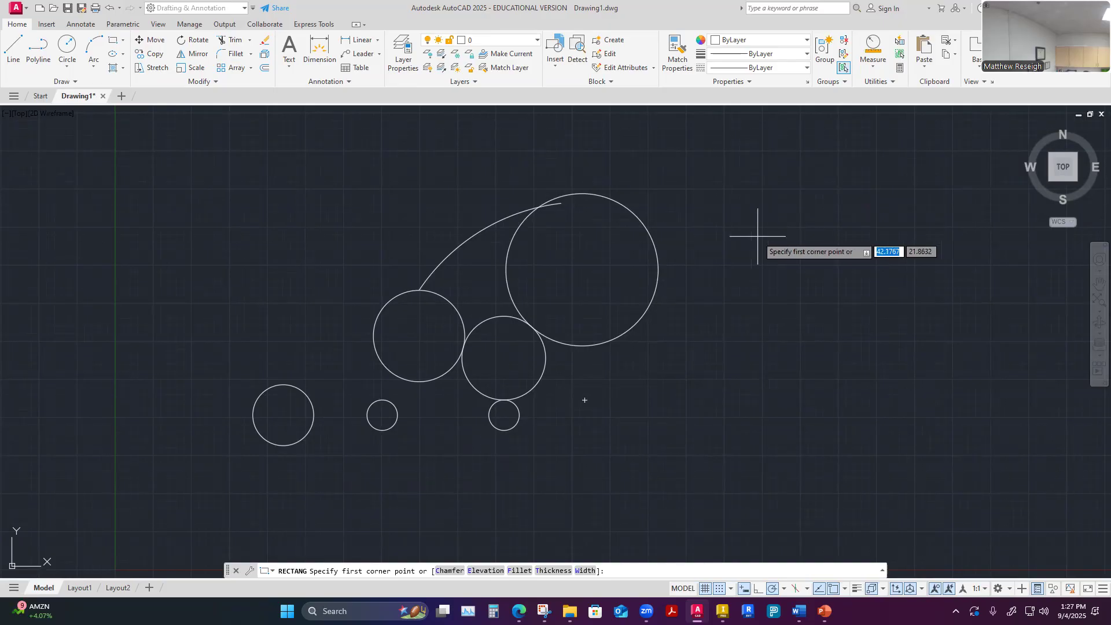
{"action": "left_click", "coordinate": [720, 215]}
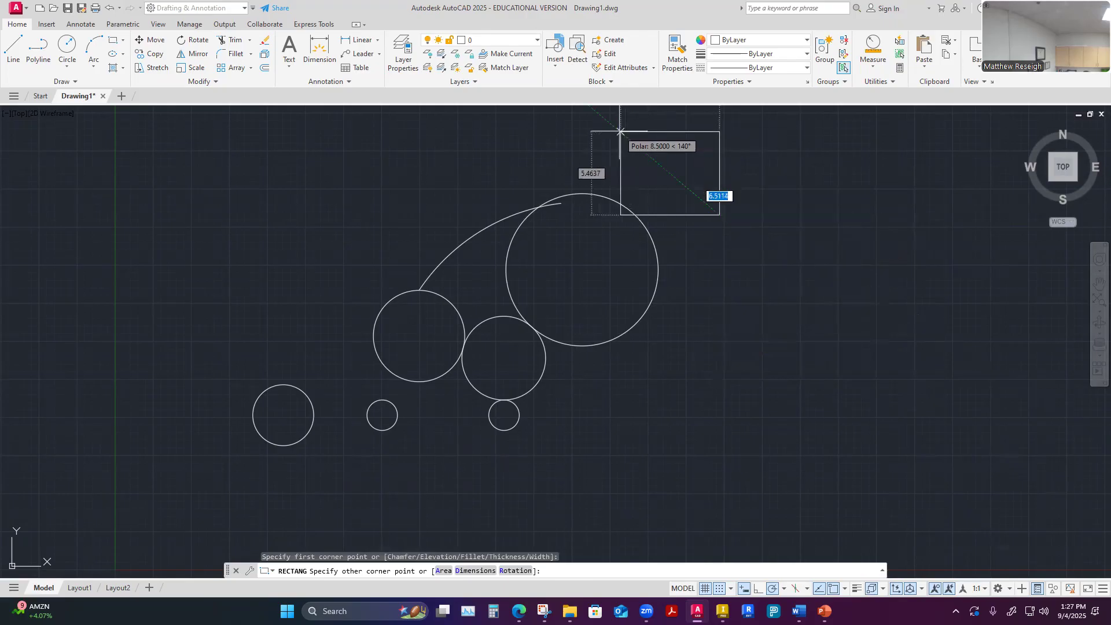
{"action": "key", "text": "Escape"}
{"action": "scroll", "coordinate": [716, 311], "scroll_direction": "down", "scroll_amount": 4}
{"action": "scroll", "coordinate": [736, 264], "scroll_direction": "up", "scroll_amount": 4}
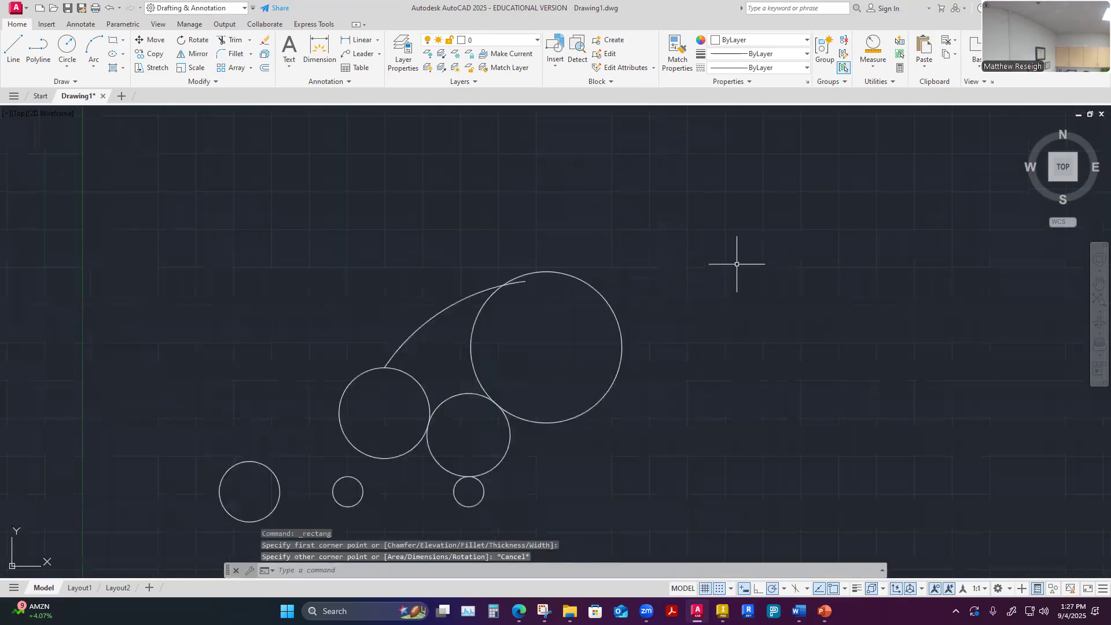
{"action": "left_click", "coordinate": [123, 40]}
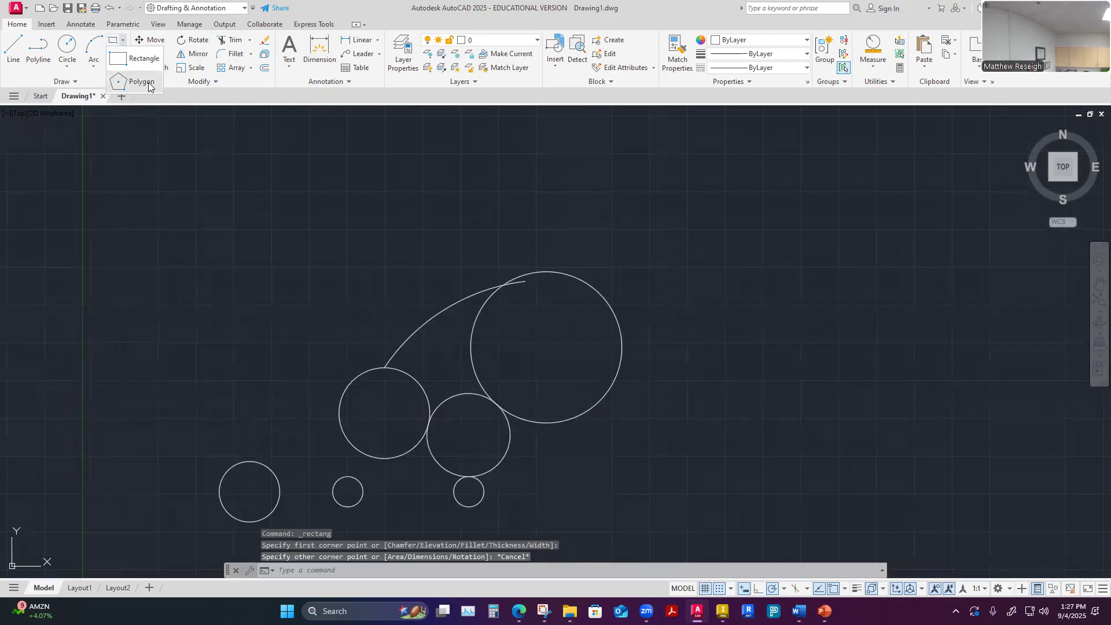
{"action": "left_click", "coordinate": [110, 59]}
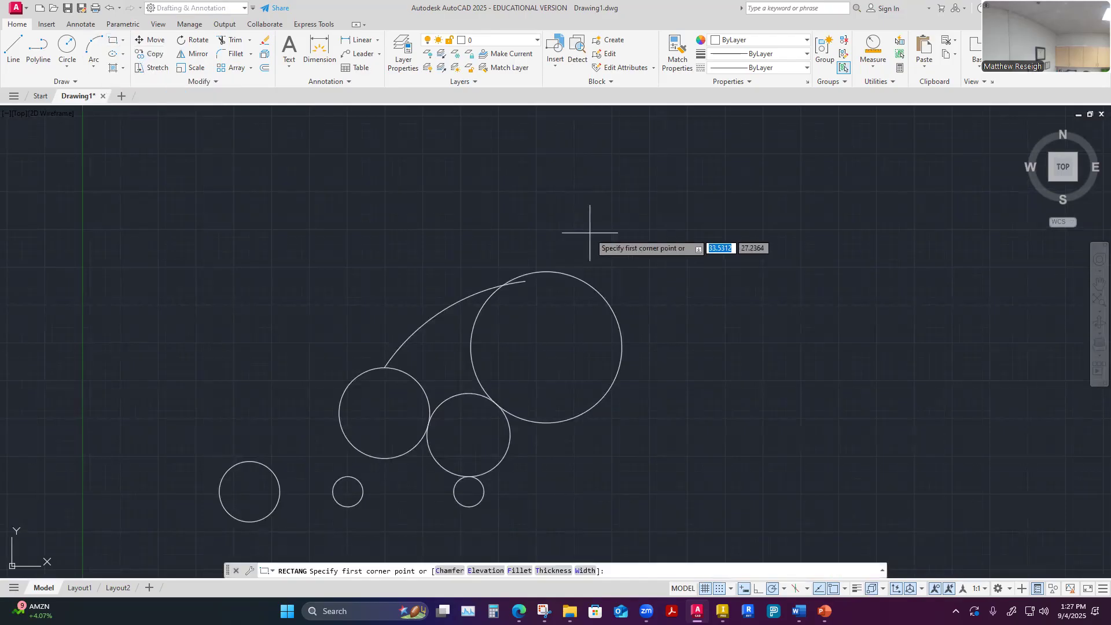
{"action": "key", "text": "Escape"}
{"action": "key", "text": "Escape"}
{"action": "key", "text": "Escape"}
Draw a rectangle about 10.4 units wide and 6 units high to the right of the largest circle by picking two opposite corners
{"action": "left_click", "coordinate": [122, 40]}
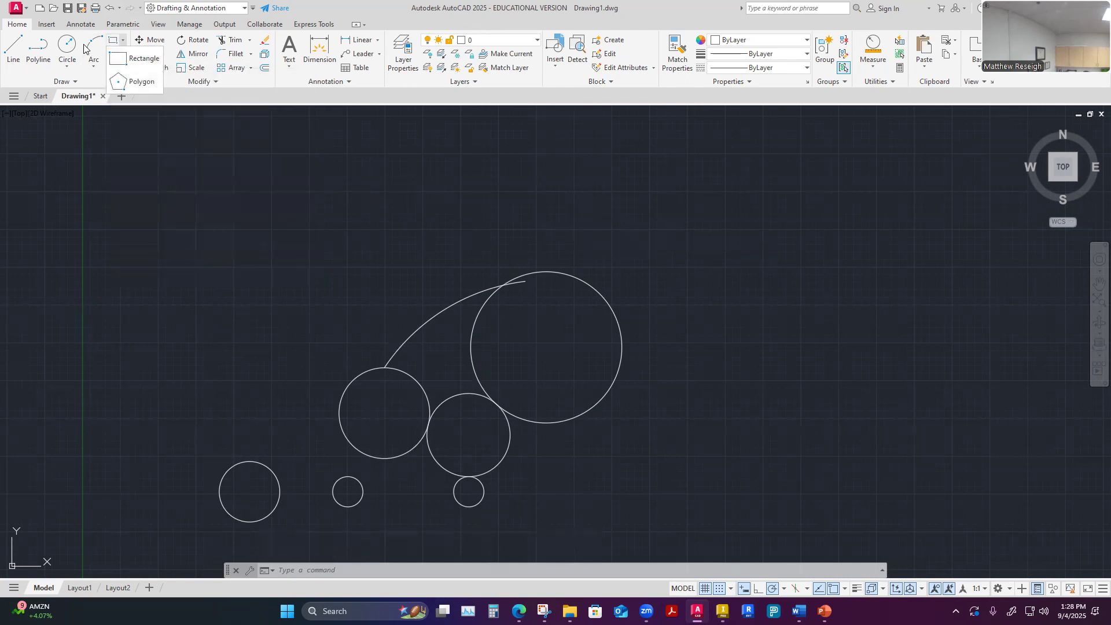
{"action": "left_click", "coordinate": [133, 58]}
{"action": "left_click", "coordinate": [721, 287]}
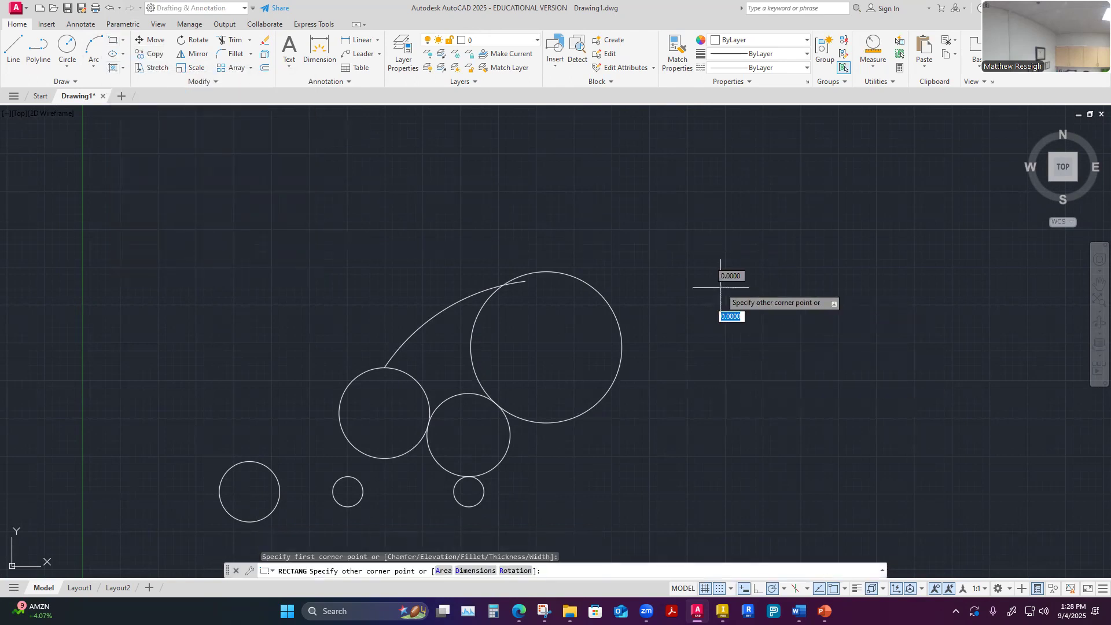
{"action": "left_click", "coordinate": [878, 378]}
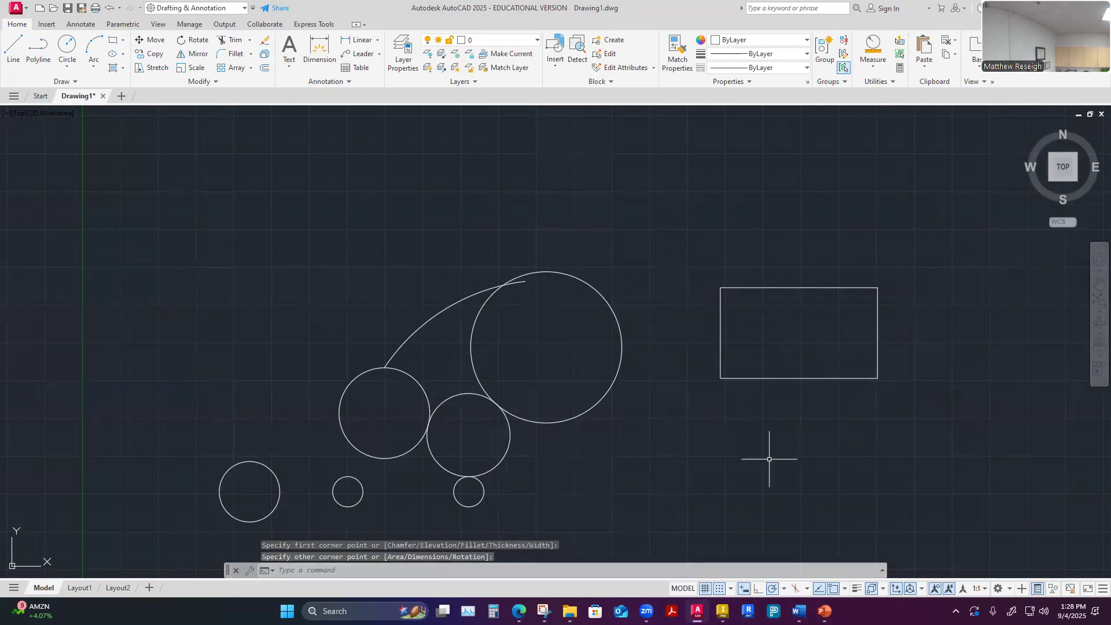
Draw a 6 by 6 unit rectangle downward from a point 5.5 units directly below the first rectangle's lower-left corner
{"action": "scroll", "coordinate": [776, 414], "scroll_direction": "down", "scroll_amount": 4}
{"action": "scroll", "coordinate": [771, 389], "scroll_direction": "up", "scroll_amount": 4}
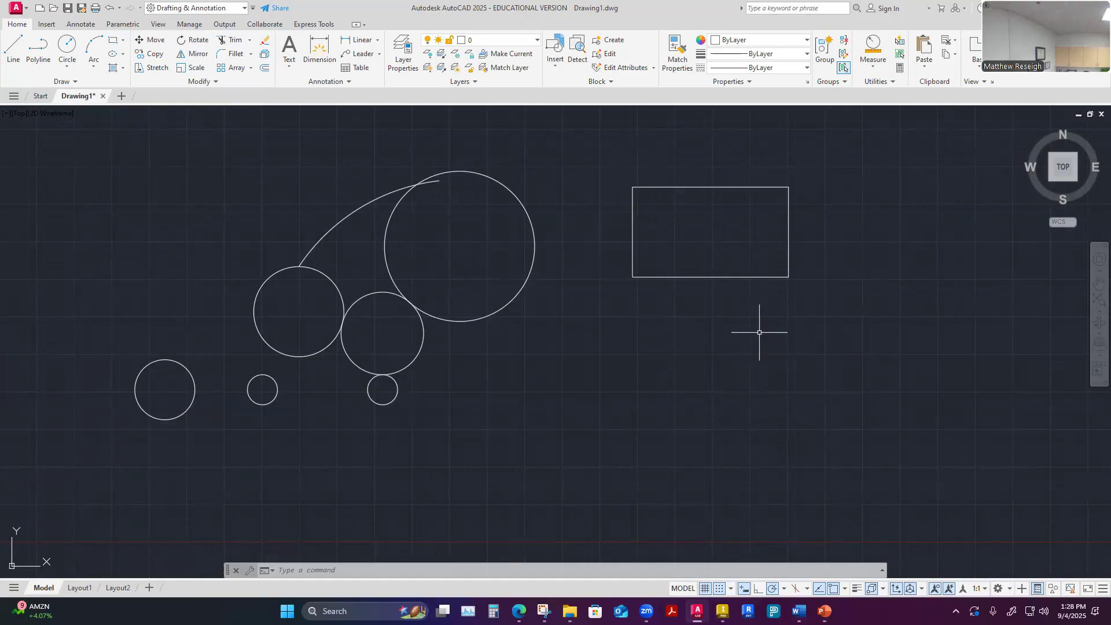
{"action": "left_click", "coordinate": [114, 44]}
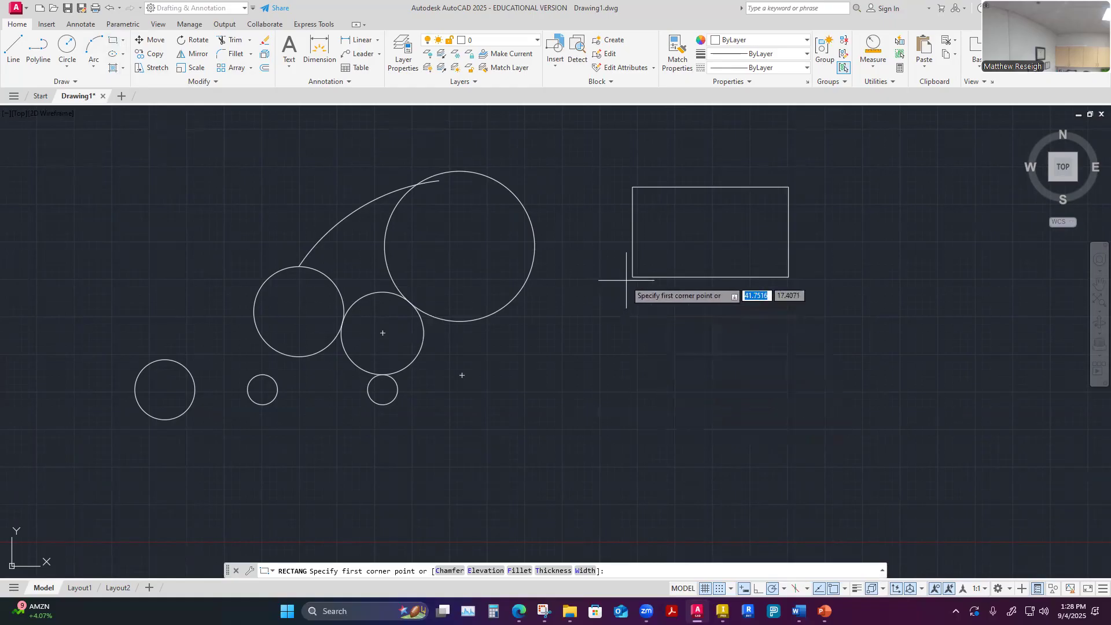
{"action": "left_click", "coordinate": [633, 360]}
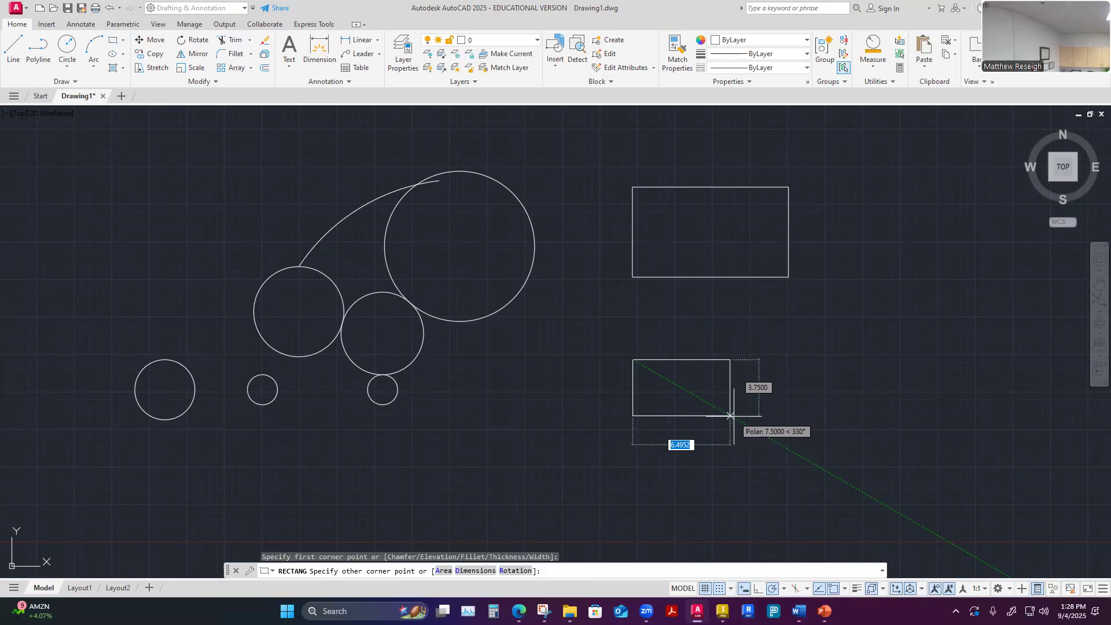
{"action": "type", "text": "6"}
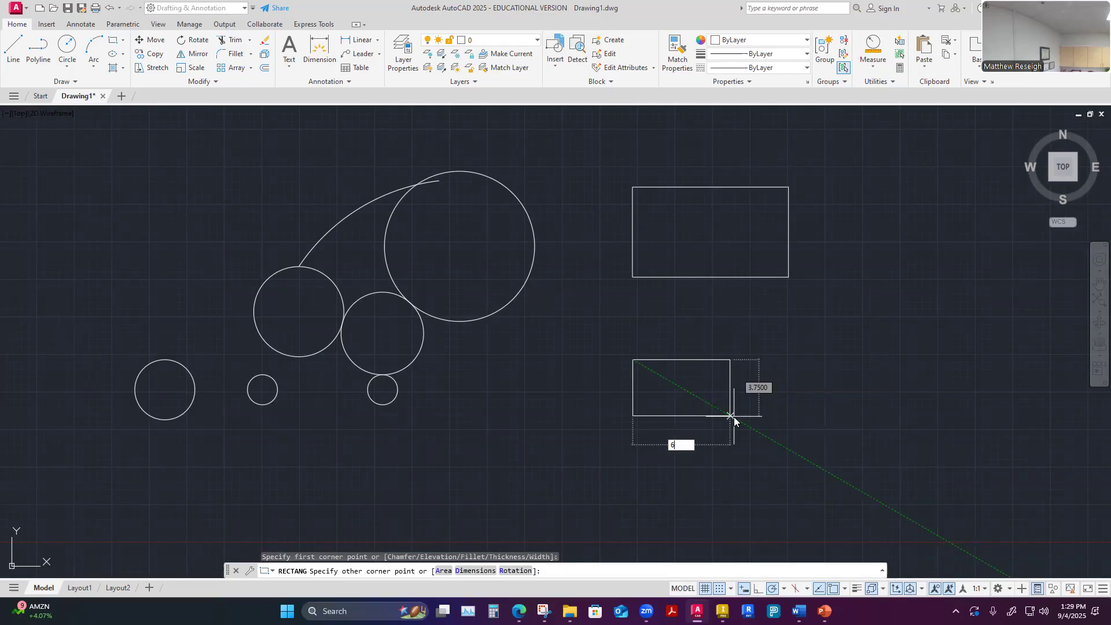
{"action": "key", "text": "Tab"}
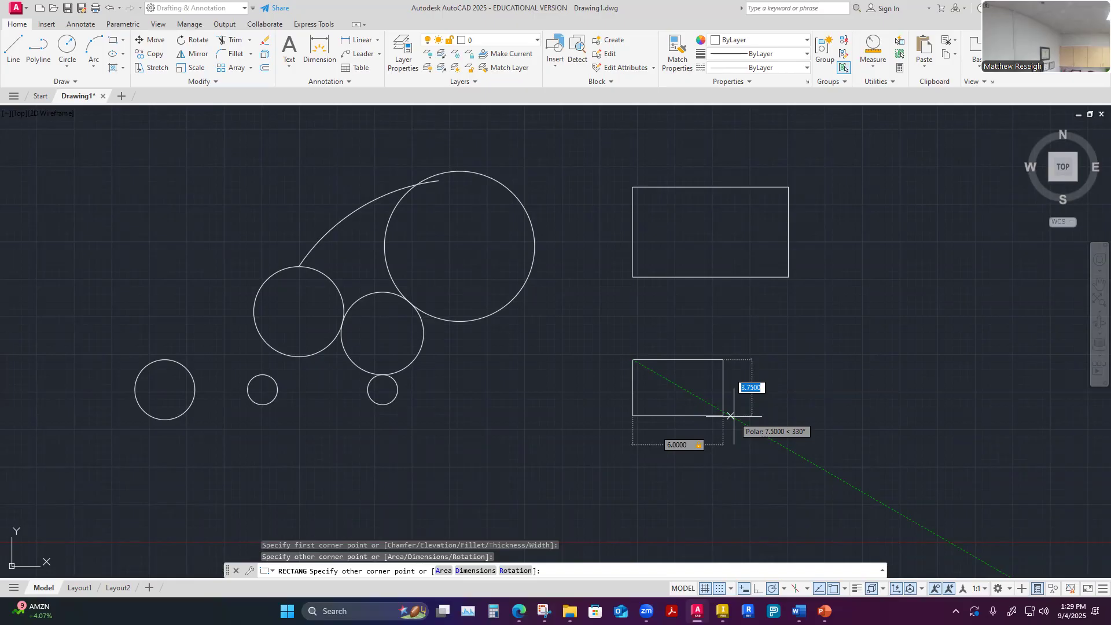
{"action": "type", "text": "6"}
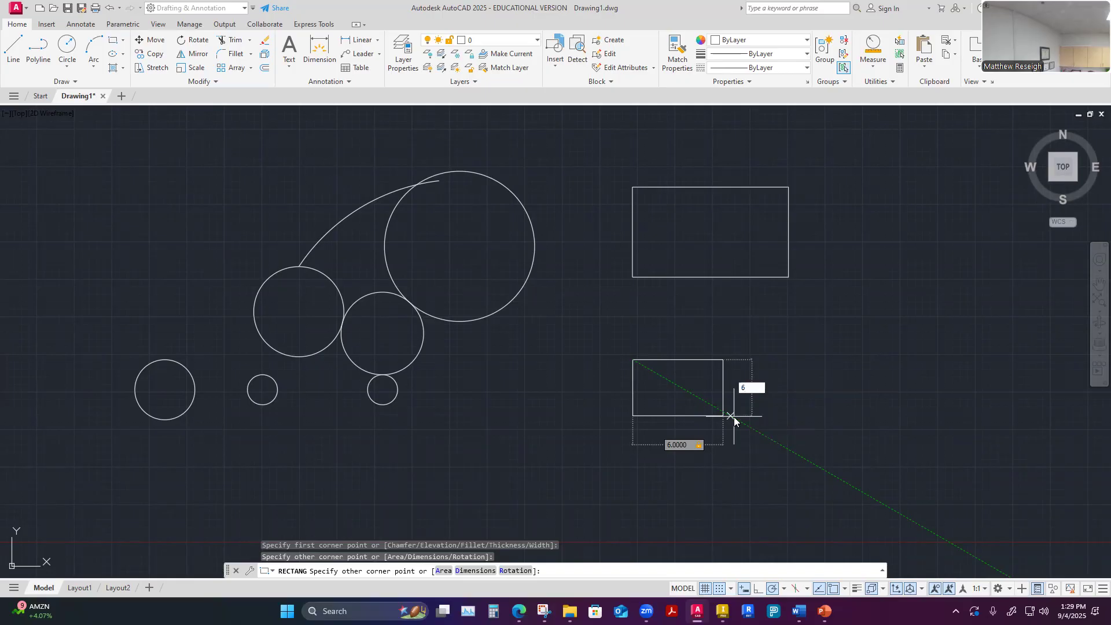
{"action": "key", "text": "Return"}
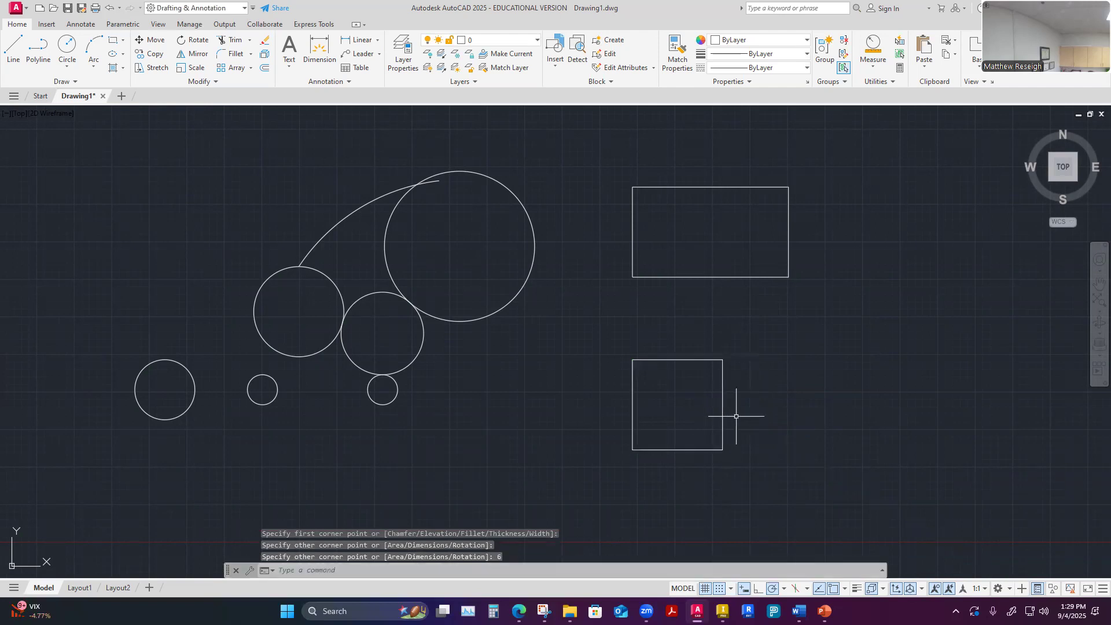
Try to draw another rectangle to the right of the square, level with its top edge, giving only 6 for the other corner
{"action": "scroll", "coordinate": [651, 470], "scroll_direction": "up", "scroll_amount": 4}
{"action": "scroll", "coordinate": [651, 470], "scroll_direction": "down", "scroll_amount": 2}
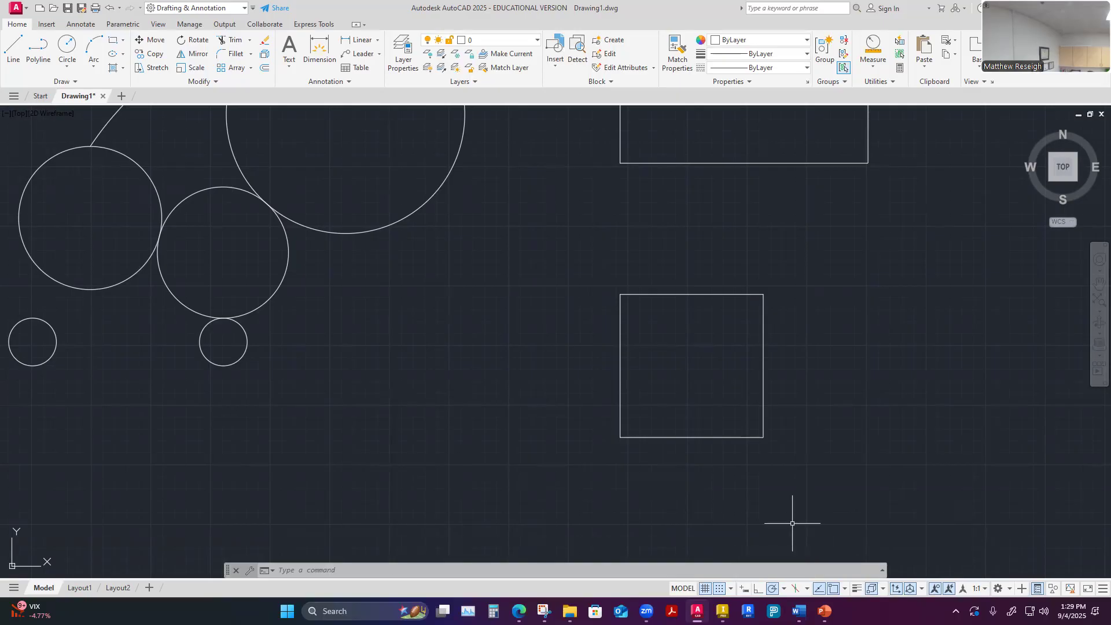
{"action": "left_click", "coordinate": [114, 40]}
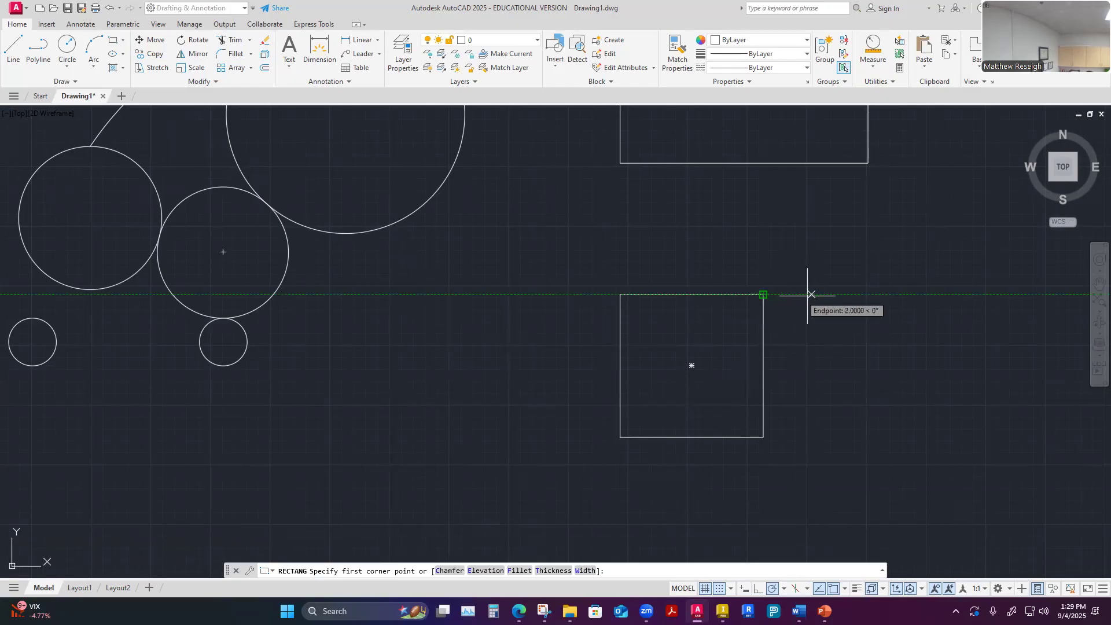
{"action": "left_click", "coordinate": [858, 295]}
{"action": "scroll", "coordinate": [863, 347], "scroll_direction": "down", "scroll_amount": 4}
{"action": "scroll", "coordinate": [922, 373], "scroll_direction": "up", "scroll_amount": 4}
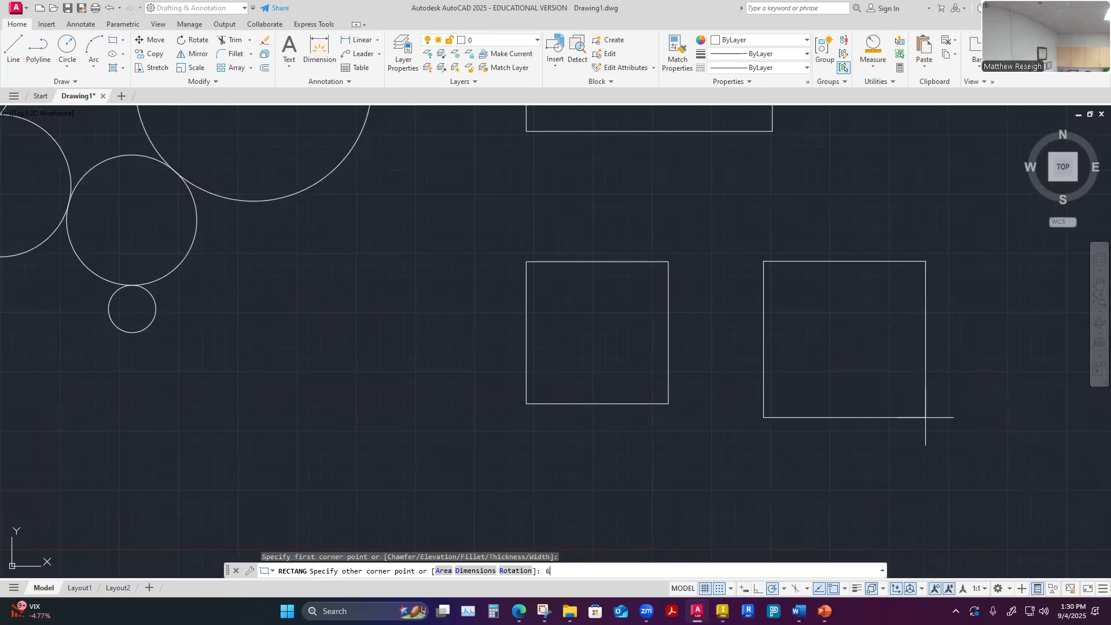
{"action": "type", "text": "6"}
{"action": "key", "text": "Return"}
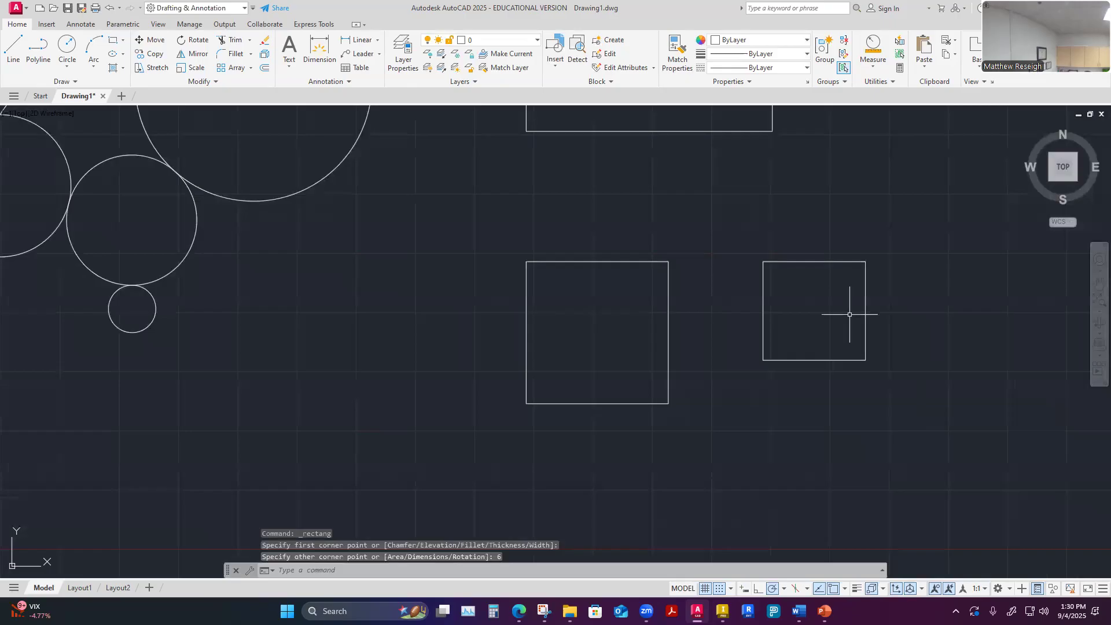
Delete the small rectangle to the right of the 6 by 6 square
{"action": "key", "text": "Escape"}
{"action": "left_click_drag", "start_coordinate": [736, 244], "coordinate": [885, 384]}
{"action": "key", "text": "Escape"}
{"action": "left_click", "coordinate": [742, 227]}
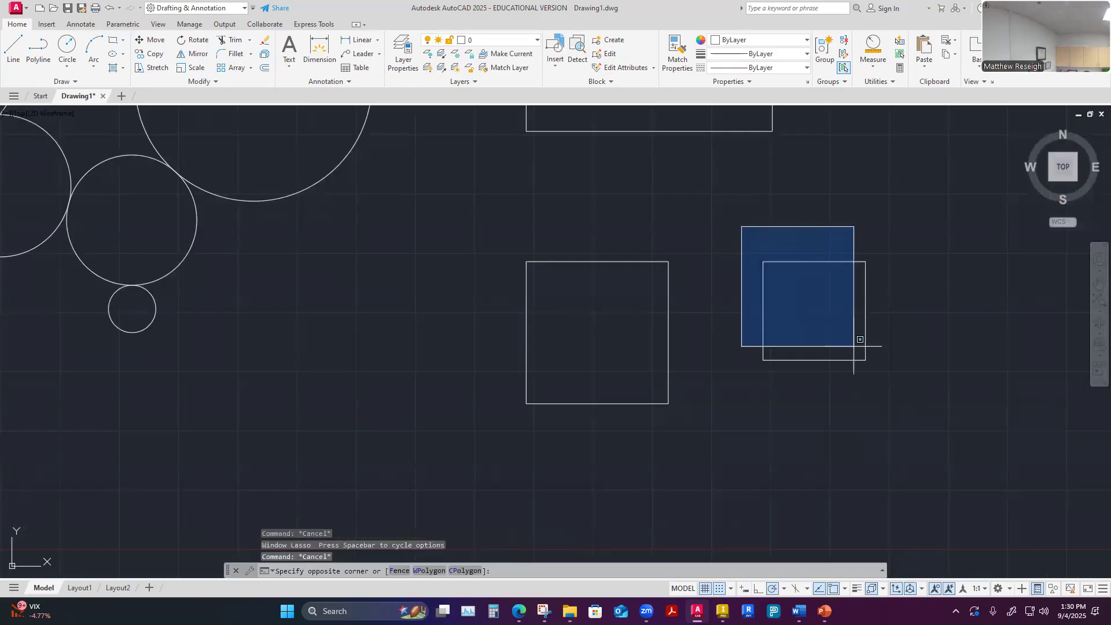
{"action": "left_click", "coordinate": [907, 387]}
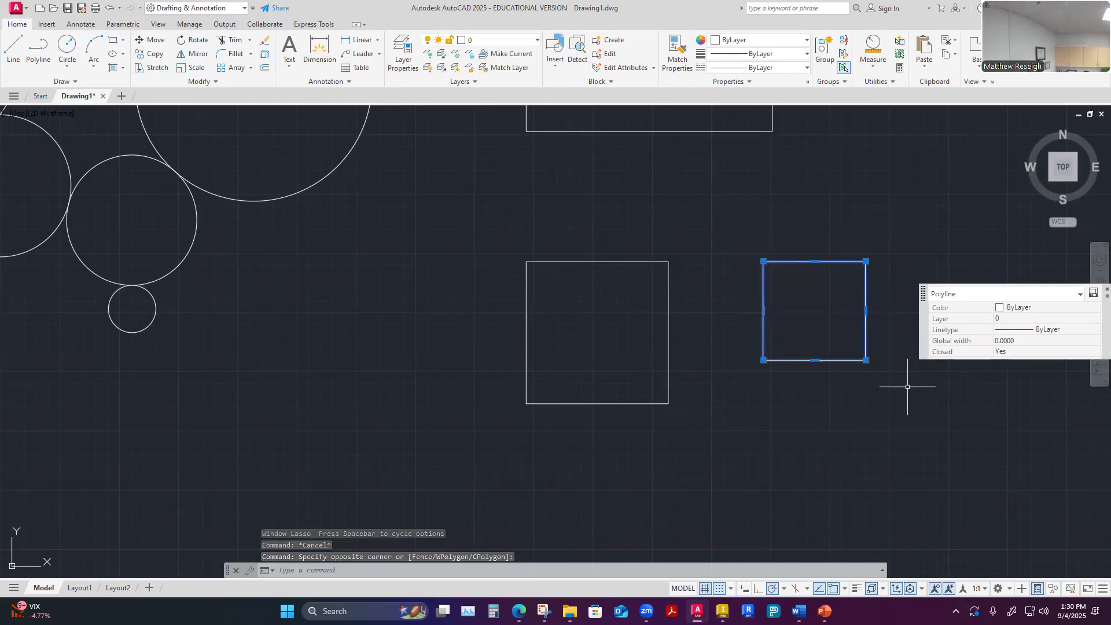
{"action": "key", "text": "Delete"}
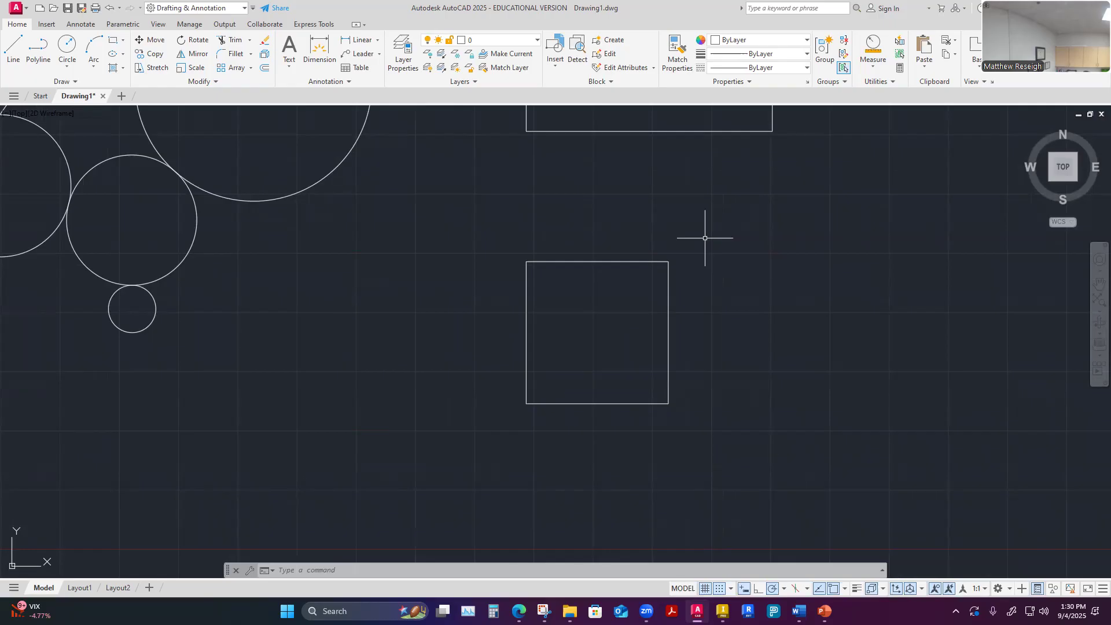
Review the available ellipse drawing methods without starting one
{"action": "scroll", "coordinate": [731, 253], "scroll_direction": "down", "scroll_amount": 2}
{"action": "scroll", "coordinate": [764, 232], "scroll_direction": "down", "scroll_amount": 2}
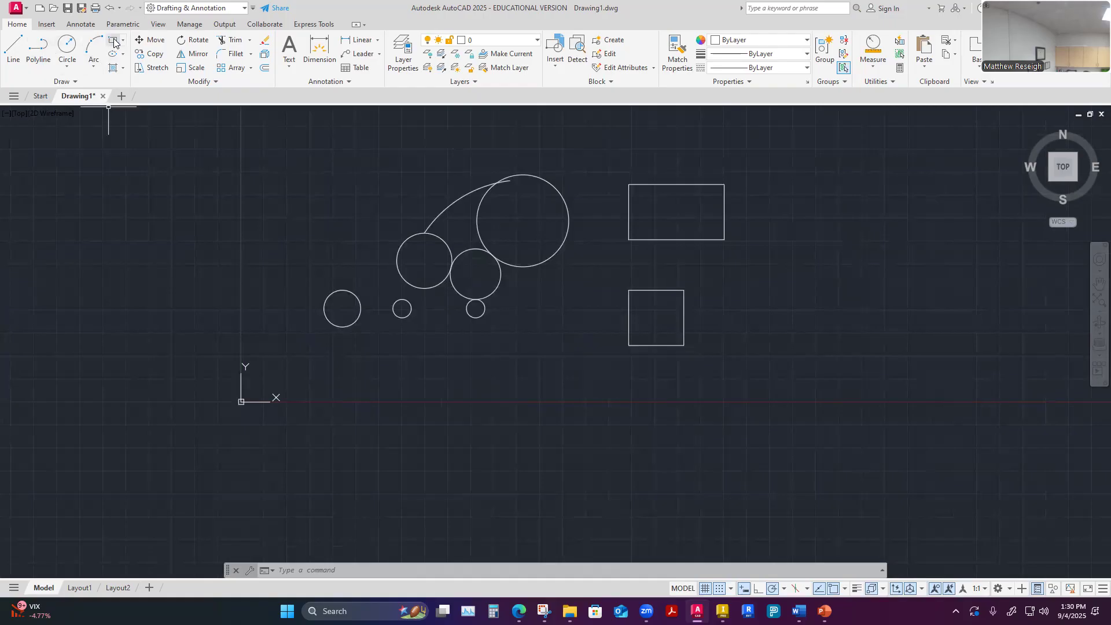
{"action": "left_click", "coordinate": [122, 55]}
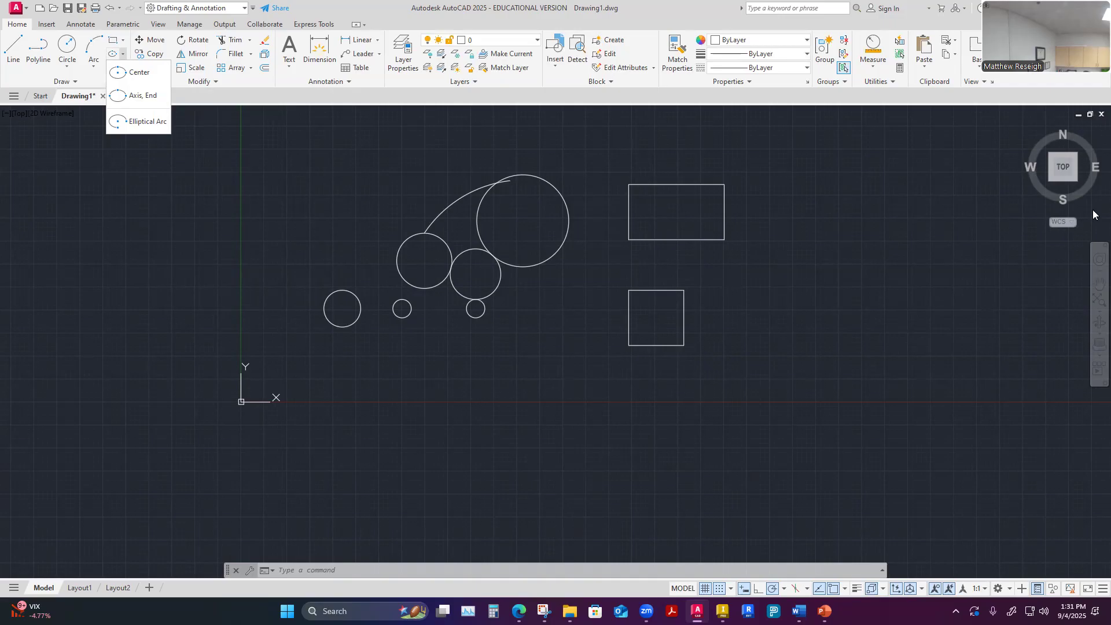
{"action": "left_click", "coordinate": [1067, 176]}
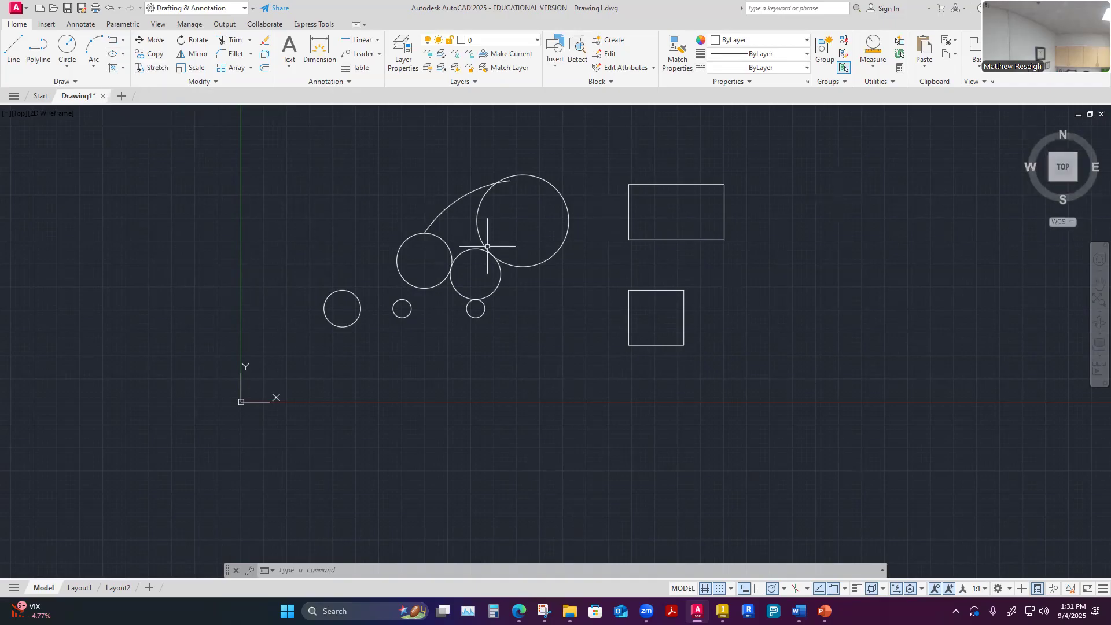
Look at the drawing tilted between Top and Front, and restore the Top view
{"action": "left_click", "coordinate": [1064, 184]}
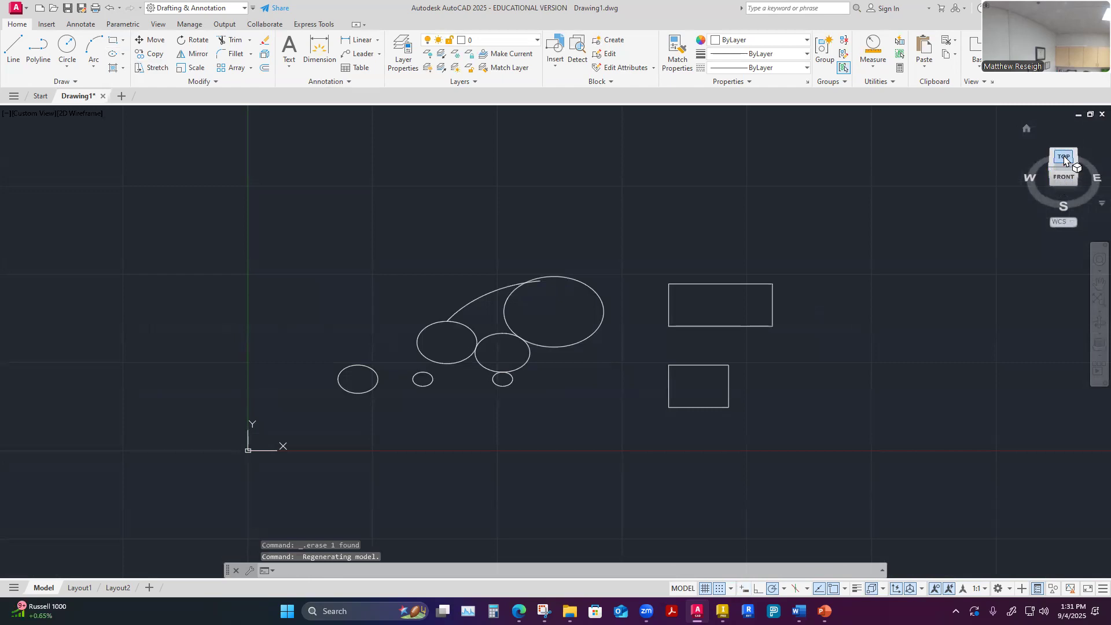
{"action": "left_click", "coordinate": [1064, 155]}
{"action": "scroll", "coordinate": [508, 347], "scroll_direction": "up", "scroll_amount": 5}
{"action": "scroll", "coordinate": [508, 350], "scroll_direction": "down", "scroll_amount": 2}
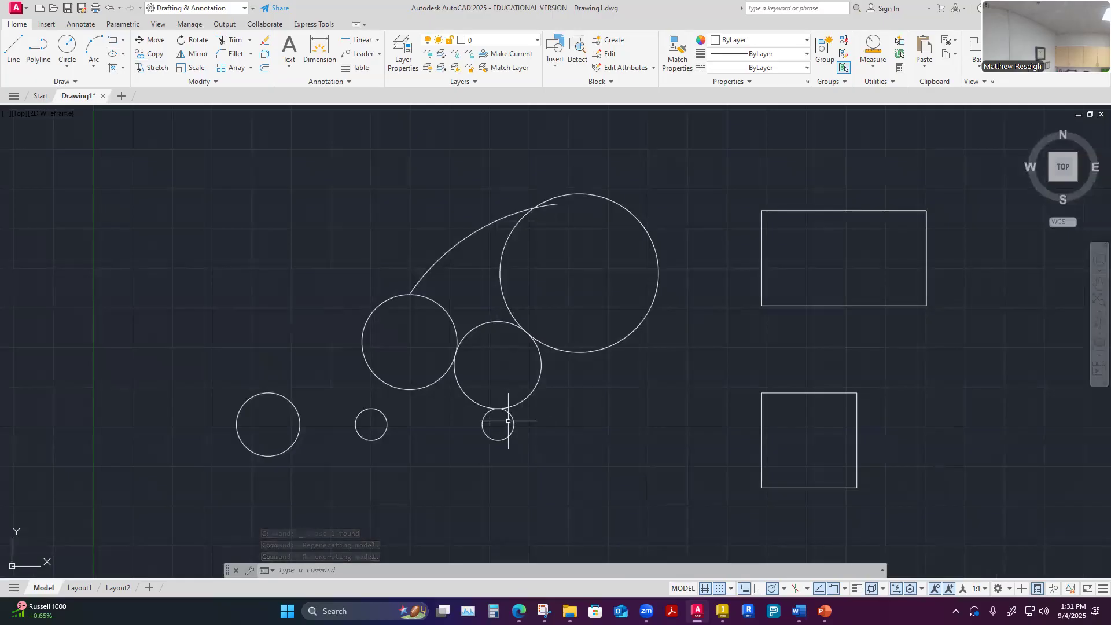
{"action": "scroll", "coordinate": [492, 449], "scroll_direction": "down", "scroll_amount": 4}
{"action": "scroll", "coordinate": [340, 482], "scroll_direction": "up", "scroll_amount": 4}
{"action": "scroll", "coordinate": [422, 427], "scroll_direction": "up", "scroll_amount": 2}
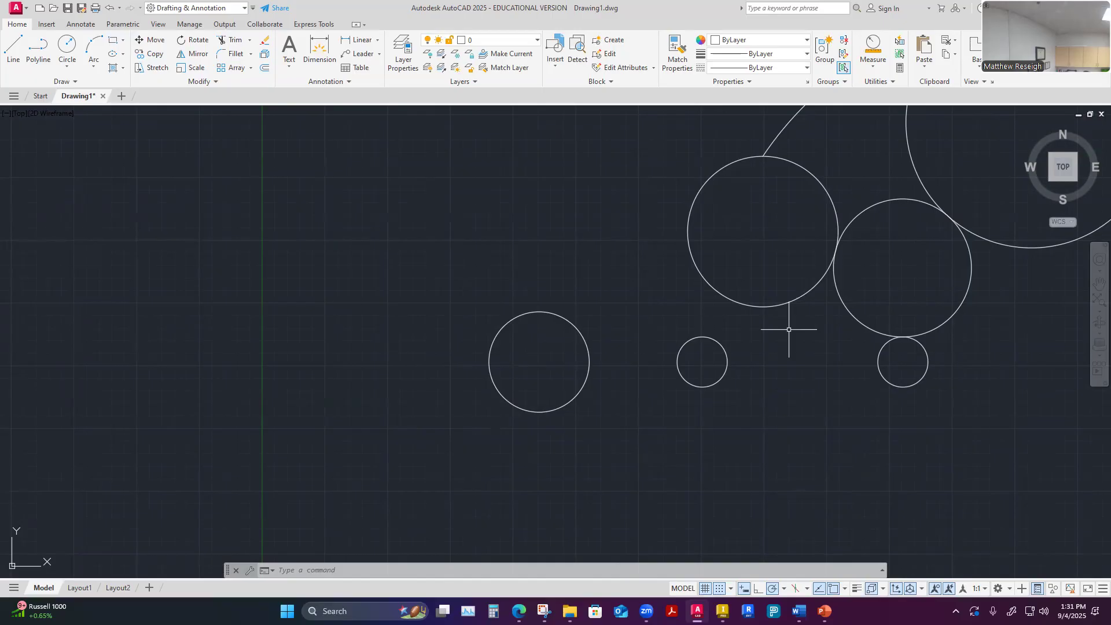
Tilt the view between Top and Front and examine the shape of the circles seen at an angle
{"action": "left_click", "coordinate": [1064, 182]}
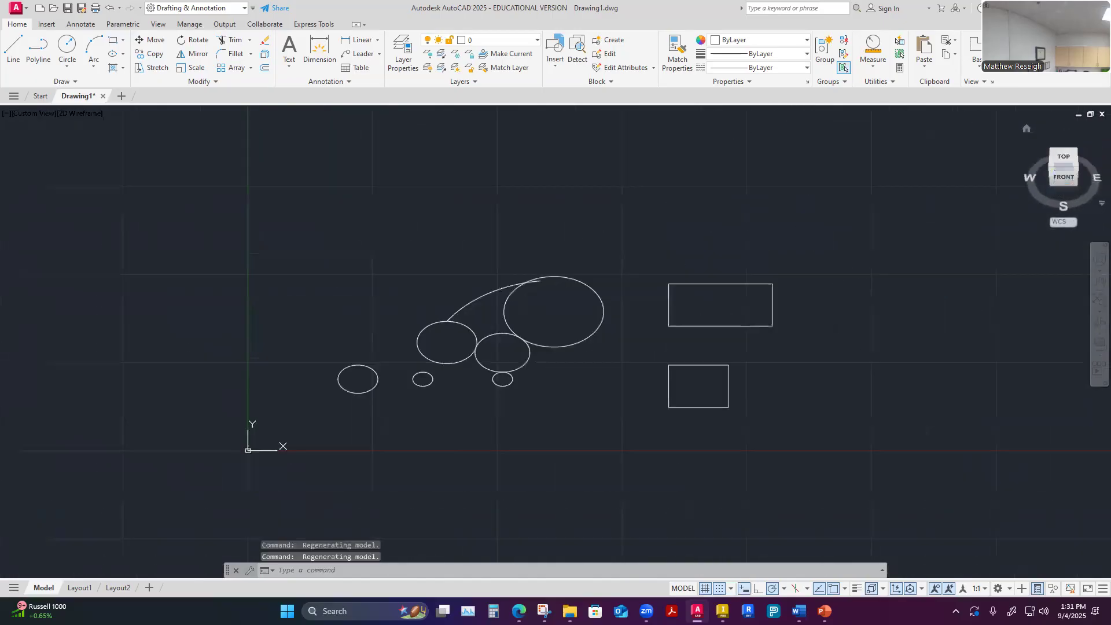
{"action": "scroll", "coordinate": [324, 383], "scroll_direction": "up", "scroll_amount": 2}
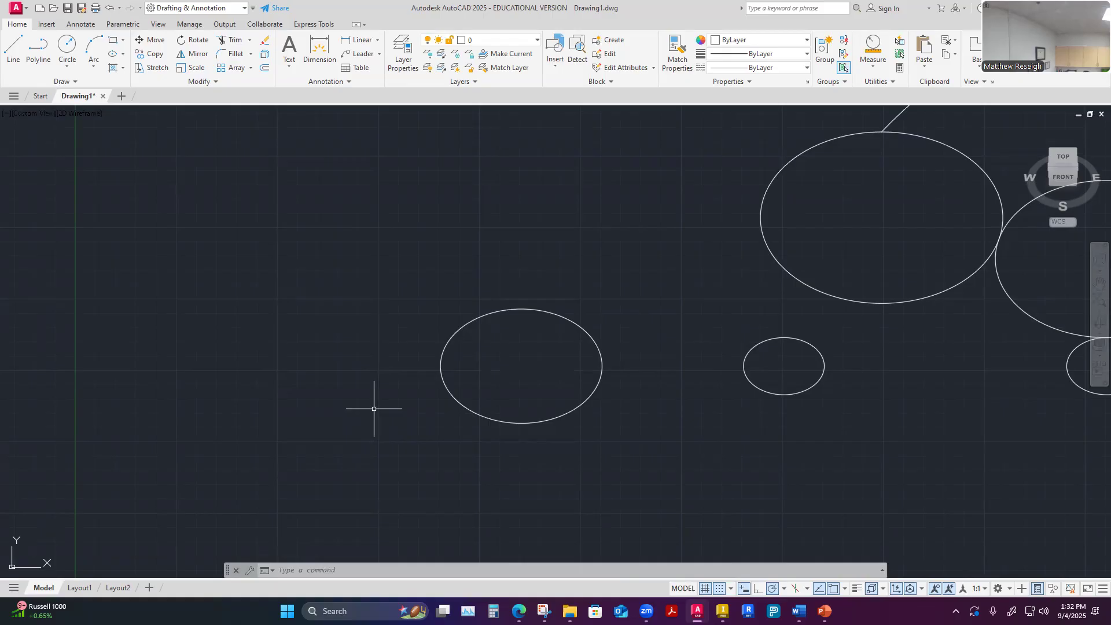
{"action": "scroll", "coordinate": [454, 359], "scroll_direction": "down", "scroll_amount": 3}
{"action": "scroll", "coordinate": [457, 360], "scroll_direction": "up", "scroll_amount": 3}
{"action": "scroll", "coordinate": [463, 360], "scroll_direction": "down", "scroll_amount": 2}
{"action": "scroll", "coordinate": [464, 360], "scroll_direction": "down", "scroll_amount": 2}
{"action": "scroll", "coordinate": [489, 377], "scroll_direction": "up", "scroll_amount": 2}
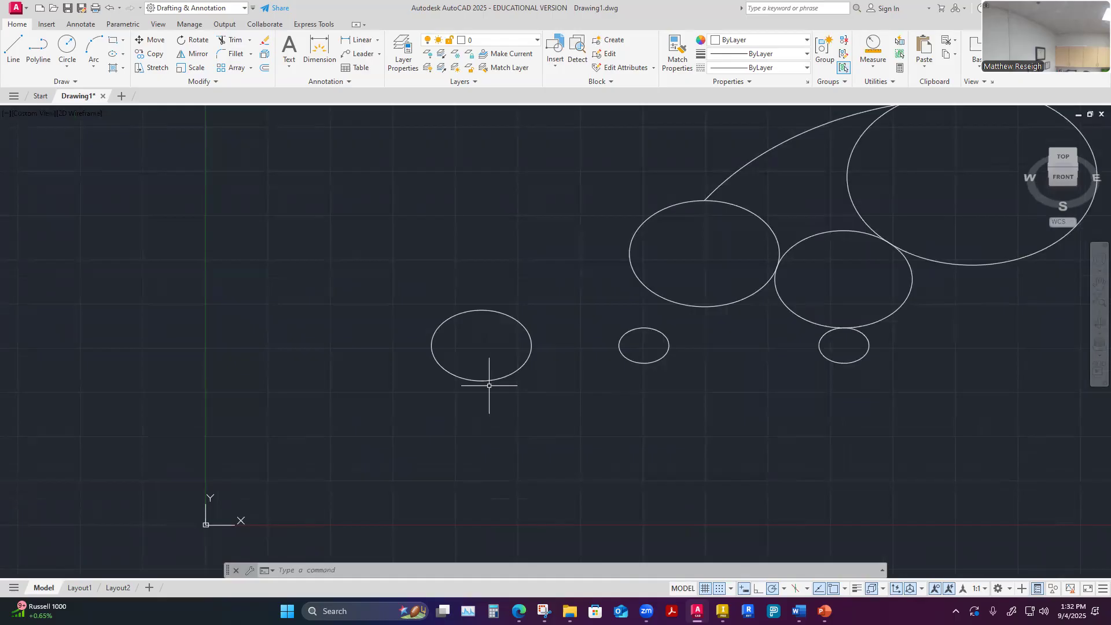
{"action": "scroll", "coordinate": [460, 419], "scroll_direction": "down", "scroll_amount": 2}
{"action": "scroll", "coordinate": [454, 412], "scroll_direction": "up", "scroll_amount": 2}
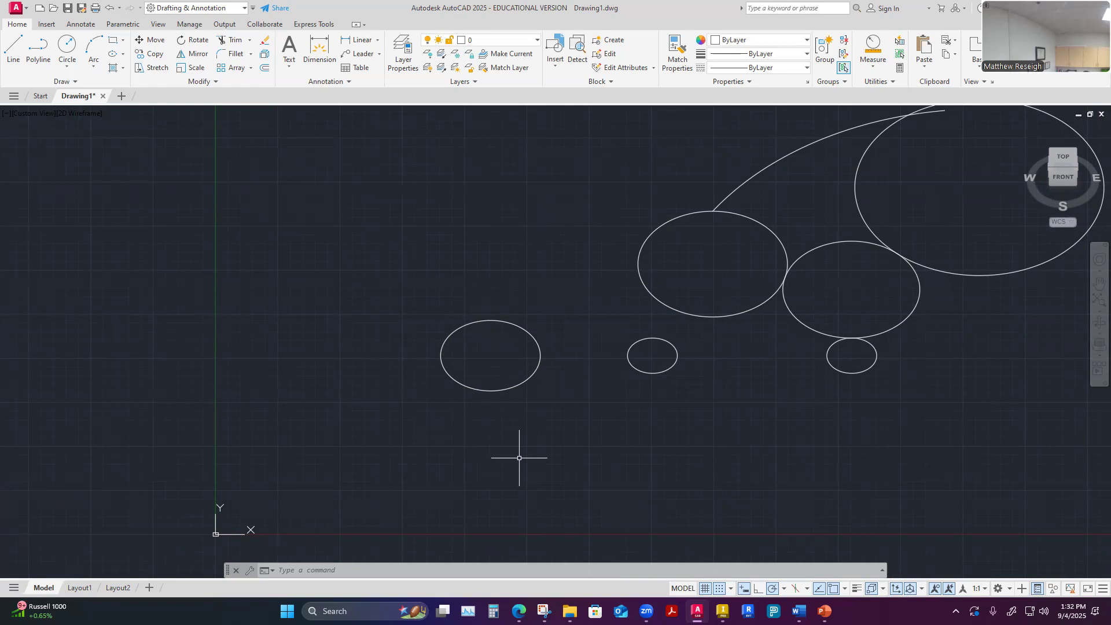
Restore the Top view of the drawing after examining the tilted circles
{"action": "scroll", "coordinate": [520, 458], "scroll_direction": "up", "scroll_amount": 2}
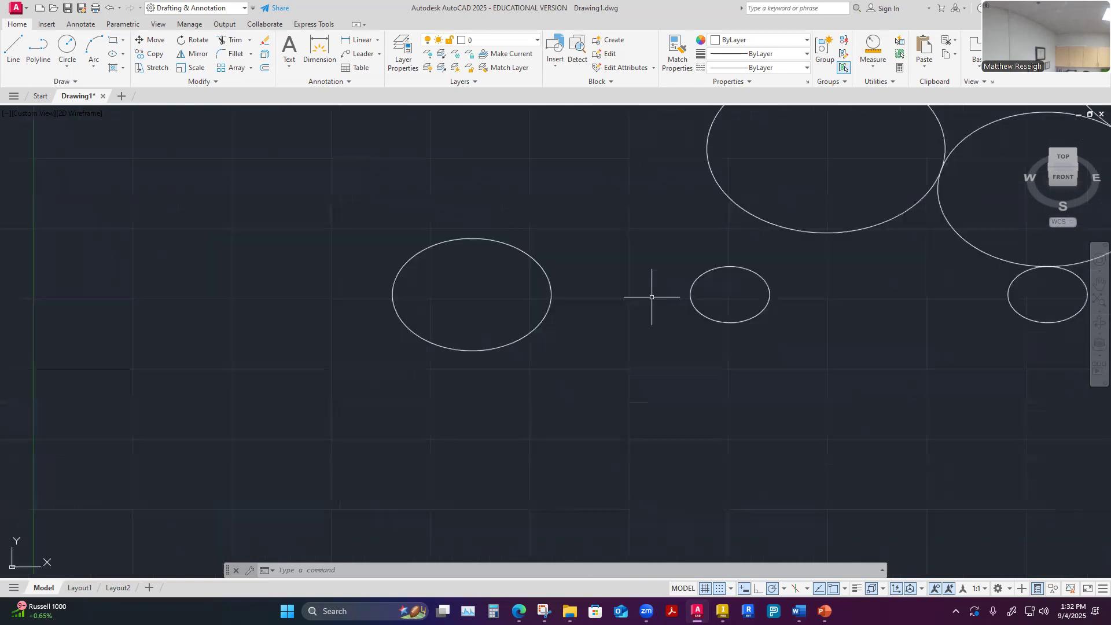
{"action": "left_click", "coordinate": [1052, 162]}
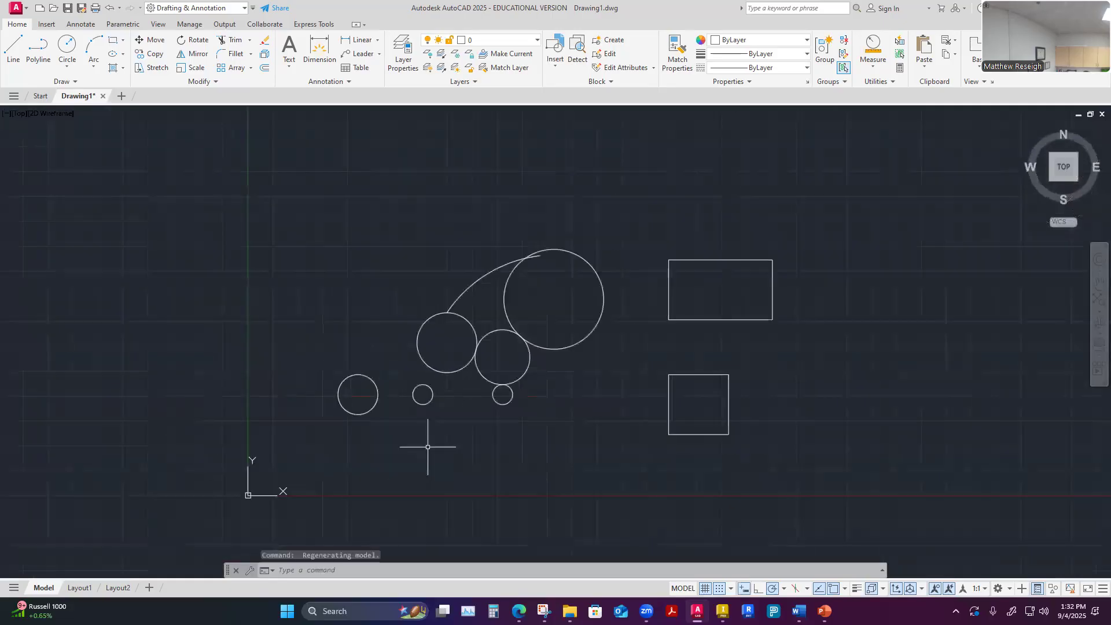
{"action": "scroll", "coordinate": [322, 419], "scroll_direction": "up", "scroll_amount": 2}
Start a center-based ellipse below the rightmost small circle, with its first axis endpoint 2 units from the center at 0°
{"action": "left_click", "coordinate": [123, 55]}
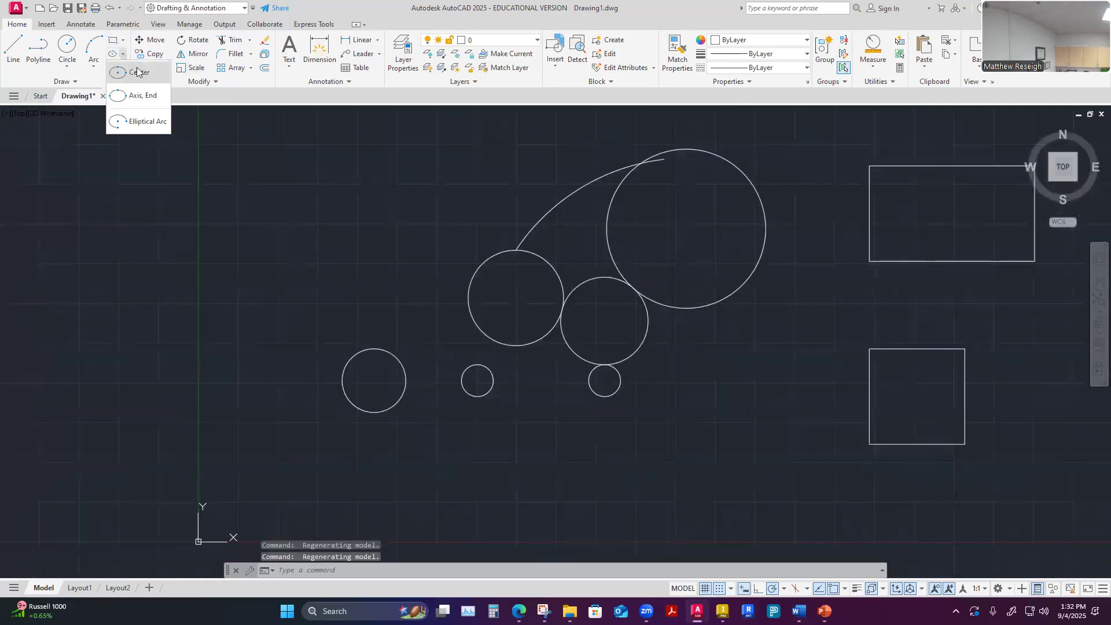
{"action": "left_click", "coordinate": [139, 74]}
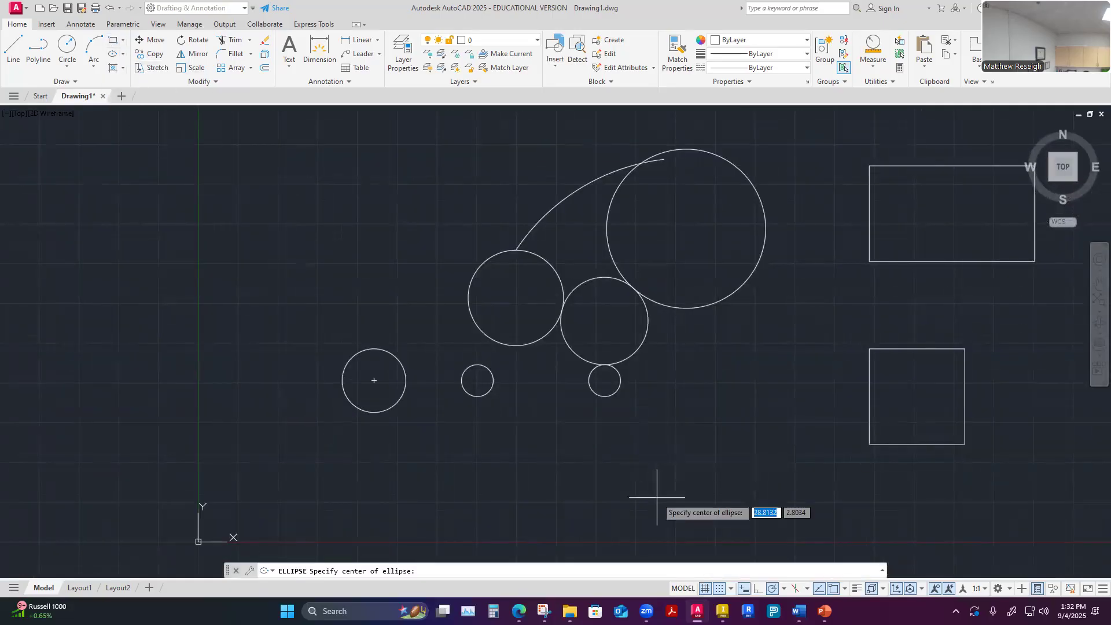
{"action": "left_click", "coordinate": [621, 463]}
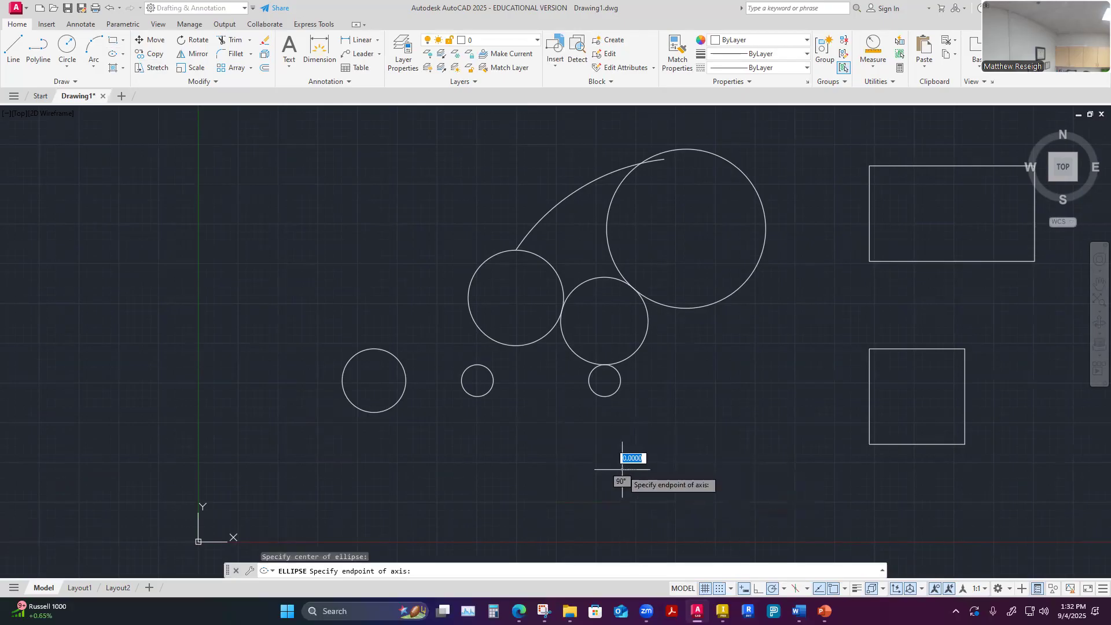
{"action": "scroll", "coordinate": [624, 467], "scroll_direction": "up", "scroll_amount": 2}
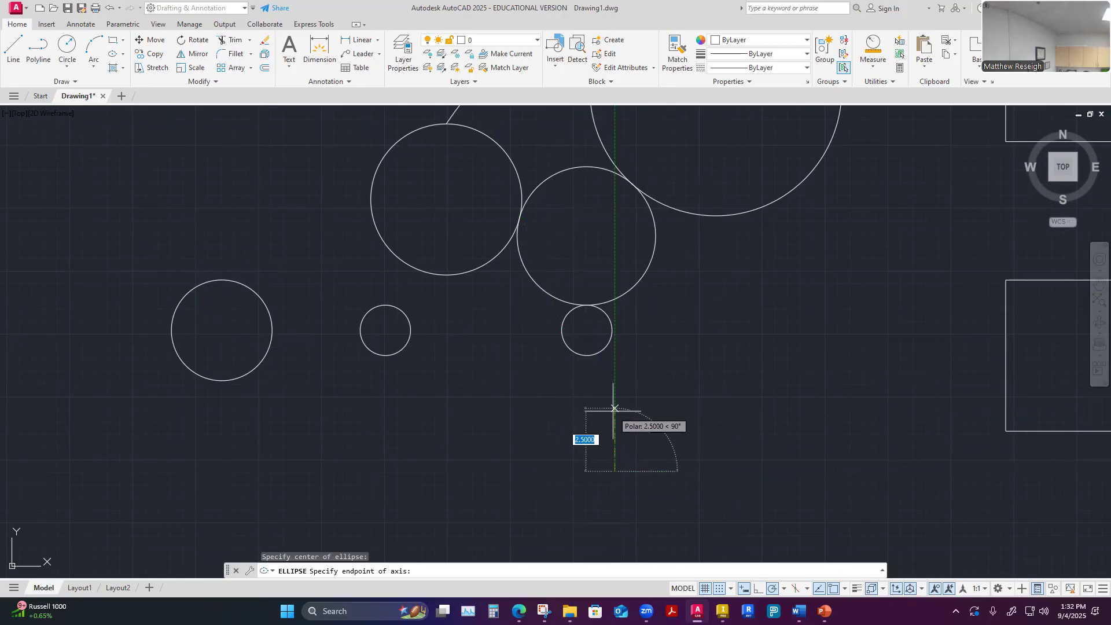
{"action": "type", "text": "2"}
{"action": "key", "text": "Tab"}
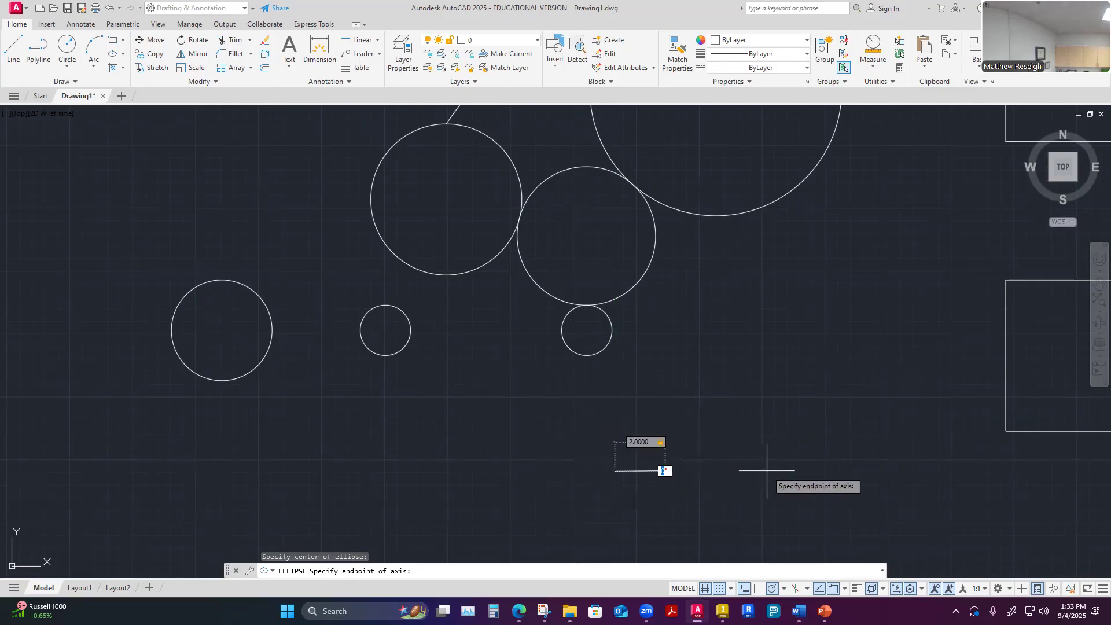
{"action": "type", "text": "0"}
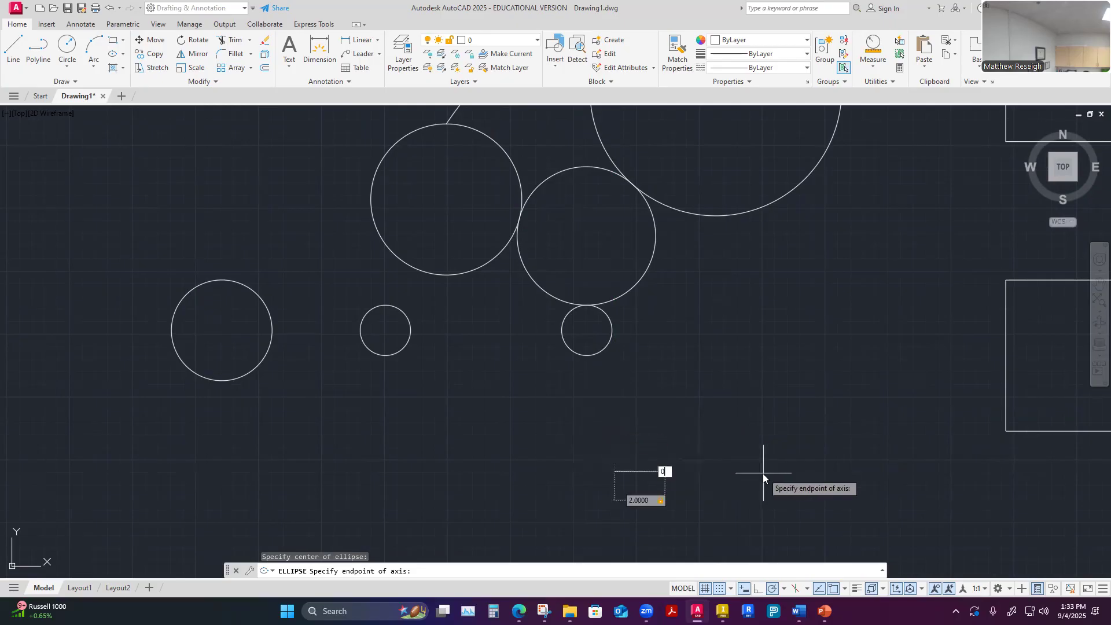
{"action": "key", "text": "Return"}
Complete the ellipse with a distance of 1 unit from its center to the other axis
{"action": "scroll", "coordinate": [746, 397], "scroll_direction": "down", "scroll_amount": 2}
{"action": "scroll", "coordinate": [739, 397], "scroll_direction": "up", "scroll_amount": 6}
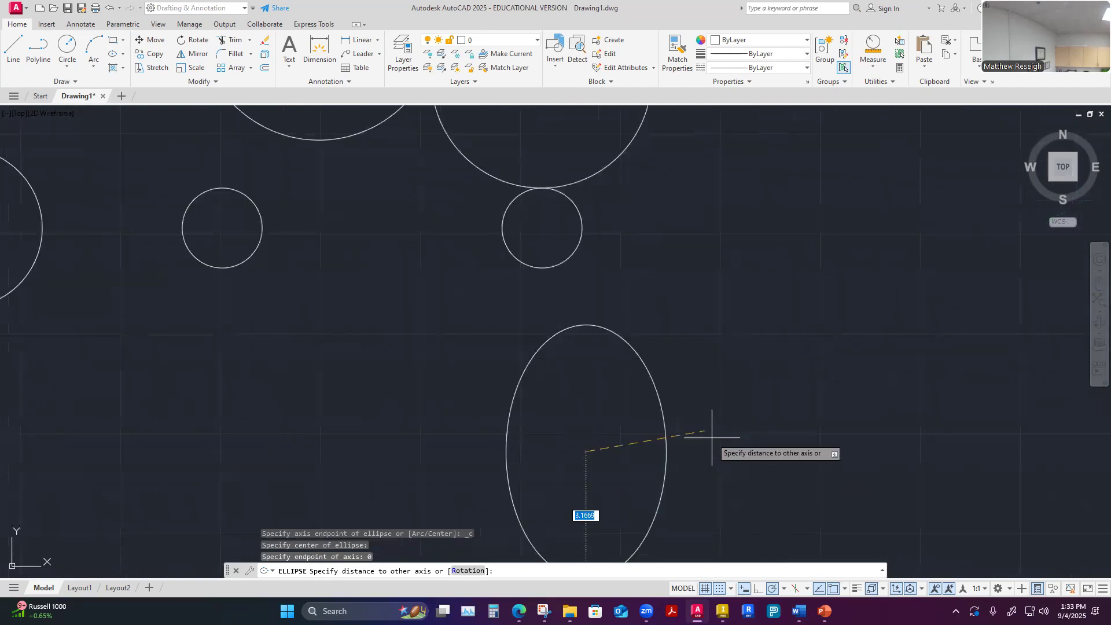
{"action": "scroll", "coordinate": [665, 420], "scroll_direction": "up", "scroll_amount": 2}
{"action": "scroll", "coordinate": [665, 422], "scroll_direction": "down", "scroll_amount": 6}
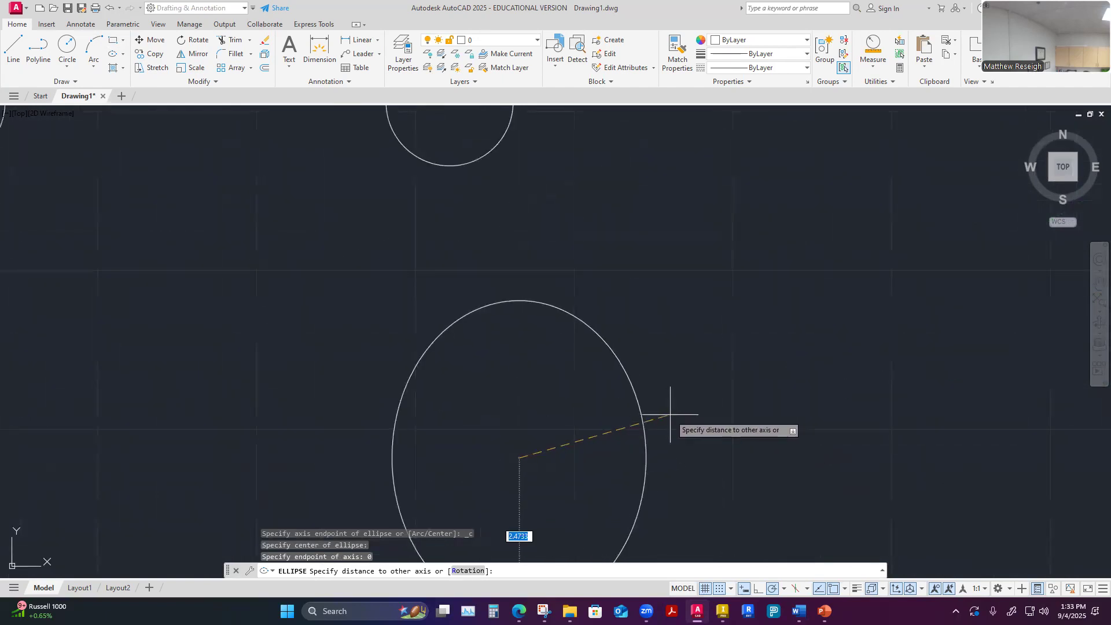
{"action": "scroll", "coordinate": [671, 452], "scroll_direction": "up", "scroll_amount": 4}
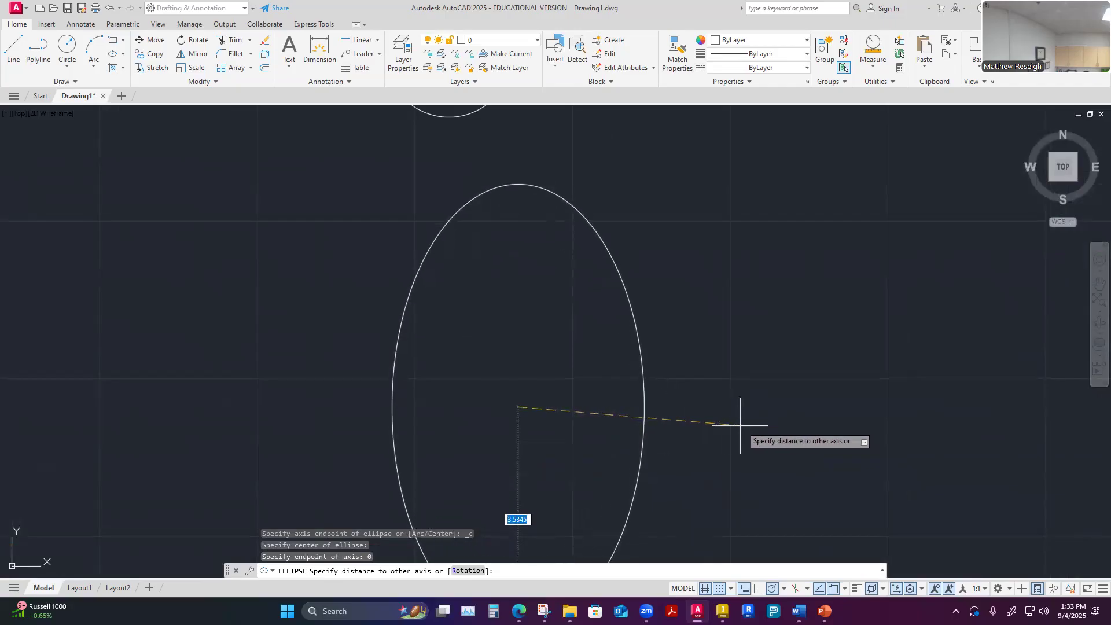
{"action": "scroll", "coordinate": [703, 405], "scroll_direction": "down", "scroll_amount": 2}
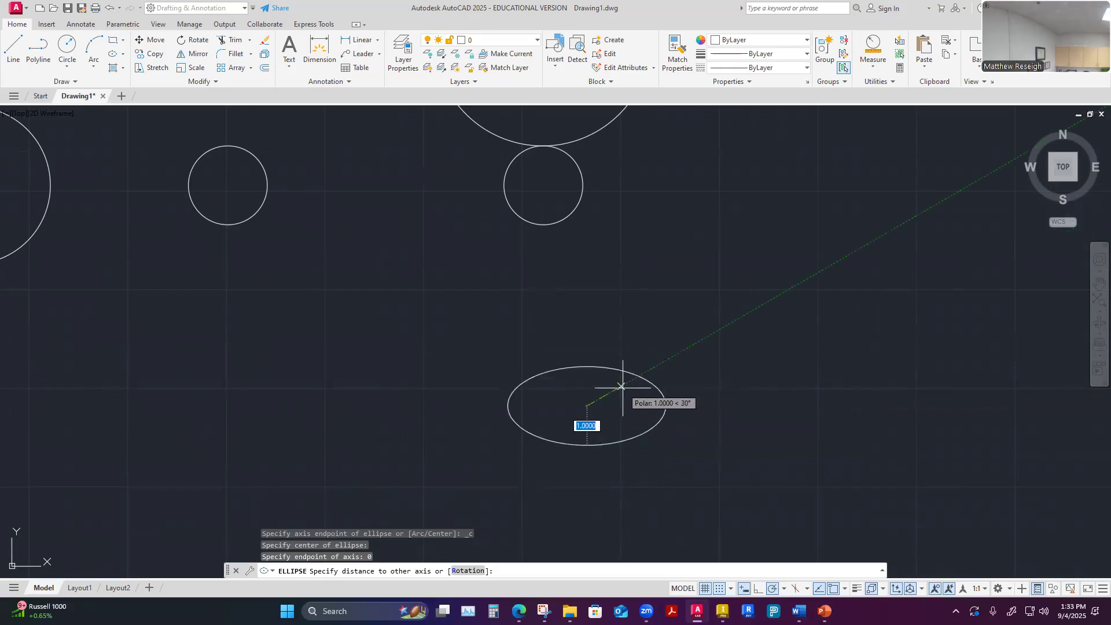
{"action": "type", "text": "1"}
{"action": "key", "text": "Return"}
{"action": "scroll", "coordinate": [604, 434], "scroll_direction": "up", "scroll_amount": 2}
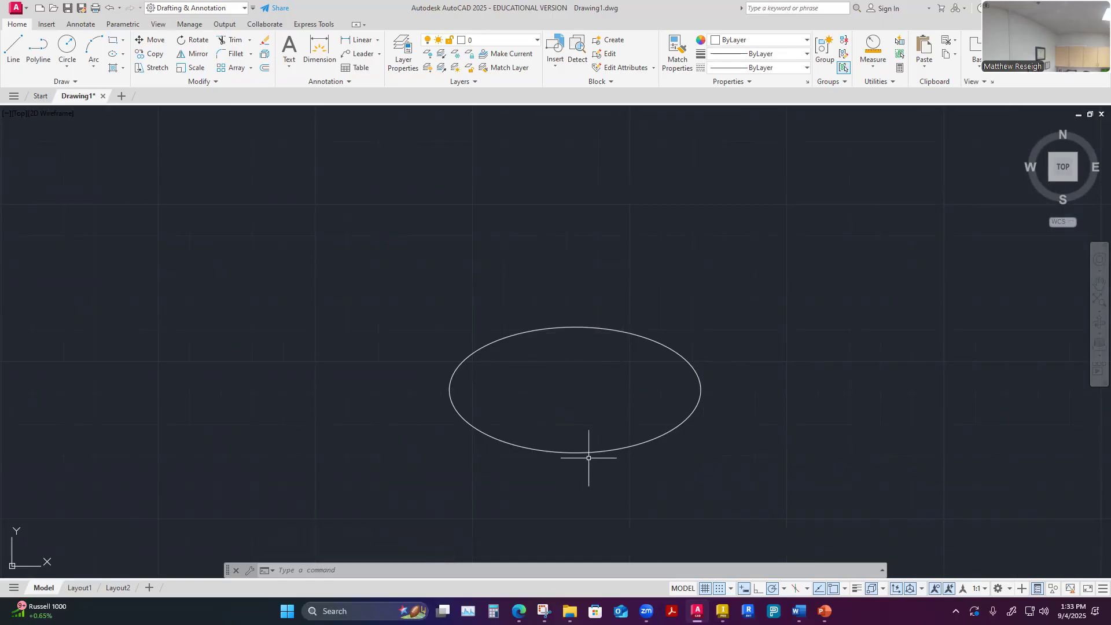
Review the ellipse methods and the Hatch, Gradient and Boundary options without starting a command
{"action": "left_click", "coordinate": [123, 54]}
{"action": "left_click", "coordinate": [123, 69]}
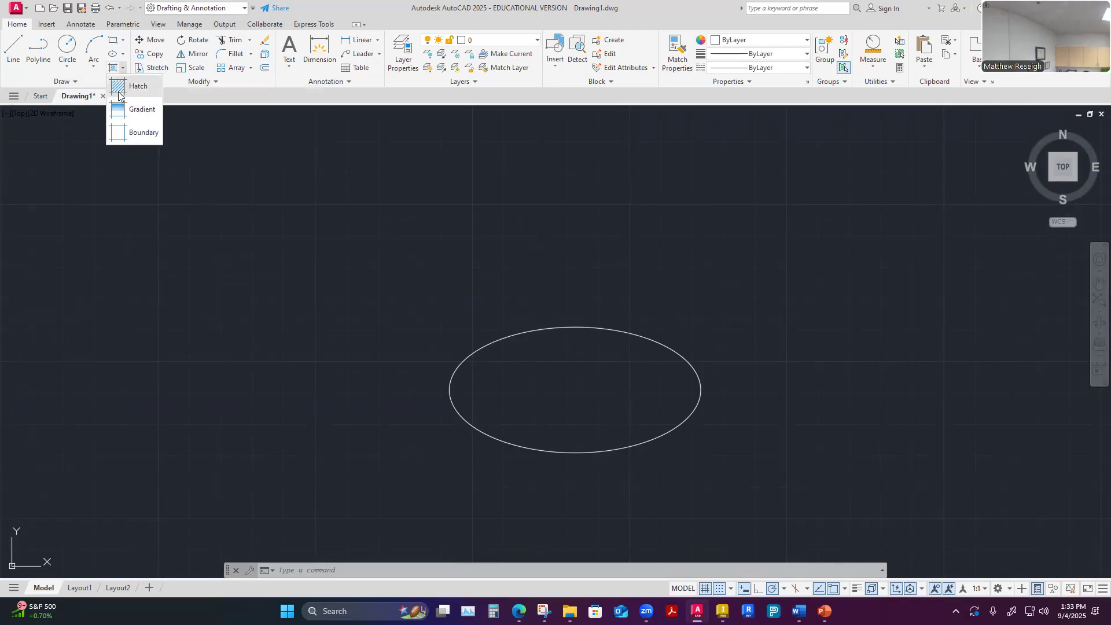
{"action": "scroll", "coordinate": [345, 336], "scroll_direction": "down", "scroll_amount": 6}
{"action": "scroll", "coordinate": [346, 335], "scroll_direction": "up", "scroll_amount": 4}
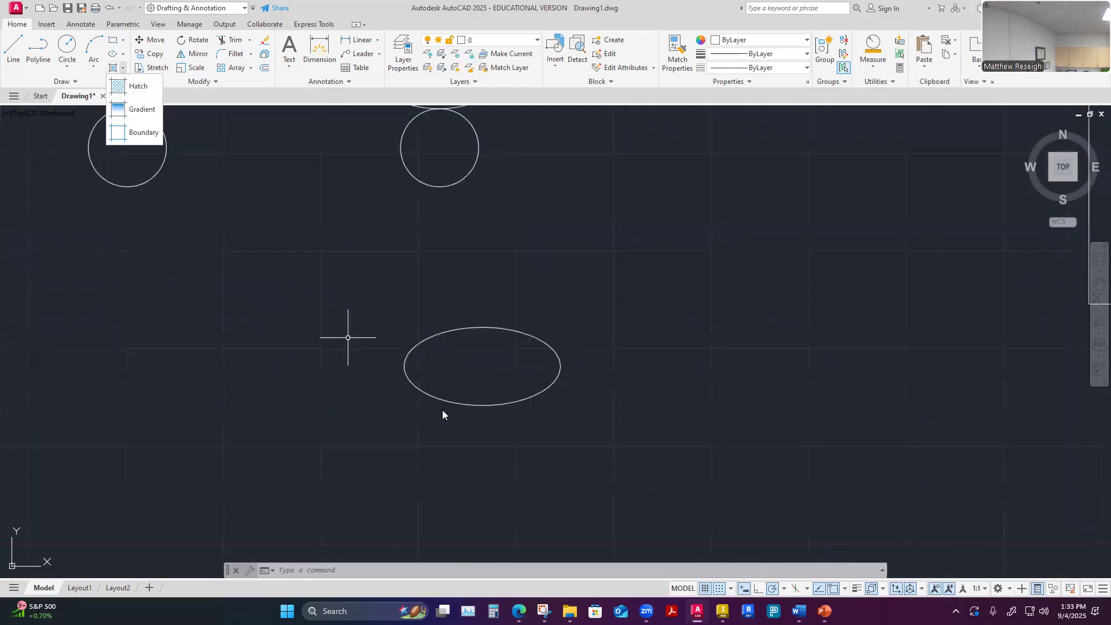
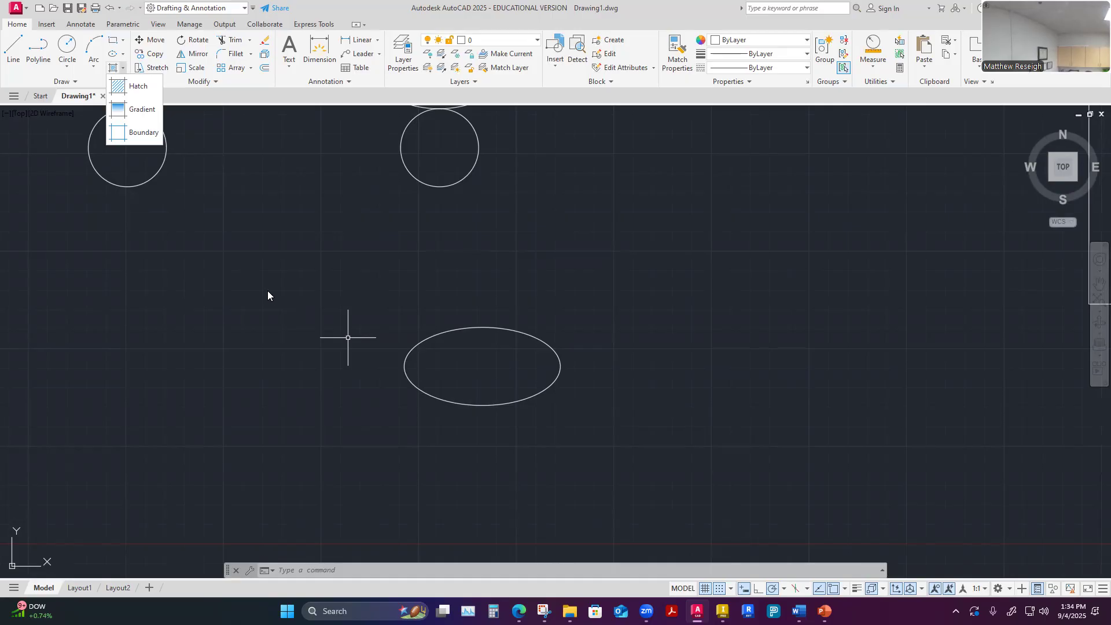
Examine the ellipse, the overall drawing, and the arc and tangent circles up close
{"action": "scroll", "coordinate": [507, 347], "scroll_direction": "down", "scroll_amount": 1}
{"action": "scroll", "coordinate": [502, 349], "scroll_direction": "up", "scroll_amount": 1}
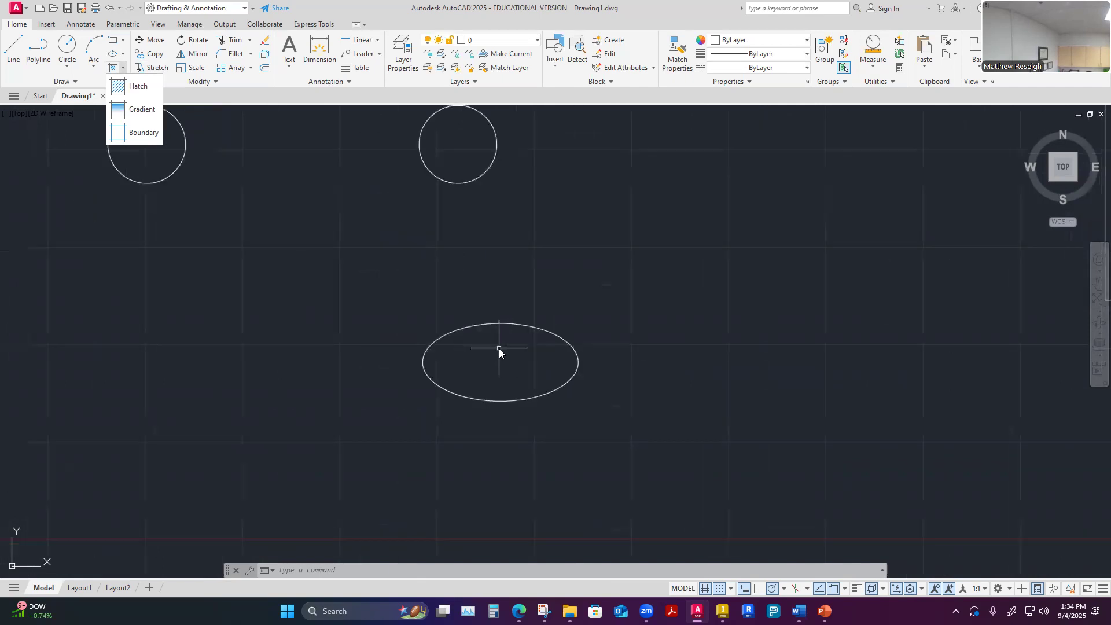
{"action": "scroll", "coordinate": [499, 348], "scroll_direction": "up", "scroll_amount": 2}
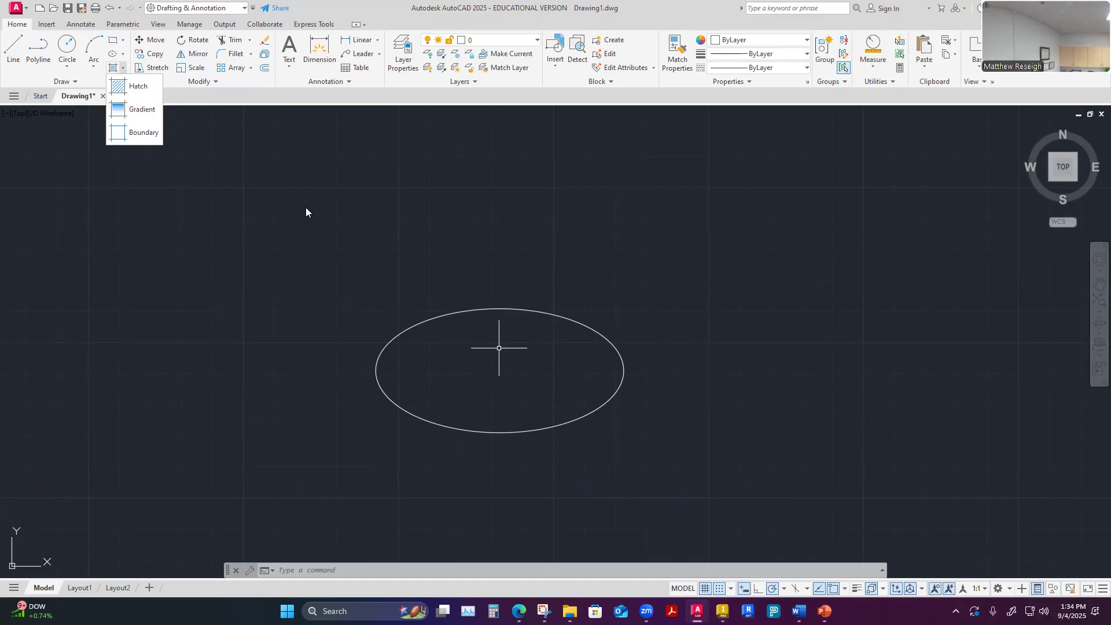
{"action": "left_click", "coordinate": [122, 68]}
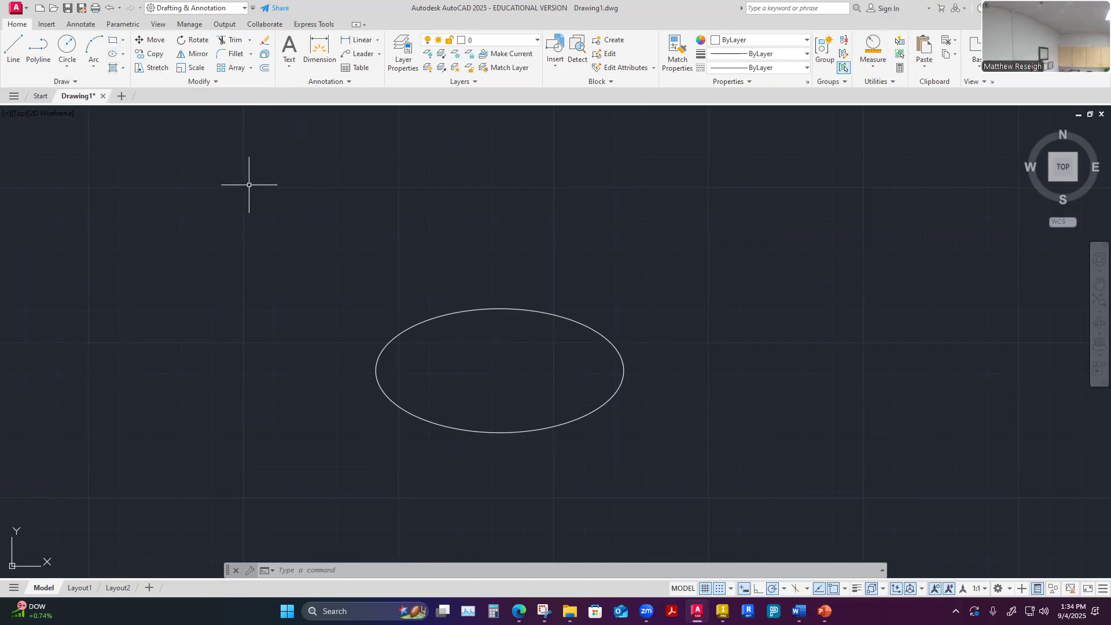
{"action": "scroll", "coordinate": [347, 303], "scroll_direction": "down", "scroll_amount": 10}
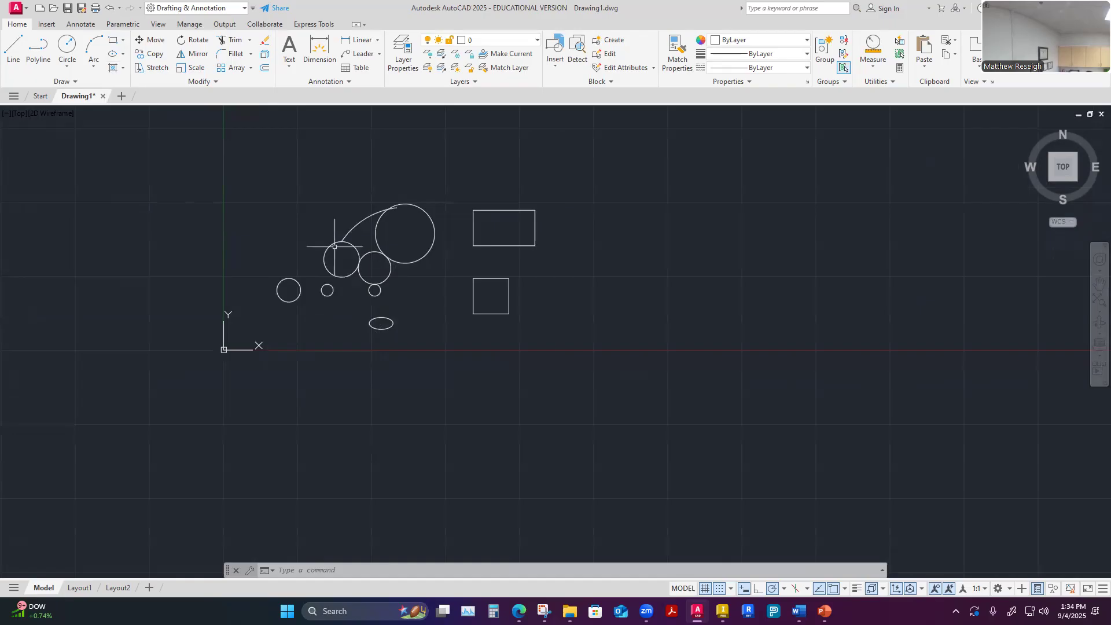
{"action": "scroll", "coordinate": [296, 221], "scroll_direction": "up", "scroll_amount": 3}
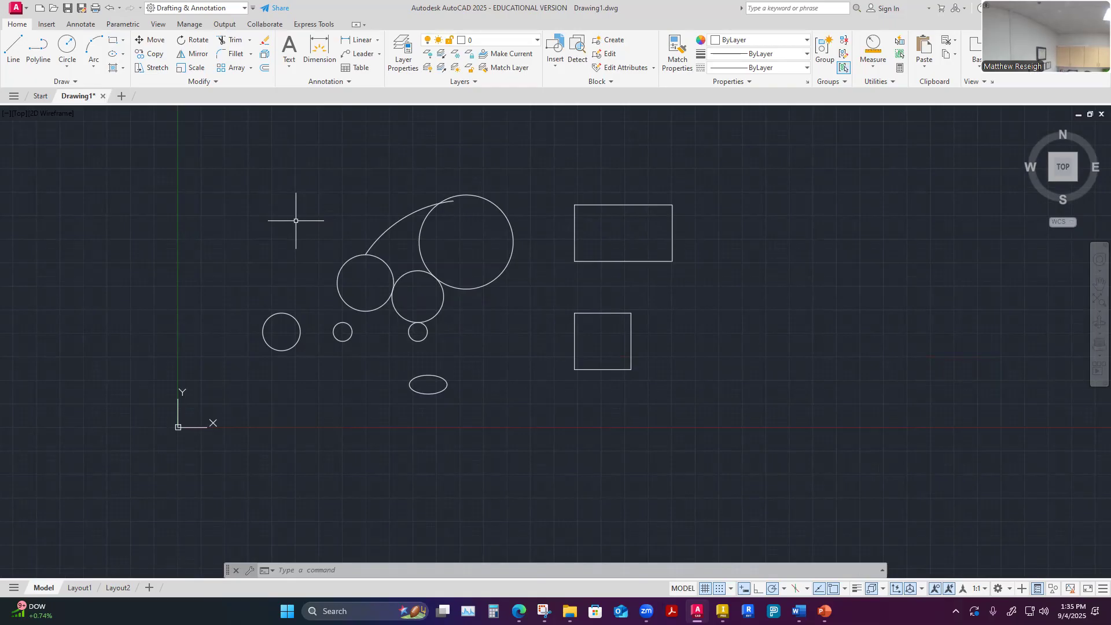
{"action": "scroll", "coordinate": [389, 206], "scroll_direction": "up", "scroll_amount": 4}
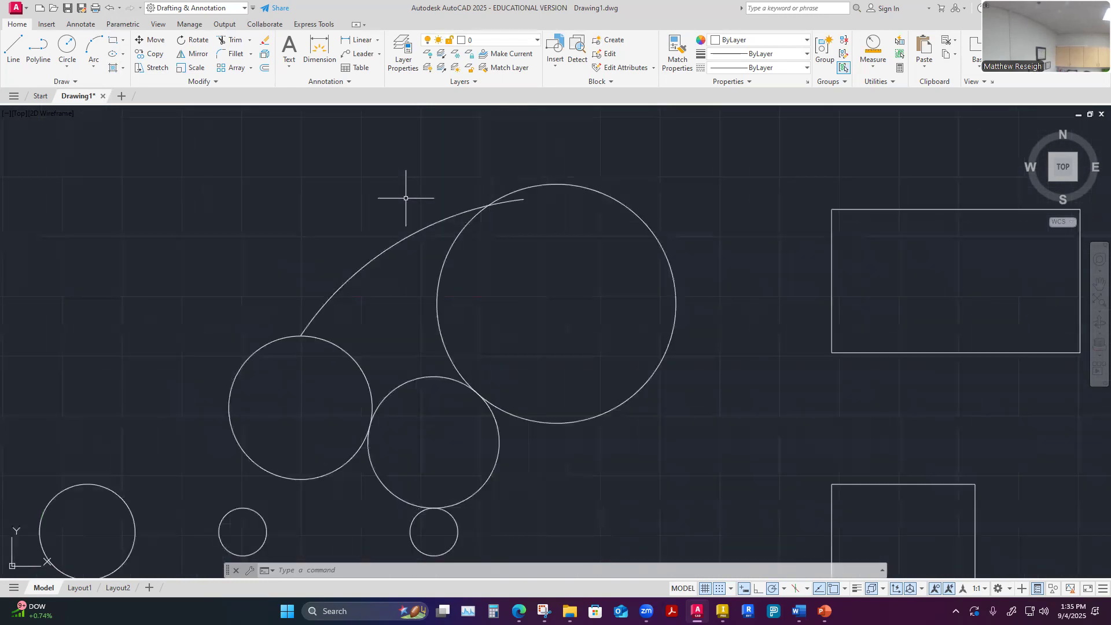
{"action": "scroll", "coordinate": [479, 175], "scroll_direction": "up", "scroll_amount": 2}
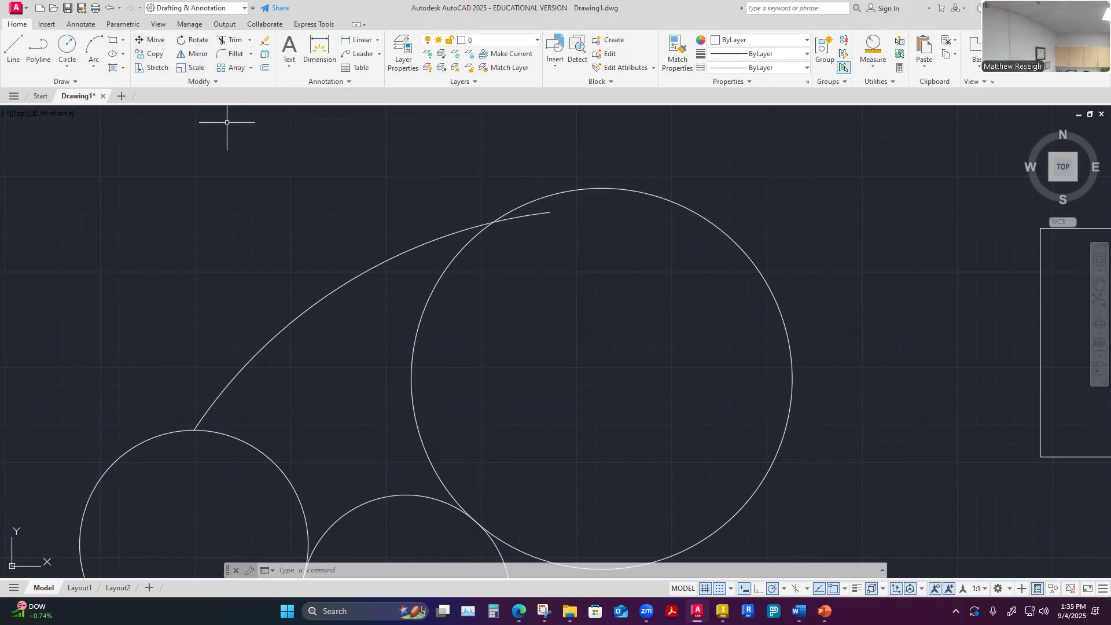
{"action": "middle_click_drag", "start_coordinate": [236, 287], "coordinate": [272, 263]}
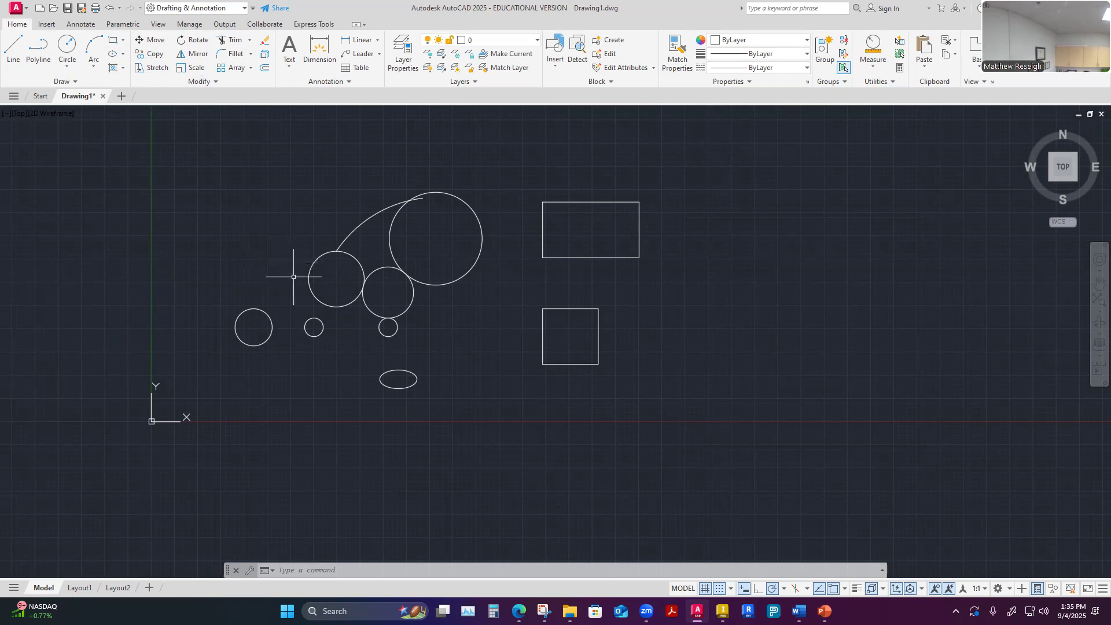
{"action": "scroll", "coordinate": [299, 287], "scroll_direction": "up", "scroll_amount": 3}
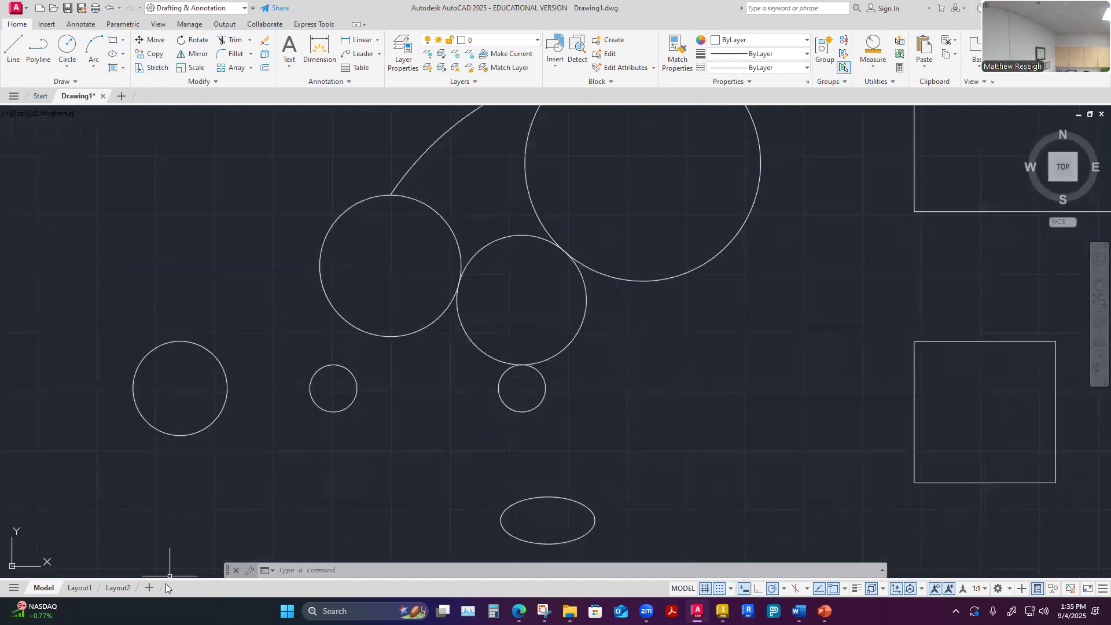
Check the quick properties of the leftmost circle, leaving it deselected
{"action": "left_click", "coordinate": [193, 343]}
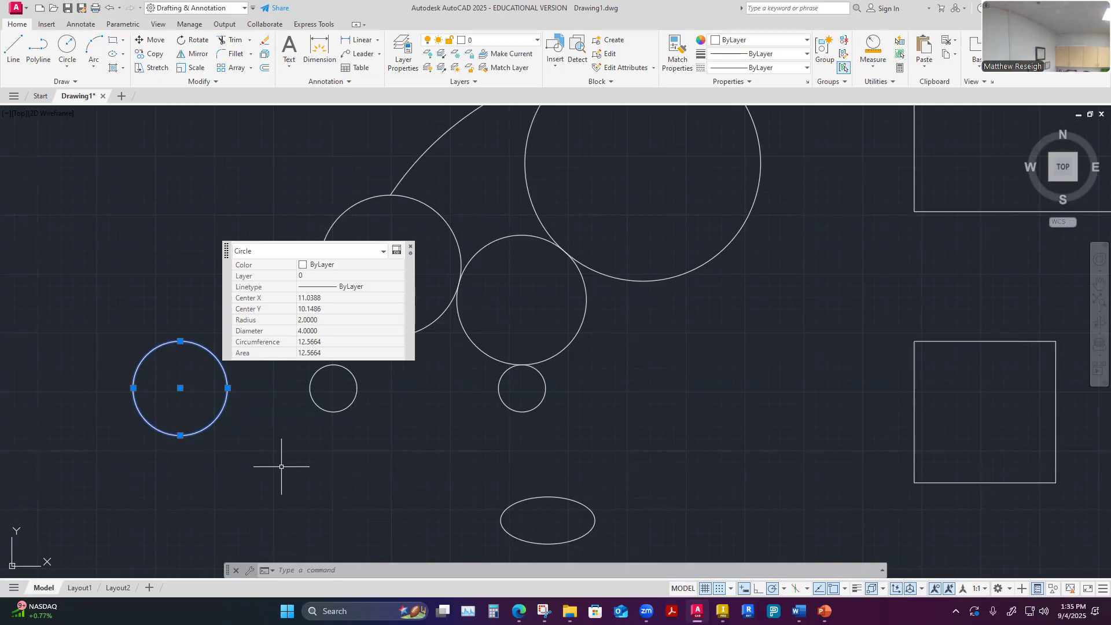
{"action": "key", "text": "Escape"}
{"action": "key", "text": "Escape"}
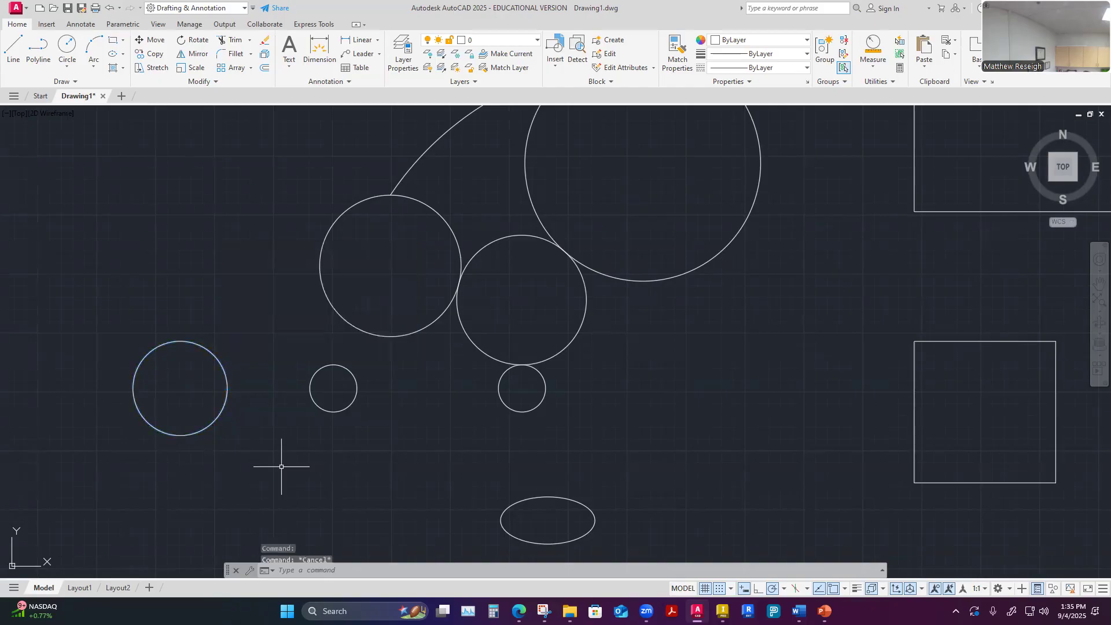
{"action": "scroll", "coordinate": [197, 391], "scroll_direction": "down", "scroll_amount": 5}
{"action": "scroll", "coordinate": [205, 392], "scroll_direction": "up", "scroll_amount": 5}
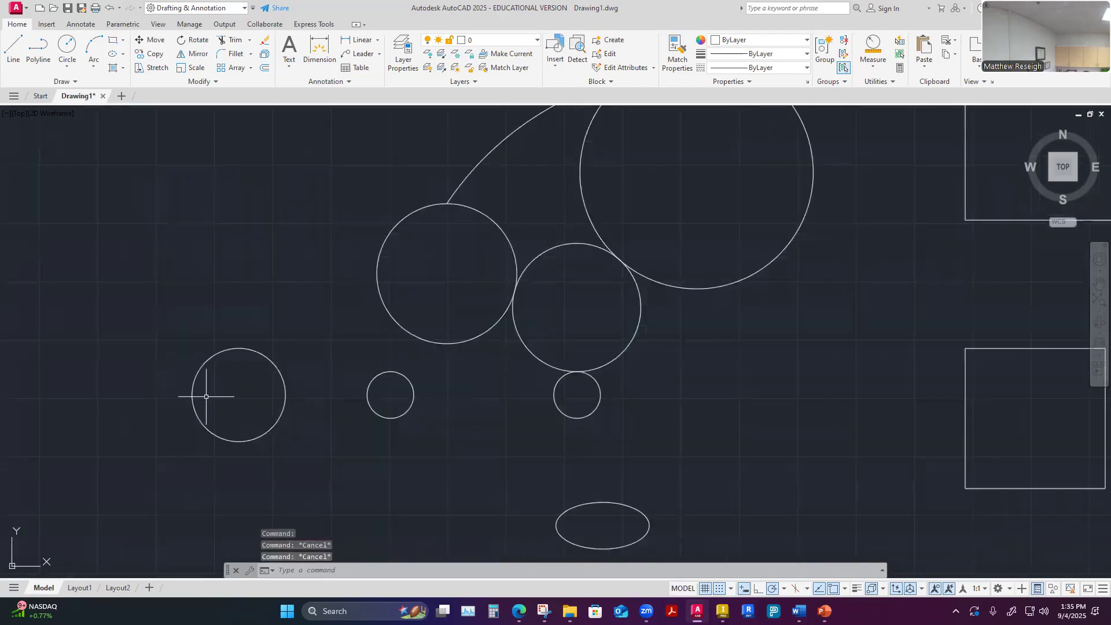
{"action": "scroll", "coordinate": [287, 469], "scroll_direction": "down", "scroll_amount": 4}
{"action": "scroll", "coordinate": [272, 463], "scroll_direction": "up", "scroll_amount": 3}
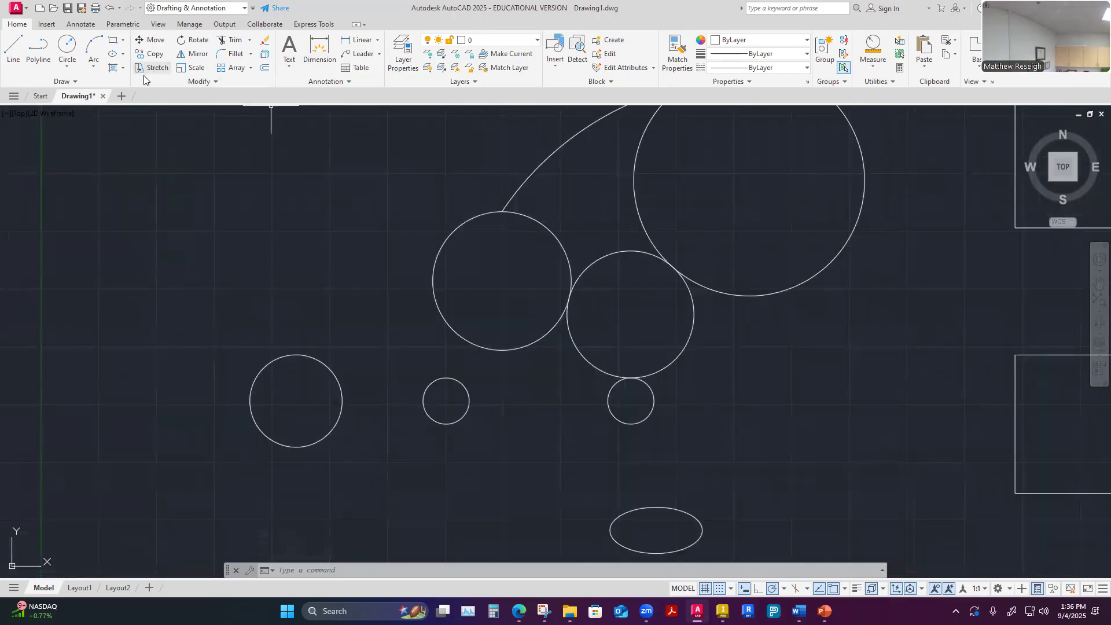
{"action": "left_click", "coordinate": [151, 40]}
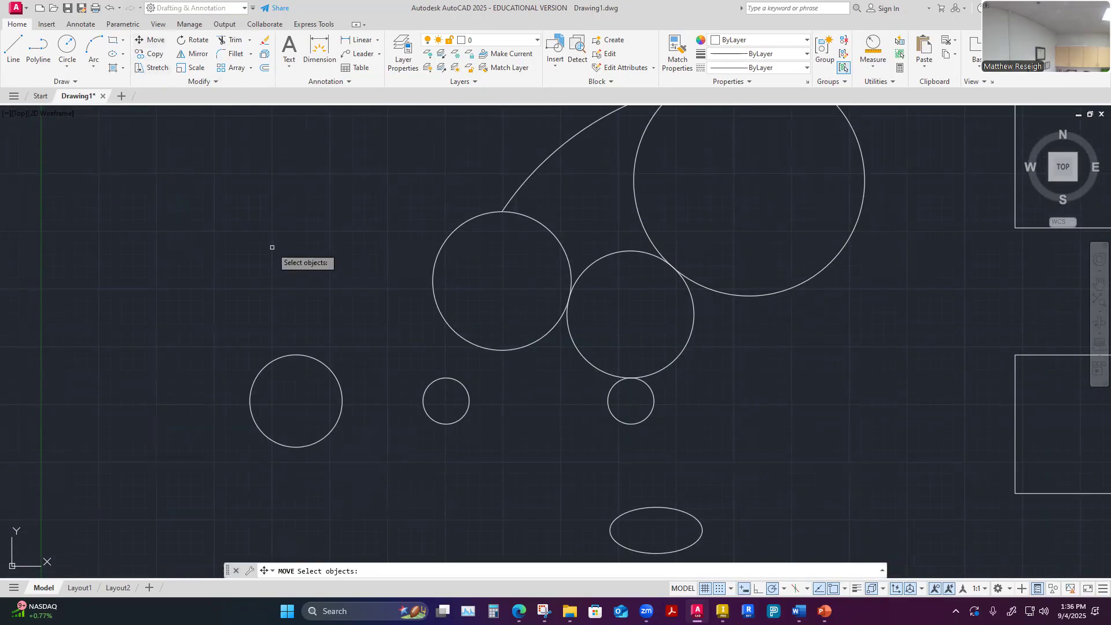
{"action": "key", "text": "Escape"}
{"action": "key", "text": "Escape"}
{"action": "key", "text": "Escape"}
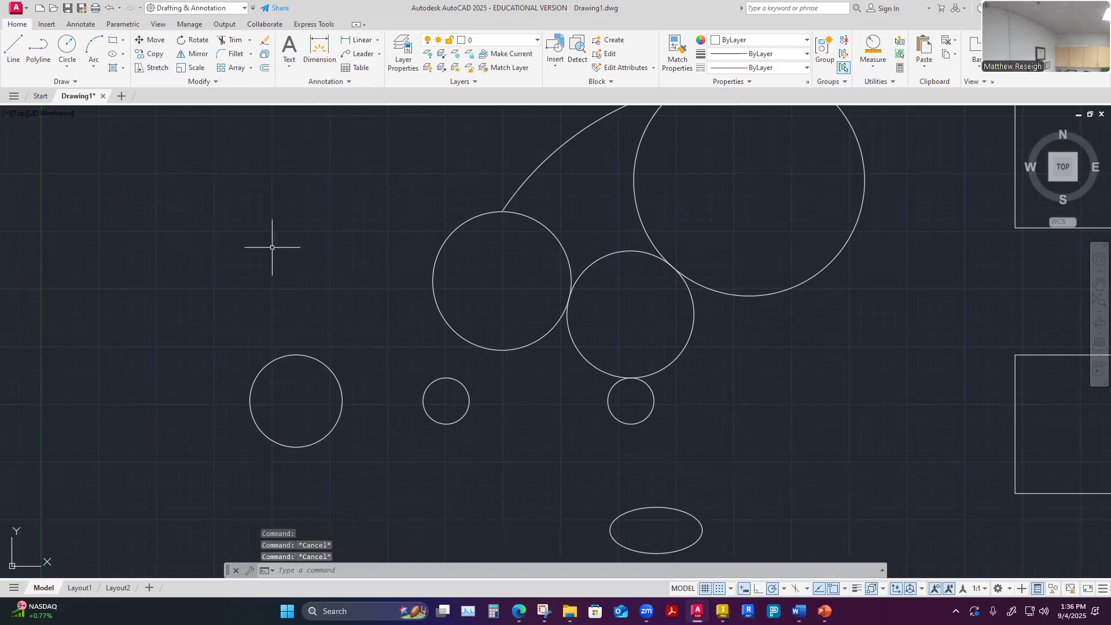
Move the leftmost circle 7.5 units at 90°, using its center as the base point
{"action": "left_click", "coordinate": [156, 40]}
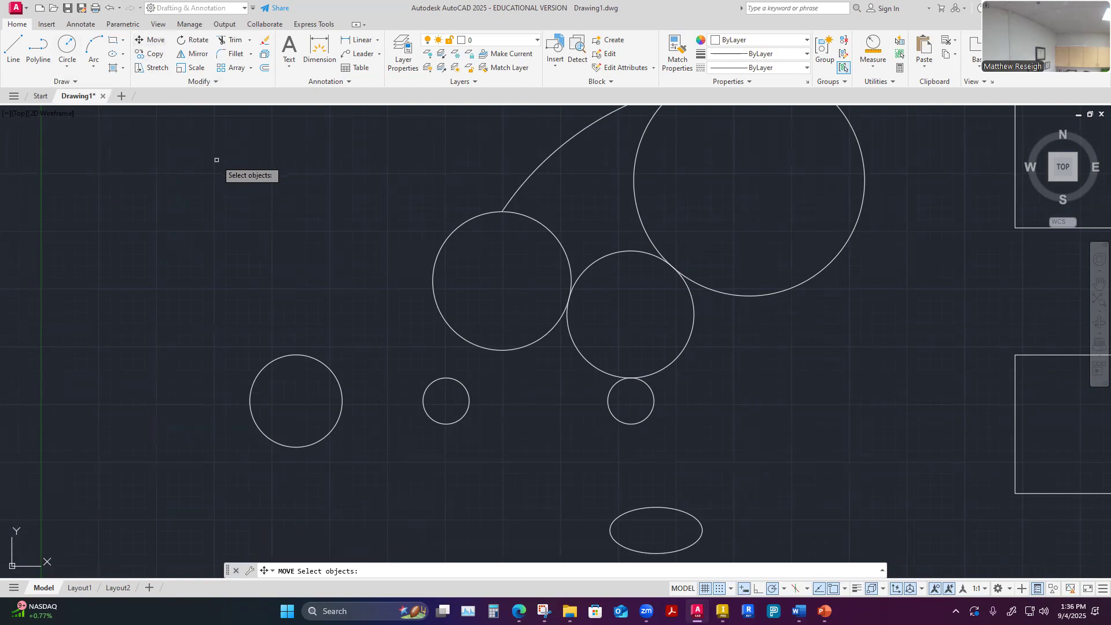
{"action": "left_click", "coordinate": [313, 359]}
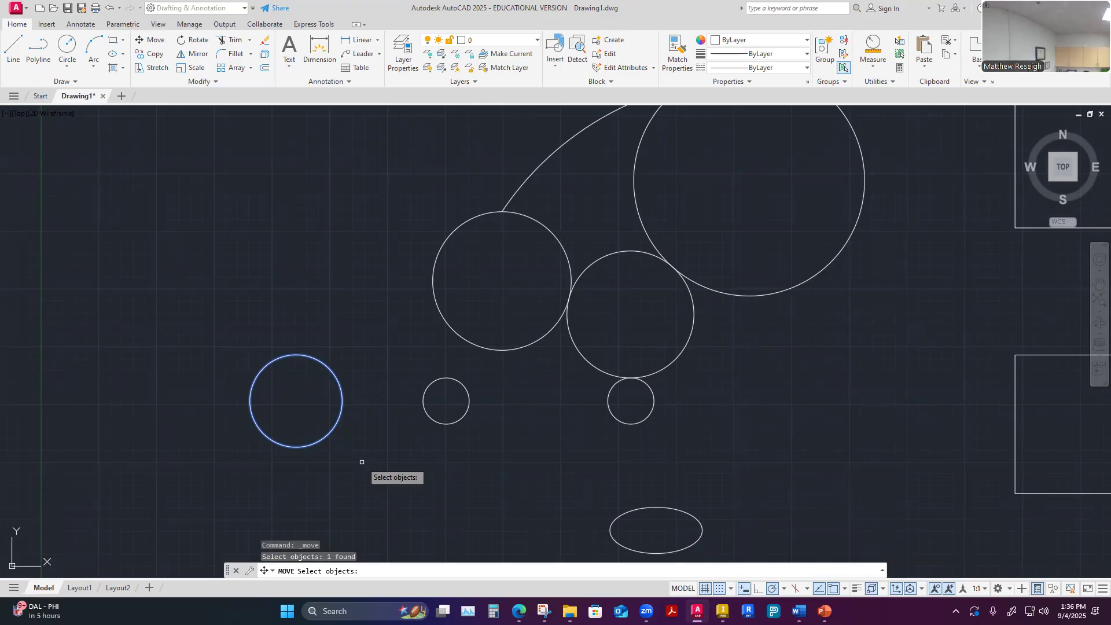
{"action": "key", "text": "Return"}
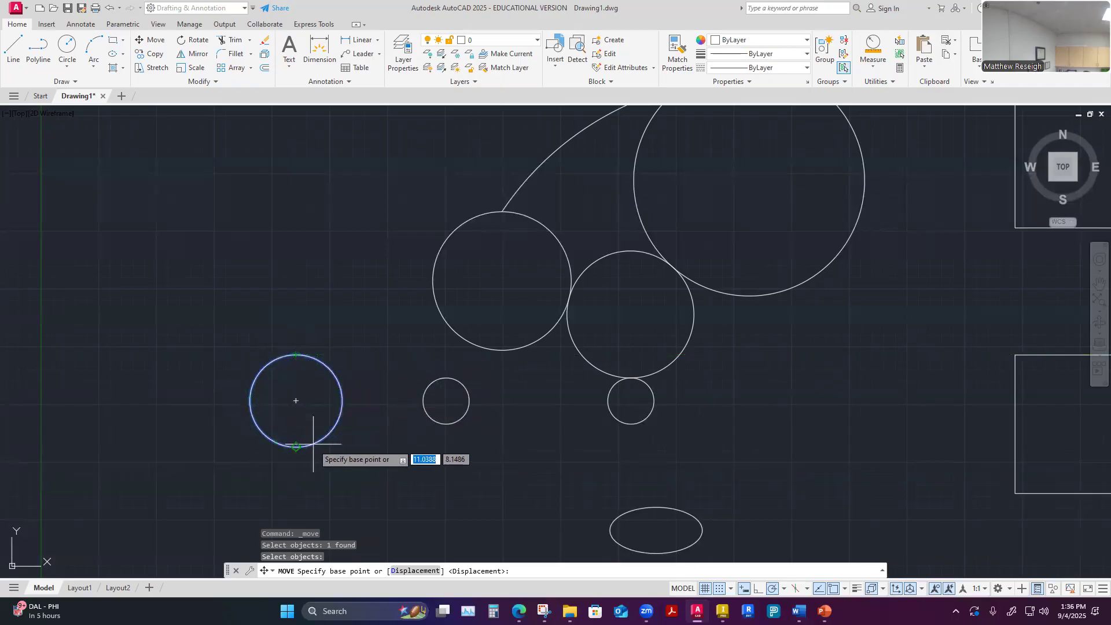
{"action": "left_click", "coordinate": [297, 401]}
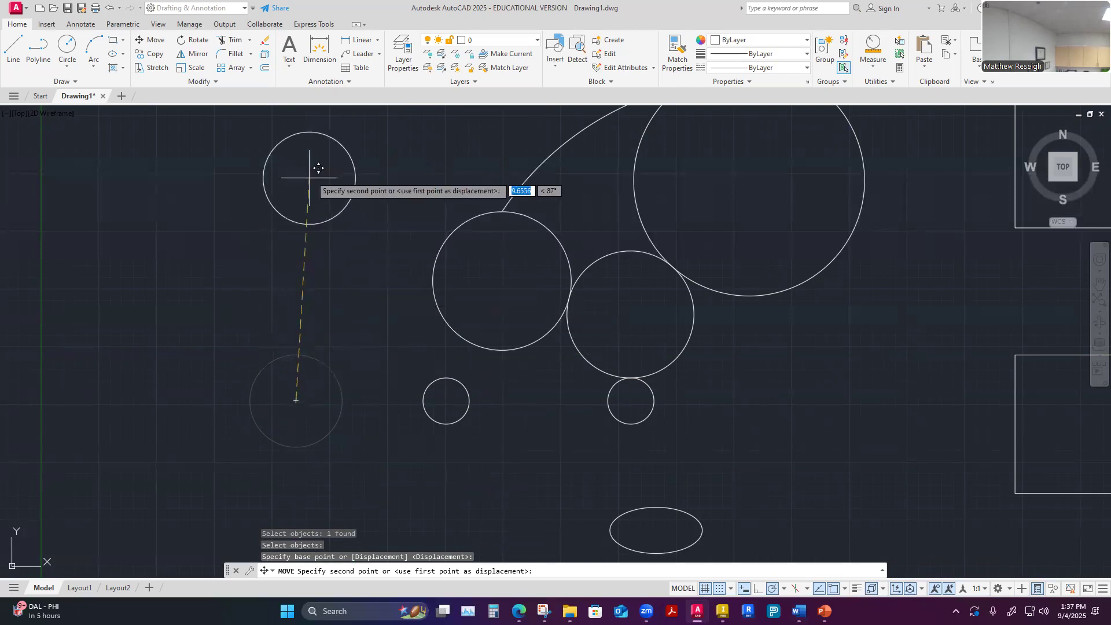
{"action": "left_click", "coordinate": [296, 225]}
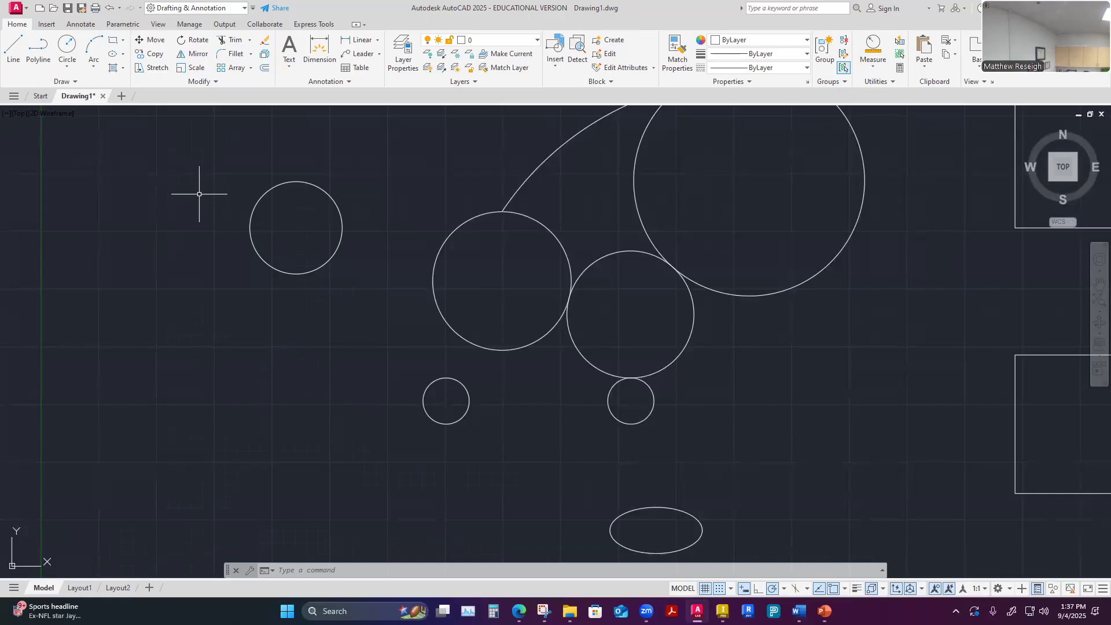
Move the same circle by its center 7.5 units at 270°, back to its original position
{"action": "left_click", "coordinate": [154, 44]}
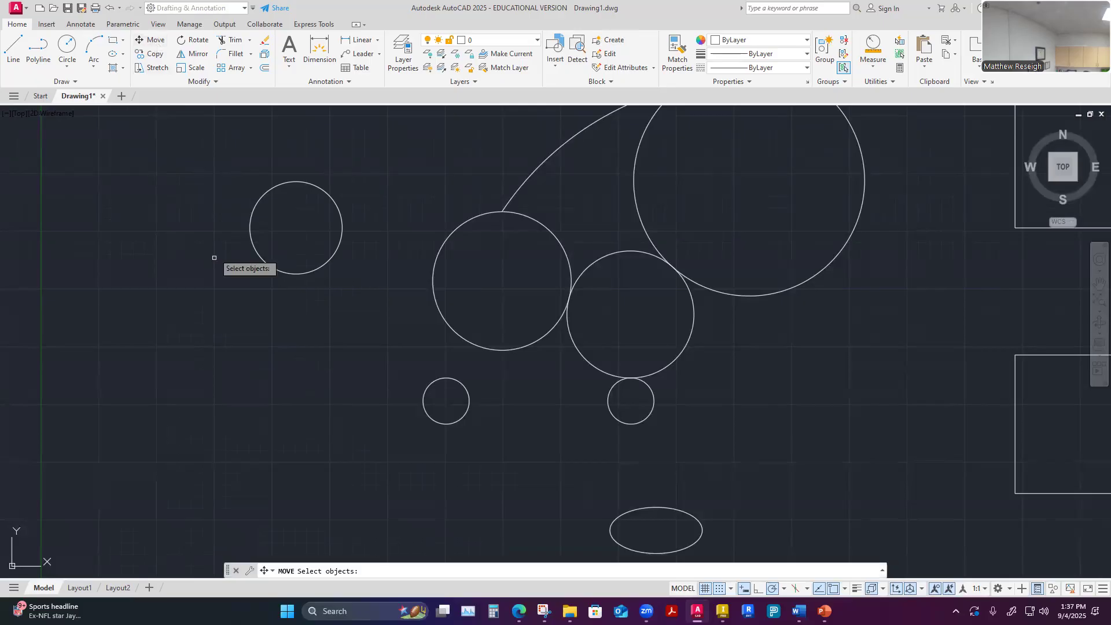
{"action": "left_click", "coordinate": [260, 200]}
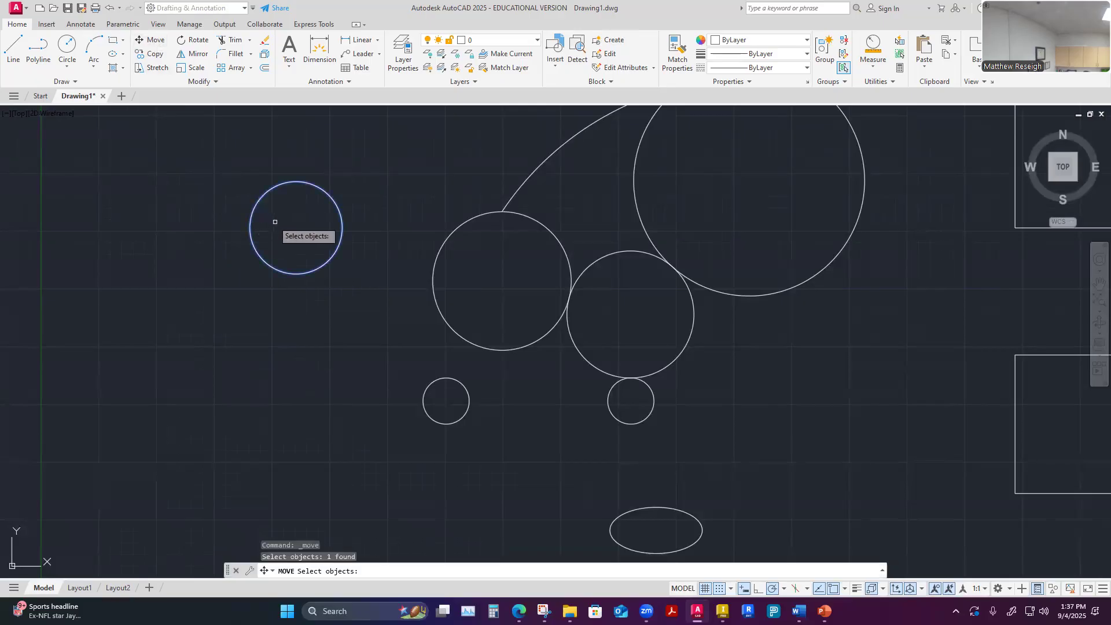
{"action": "key", "text": "Return"}
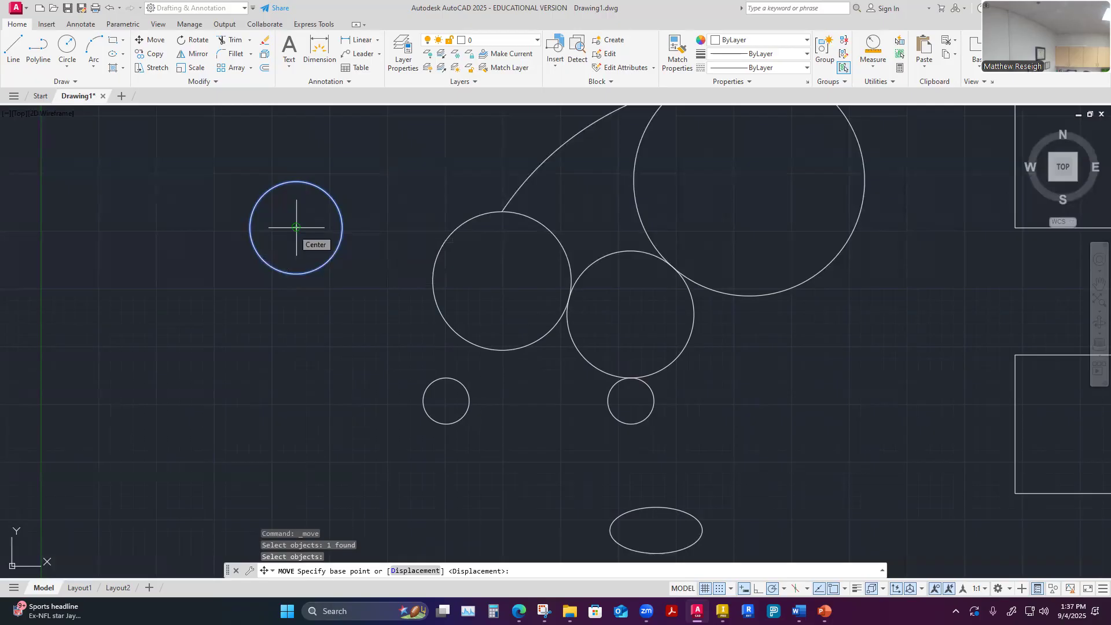
{"action": "left_click", "coordinate": [297, 228]}
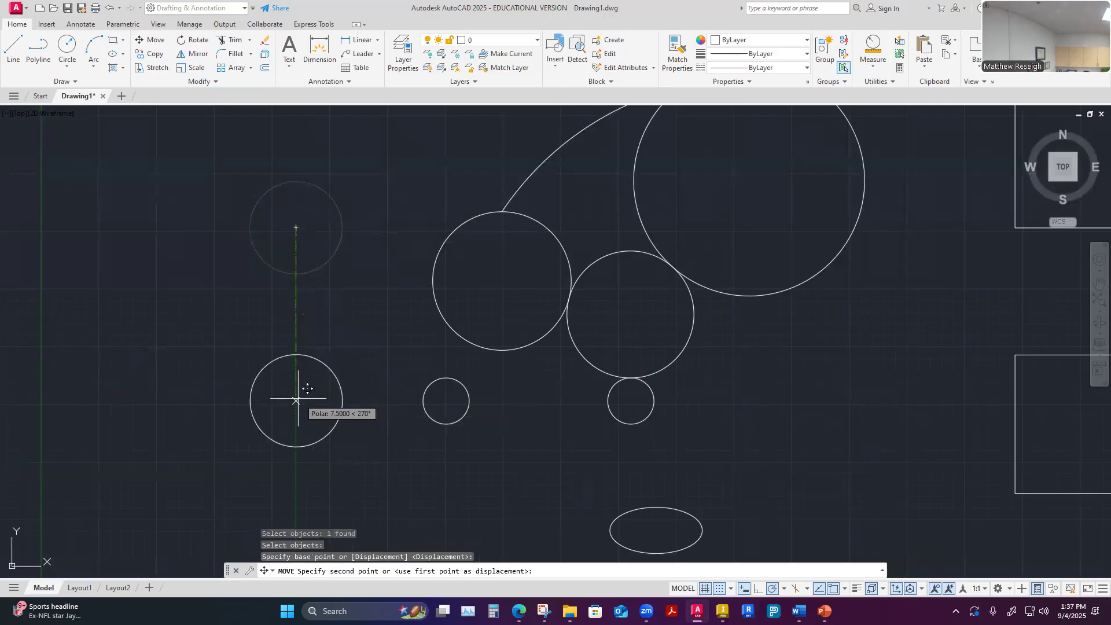
{"action": "left_click", "coordinate": [296, 399]}
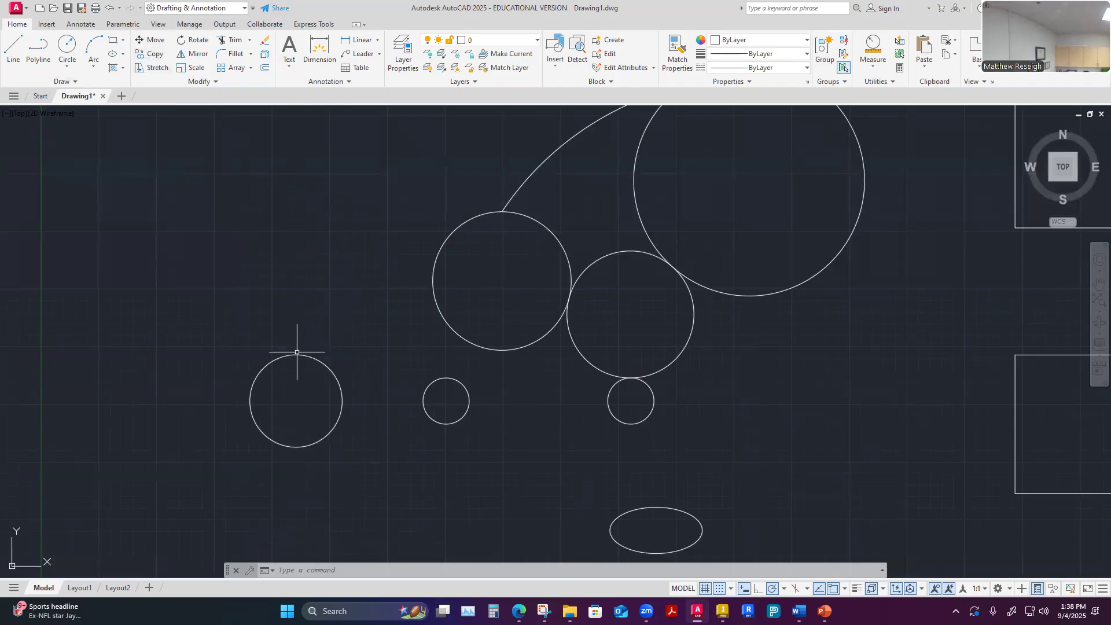
Try a window lasso selection of the two small circles and the two medium tangent circles for Copy, without copying them
{"action": "left_click", "coordinate": [155, 55]}
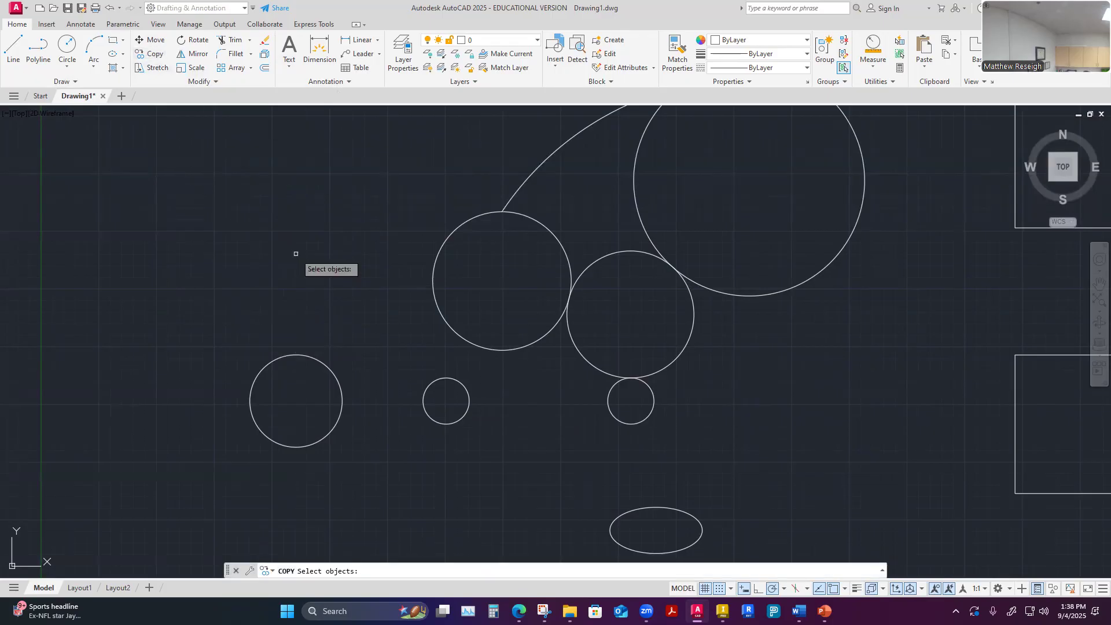
{"action": "mouse_move", "coordinate": [187, 149]}
{"action": "left_mouse_down"}
{"action": "mouse_move", "coordinate": [330, 166]}
{"action": "mouse_move", "coordinate": [711, 447]}
{"action": "mouse_move", "coordinate": [412, 471]}
{"action": "mouse_move", "coordinate": [434, 463]}
{"action": "left_mouse_up"}
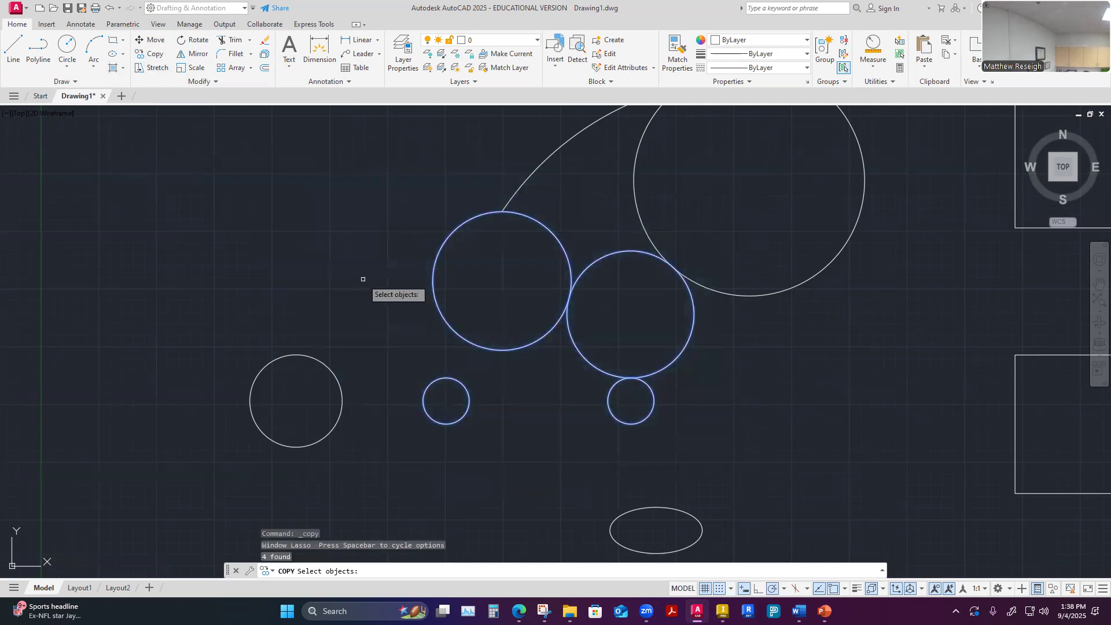
{"action": "key", "text": "Escape"}
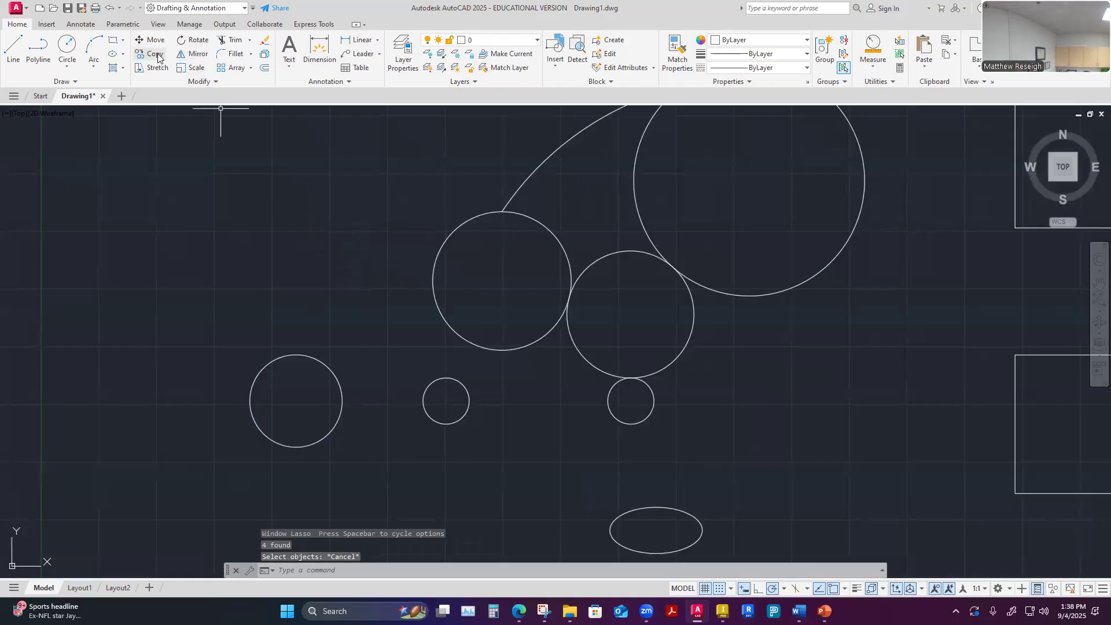
Try a rectangular window selection enclosing the left medium circle and the small circle below it for Copy, without copying them
{"action": "left_click", "coordinate": [158, 56]}
{"action": "left_click", "coordinate": [351, 183]}
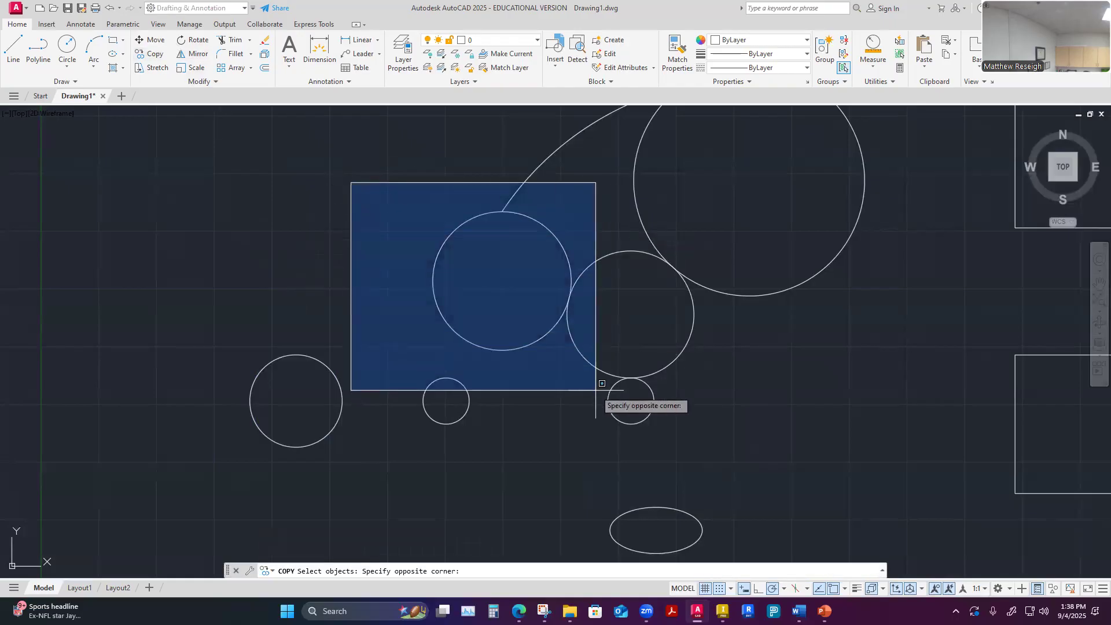
{"action": "left_click", "coordinate": [596, 442]}
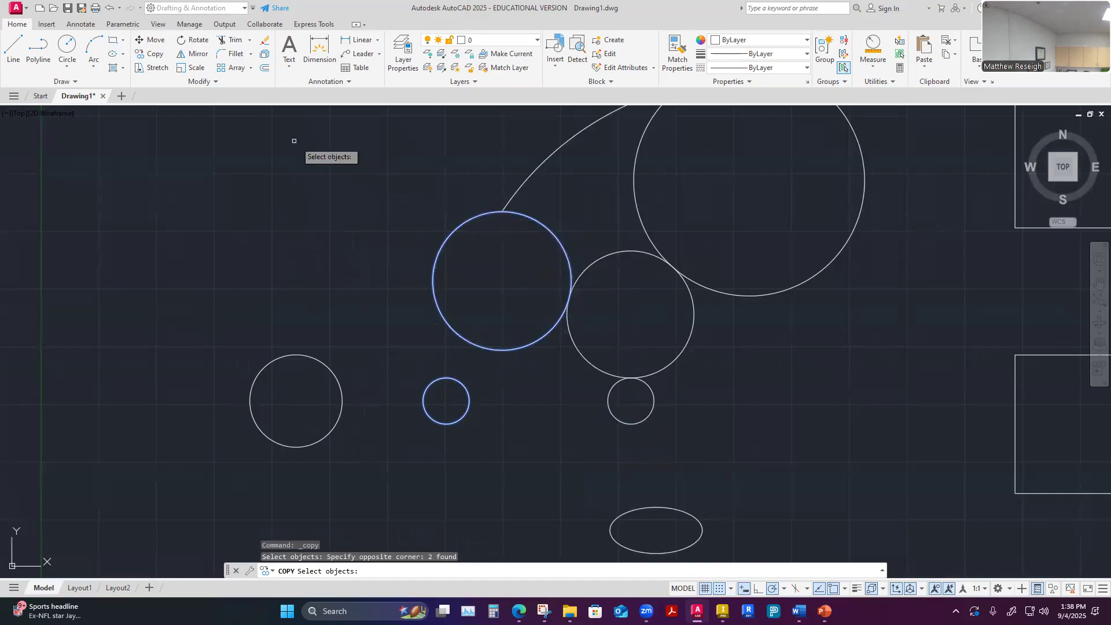
{"action": "key", "text": "Escape"}
Try a crossing selection over the arc's lower end and the top of the medium circle it touches for Copy, without copying them
{"action": "left_click", "coordinate": [155, 53]}
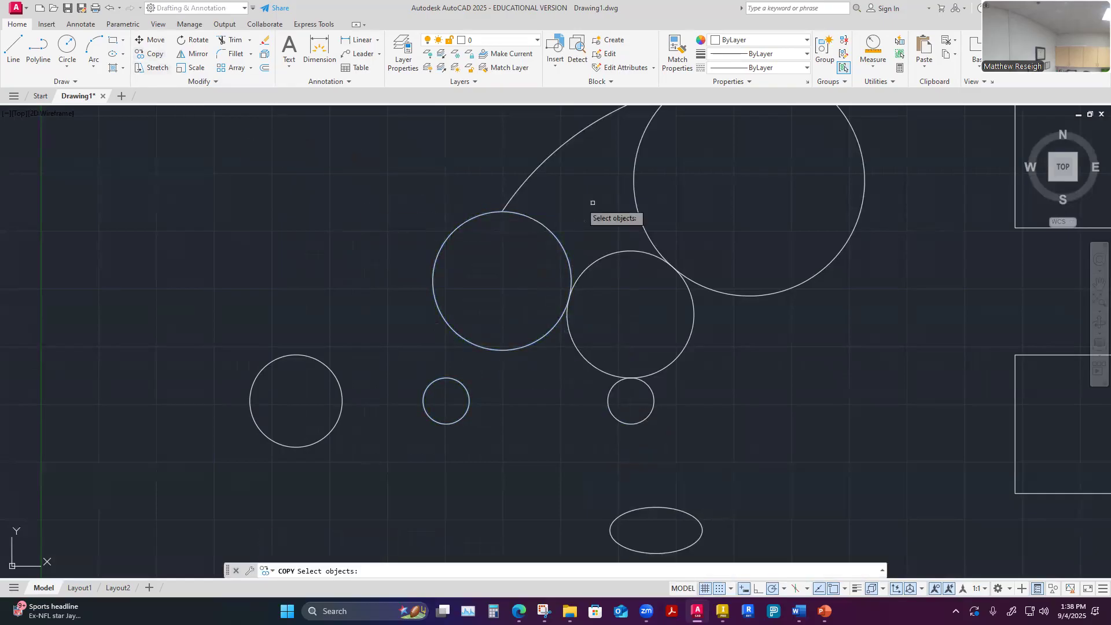
{"action": "left_click", "coordinate": [543, 190]}
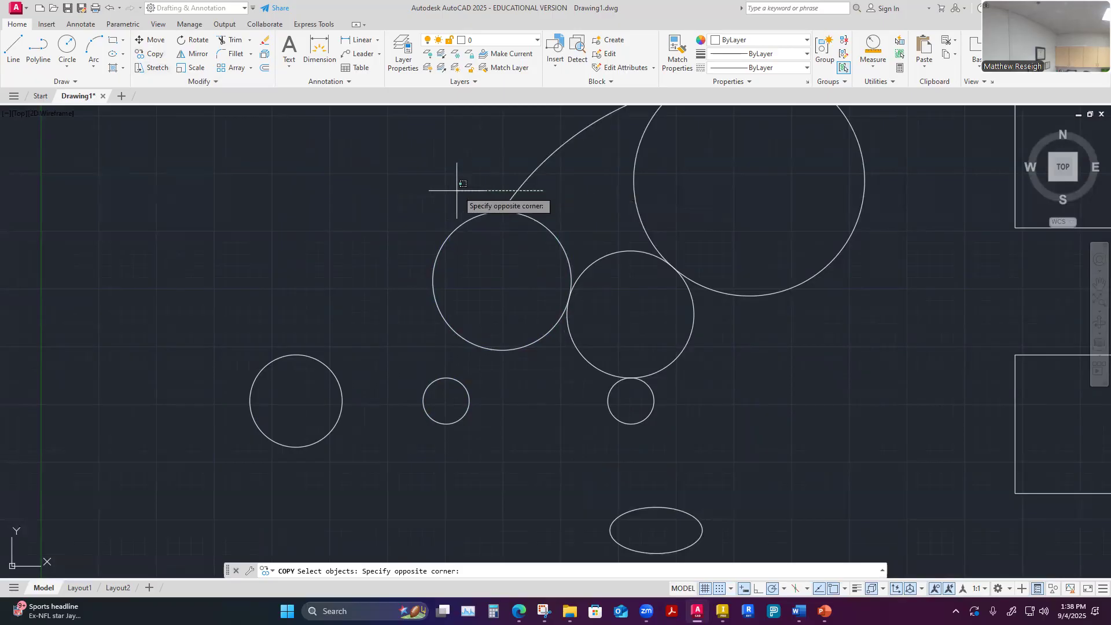
{"action": "left_click", "coordinate": [437, 248]}
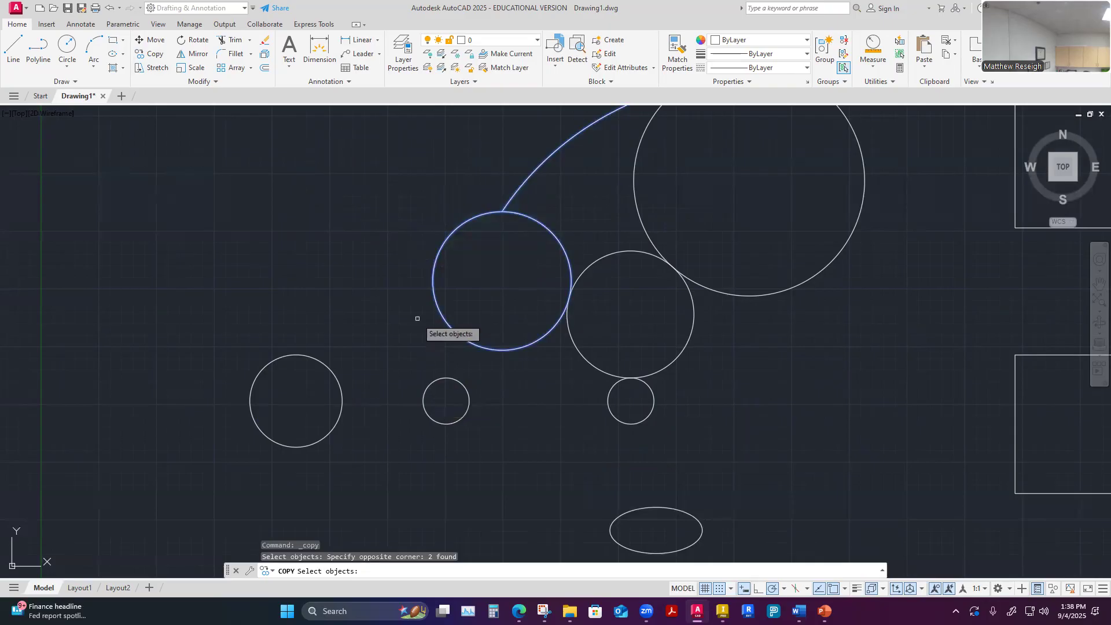
{"action": "key", "text": "Escape"}
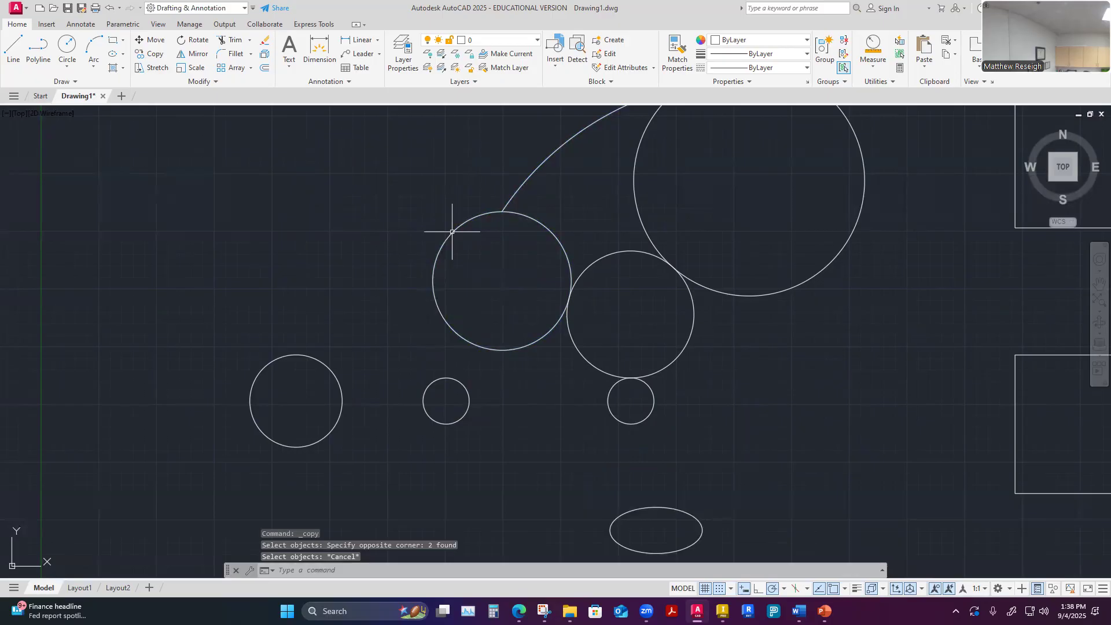
{"action": "left_click", "coordinate": [152, 54]}
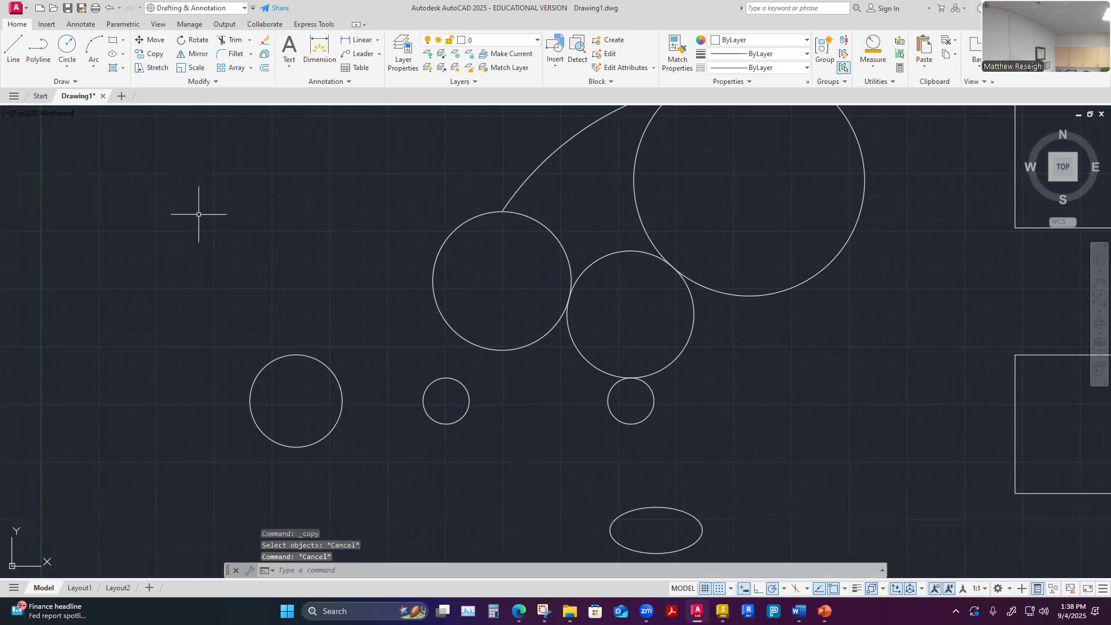
Copy the leftmost circle from its right quadrant to 10 units straight up at 90°
{"action": "left_click", "coordinate": [348, 386]}
{"action": "left_click", "coordinate": [325, 369]}
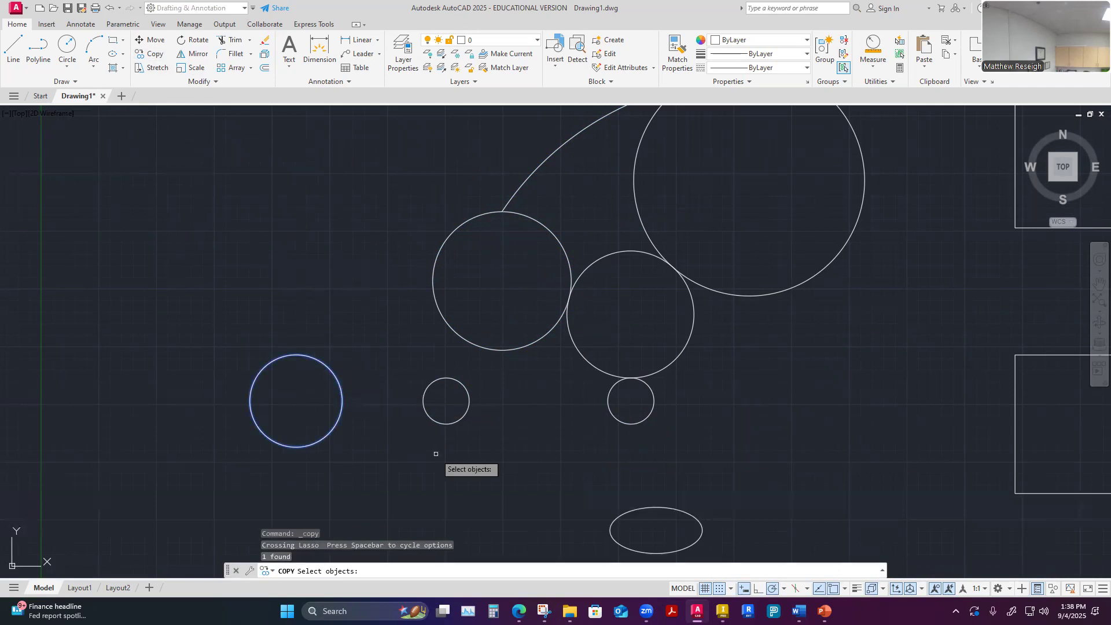
{"action": "scroll", "coordinate": [384, 408], "scroll_direction": "down", "scroll_amount": 2}
{"action": "scroll", "coordinate": [373, 407], "scroll_direction": "up", "scroll_amount": 4}
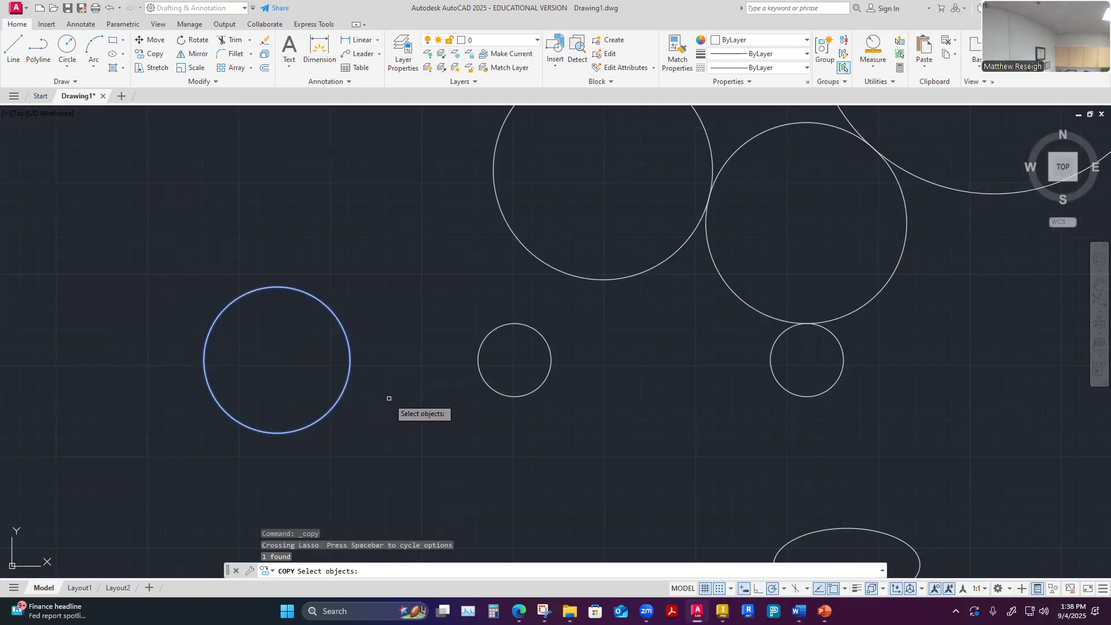
{"action": "key", "text": "Return"}
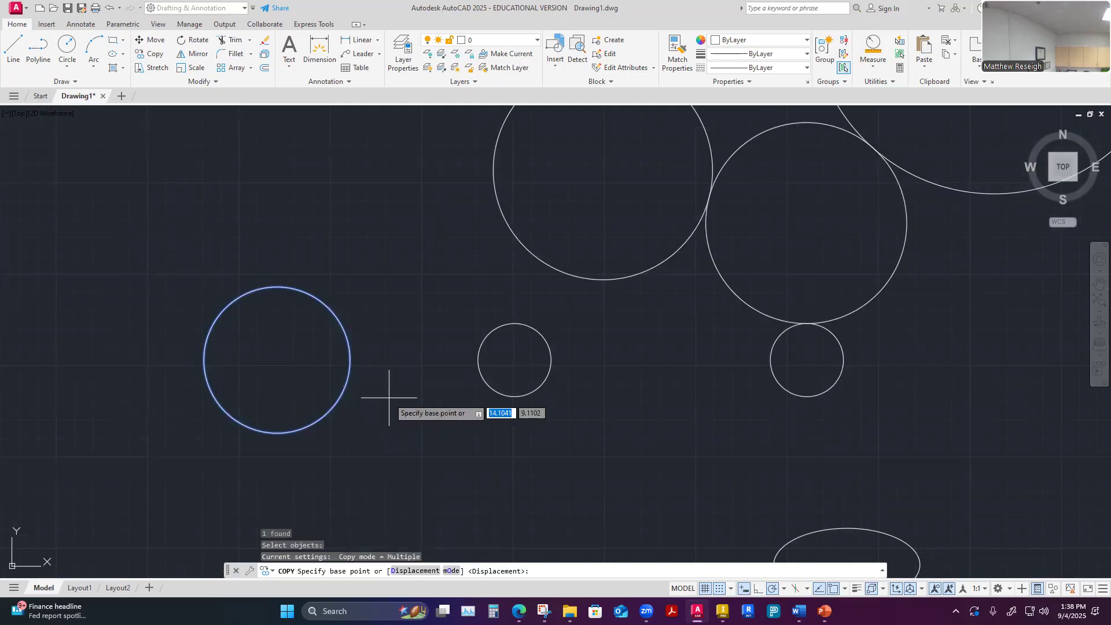
{"action": "left_click", "coordinate": [350, 359]}
{"action": "scroll", "coordinate": [375, 389], "scroll_direction": "down", "scroll_amount": 4}
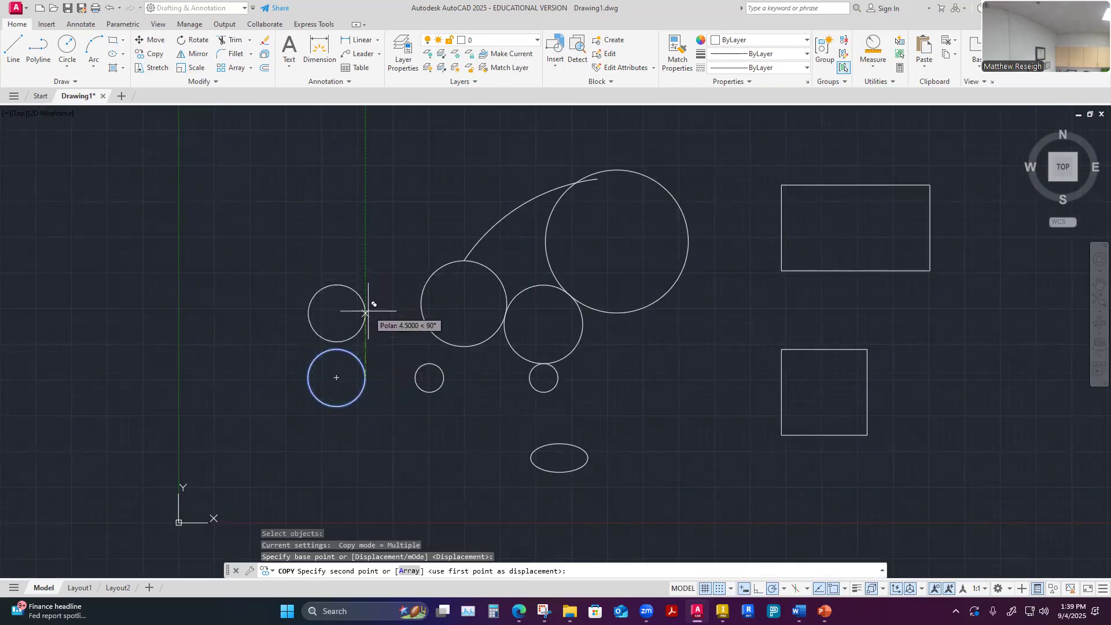
{"action": "scroll", "coordinate": [370, 333], "scroll_direction": "down", "scroll_amount": 3}
{"action": "scroll", "coordinate": [373, 335], "scroll_direction": "up", "scroll_amount": 7}
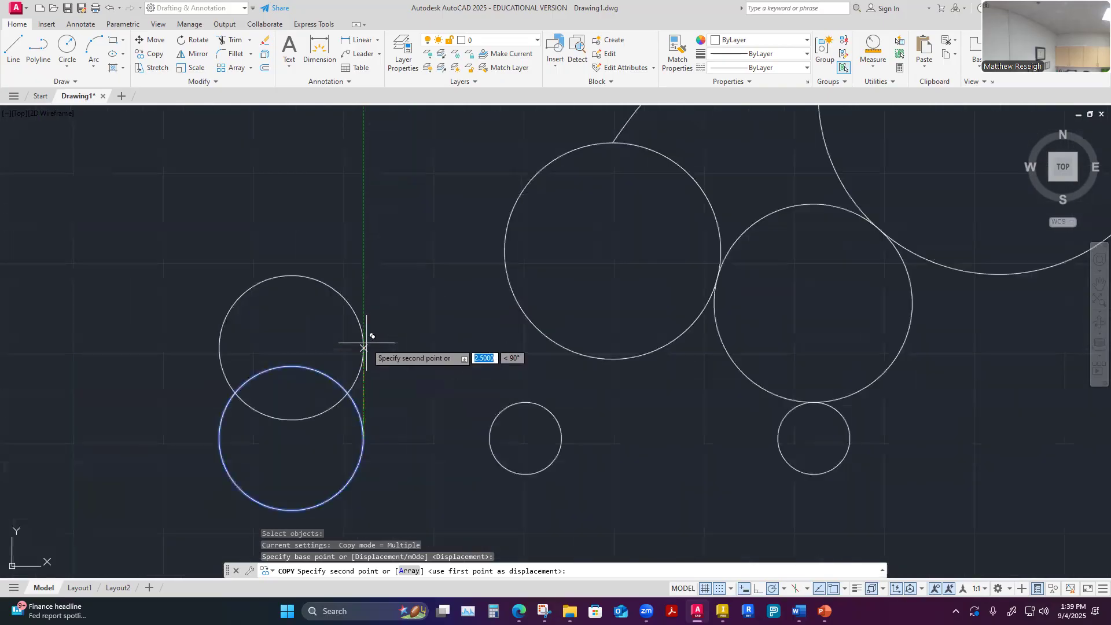
{"action": "scroll", "coordinate": [370, 292], "scroll_direction": "down", "scroll_amount": 4}
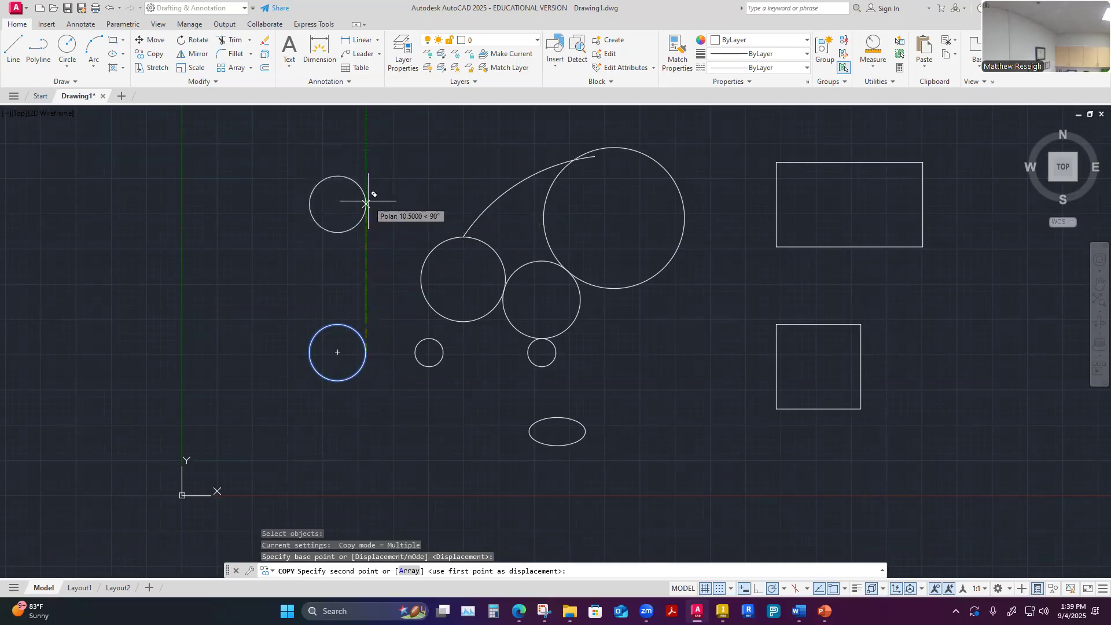
{"action": "type", "text": "10"}
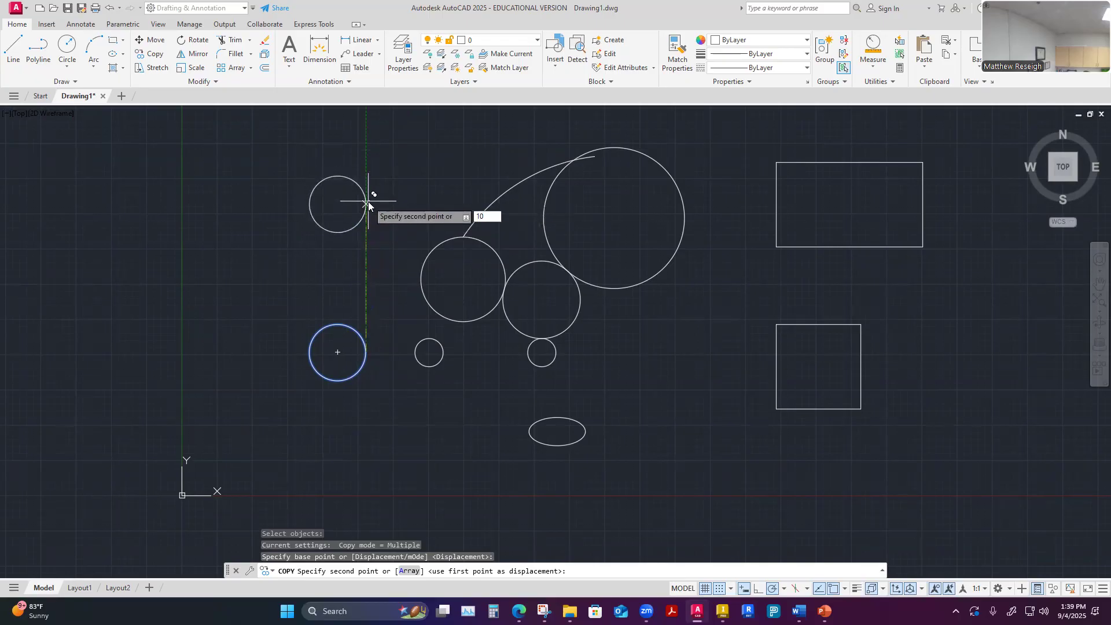
{"action": "key", "text": "Return"}
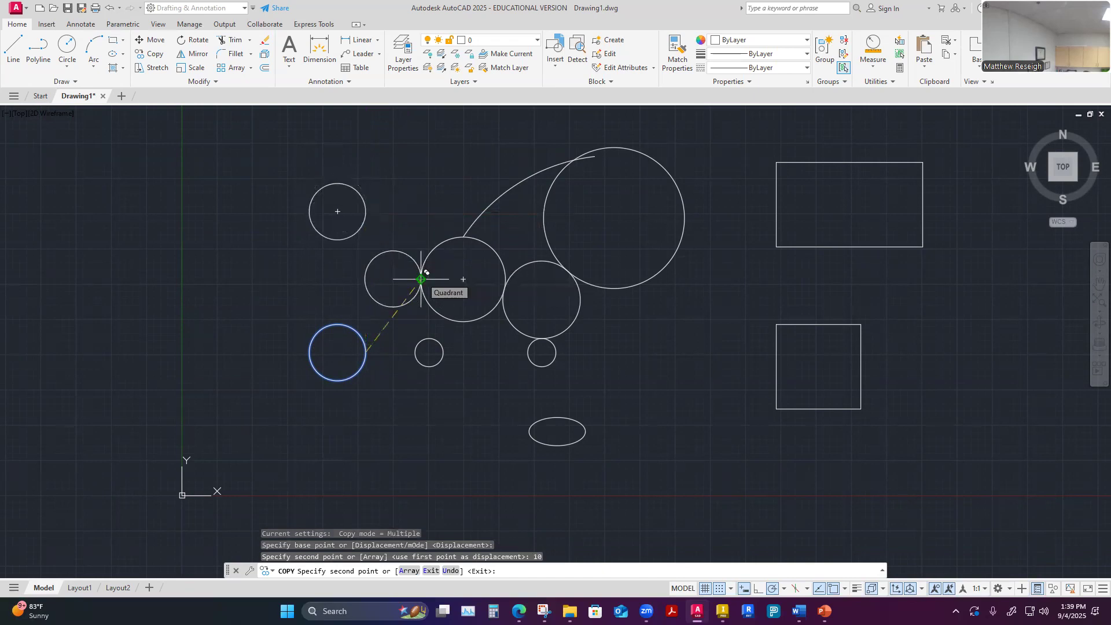
Place another copy of the same circle 18 units at 90° from the original and end the Copy command
{"action": "scroll", "coordinate": [412, 291], "scroll_direction": "down", "scroll_amount": 2}
{"action": "scroll", "coordinate": [382, 264], "scroll_direction": "up", "scroll_amount": 2}
{"action": "scroll", "coordinate": [382, 264], "scroll_direction": "down", "scroll_amount": 3}
{"action": "scroll", "coordinate": [390, 297], "scroll_direction": "up", "scroll_amount": 2}
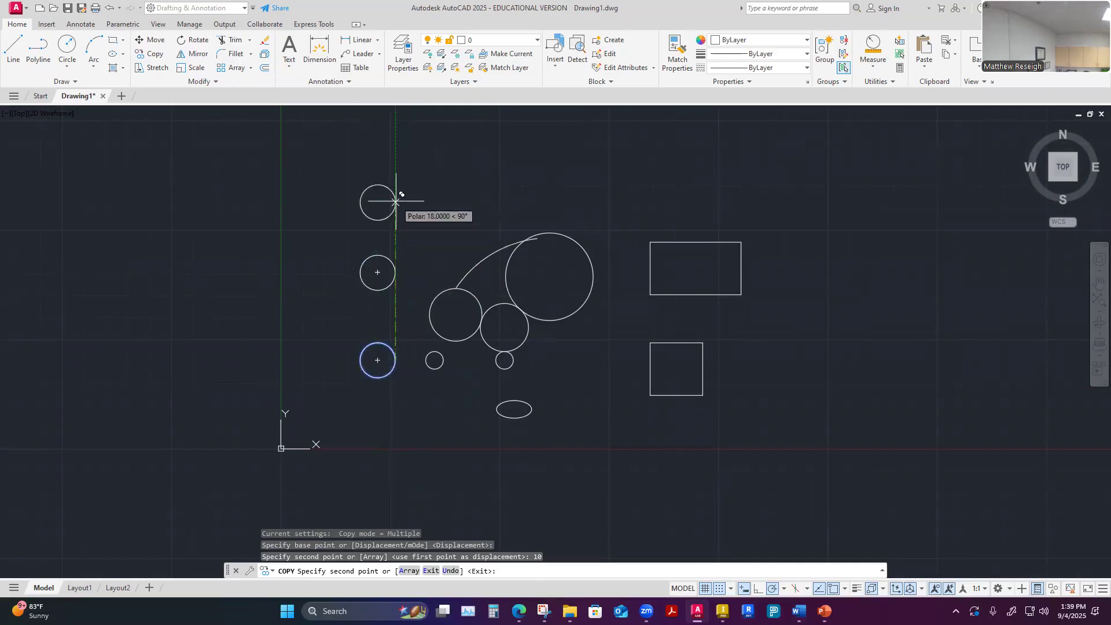
{"action": "left_click", "coordinate": [395, 201]}
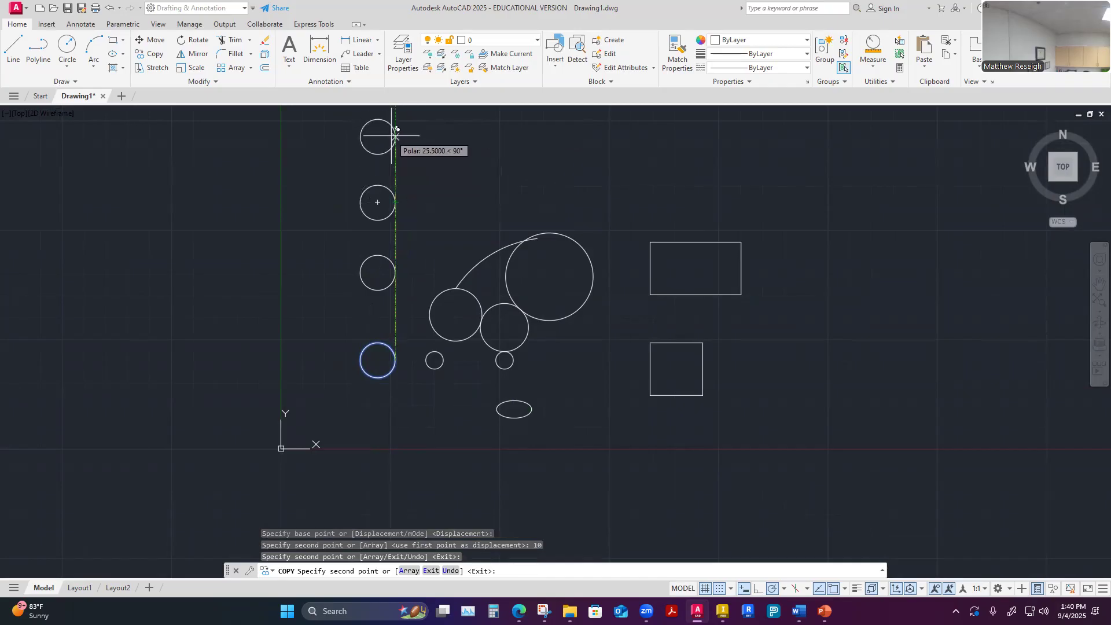
{"action": "key", "text": "Escape"}
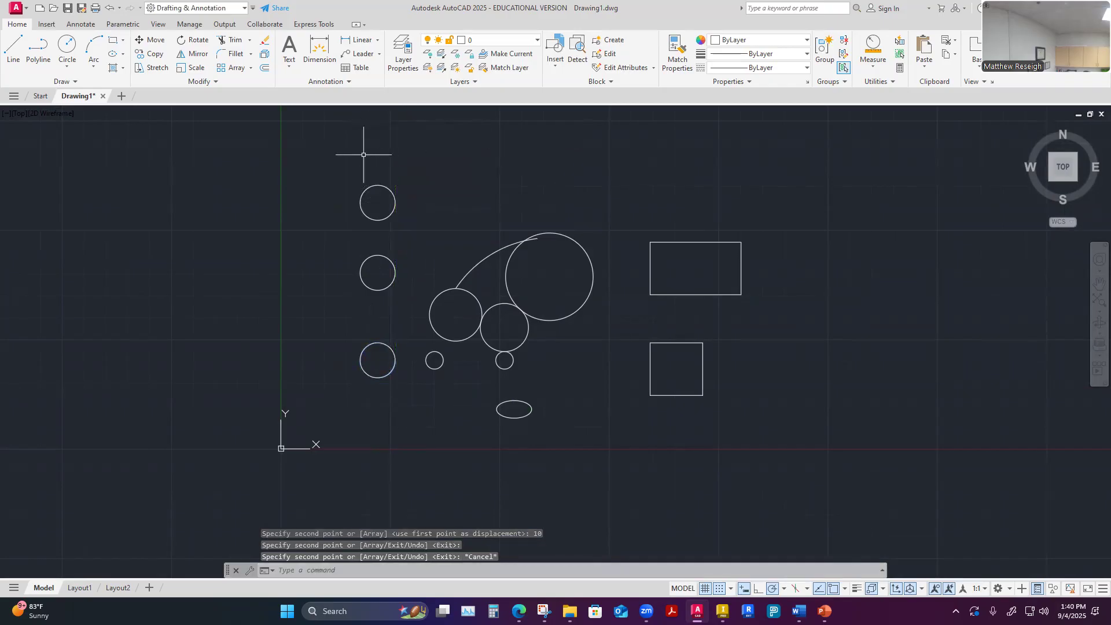
Erase the topmost circle copy in the left column
{"action": "left_click", "coordinate": [338, 171]}
{"action": "left_click", "coordinate": [409, 232]}
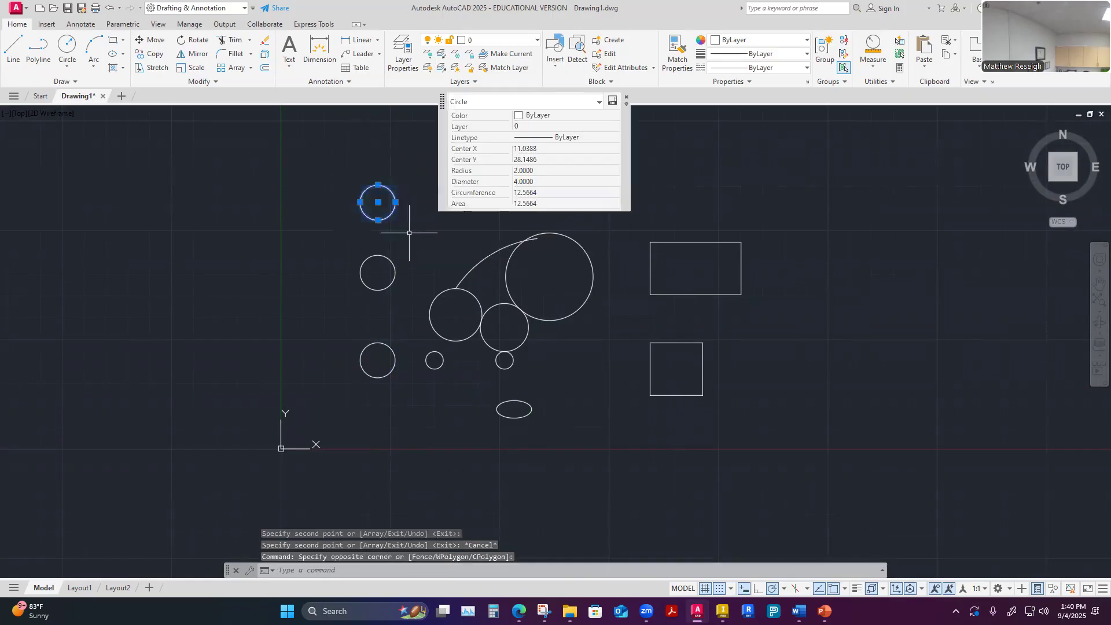
{"action": "key", "text": "Delete"}
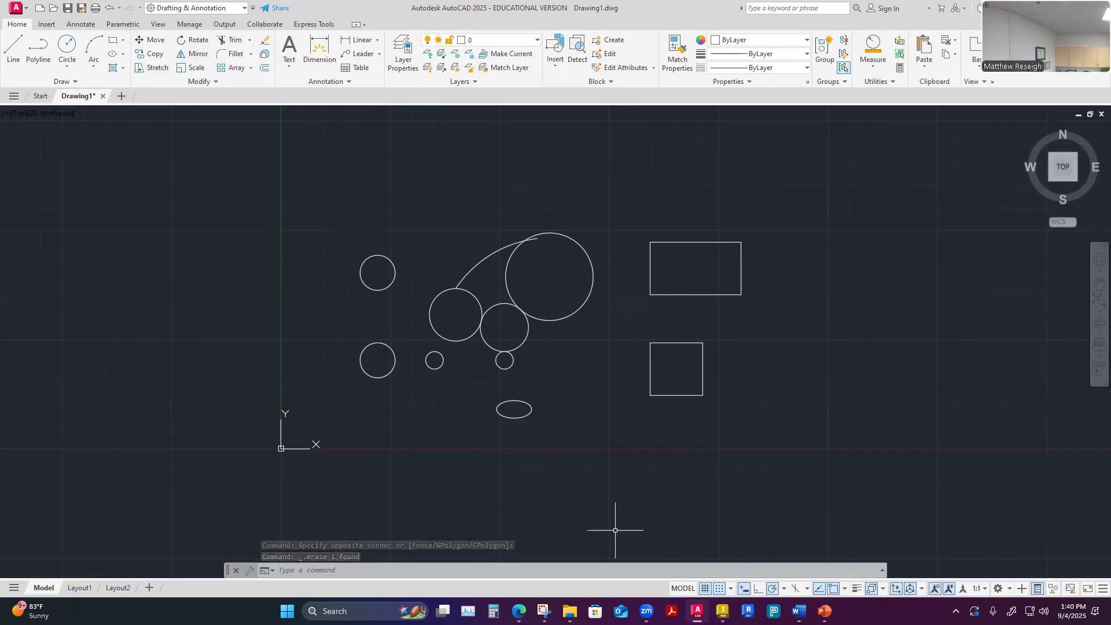
Apply Stretch to the whole square, shifting it 4.5 units at 0° from its lower-right corner
{"action": "scroll", "coordinate": [723, 367], "scroll_direction": "up", "scroll_amount": 4}
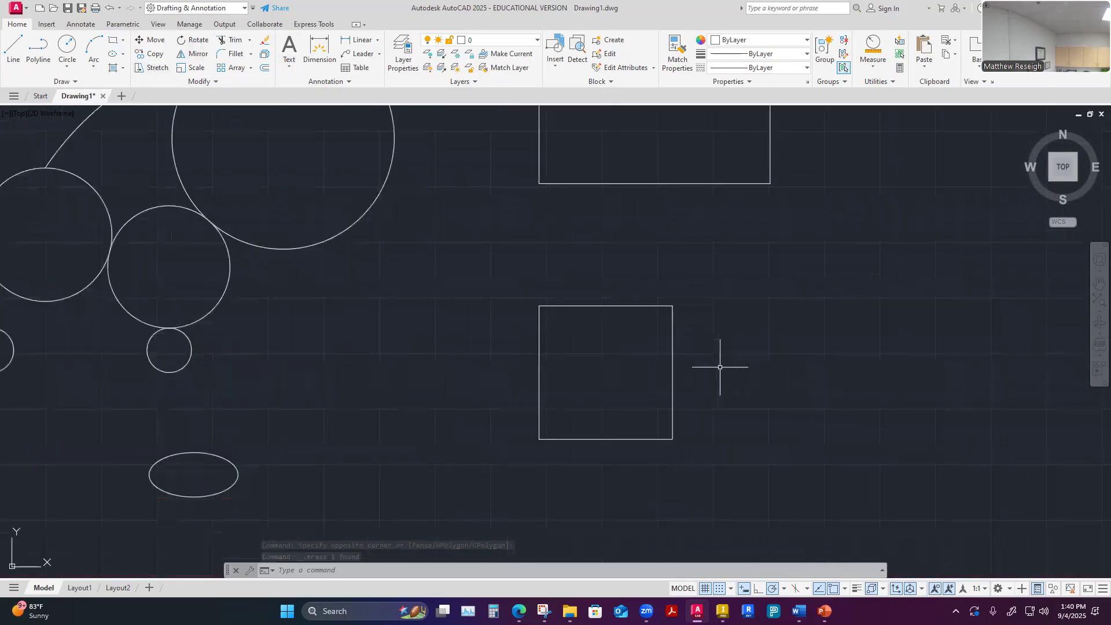
{"action": "left_click", "coordinate": [156, 69]}
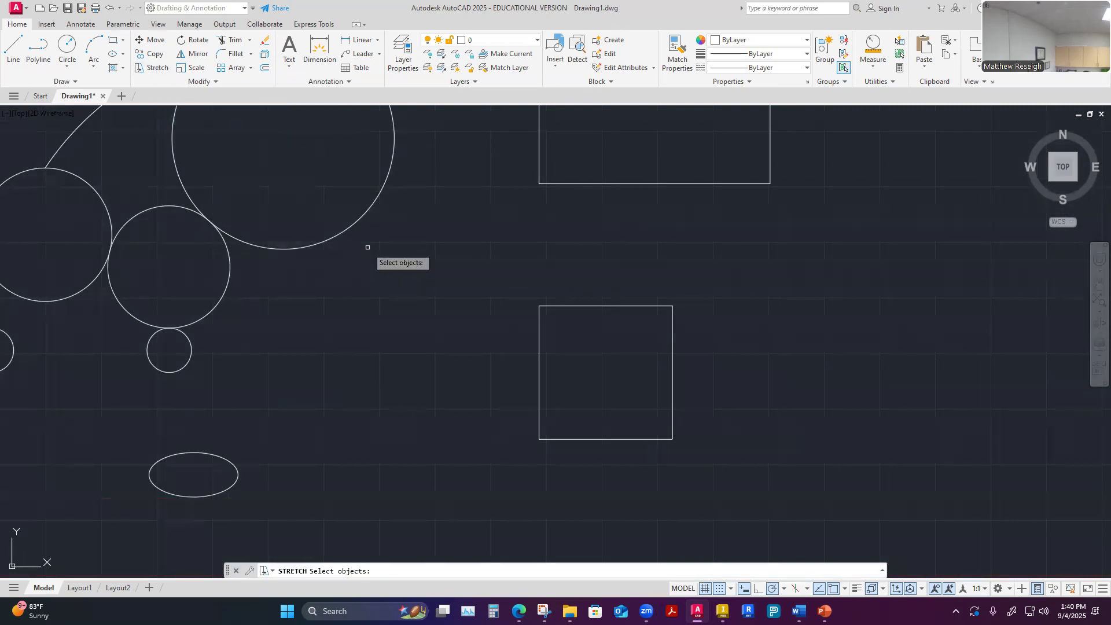
{"action": "left_click", "coordinate": [672, 375]}
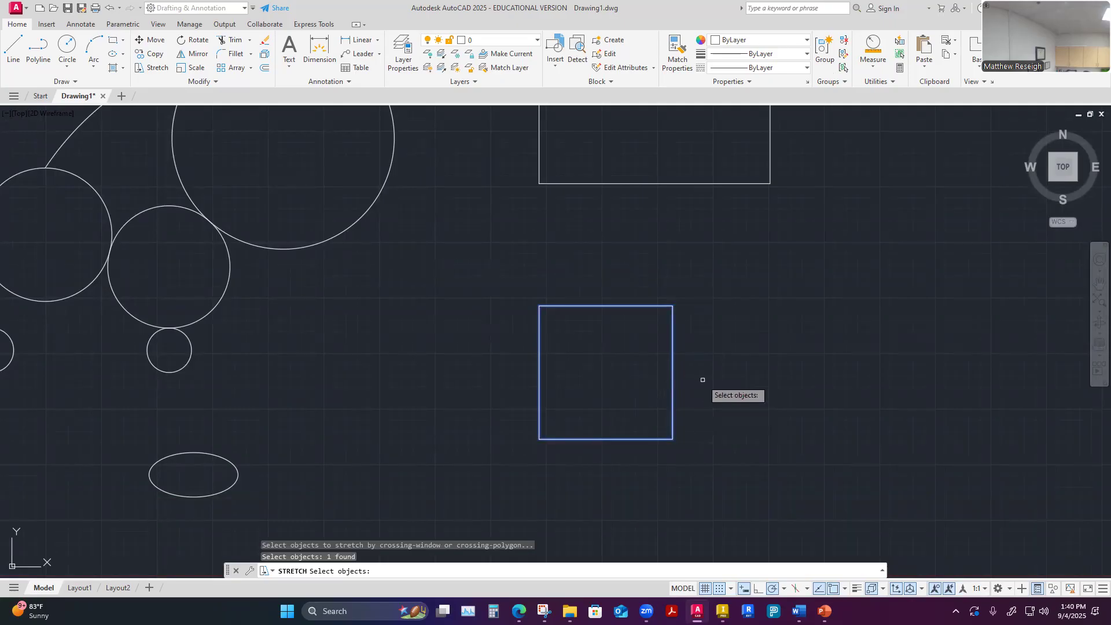
{"action": "key", "text": "Return"}
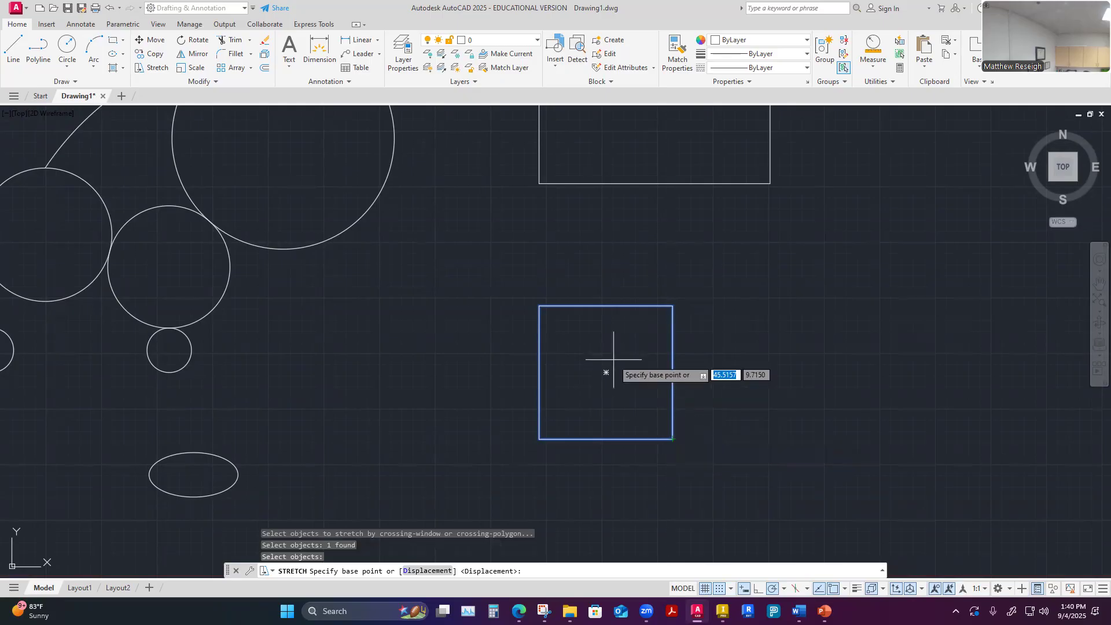
{"action": "left_click", "coordinate": [672, 439]}
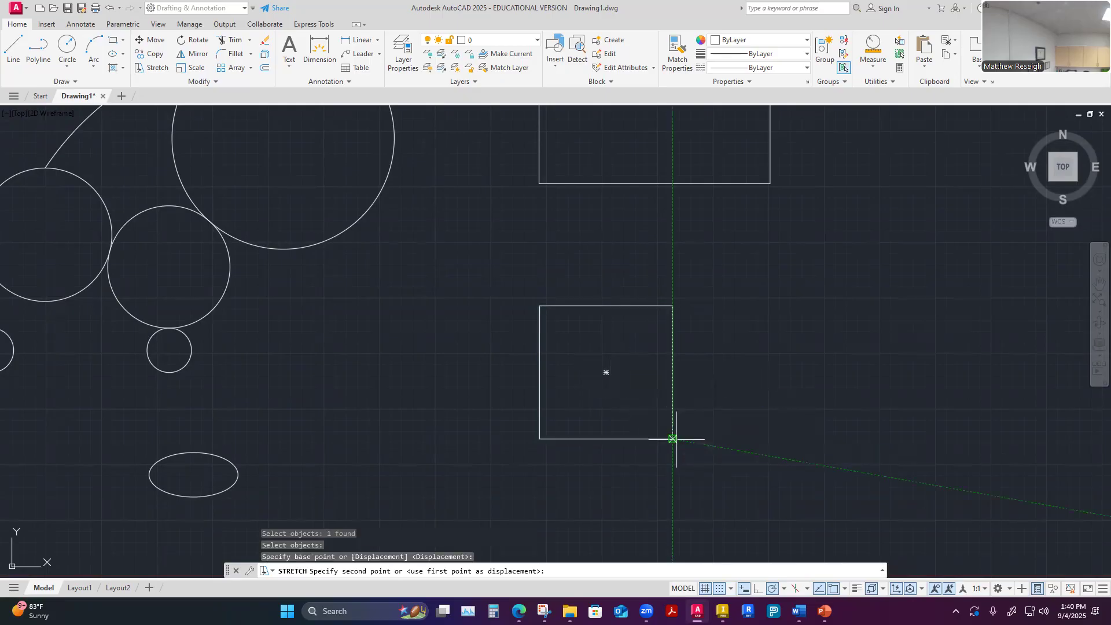
{"action": "left_click", "coordinate": [774, 442]}
{"action": "key", "text": "Escape"}
{"action": "key", "text": "Escape"}
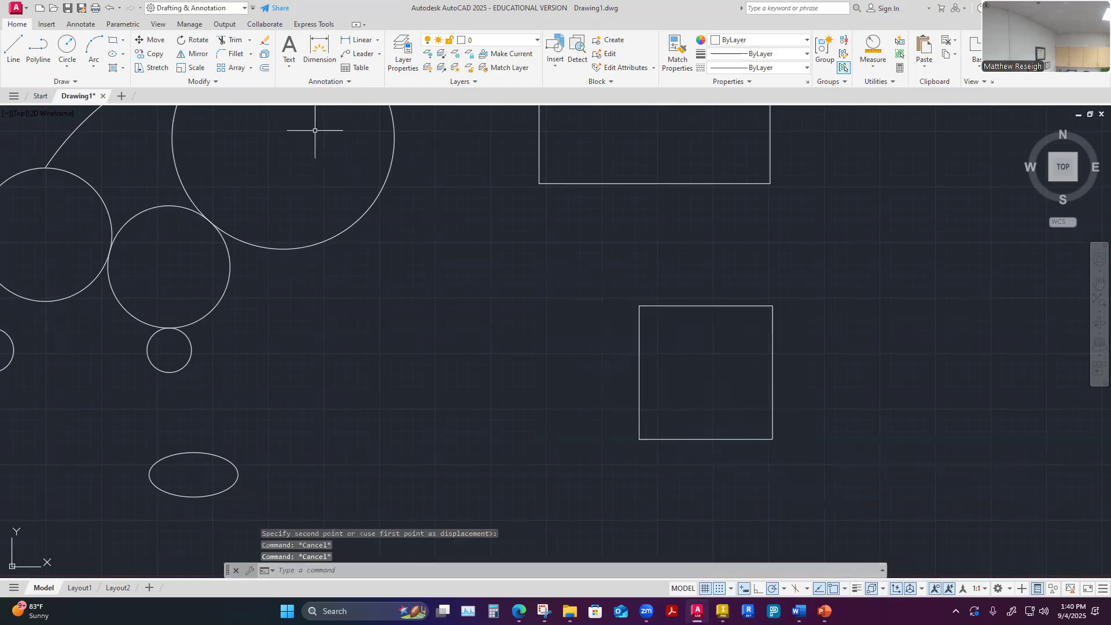
{"action": "scroll", "coordinate": [575, 417], "scroll_direction": "down", "scroll_amount": 4}
{"action": "scroll", "coordinate": [576, 362], "scroll_direction": "up", "scroll_amount": 4}
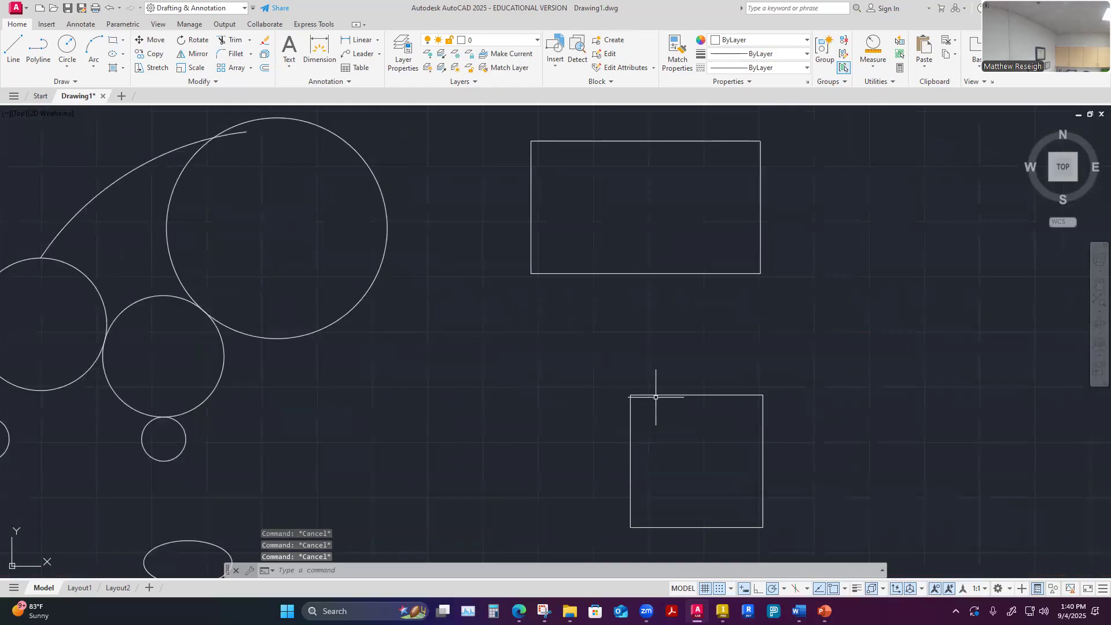
{"action": "left_click", "coordinate": [654, 396]}
{"action": "key", "text": "Escape"}
{"action": "scroll", "coordinate": [590, 384], "scroll_direction": "down", "scroll_amount": 4}
{"action": "scroll", "coordinate": [613, 401], "scroll_direction": "up", "scroll_amount": 4}
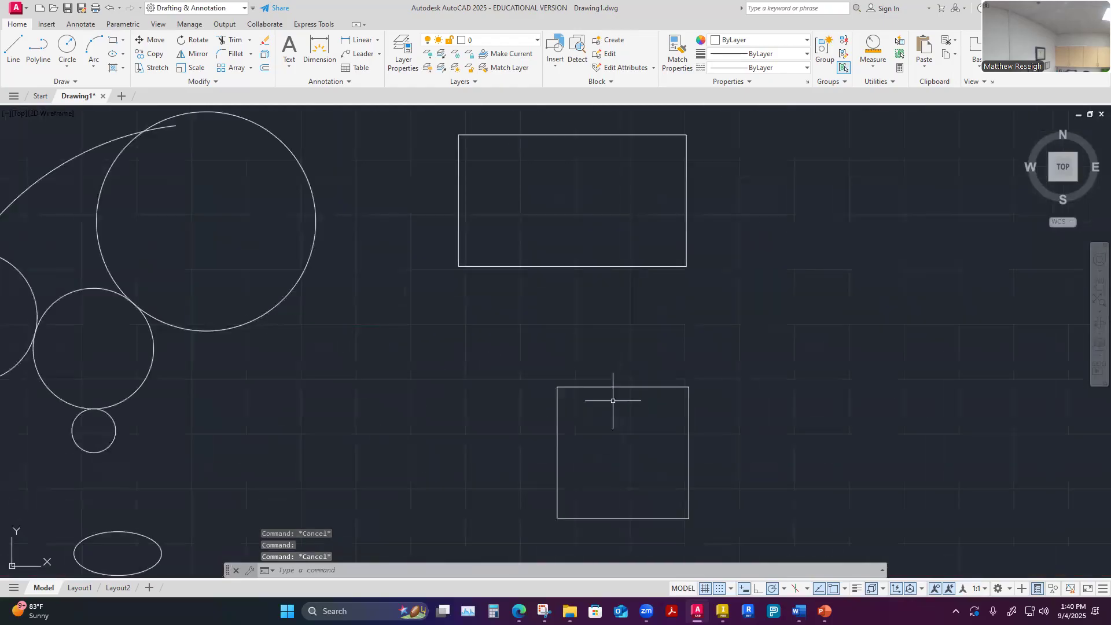
{"action": "left_click", "coordinate": [614, 386]}
{"action": "key", "text": "Escape"}
{"action": "scroll", "coordinate": [539, 323], "scroll_direction": "down", "scroll_amount": 4}
{"action": "scroll", "coordinate": [437, 422], "scroll_direction": "up", "scroll_amount": 2}
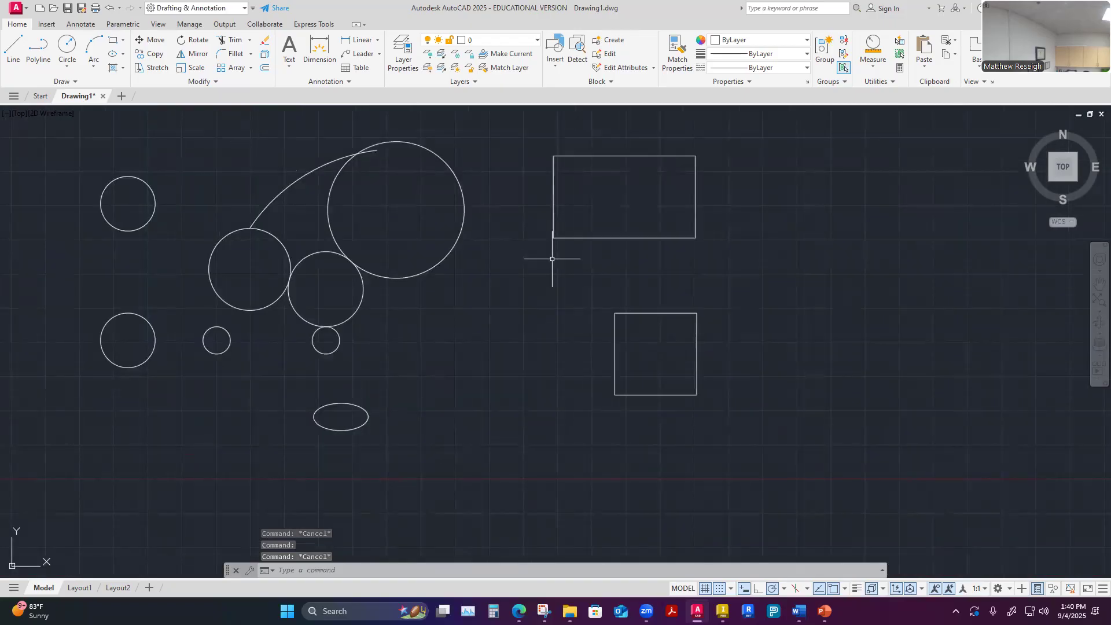
{"action": "scroll", "coordinate": [692, 362], "scroll_direction": "up", "scroll_amount": 2}
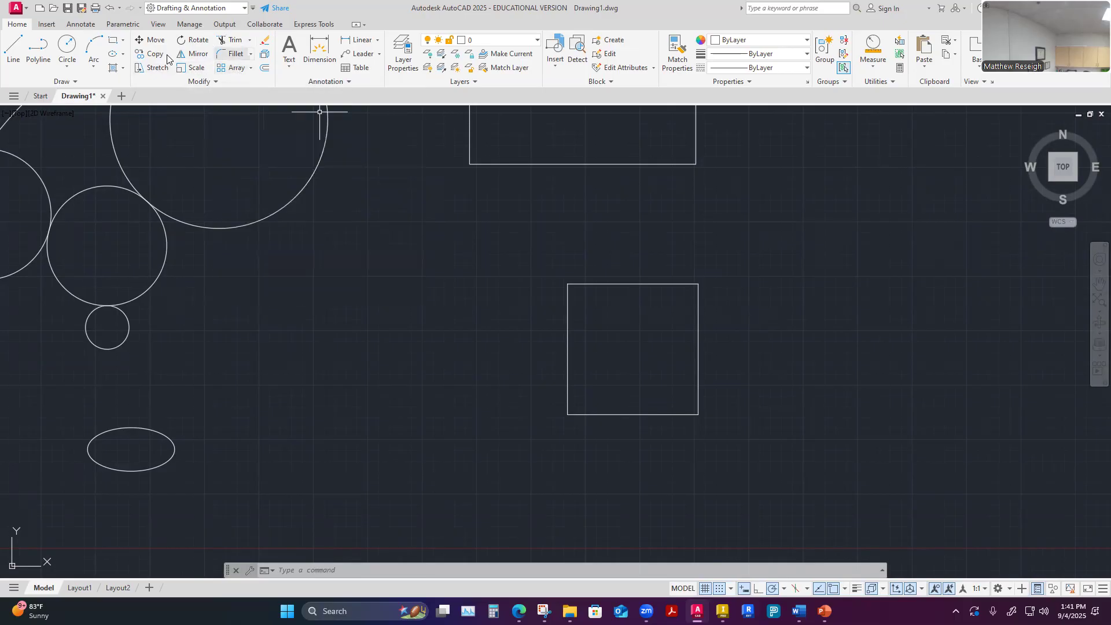
{"action": "scroll", "coordinate": [391, 287], "scroll_direction": "down", "scroll_amount": 3}
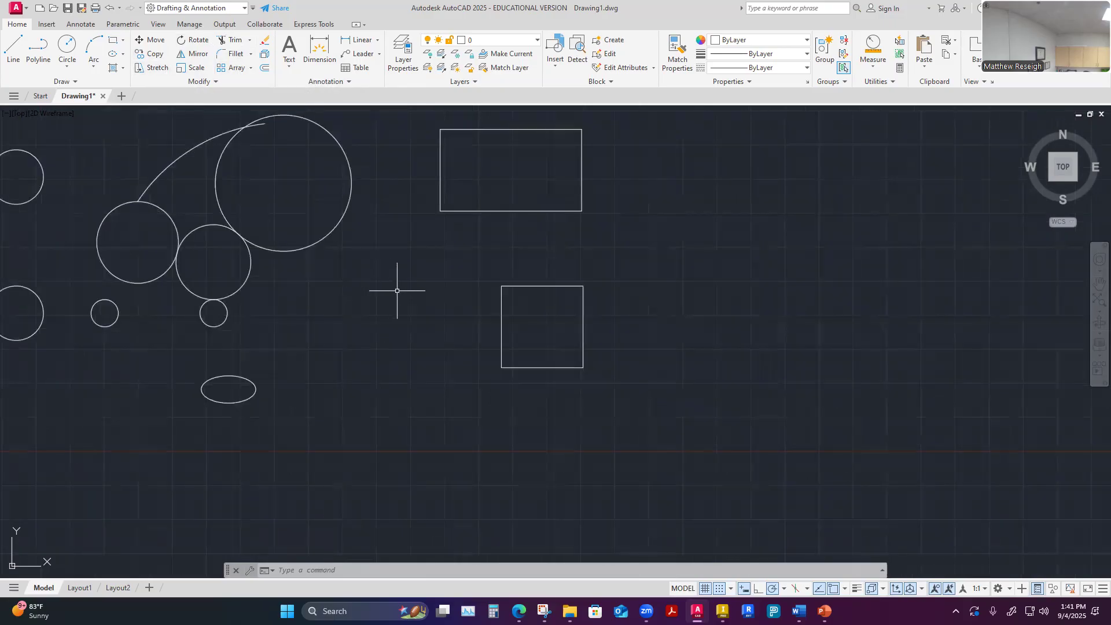
{"action": "scroll", "coordinate": [399, 291], "scroll_direction": "up", "scroll_amount": 2}
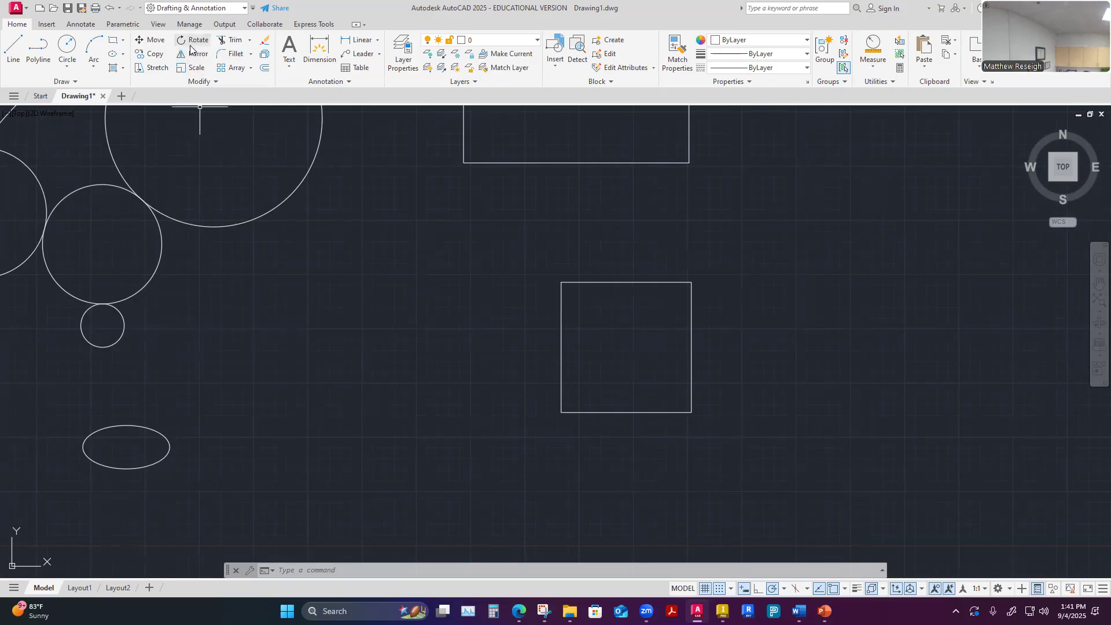
{"action": "left_click", "coordinate": [197, 43]}
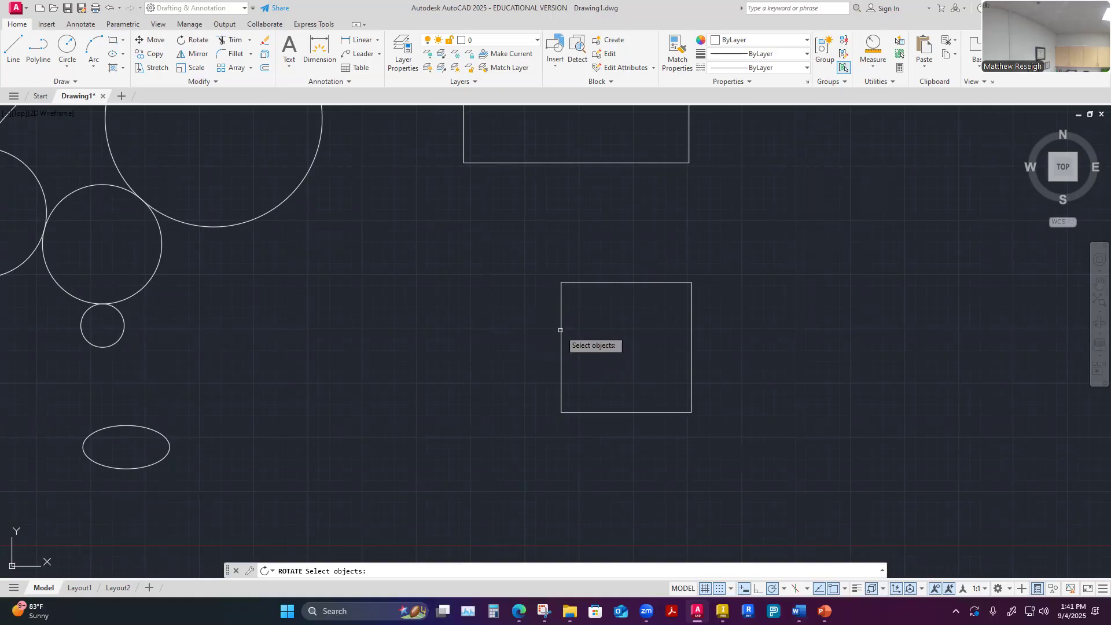
{"action": "left_click", "coordinate": [560, 330]}
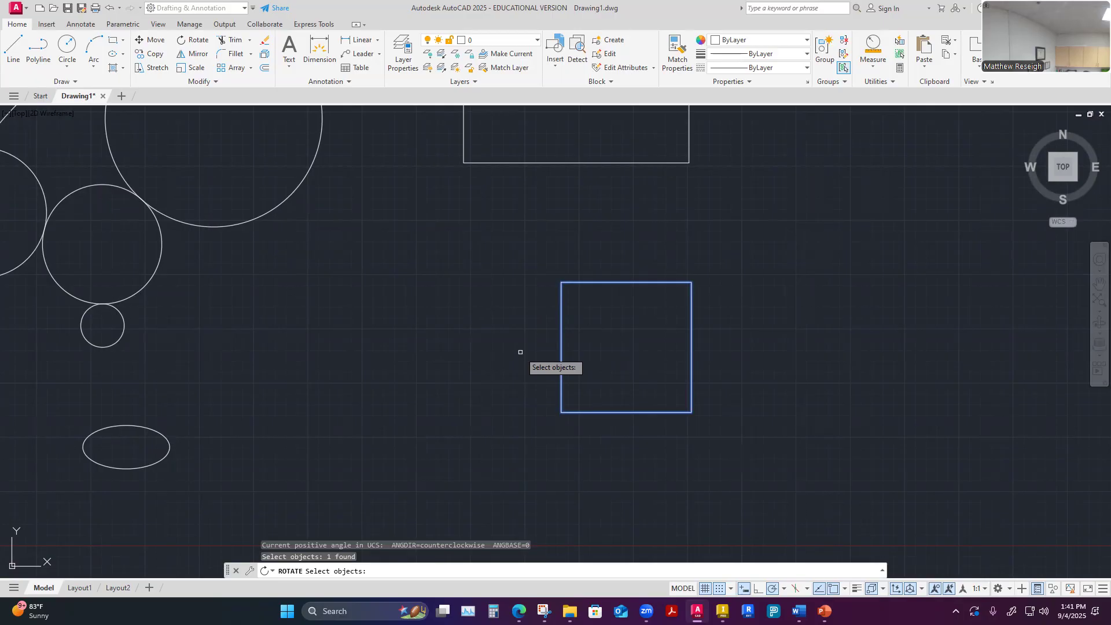
{"action": "key", "text": "Escape"}
{"action": "key", "text": "Escape"}
{"action": "key", "text": "Escape"}
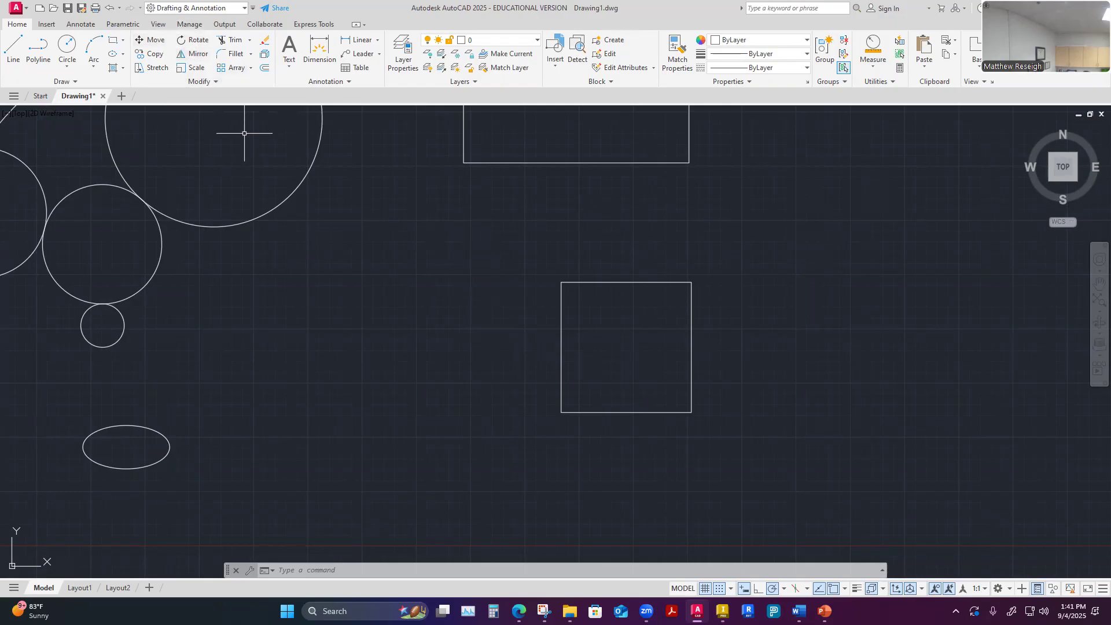
Rotate the square 45° about its geometric center
{"action": "left_click", "coordinate": [194, 40]}
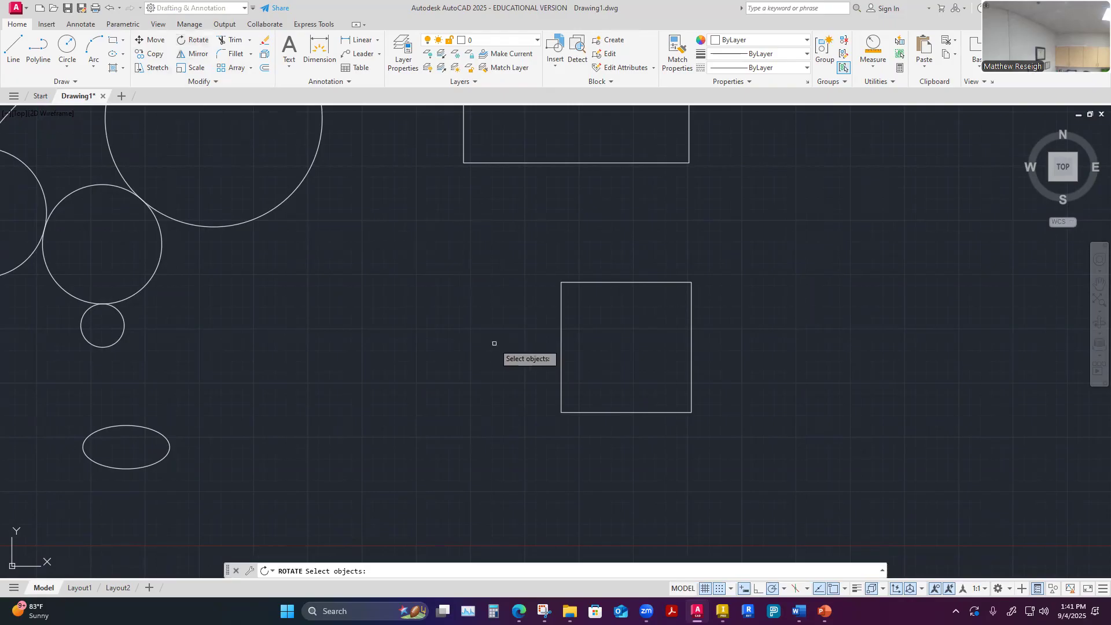
{"action": "left_click", "coordinate": [560, 332]}
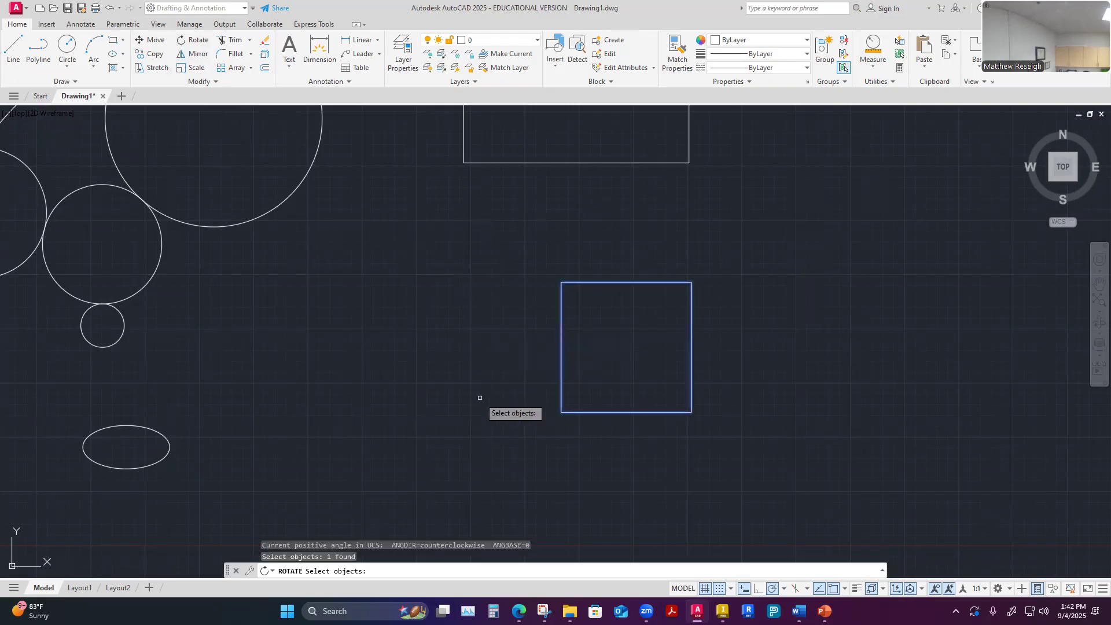
{"action": "key", "text": "Return"}
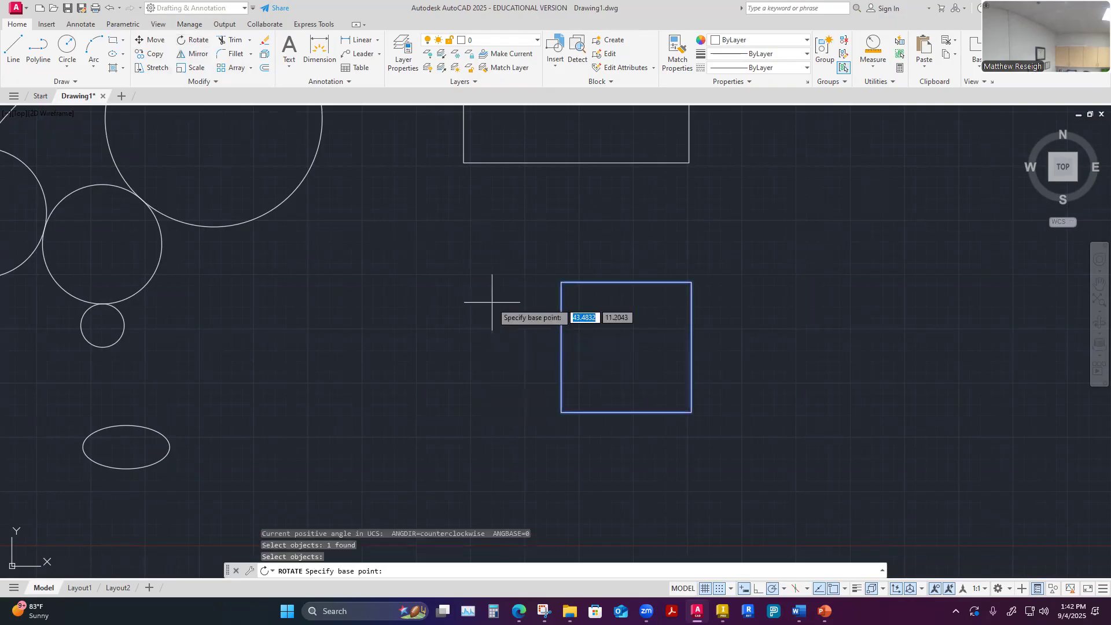
{"action": "left_click", "coordinate": [626, 346]}
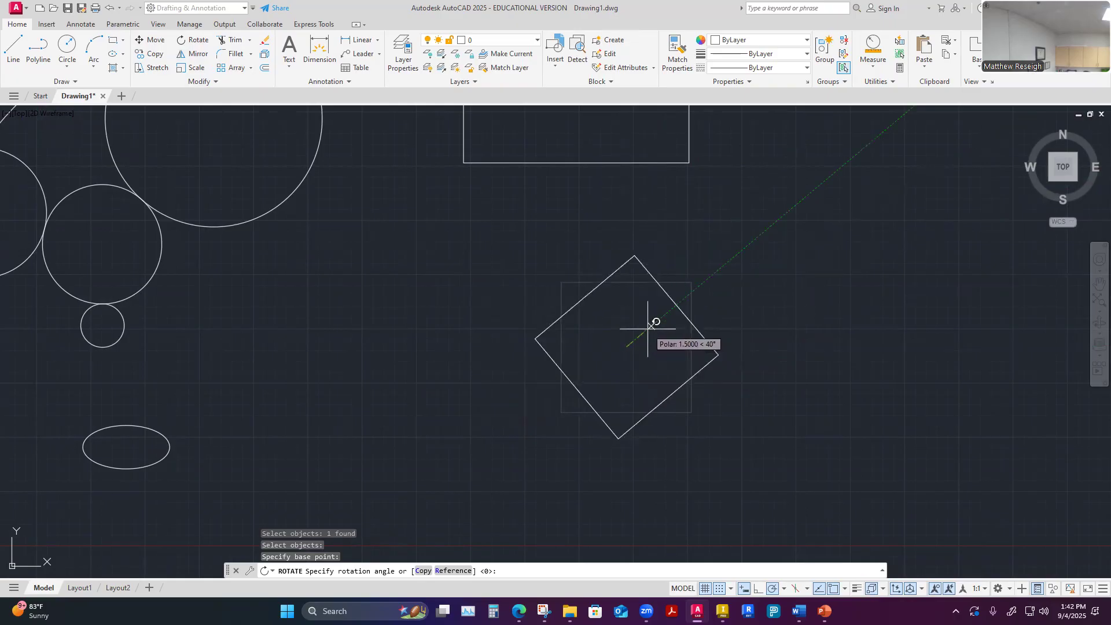
{"action": "type", "text": "45"}
{"action": "key", "text": "Return"}
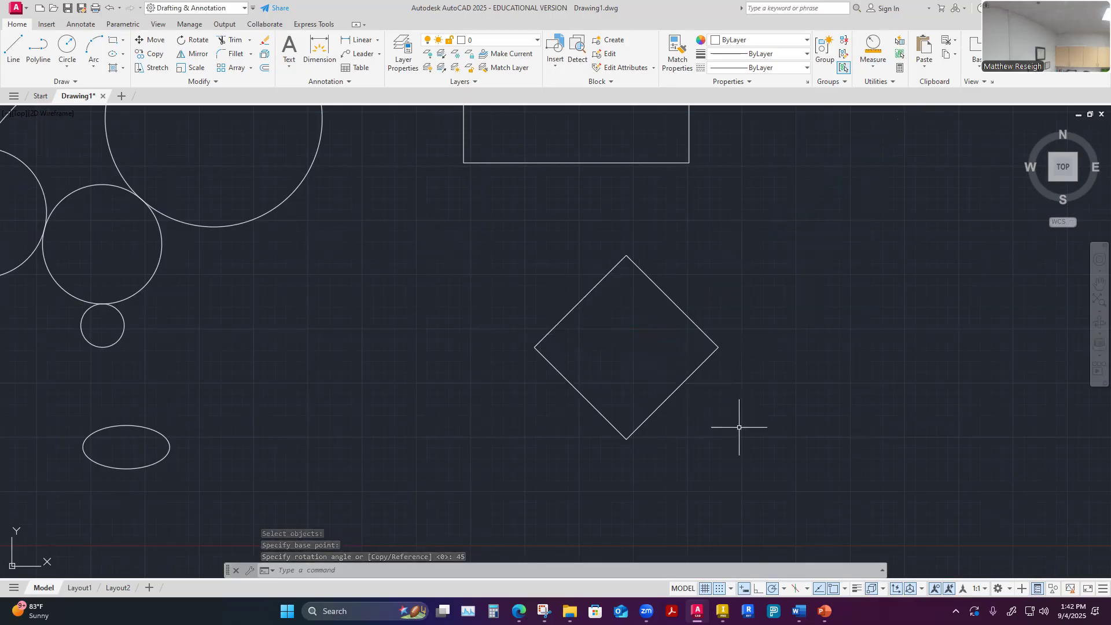
{"action": "scroll", "coordinate": [739, 409], "scroll_direction": "down", "scroll_amount": 6}
{"action": "scroll", "coordinate": [761, 424], "scroll_direction": "up", "scroll_amount": 4}
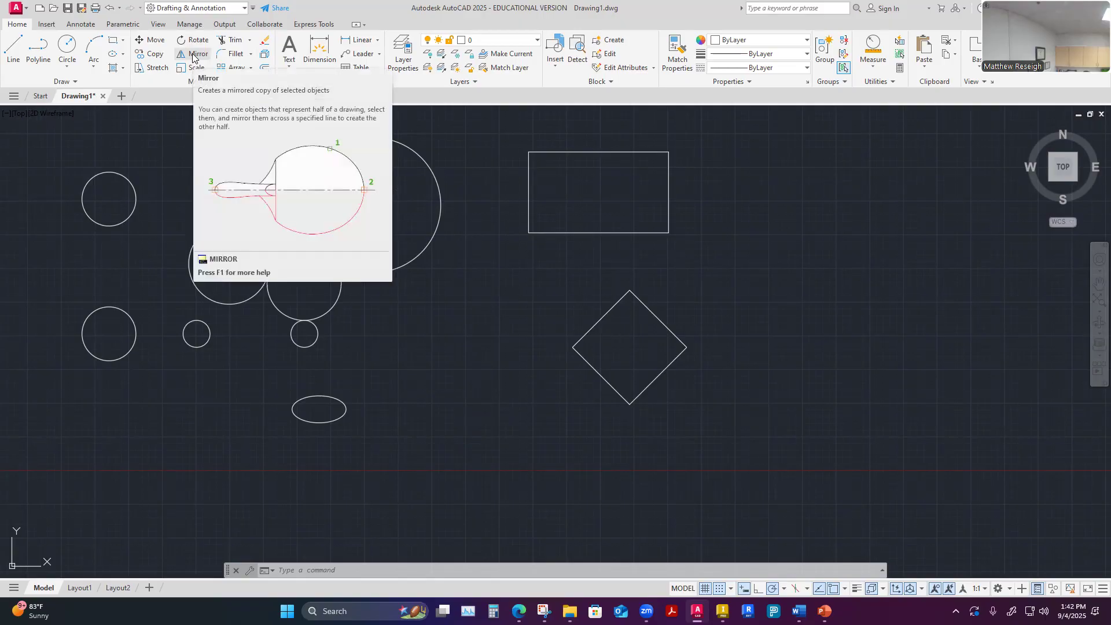
{"action": "scroll", "coordinate": [434, 432], "scroll_direction": "down", "scroll_amount": 2}
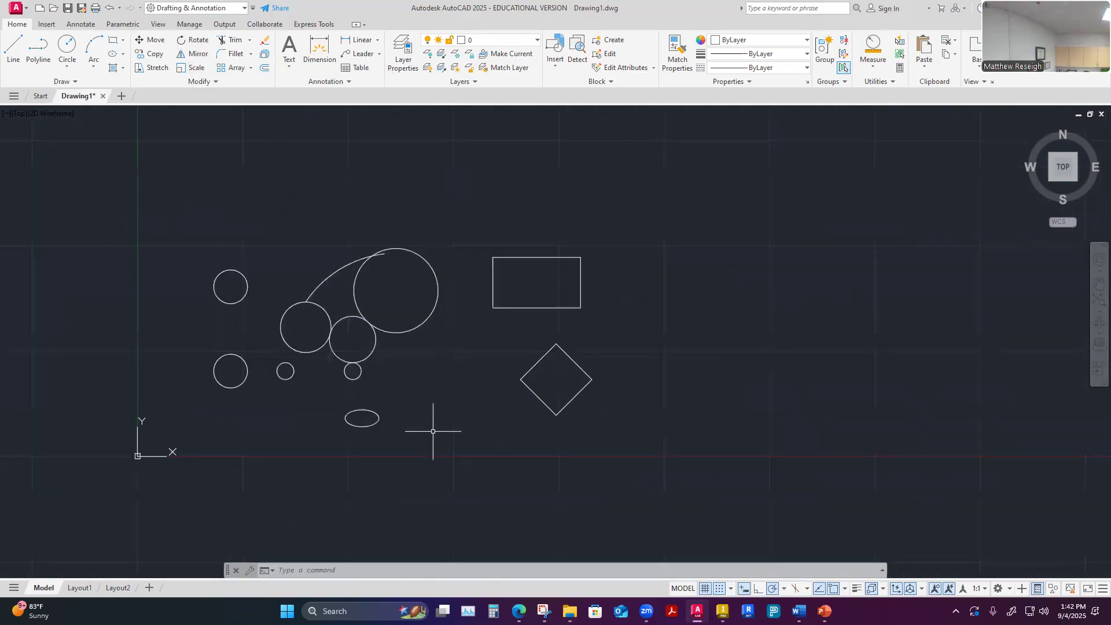
Mirror the rotated square about a vertical line through its right corner, keeping the source object
{"action": "scroll", "coordinate": [609, 311], "scroll_direction": "up", "scroll_amount": 2}
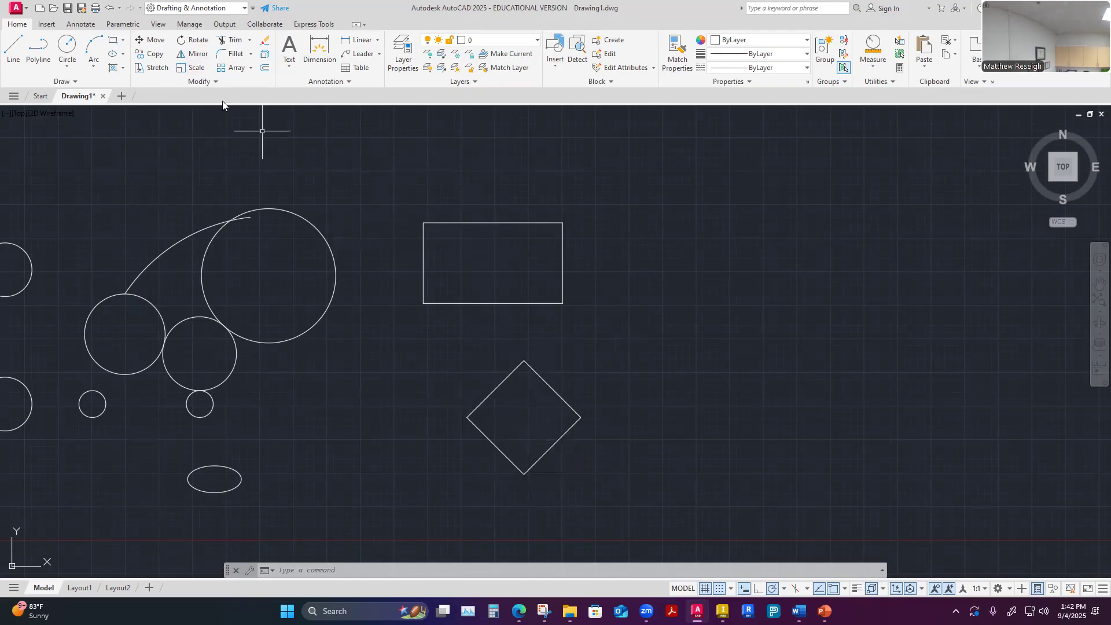
{"action": "left_click", "coordinate": [198, 57]}
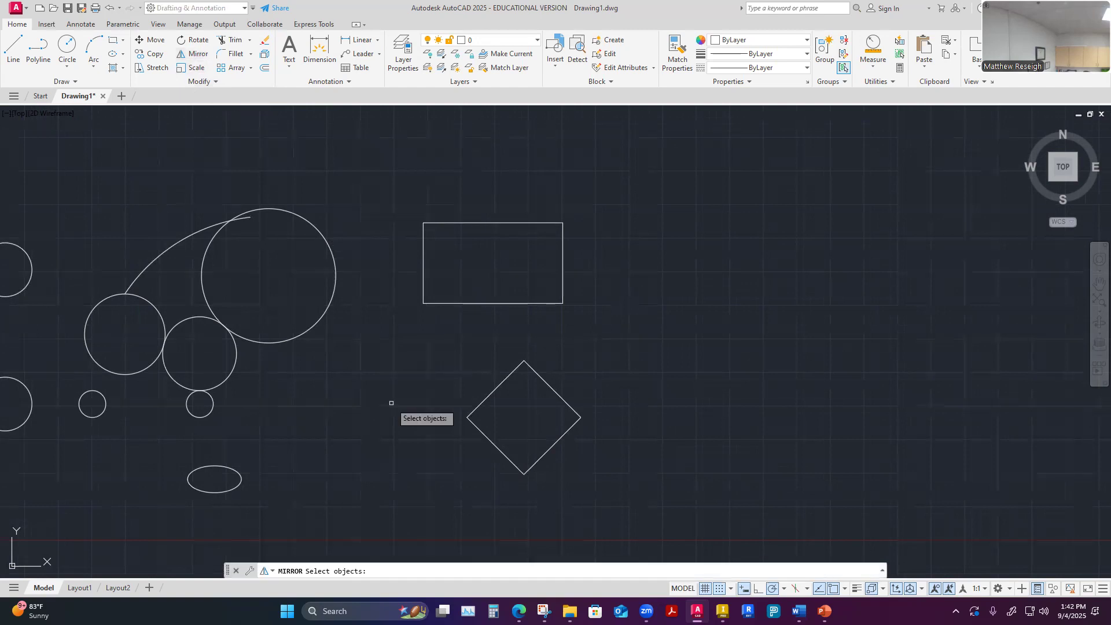
{"action": "left_click", "coordinate": [490, 399]}
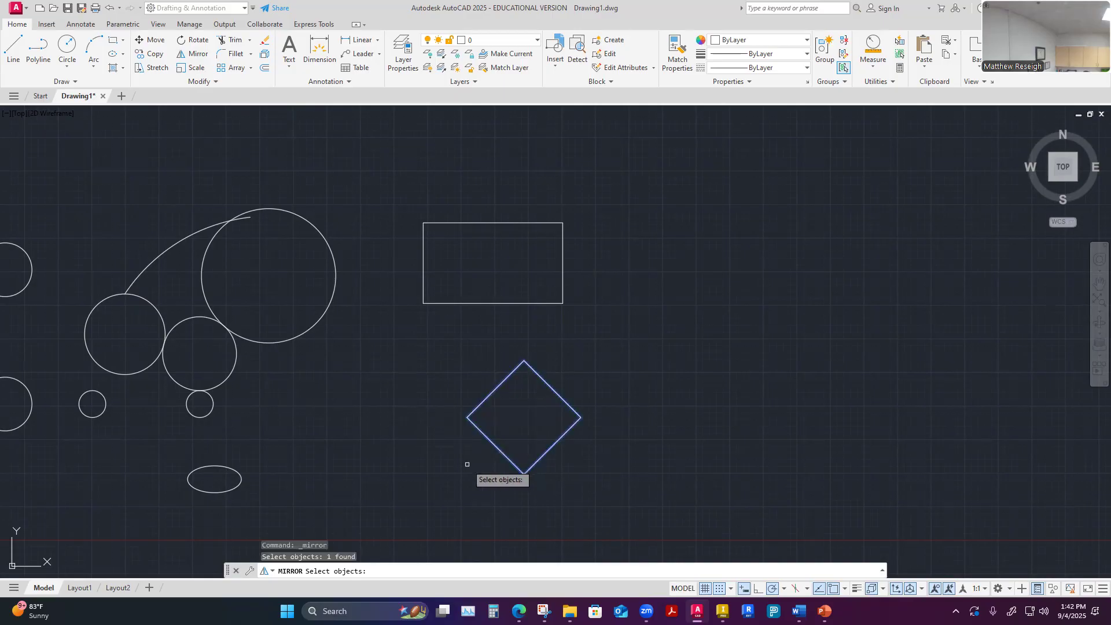
{"action": "key", "text": "Return"}
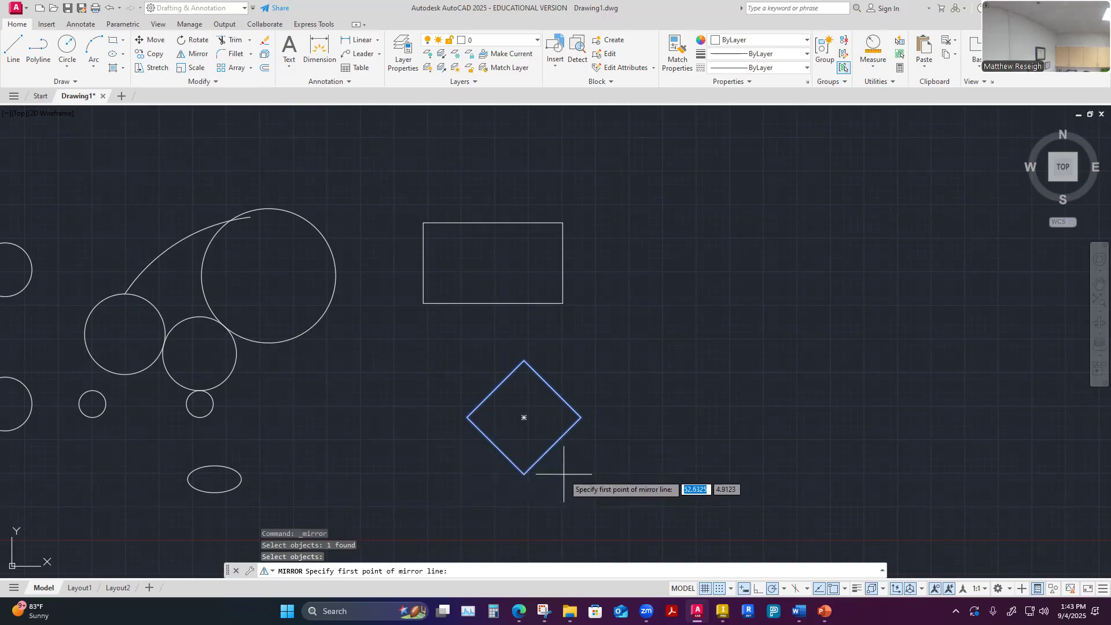
{"action": "scroll", "coordinate": [567, 474], "scroll_direction": "down", "scroll_amount": 4}
{"action": "scroll", "coordinate": [590, 472], "scroll_direction": "up", "scroll_amount": 4}
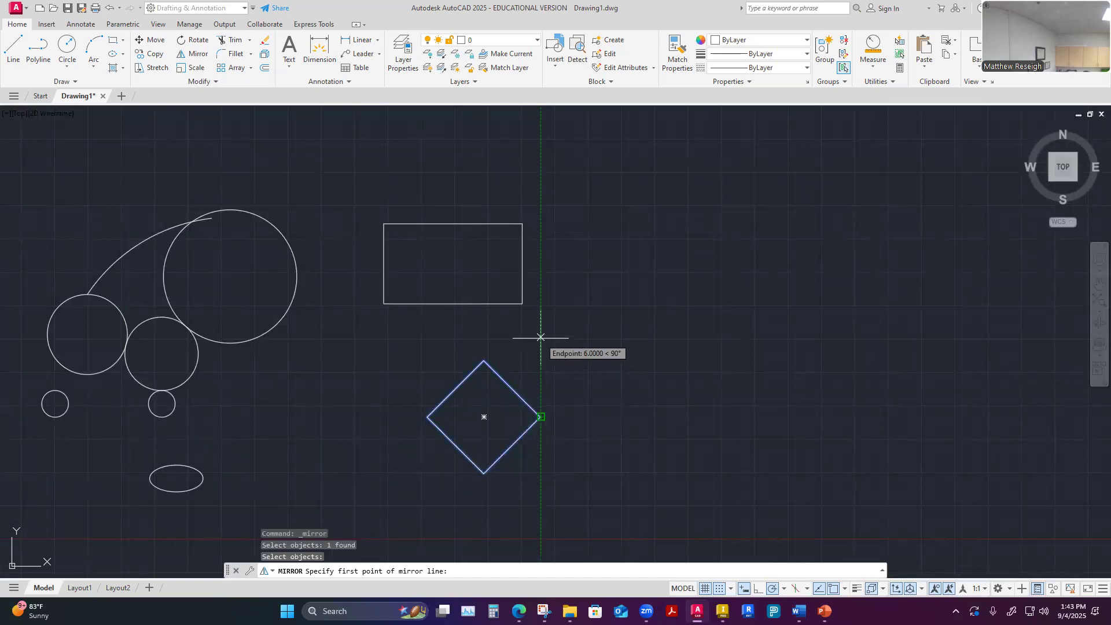
{"action": "left_click", "coordinate": [541, 337]}
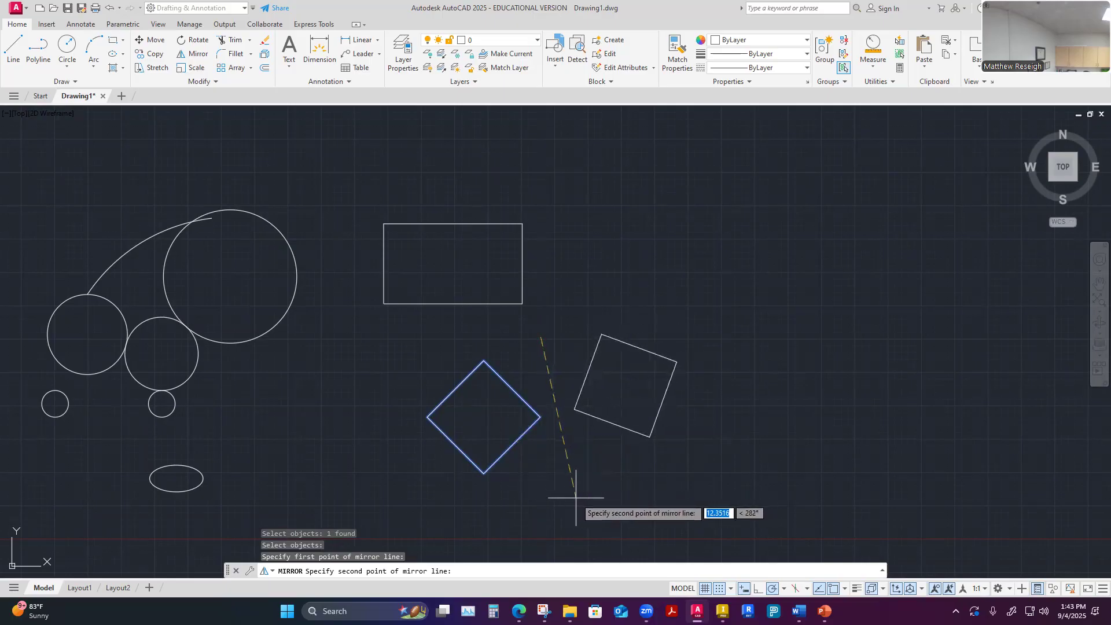
{"action": "left_click", "coordinate": [541, 499]}
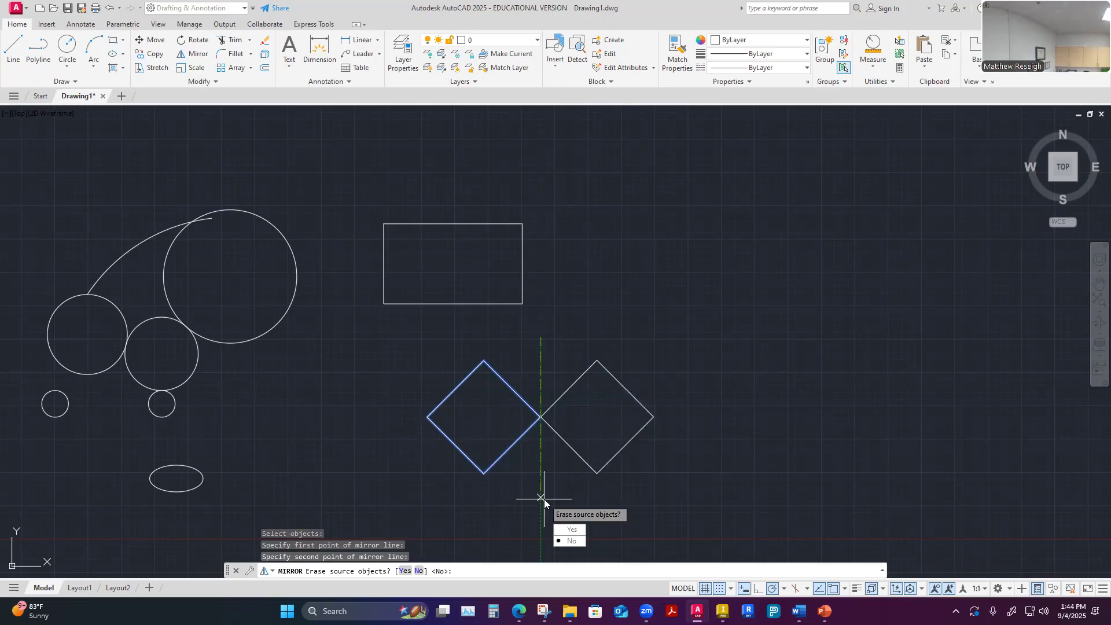
{"action": "key", "text": "Return"}
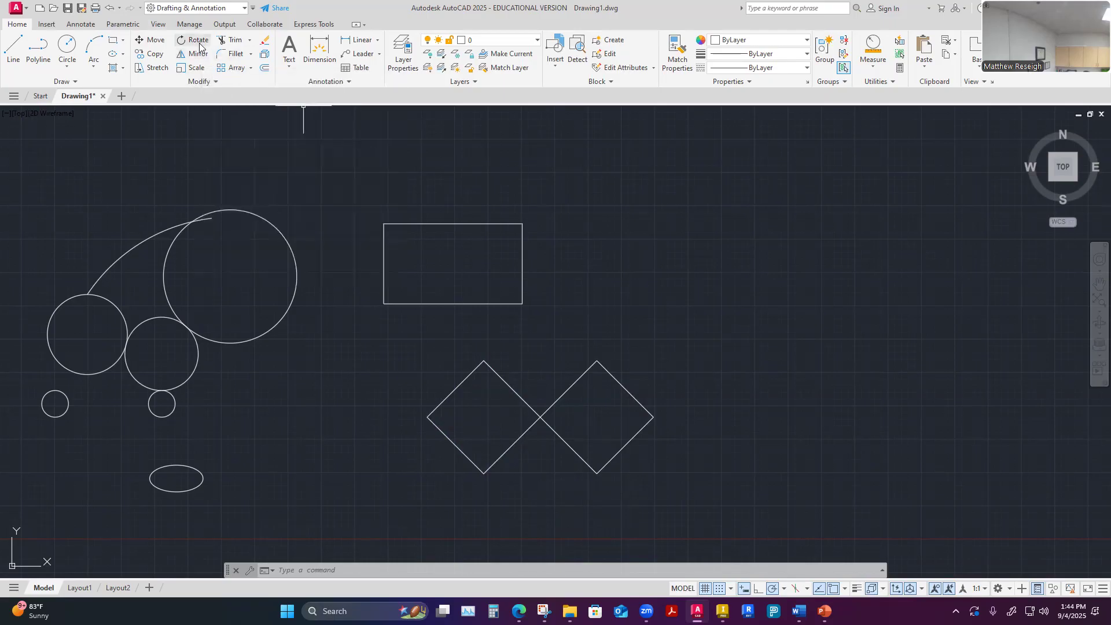
{"action": "scroll", "coordinate": [597, 348], "scroll_direction": "down", "scroll_amount": 2}
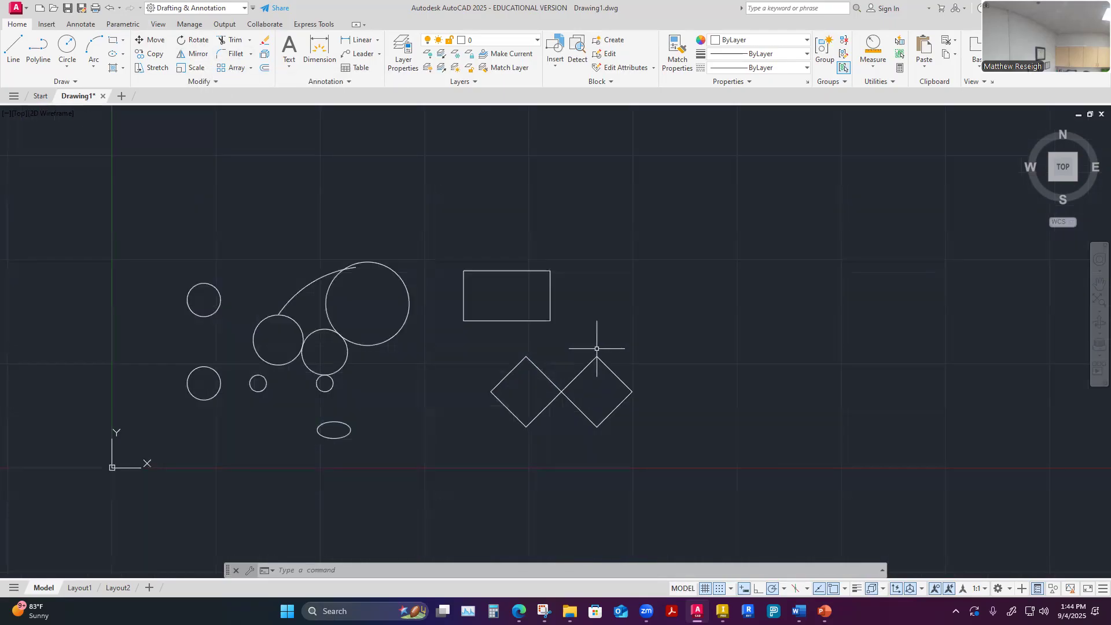
{"action": "scroll", "coordinate": [305, 267], "scroll_direction": "up", "scroll_amount": 3}
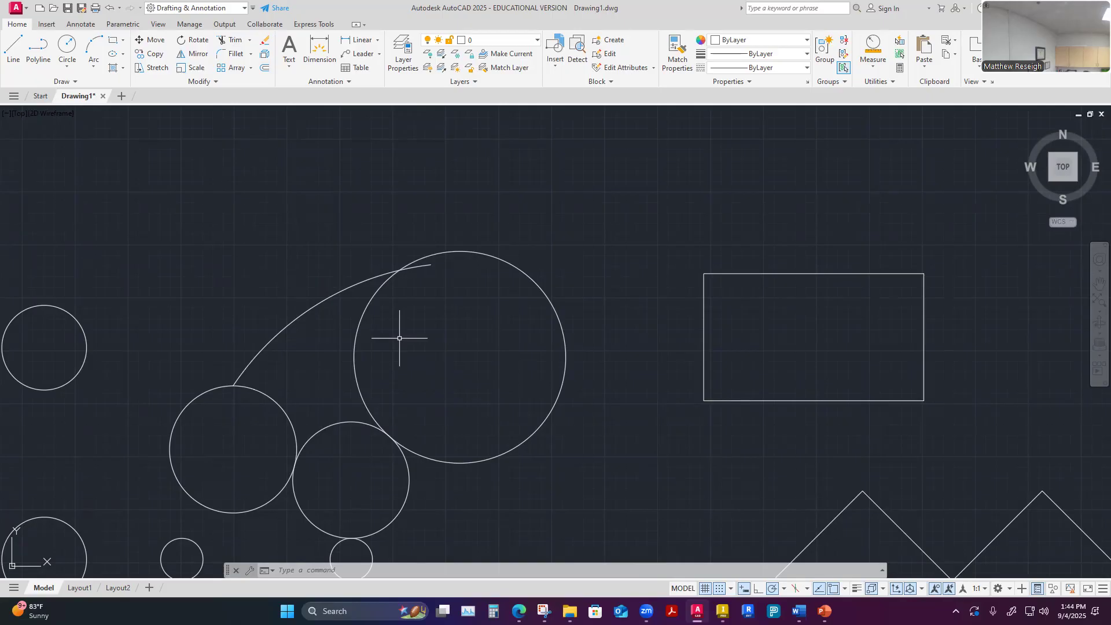
{"action": "scroll", "coordinate": [471, 384], "scroll_direction": "down", "scroll_amount": 4}
{"action": "scroll", "coordinate": [459, 385], "scroll_direction": "up", "scroll_amount": 4}
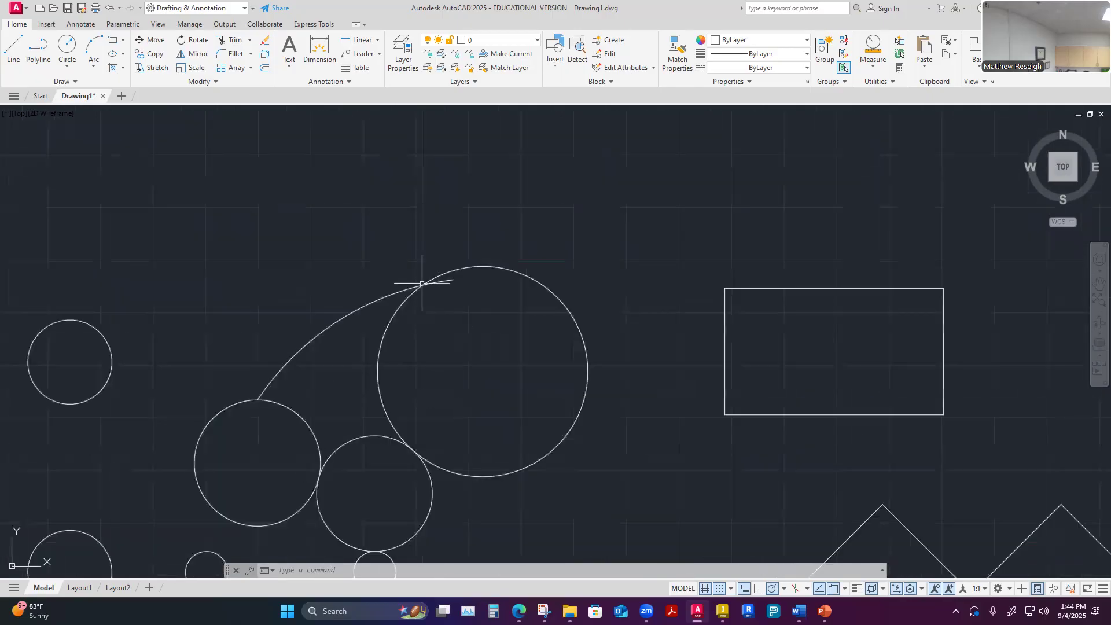
{"action": "scroll", "coordinate": [422, 283], "scroll_direction": "up", "scroll_amount": 6}
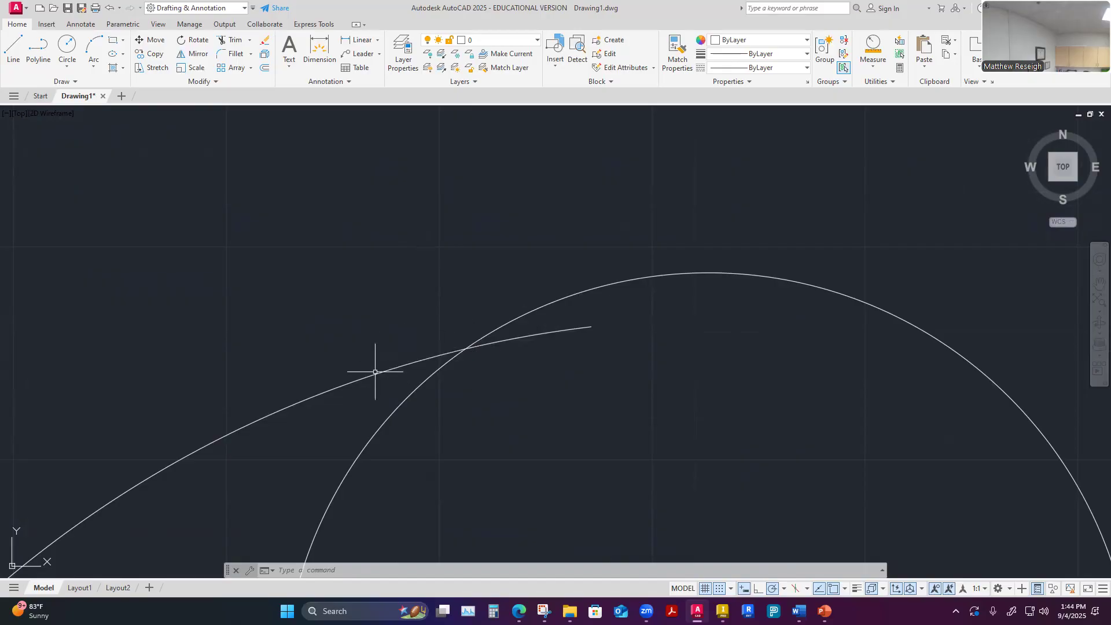
{"action": "scroll", "coordinate": [544, 383], "scroll_direction": "down", "scroll_amount": 1}
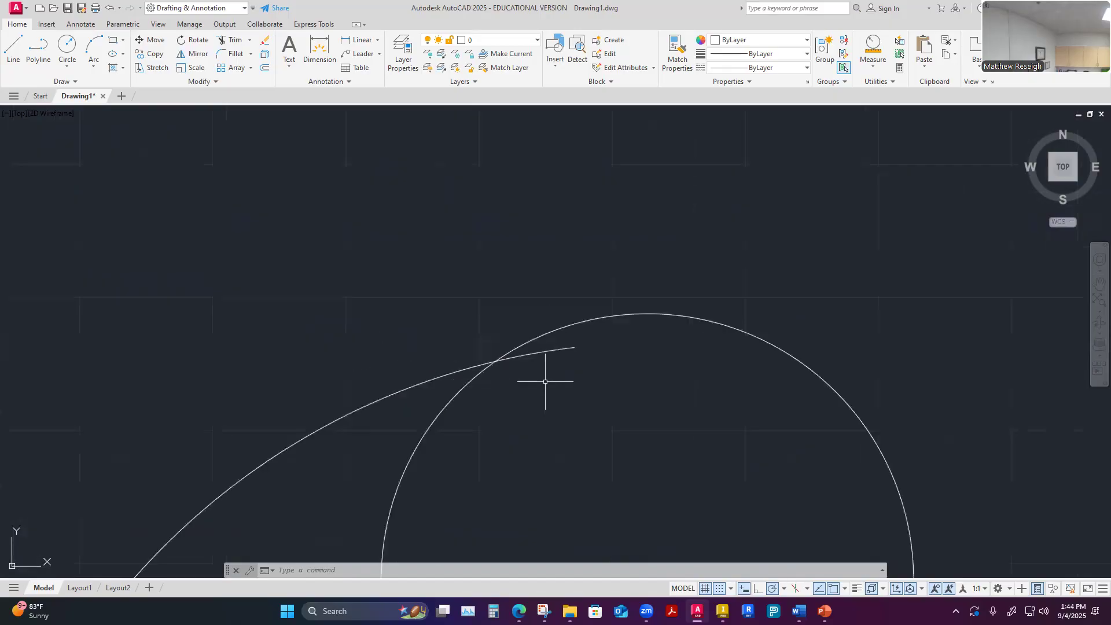
{"action": "left_click", "coordinate": [231, 42]}
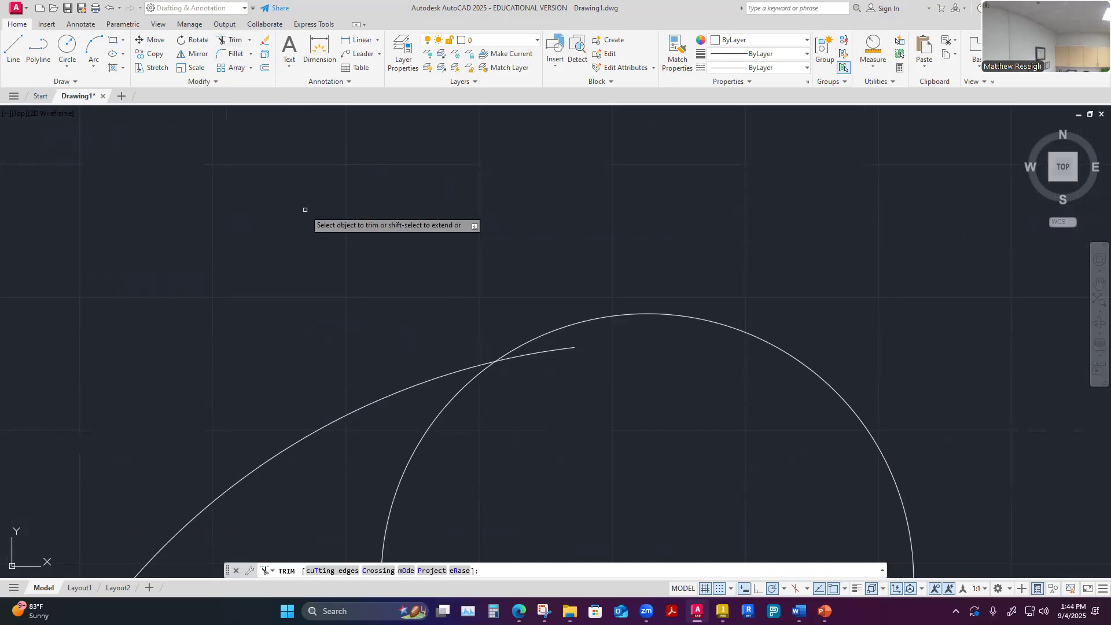
{"action": "key", "text": "Escape"}
{"action": "type", "text": "T"}
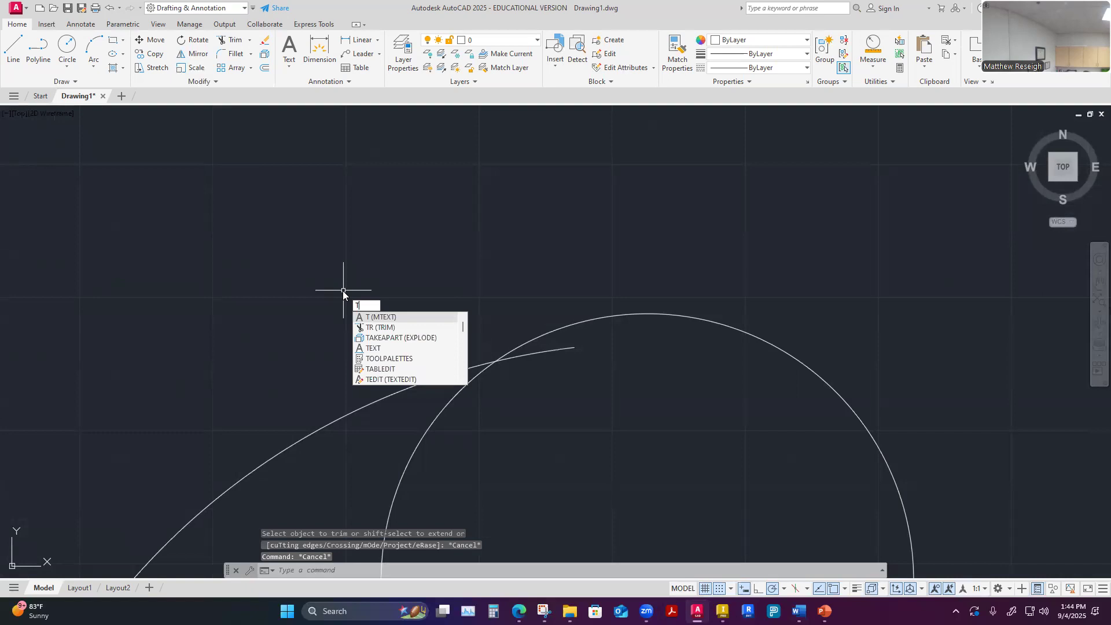
{"action": "type", "text": "R"}
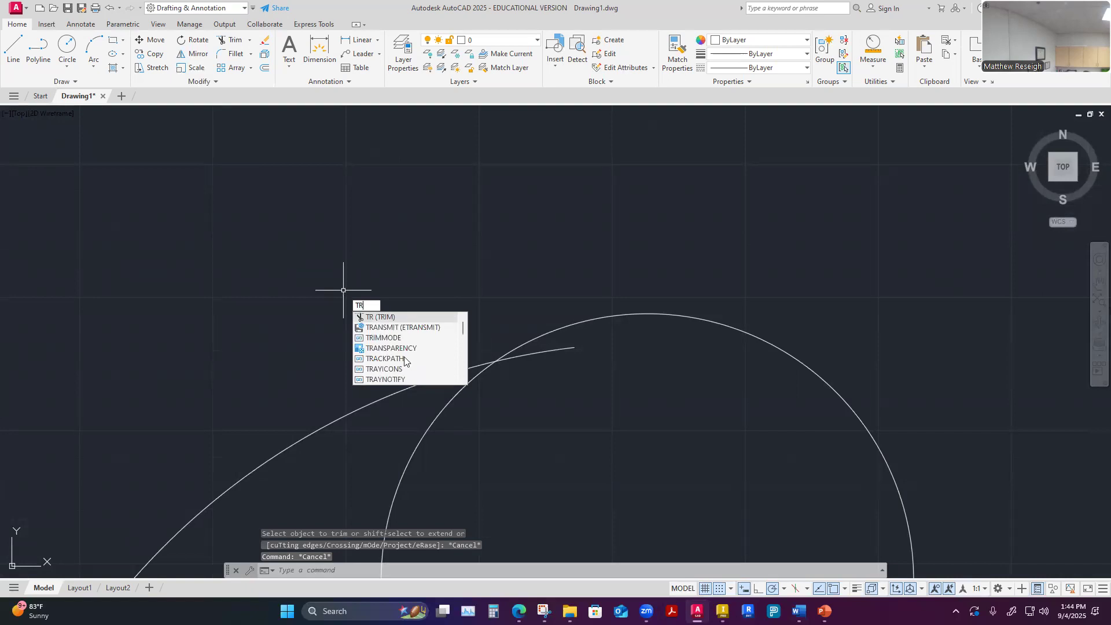
{"action": "left_click", "coordinate": [396, 317]}
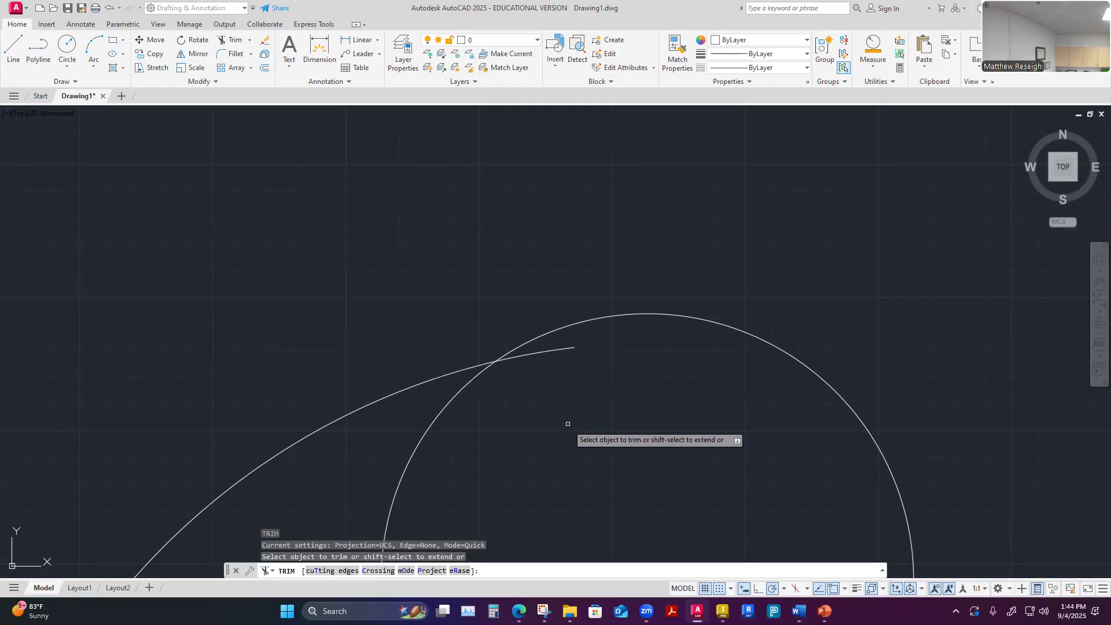
{"action": "key", "text": "Escape"}
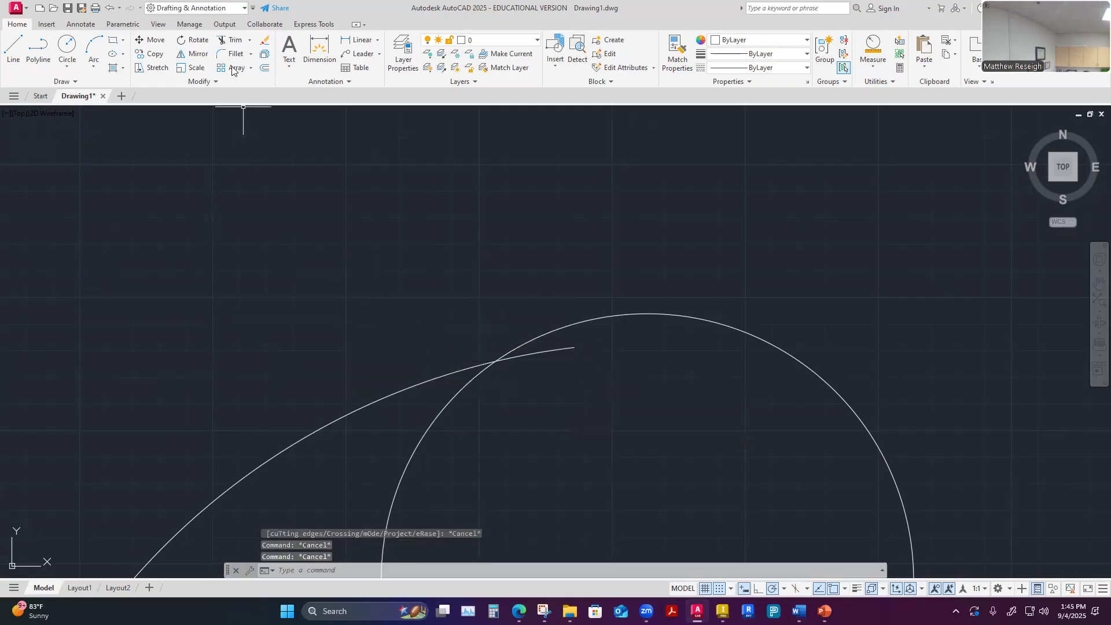
Trim away the large circle's right-hand portion between the long arc and the tangent circle below it
{"action": "left_click", "coordinate": [231, 41]}
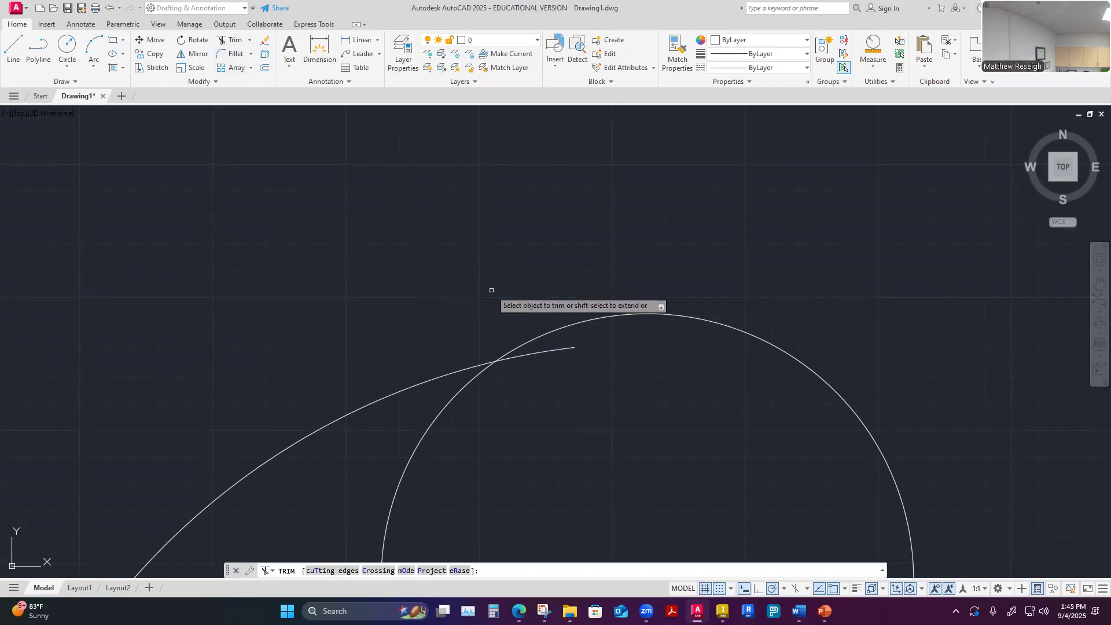
{"action": "scroll", "coordinate": [490, 289], "scroll_direction": "down", "scroll_amount": 4}
{"action": "scroll", "coordinate": [476, 279], "scroll_direction": "up", "scroll_amount": 2}
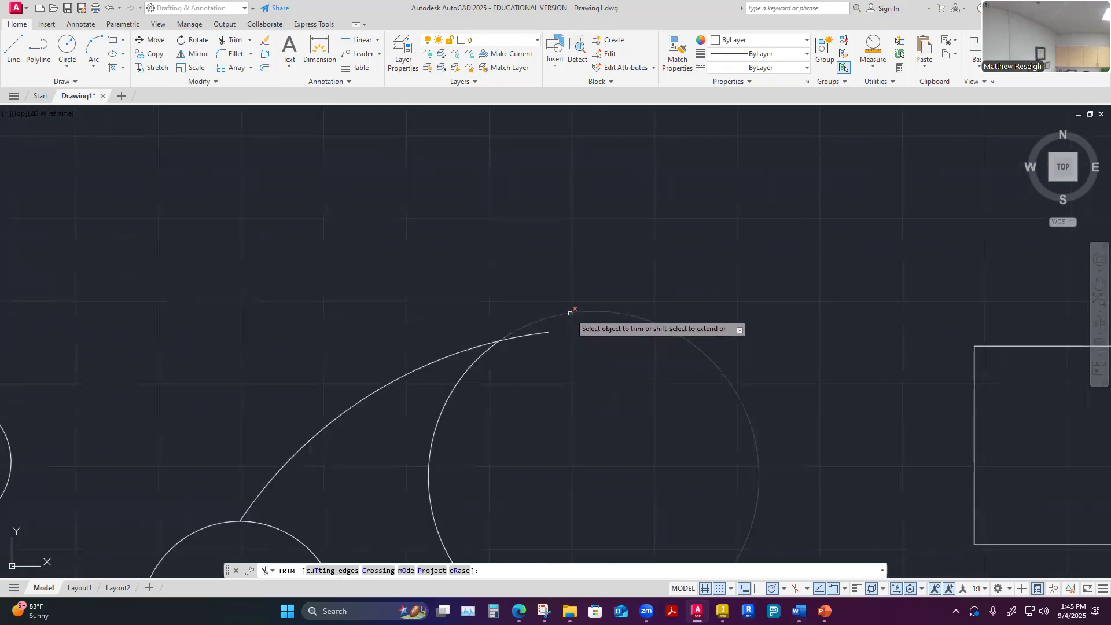
{"action": "scroll", "coordinate": [570, 313], "scroll_direction": "down", "scroll_amount": 2}
{"action": "scroll", "coordinate": [538, 506], "scroll_direction": "up", "scroll_amount": 2}
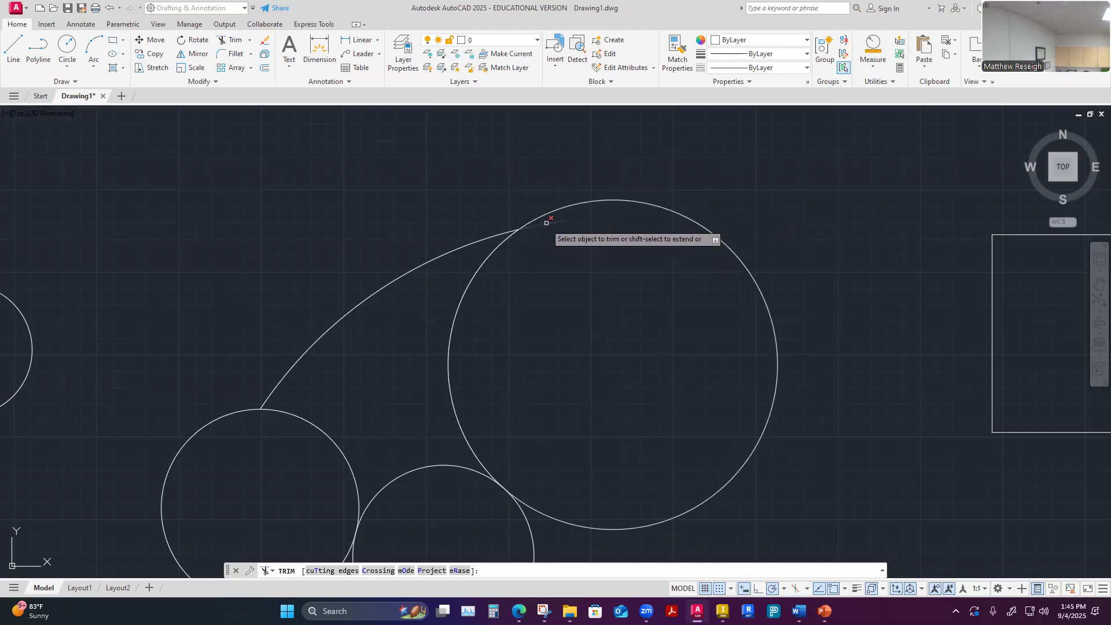
{"action": "scroll", "coordinate": [589, 315], "scroll_direction": "down", "scroll_amount": 3}
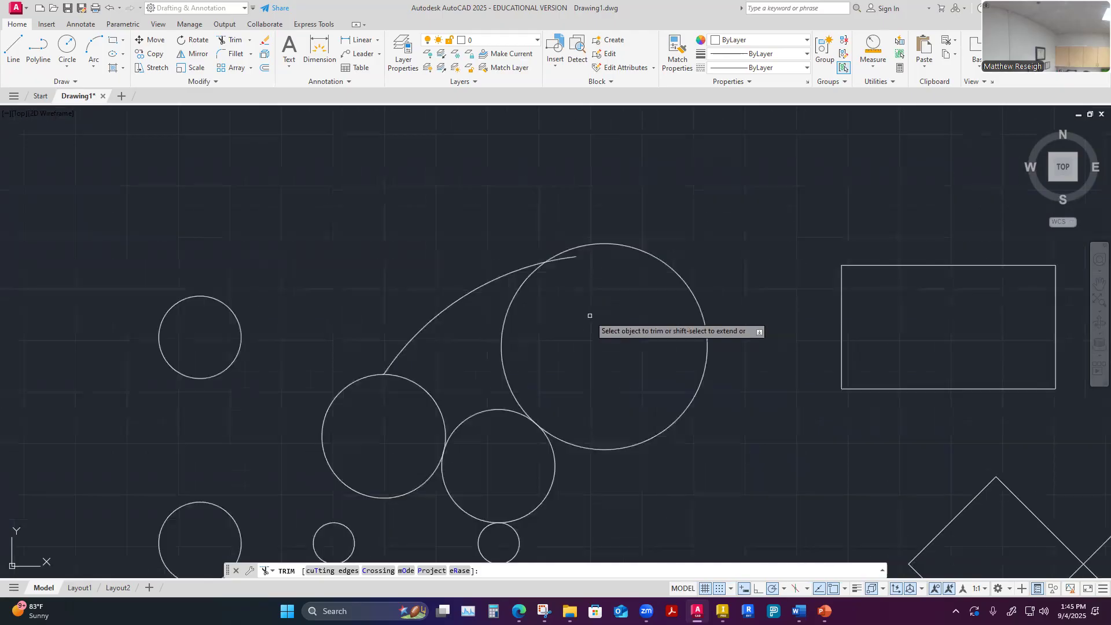
{"action": "scroll", "coordinate": [590, 316], "scroll_direction": "down", "scroll_amount": 3}
{"action": "scroll", "coordinate": [592, 324], "scroll_direction": "up", "scroll_amount": 2}
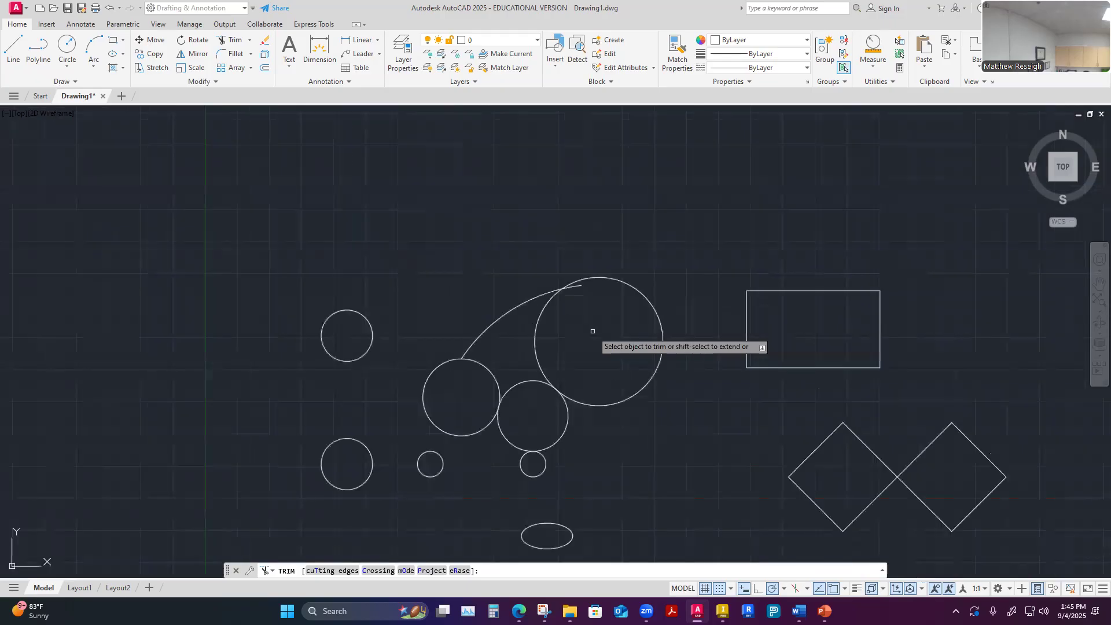
{"action": "scroll", "coordinate": [593, 331], "scroll_direction": "up", "scroll_amount": 2}
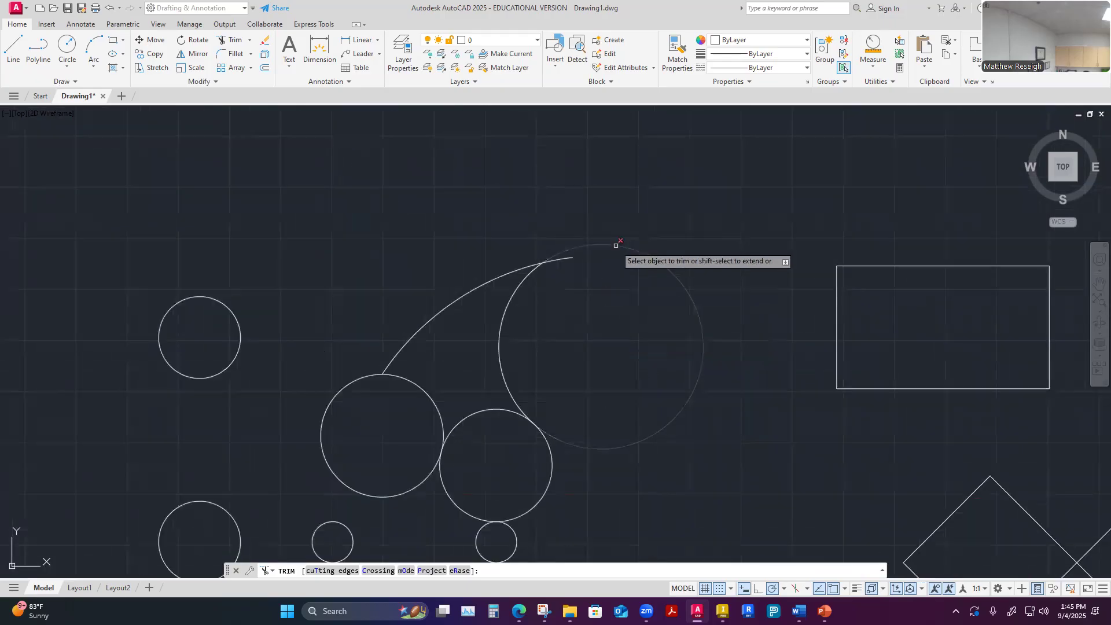
{"action": "left_click", "coordinate": [616, 246]}
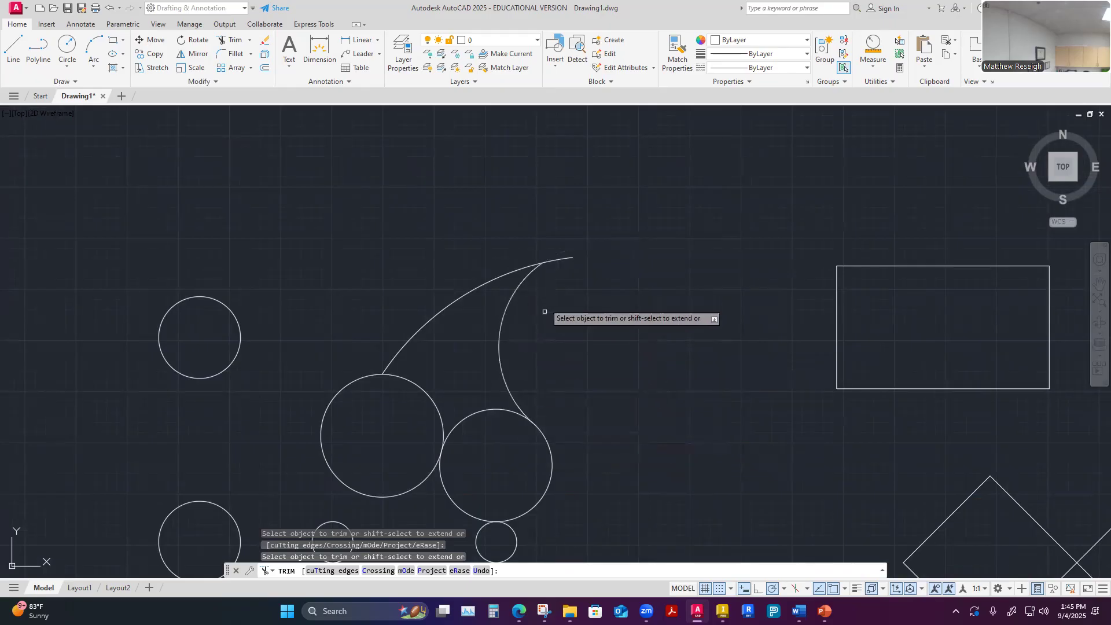
Trim the long arc's short end extending past the large circle's remaining curve and end the Trim command
{"action": "scroll", "coordinate": [562, 357], "scroll_direction": "down", "scroll_amount": 2}
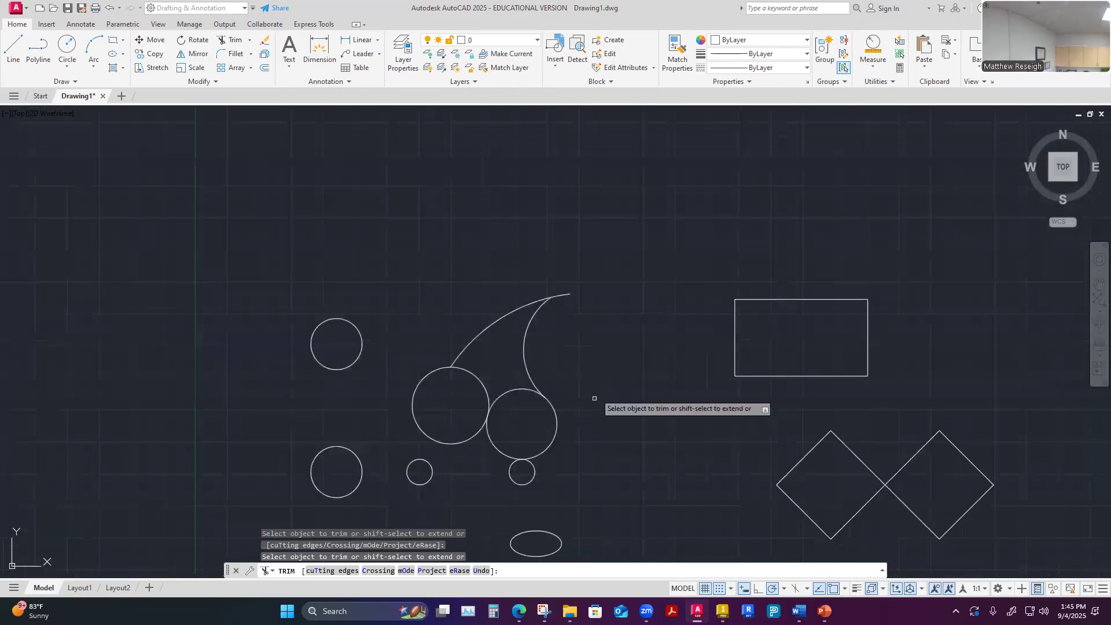
{"action": "scroll", "coordinate": [563, 444], "scroll_direction": "up", "scroll_amount": 2}
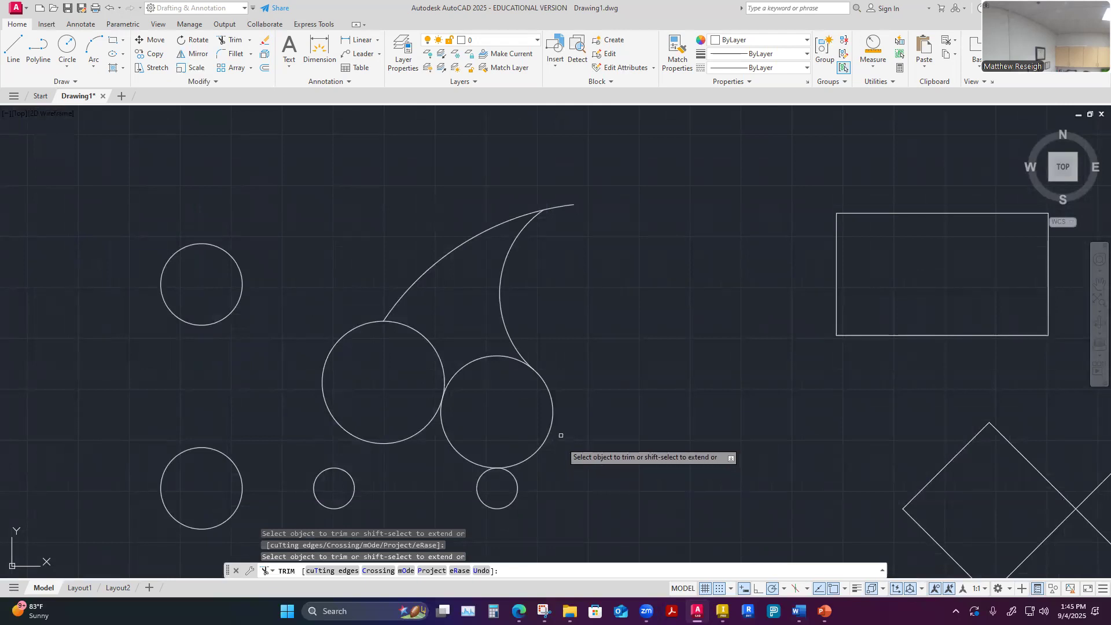
{"action": "left_click", "coordinate": [564, 206]}
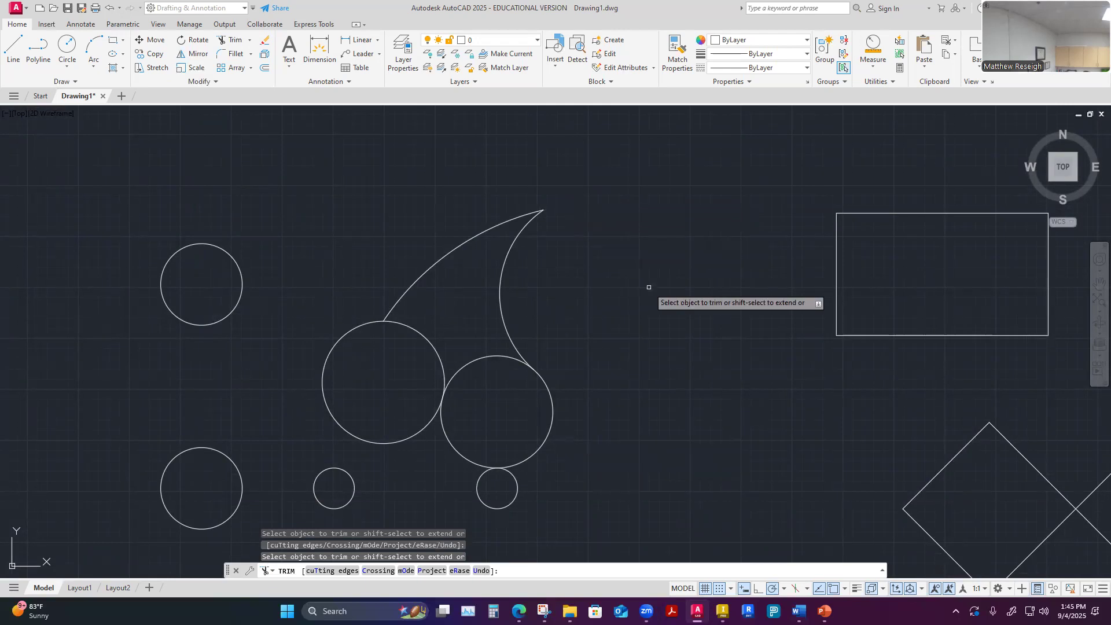
{"action": "key", "text": "Escape"}
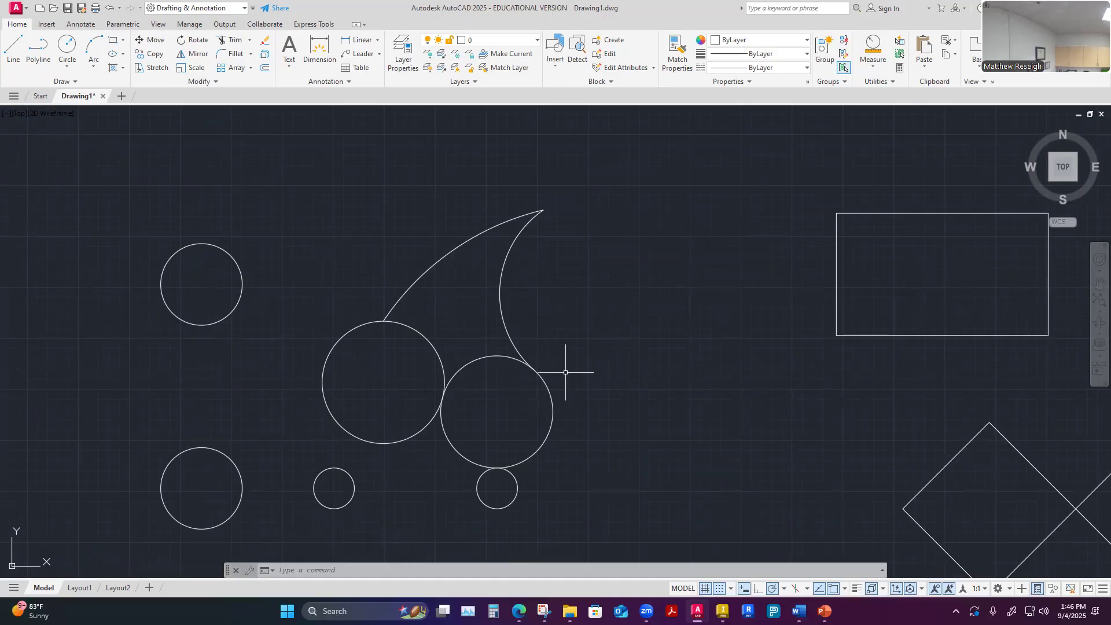
{"action": "scroll", "coordinate": [565, 372], "scroll_direction": "down", "scroll_amount": 4}
{"action": "scroll", "coordinate": [524, 418], "scroll_direction": "up", "scroll_amount": 6}
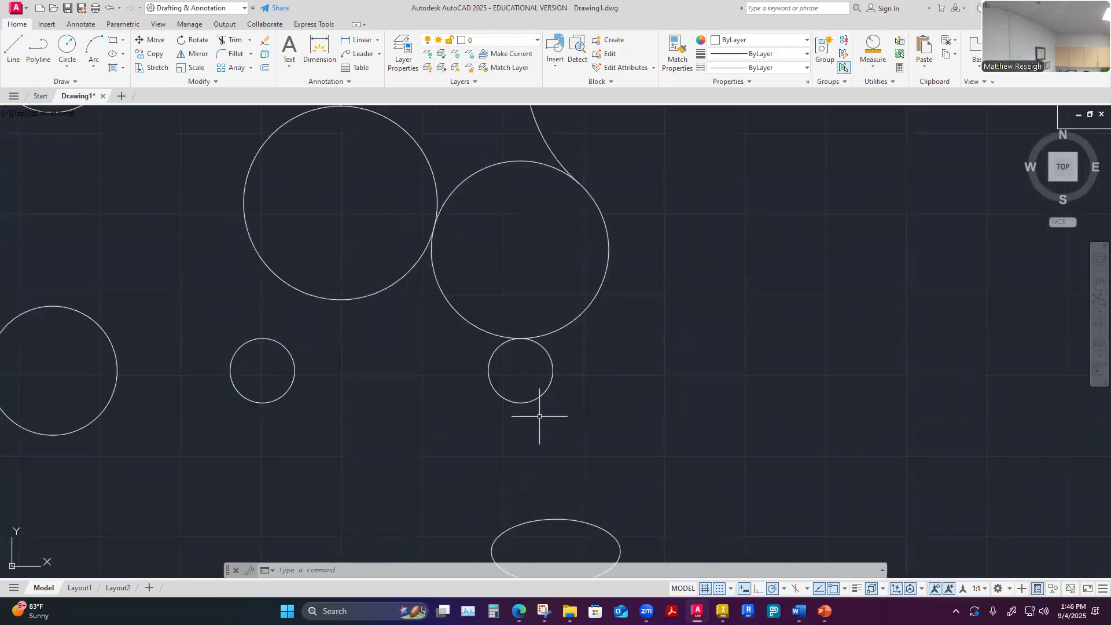
{"action": "left_click", "coordinate": [230, 40]}
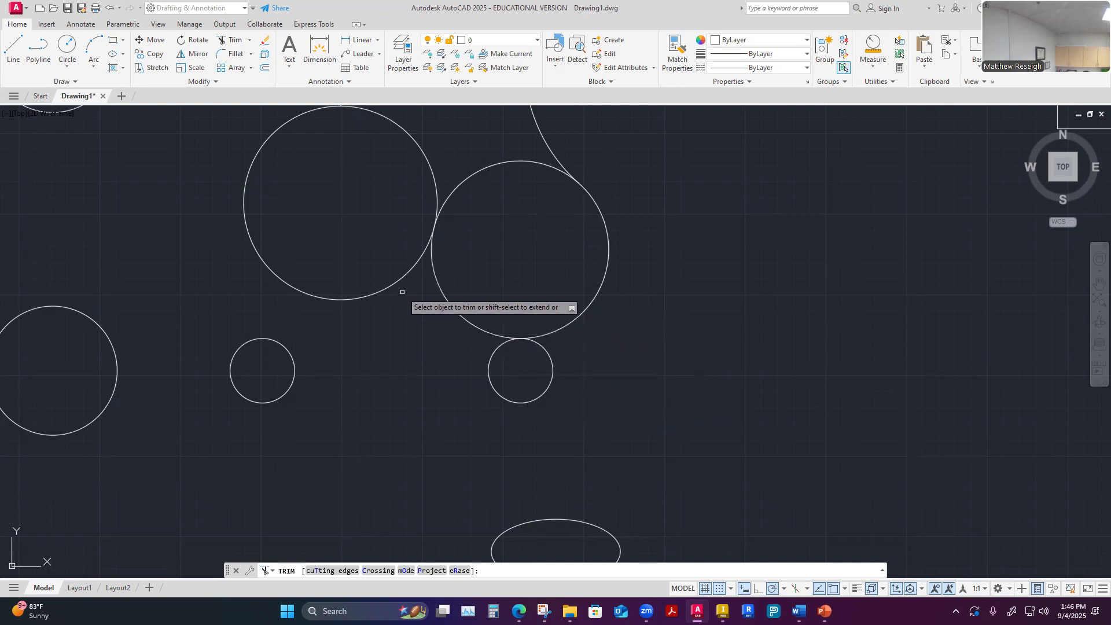
{"action": "scroll", "coordinate": [390, 326], "scroll_direction": "down", "scroll_amount": 6}
{"action": "scroll", "coordinate": [395, 249], "scroll_direction": "up", "scroll_amount": 2}
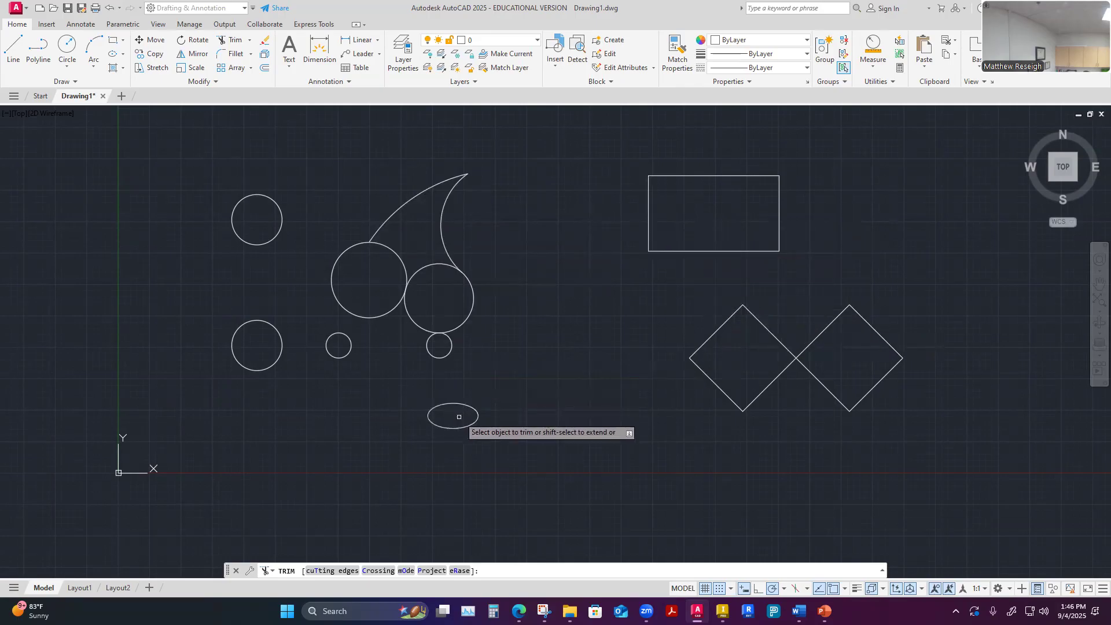
{"action": "scroll", "coordinate": [441, 421], "scroll_direction": "up", "scroll_amount": 4}
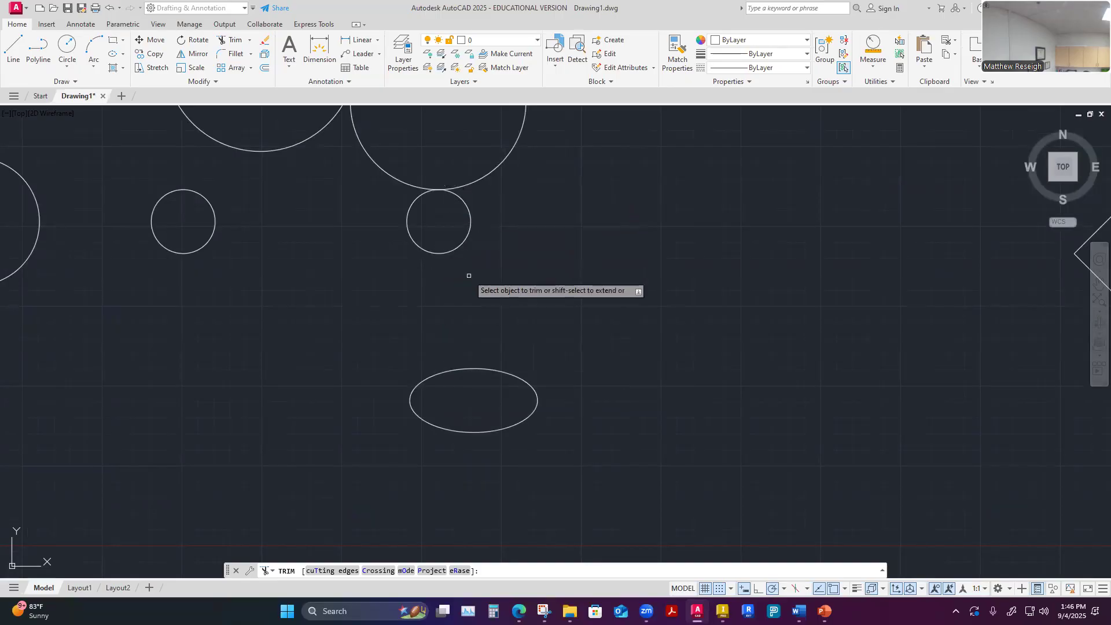
{"action": "scroll", "coordinate": [469, 277], "scroll_direction": "down", "scroll_amount": 2}
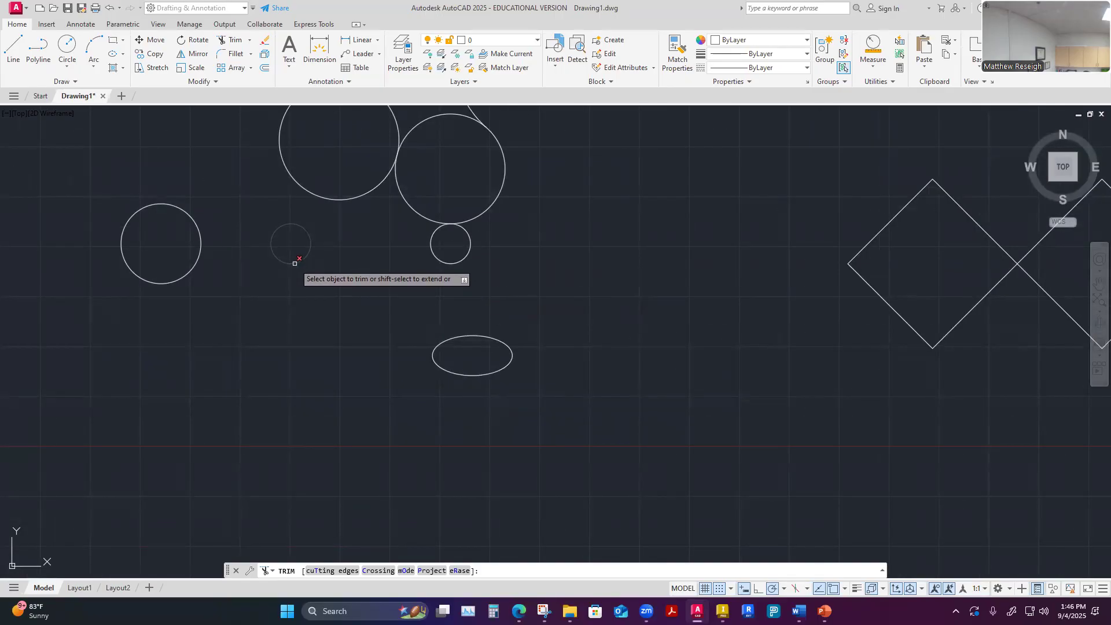
{"action": "scroll", "coordinate": [484, 307], "scroll_direction": "down", "scroll_amount": 4}
{"action": "scroll", "coordinate": [499, 260], "scroll_direction": "up", "scroll_amount": 2}
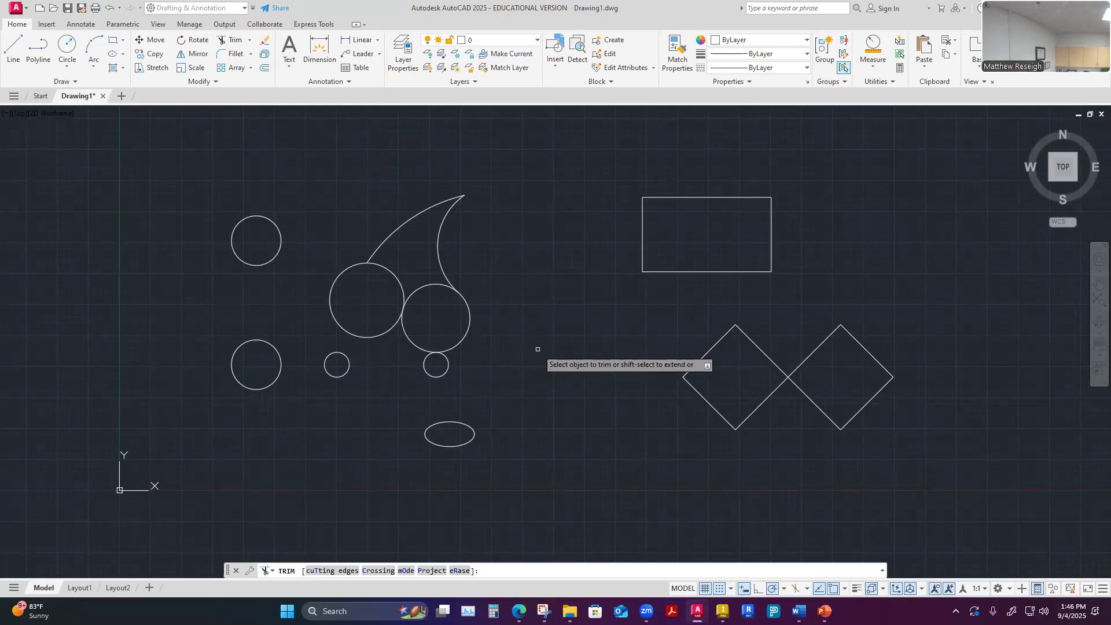
{"action": "key", "text": "Escape"}
Draw a horizontal line about 3.35 units long inside the horn shape, ending on its inner concave arc
{"action": "scroll", "coordinate": [457, 292], "scroll_direction": "up", "scroll_amount": 8}
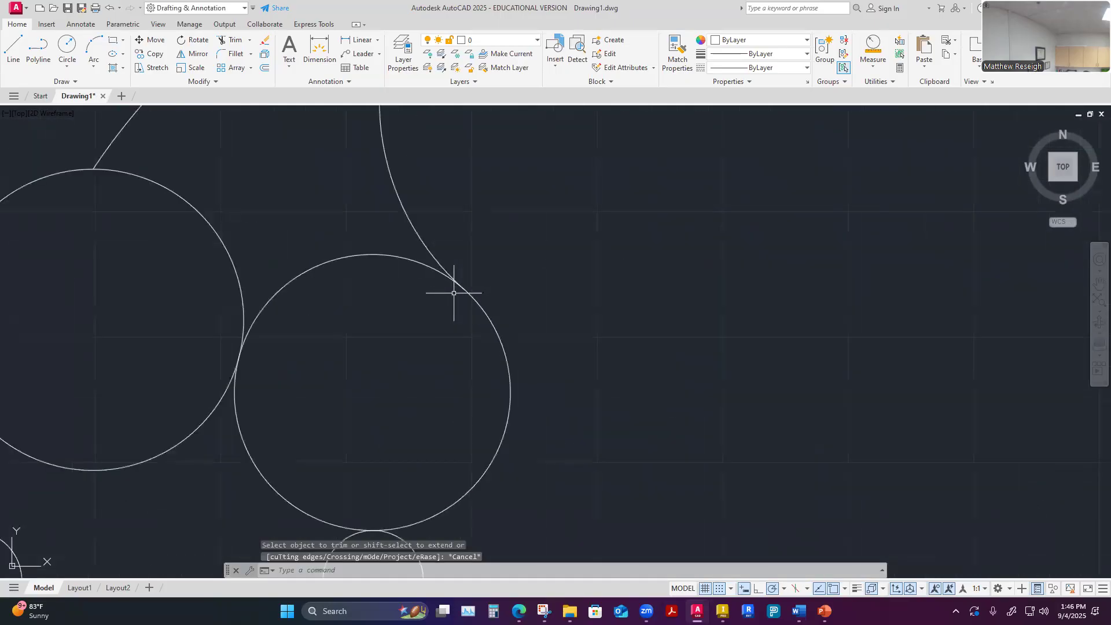
{"action": "scroll", "coordinate": [467, 255], "scroll_direction": "down", "scroll_amount": 6}
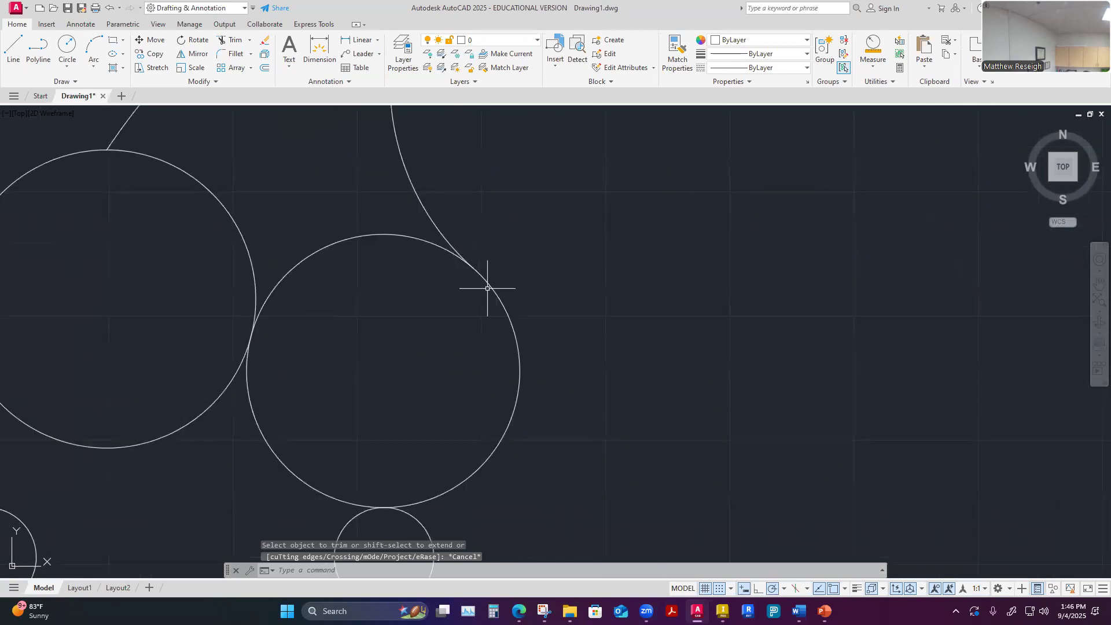
{"action": "scroll", "coordinate": [484, 290], "scroll_direction": "up", "scroll_amount": 2}
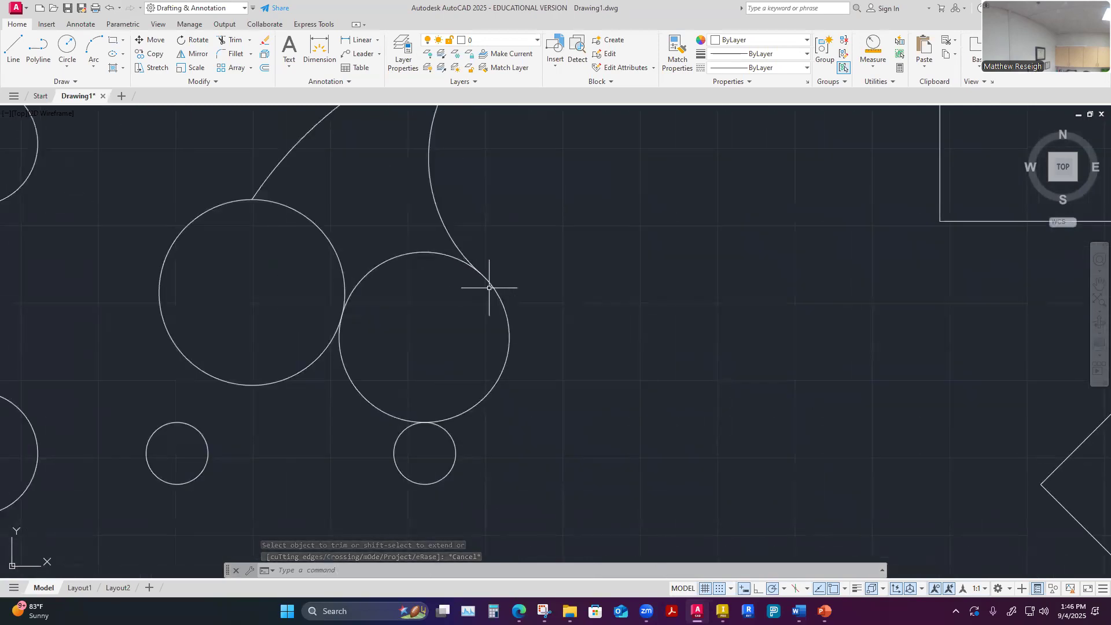
{"action": "scroll", "coordinate": [620, 310], "scroll_direction": "down", "scroll_amount": 4}
{"action": "scroll", "coordinate": [680, 272], "scroll_direction": "up", "scroll_amount": 2}
{"action": "left_click", "coordinate": [251, 40]}
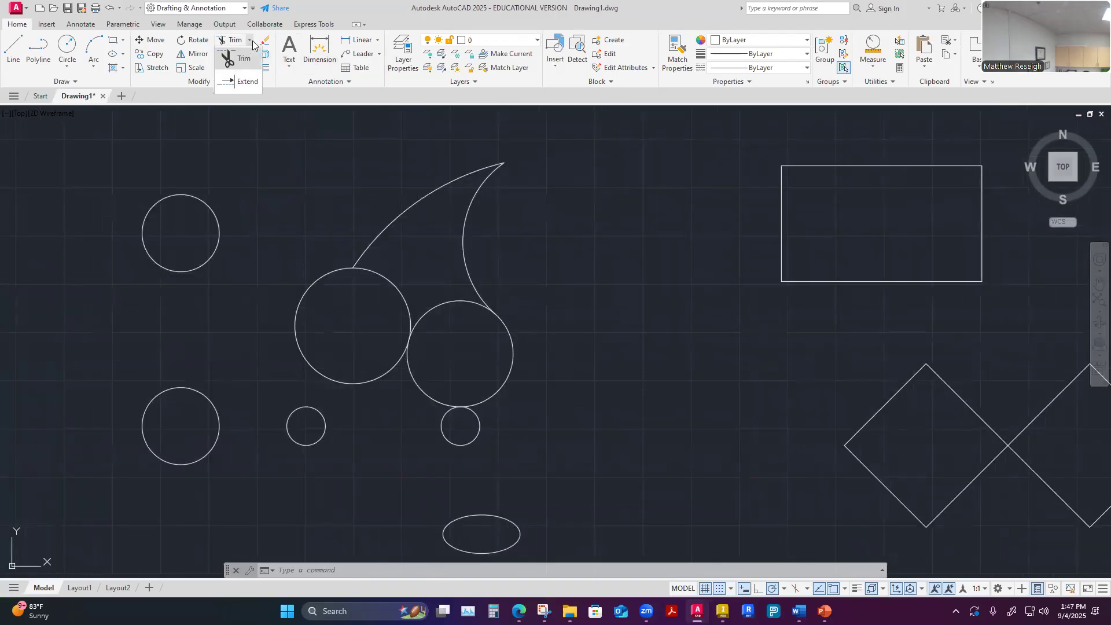
{"action": "left_click", "coordinate": [12, 56]}
{"action": "left_click", "coordinate": [12, 56]}
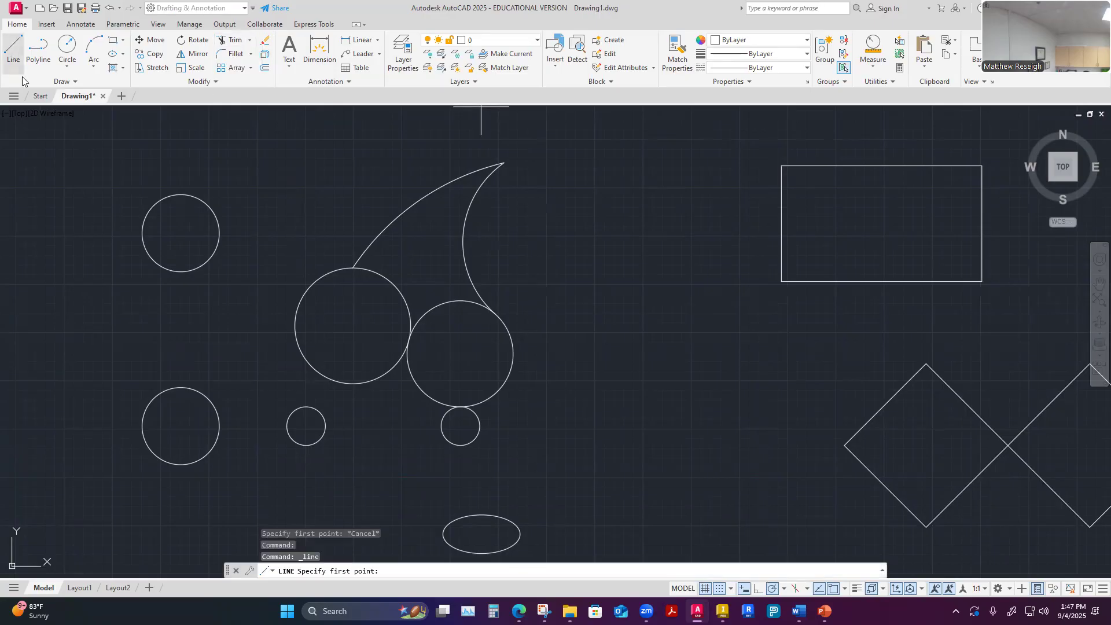
{"action": "left_click", "coordinate": [399, 246]}
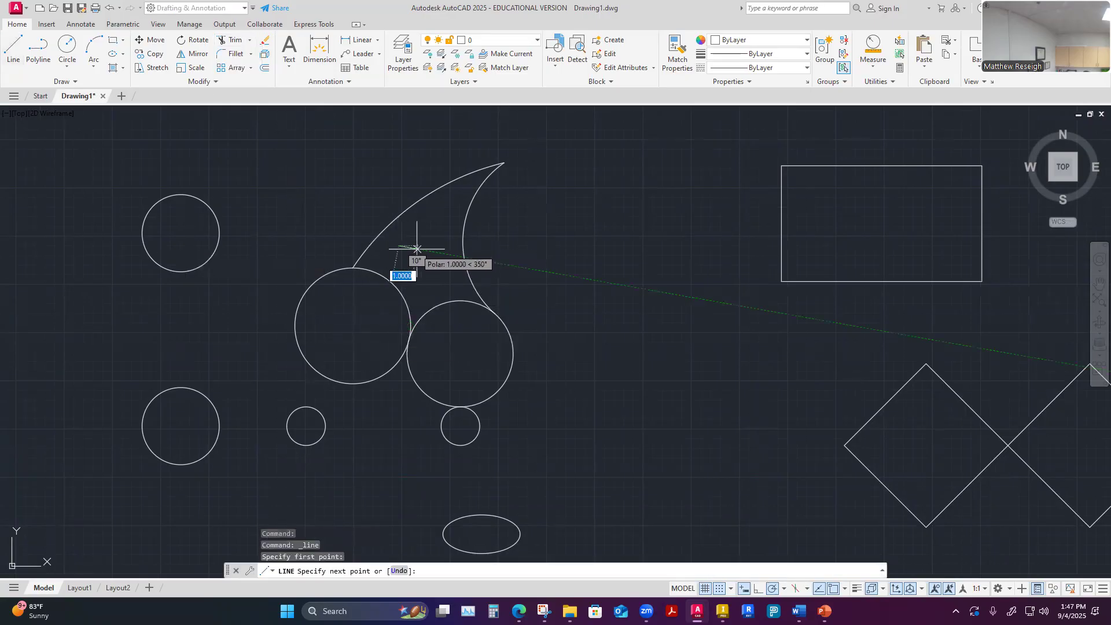
{"action": "left_click", "coordinate": [463, 245]}
{"action": "key", "text": "Escape"}
{"action": "key", "text": "Escape"}
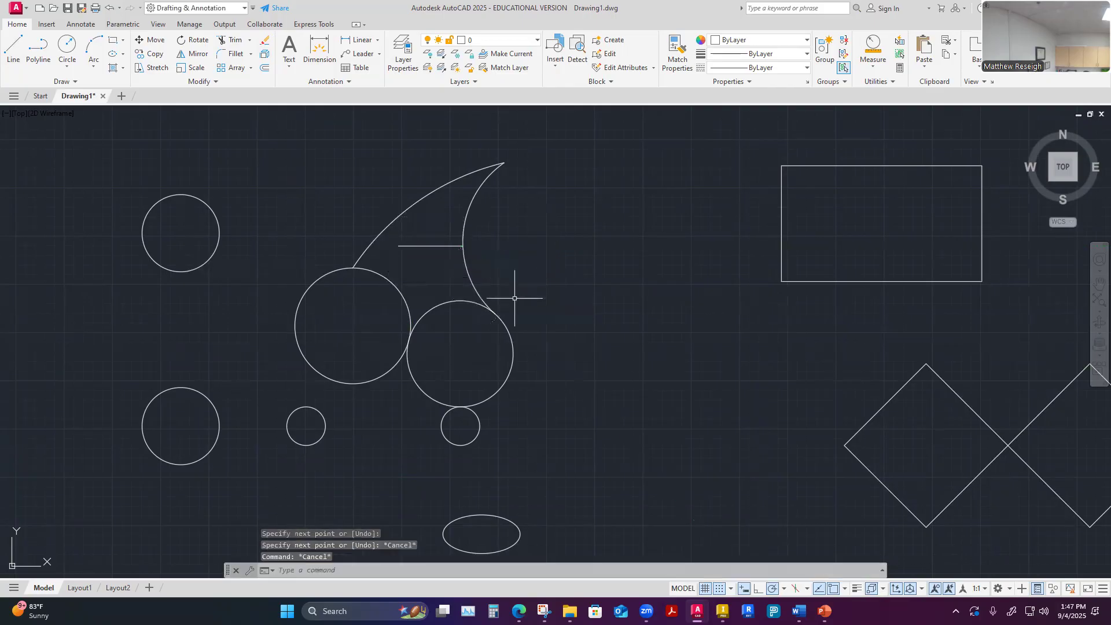
{"action": "scroll", "coordinate": [409, 261], "scroll_direction": "up", "scroll_amount": 4}
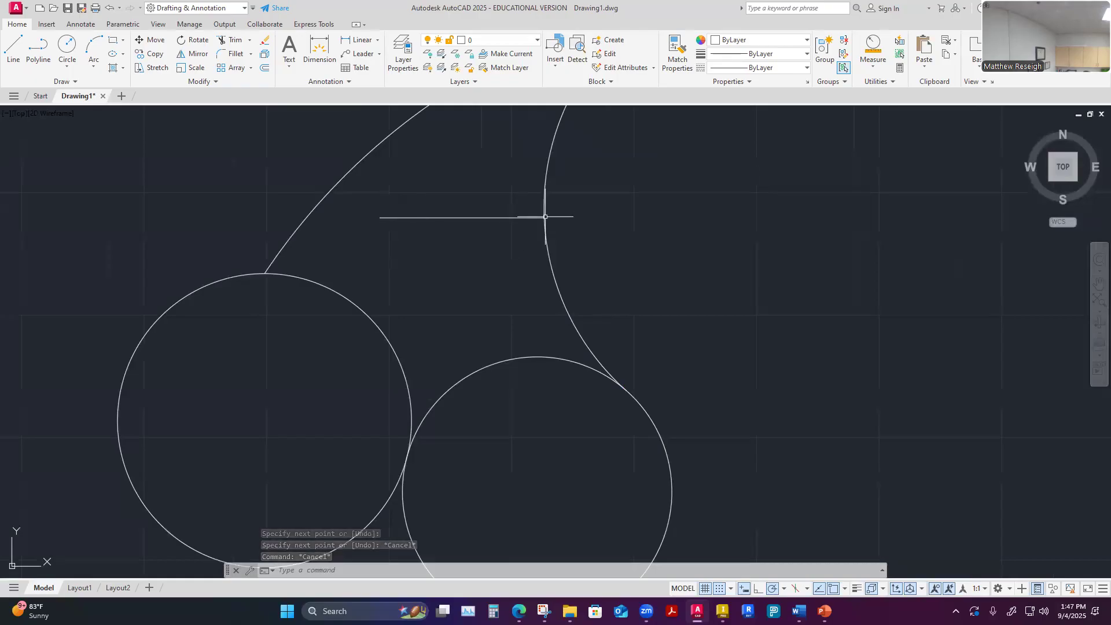
{"action": "left_click", "coordinate": [13, 49]}
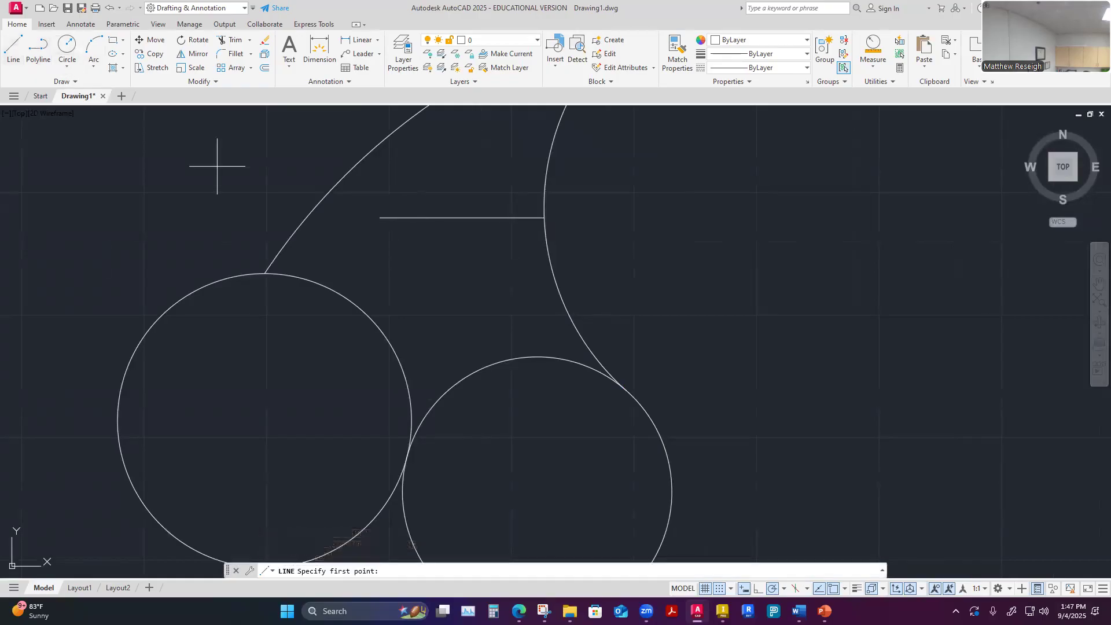
{"action": "left_click", "coordinate": [378, 259]}
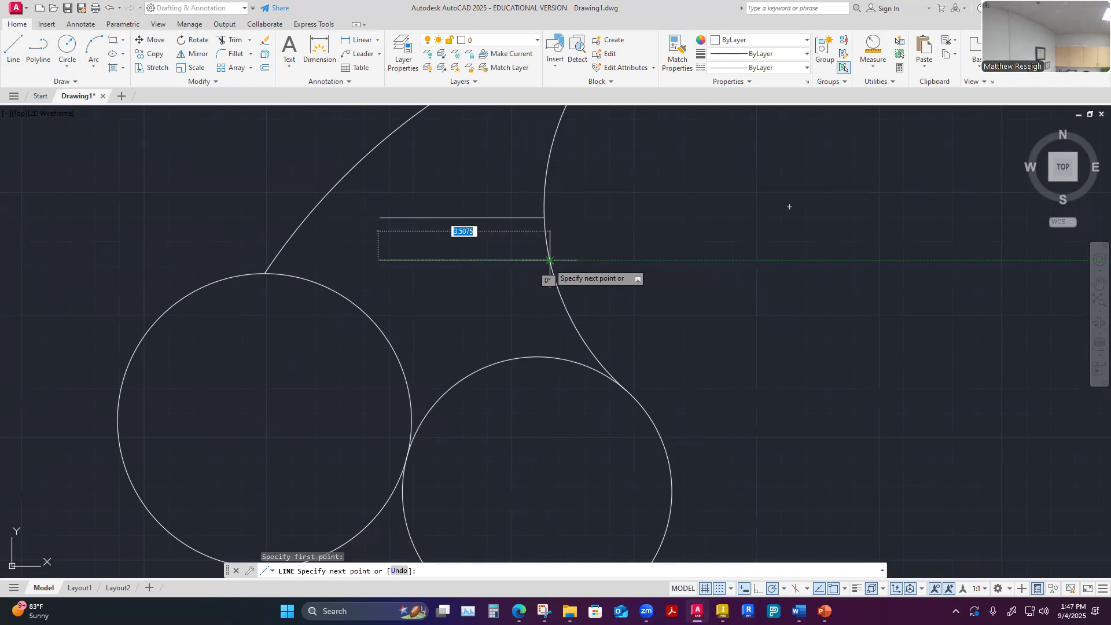
{"action": "key", "text": "Escape"}
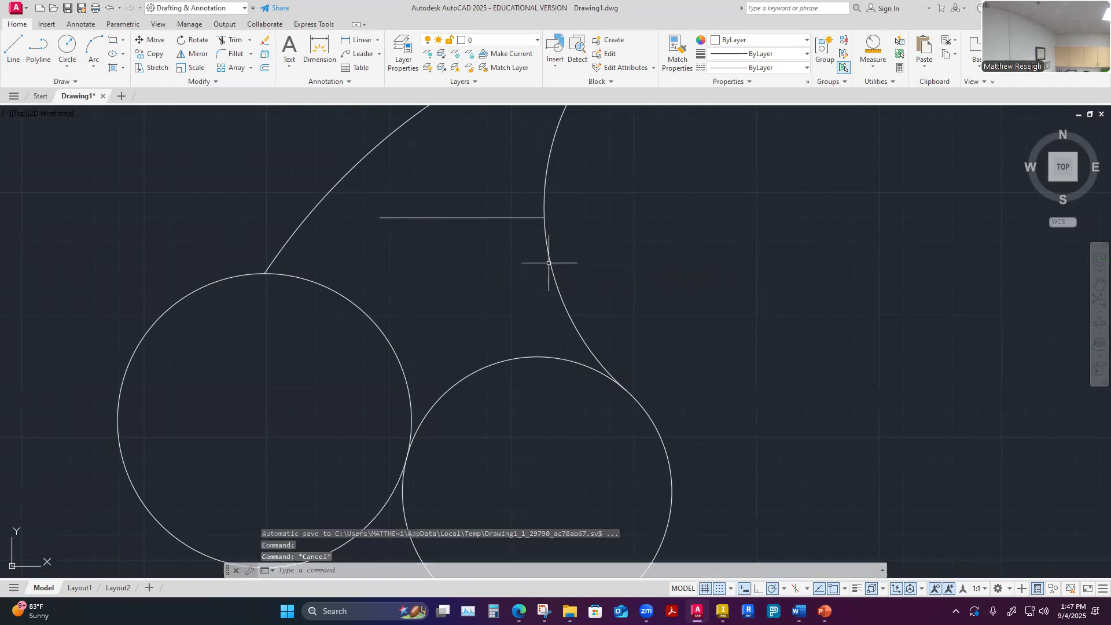
Review the enabled object snap modes in the drafting settings and leave them unchanged
{"action": "left_click", "coordinate": [844, 592]}
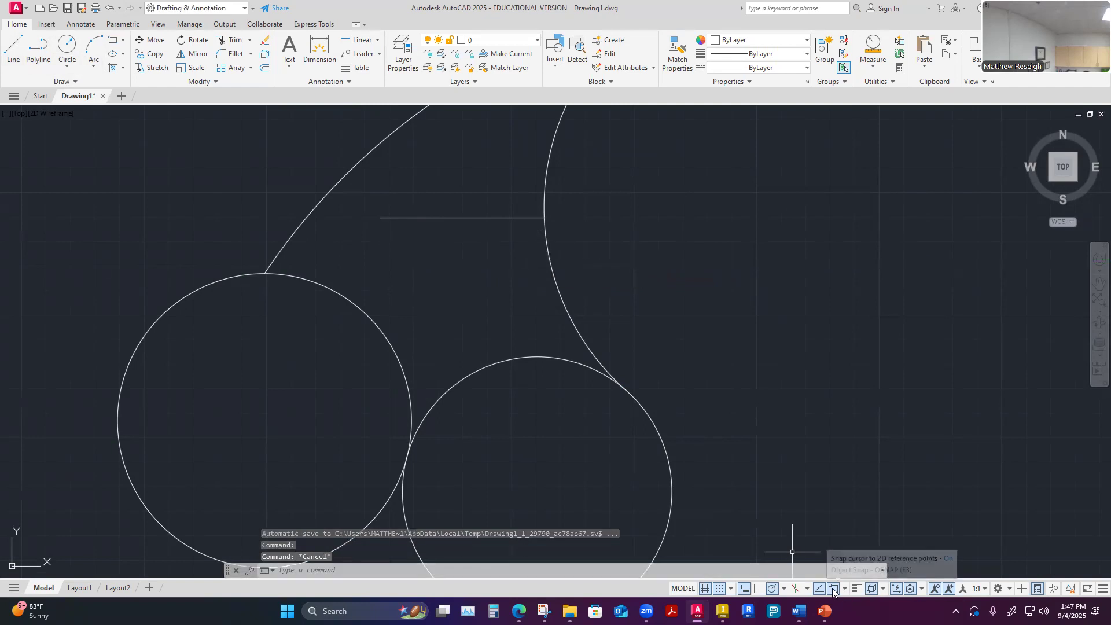
{"action": "left_click", "coordinate": [836, 576]}
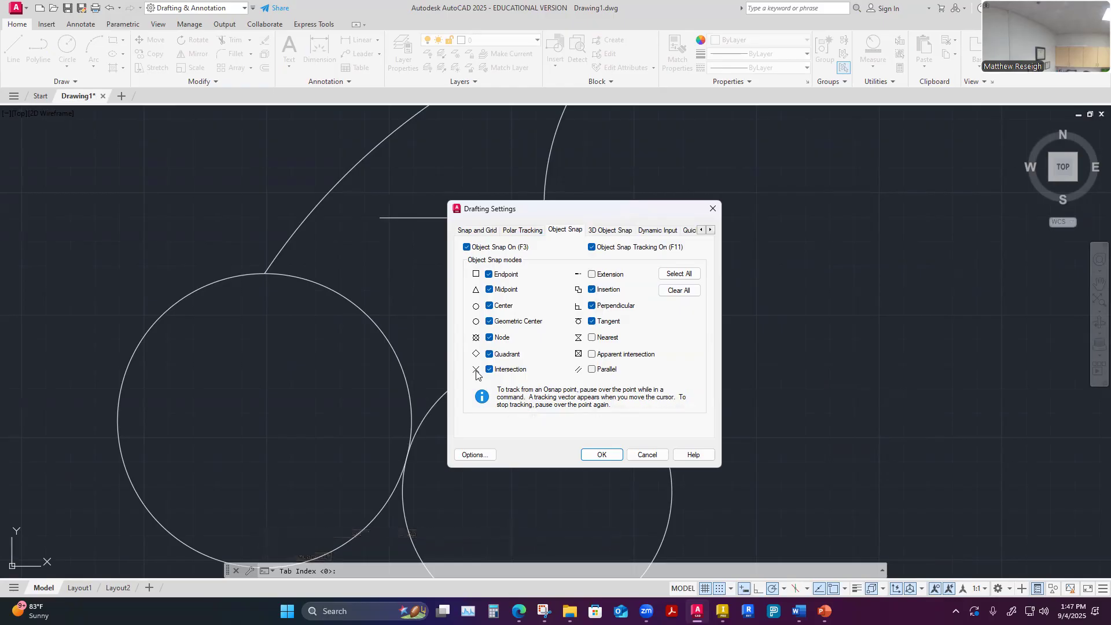
{"action": "left_click", "coordinate": [646, 454]}
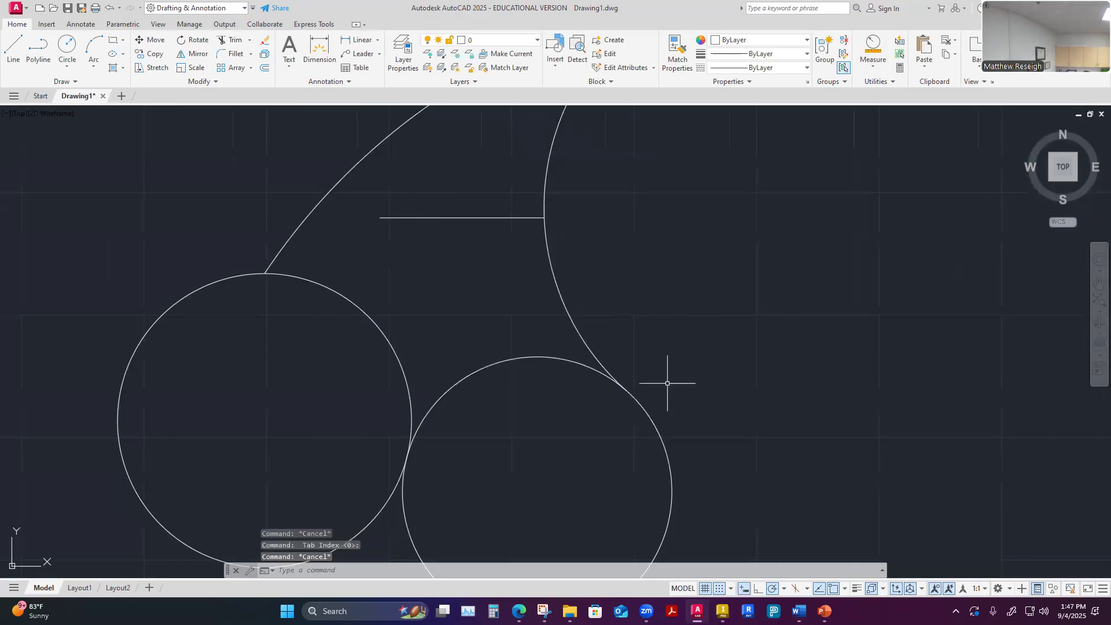
Draw a second horizontal line about 3.64 units long below the first, ending on the same concave arc
{"action": "left_click", "coordinate": [18, 51]}
{"action": "left_click", "coordinate": [371, 261]}
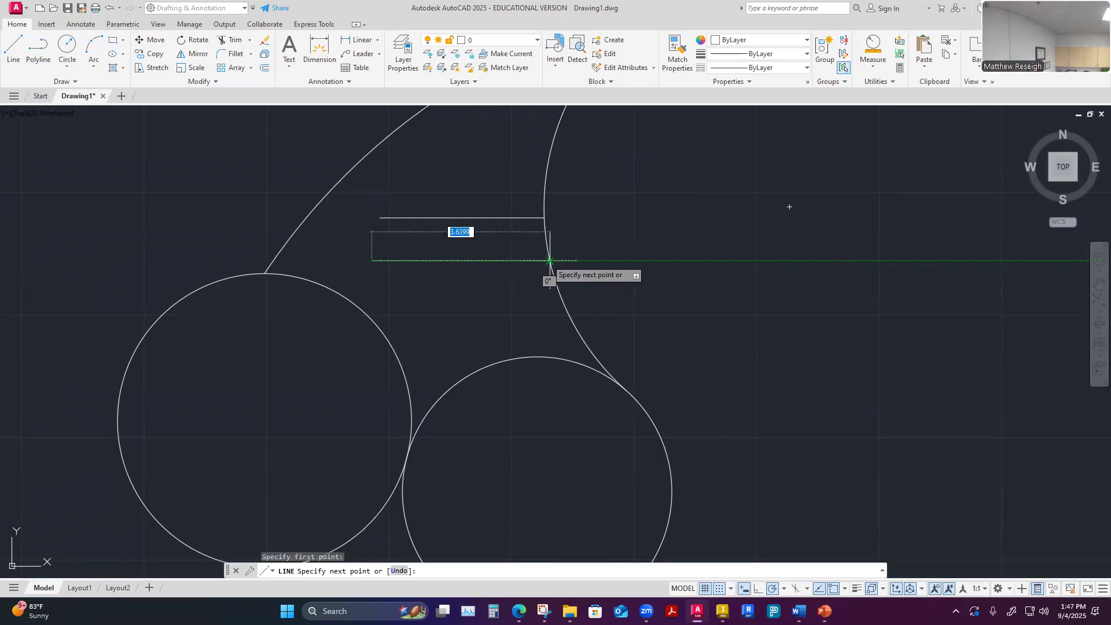
{"action": "left_click", "coordinate": [550, 260]}
{"action": "key", "text": "Escape"}
{"action": "scroll", "coordinate": [579, 283], "scroll_direction": "up", "scroll_amount": 5}
{"action": "scroll", "coordinate": [512, 240], "scroll_direction": "up", "scroll_amount": 5}
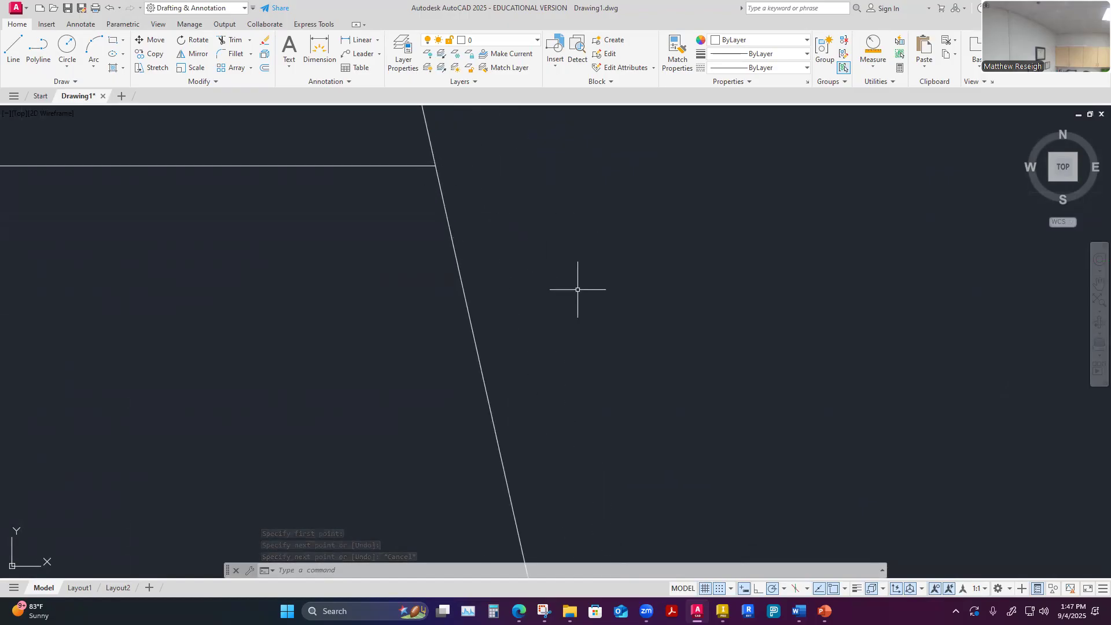
Zoom to the drawing's extents so that all shapes fit in the view
{"action": "middle_click", "coordinate": [602, 312]}
{"action": "middle_click", "coordinate": [602, 312]}
{"action": "scroll", "coordinate": [192, 218], "scroll_direction": "up", "scroll_amount": 2}
{"action": "scroll", "coordinate": [189, 219], "scroll_direction": "down", "scroll_amount": 2}
{"action": "scroll", "coordinate": [654, 349], "scroll_direction": "down", "scroll_amount": 10}
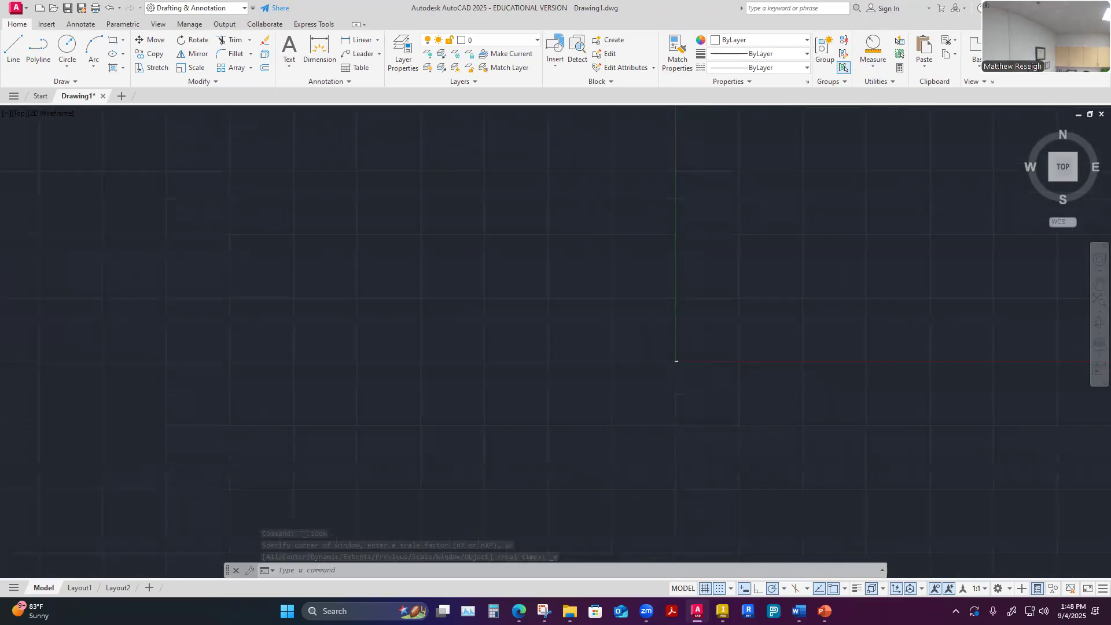
{"action": "middle_click", "coordinate": [481, 370]}
{"action": "scroll", "coordinate": [520, 362], "scroll_direction": "down", "scroll_amount": 6}
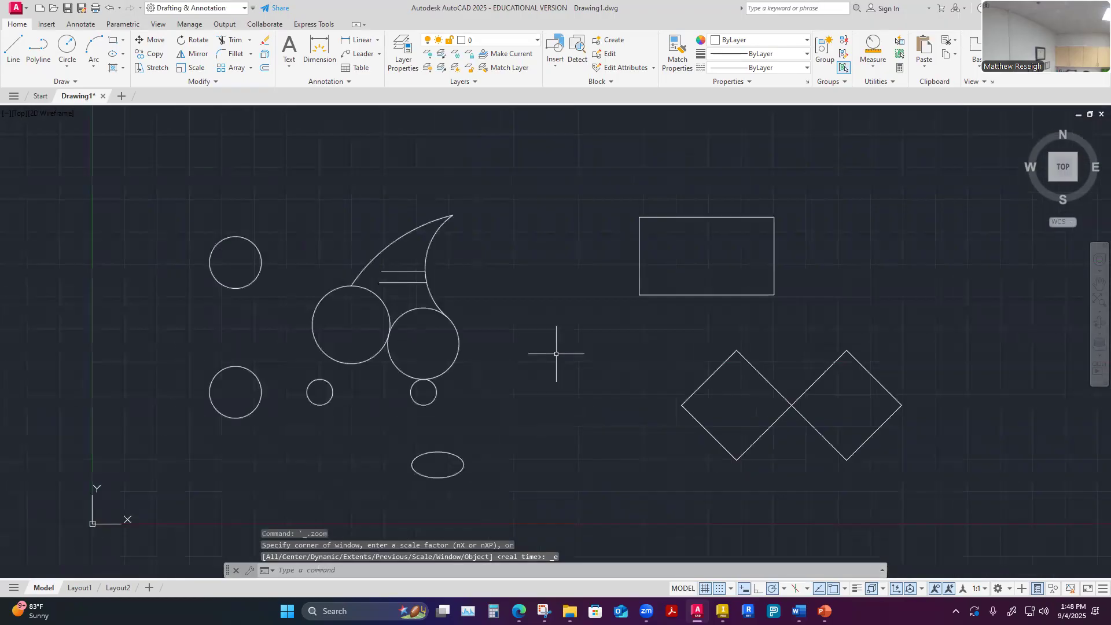
Shrink the drawing far down in the view and use Zoom Window on a large area around the origin
{"action": "scroll", "coordinate": [462, 370], "scroll_direction": "up", "scroll_amount": 1}
{"action": "scroll", "coordinate": [562, 367], "scroll_direction": "down", "scroll_amount": 1}
{"action": "scroll", "coordinate": [563, 368], "scroll_direction": "down", "scroll_amount": 3}
{"action": "scroll", "coordinate": [680, 395], "scroll_direction": "down", "scroll_amount": 6}
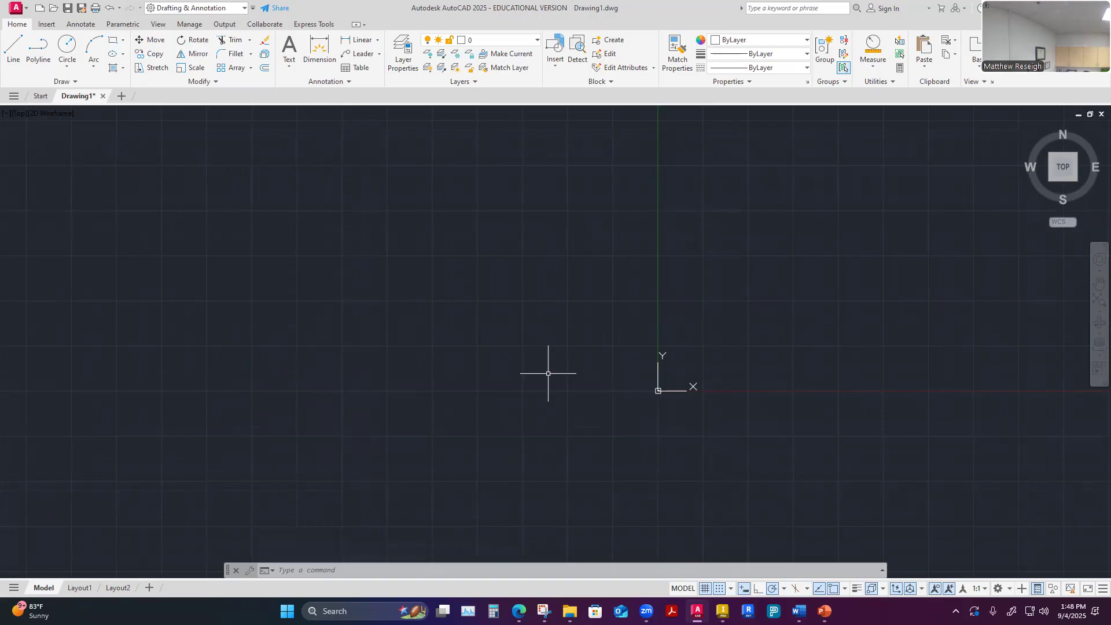
{"action": "scroll", "coordinate": [651, 382], "scroll_direction": "up", "scroll_amount": 2}
{"action": "scroll", "coordinate": [596, 385], "scroll_direction": "down", "scroll_amount": 2}
{"action": "type", "text": "z"}
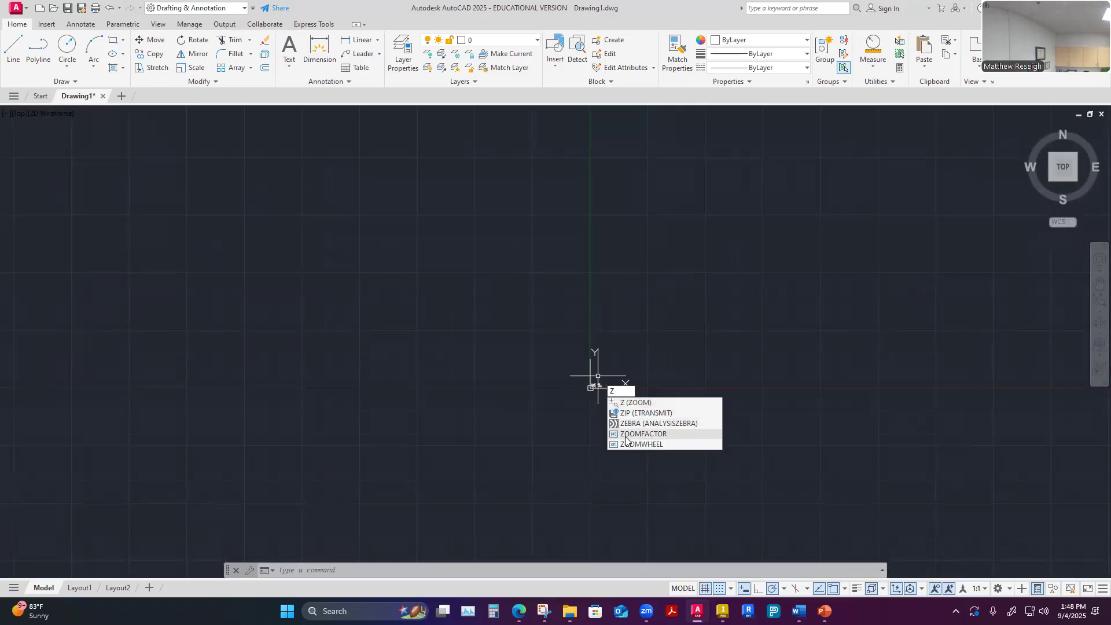
{"action": "left_click", "coordinate": [633, 402]}
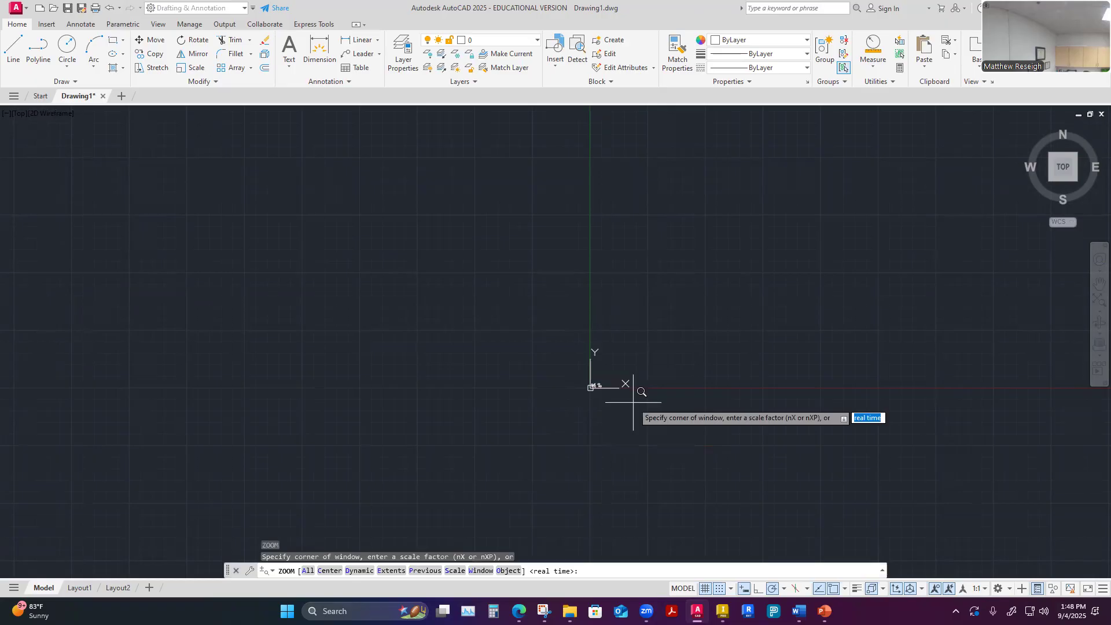
{"action": "left_click", "coordinate": [509, 317]}
{"action": "left_click", "coordinate": [735, 431]}
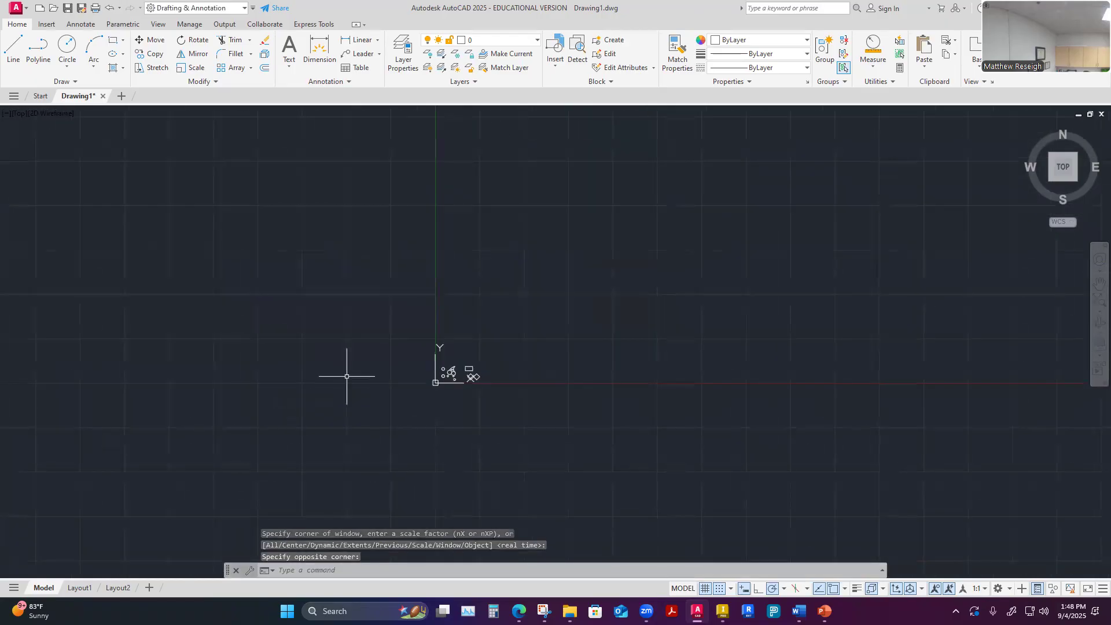
Use Zoom Window again with a tight window enclosing the origin and all the drawn shapes
{"action": "type", "text": "Z"}
{"action": "key", "text": "Return"}
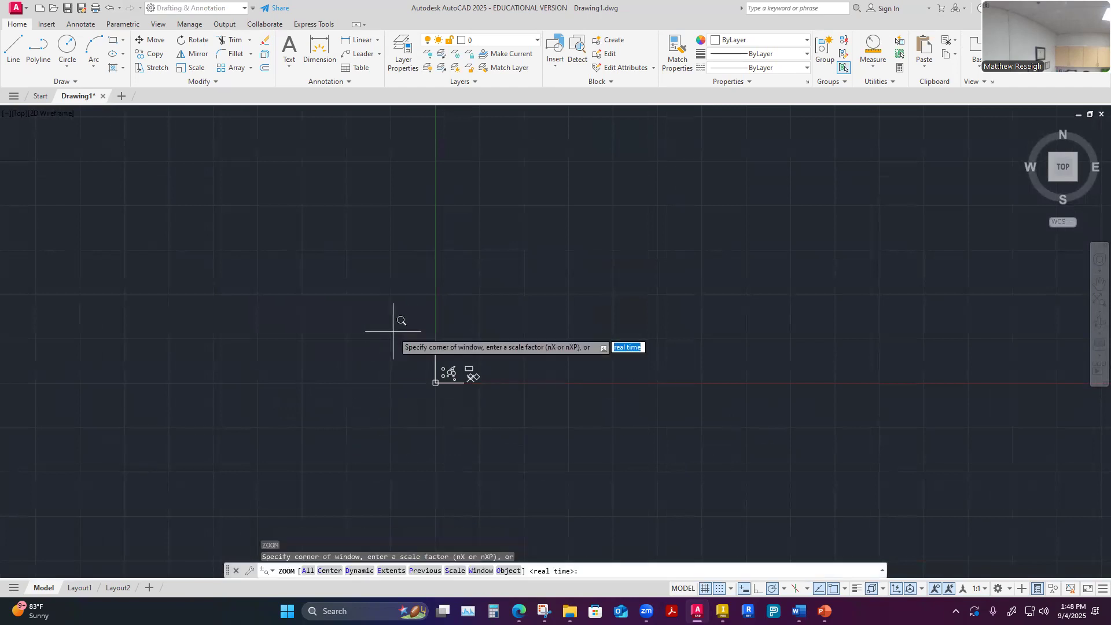
{"action": "left_click", "coordinate": [416, 340]}
{"action": "left_click", "coordinate": [495, 398]}
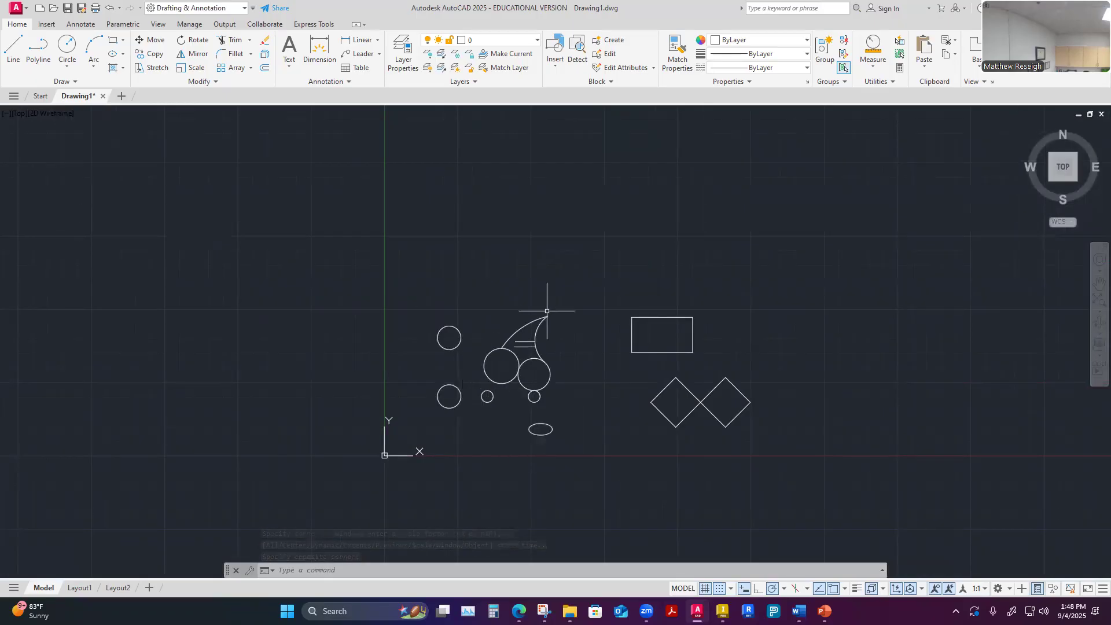
{"action": "key", "text": "Escape"}
{"action": "key", "text": "Escape"}
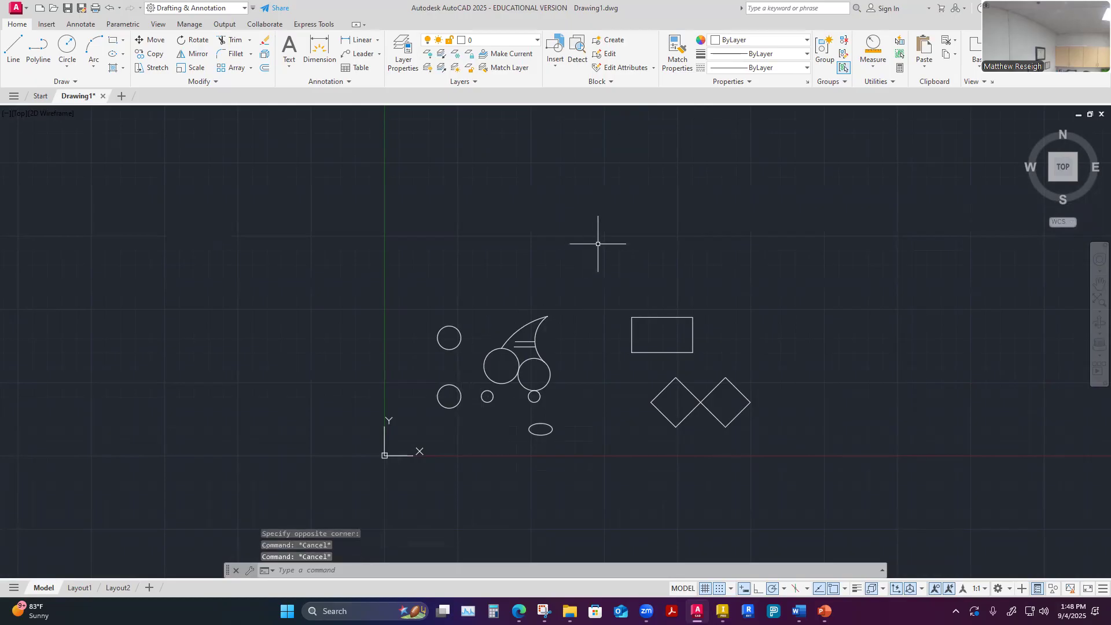
{"action": "type", "text": "Zx"}
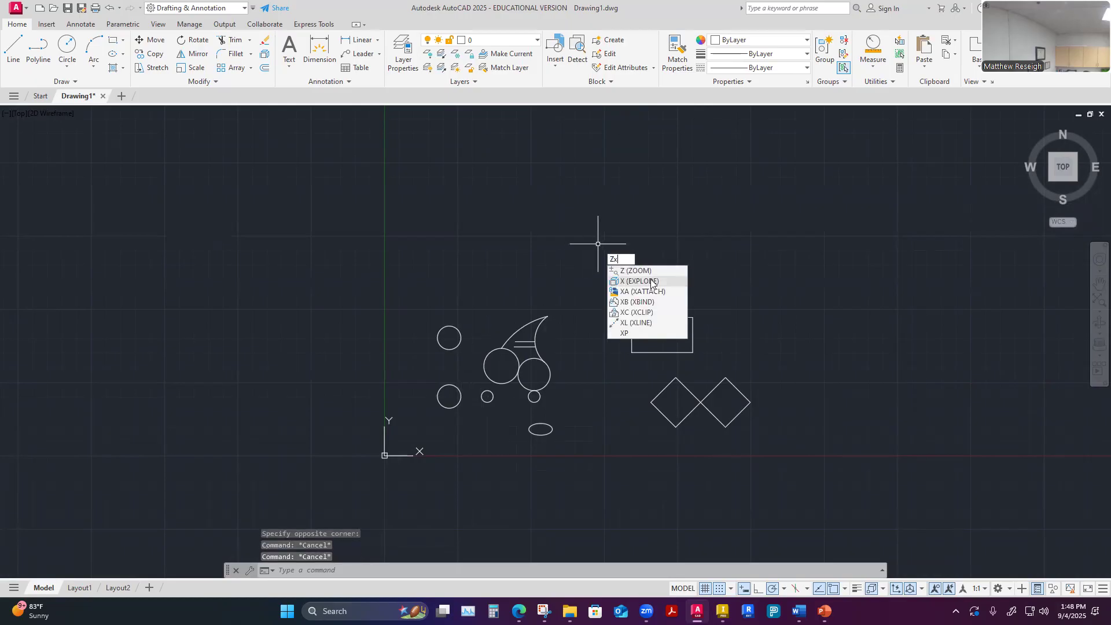
{"action": "key", "text": "Up"}
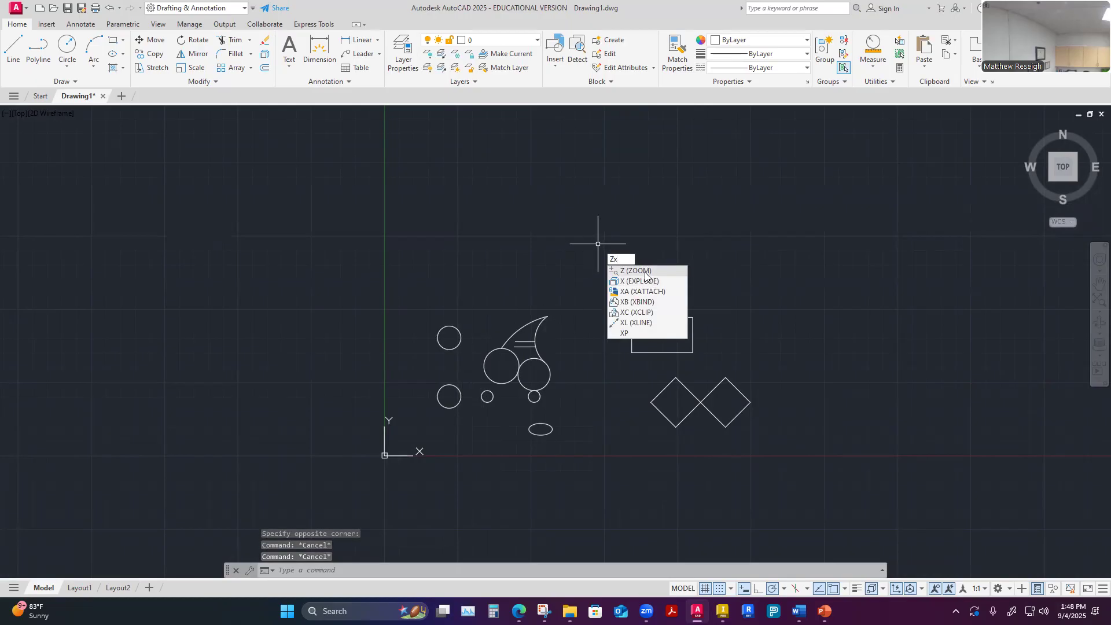
{"action": "key", "text": "Escape"}
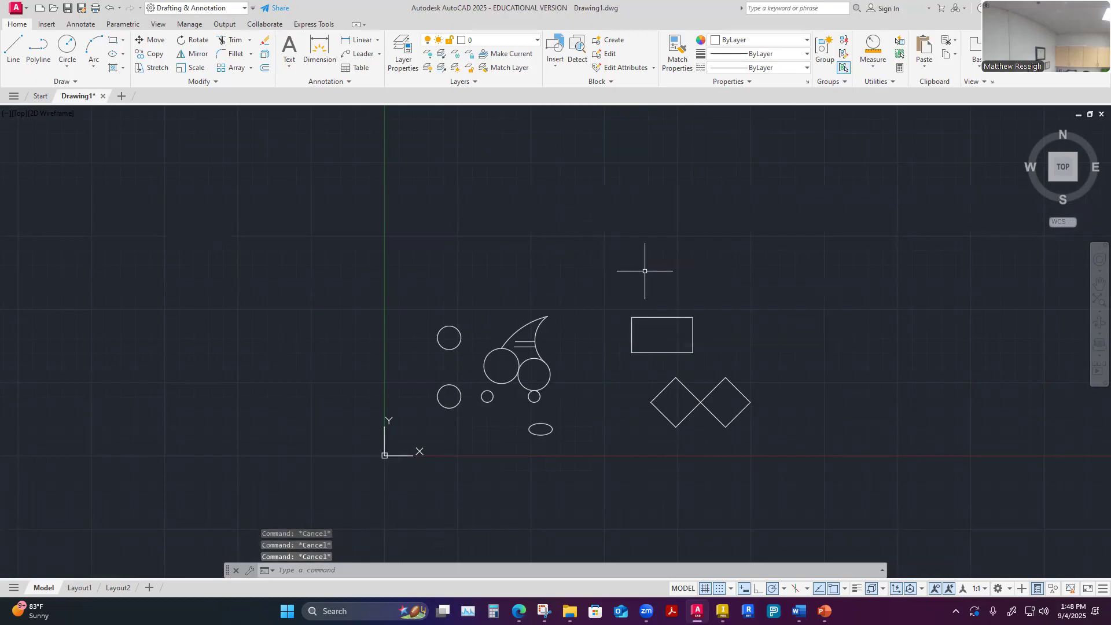
{"action": "type", "text": "Z"}
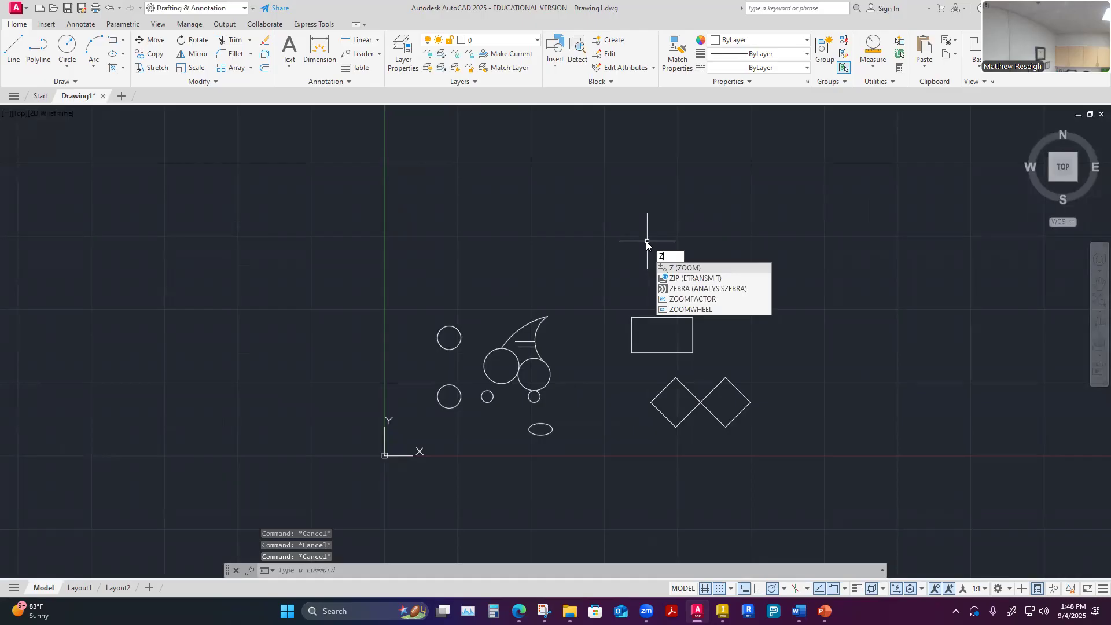
{"action": "key", "text": "Return"}
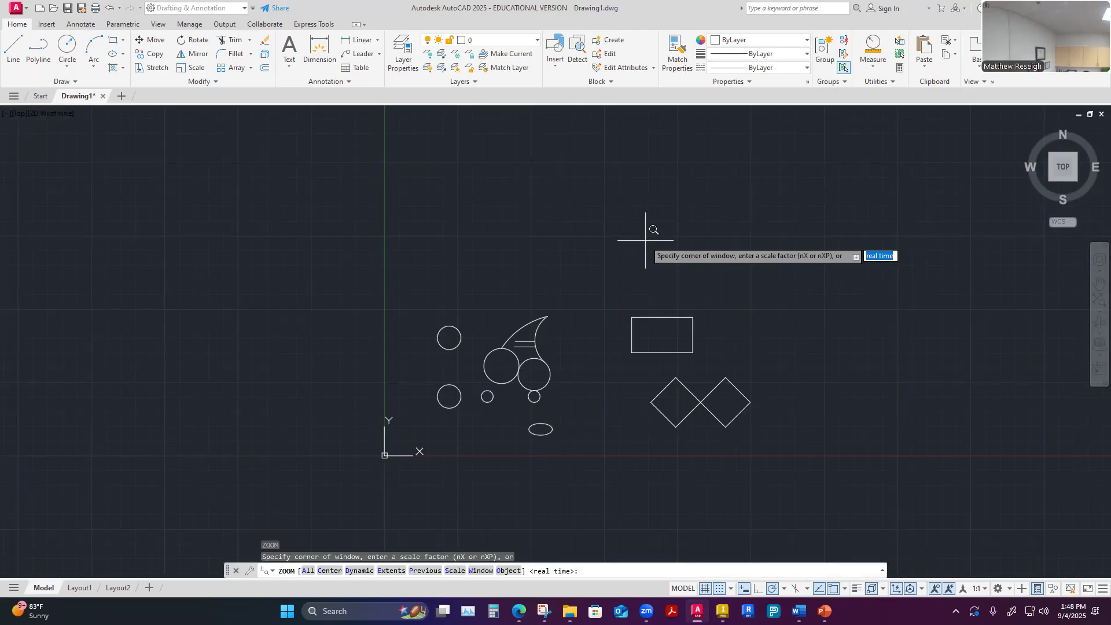
{"action": "key", "text": "Escape"}
{"action": "key", "text": "Escape"}
{"action": "key", "text": "Escape"}
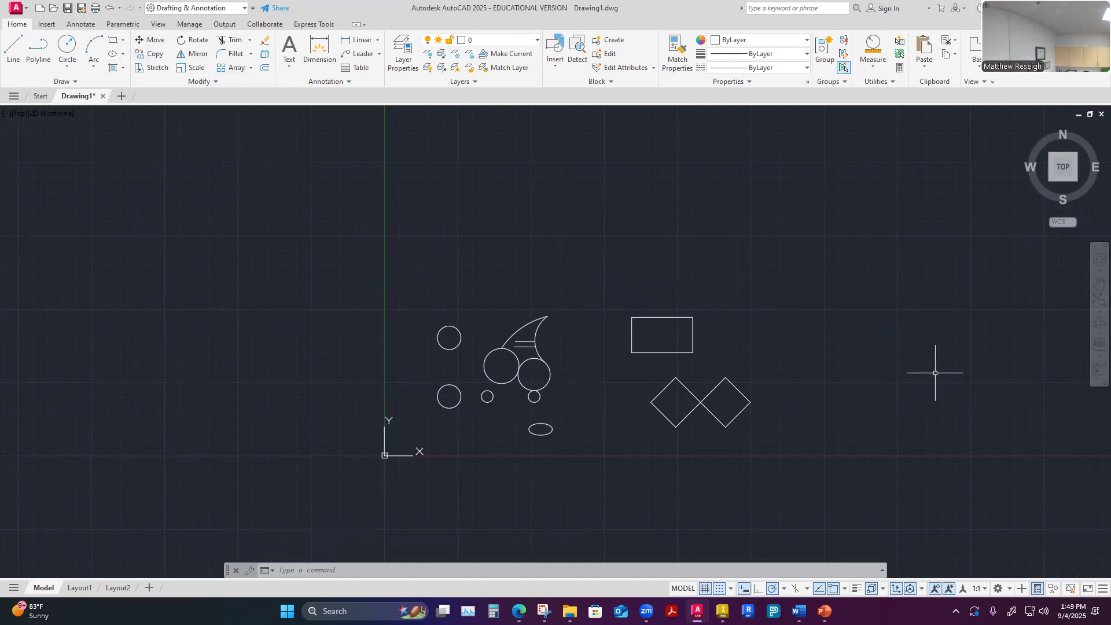
Use the Zoom command's All option to fit the whole drawing in the view
{"action": "type", "text": "z"}
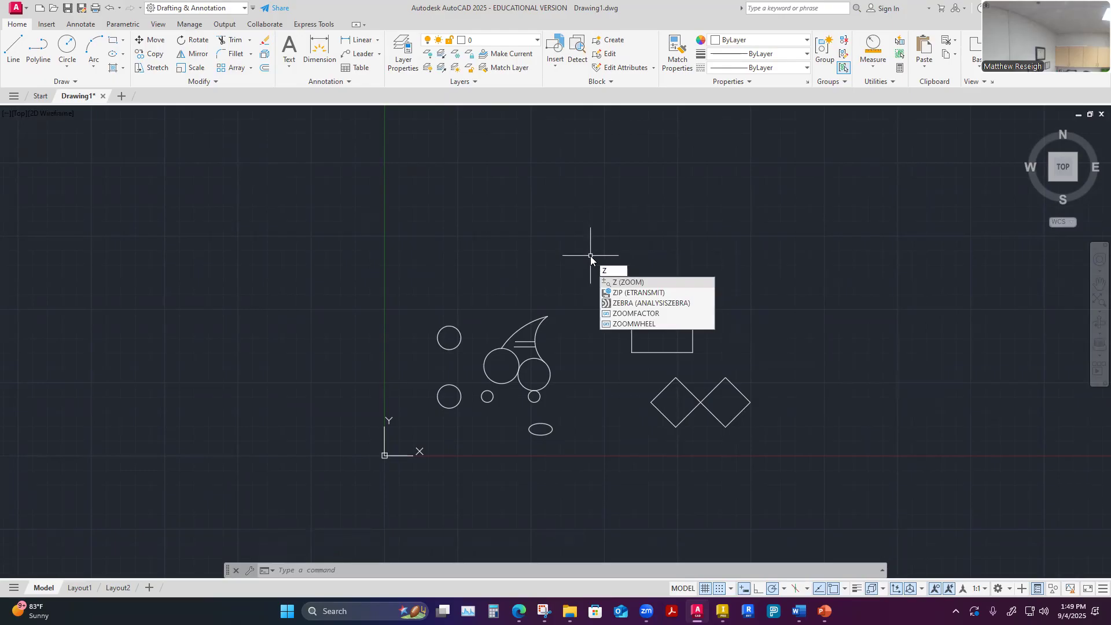
{"action": "key", "text": "Return"}
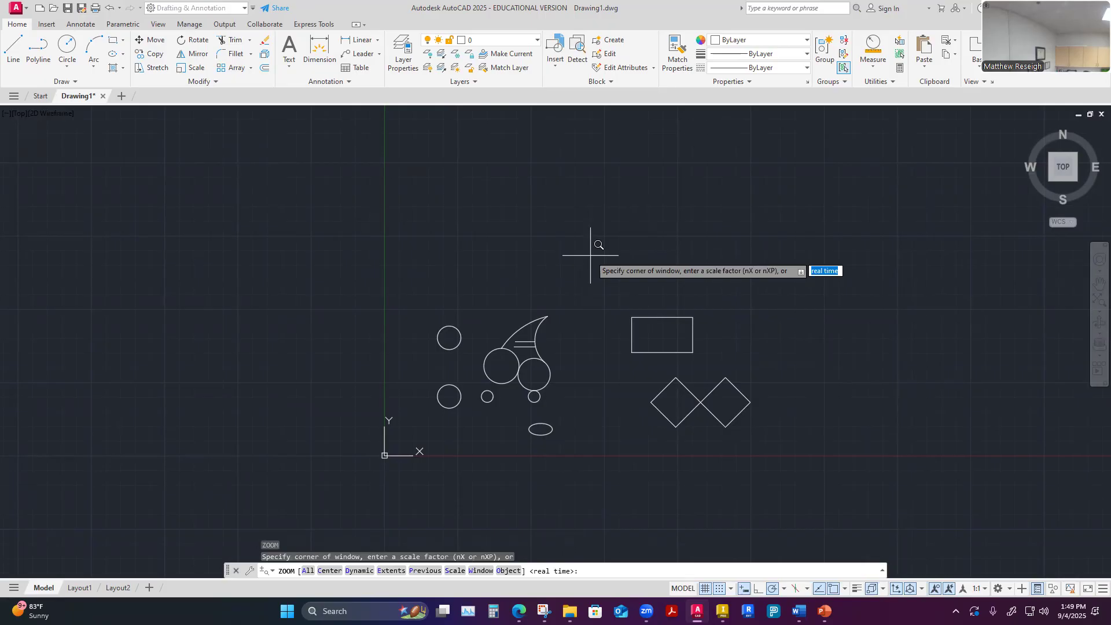
{"action": "type", "text": "a"}
{"action": "key", "text": "Return"}
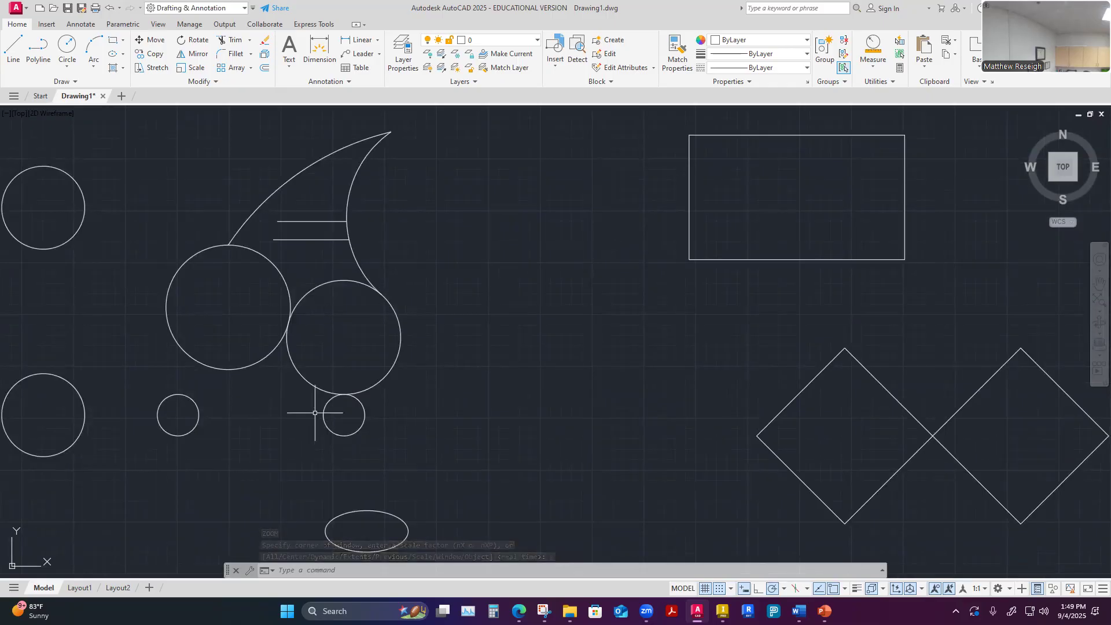
Zoom in and out around the drawing, restoring the extents once, and end on an empty area away from the shapes
{"action": "scroll", "coordinate": [596, 295], "scroll_direction": "down", "scroll_amount": 5}
{"action": "scroll", "coordinate": [707, 267], "scroll_direction": "up", "scroll_amount": 5}
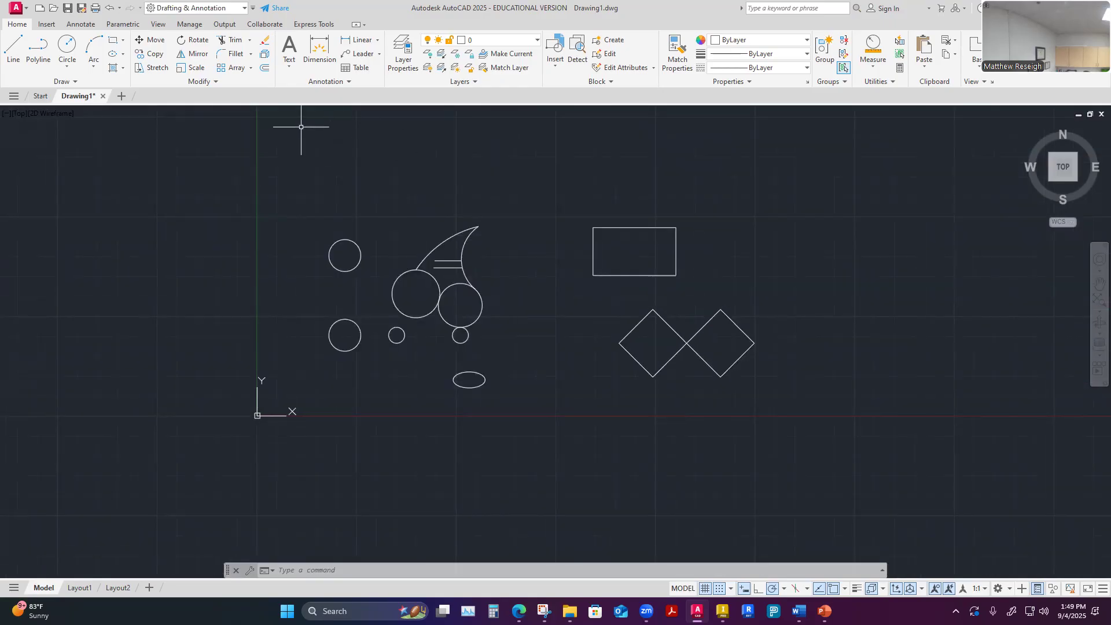
{"action": "scroll", "coordinate": [448, 321], "scroll_direction": "down", "scroll_amount": 8}
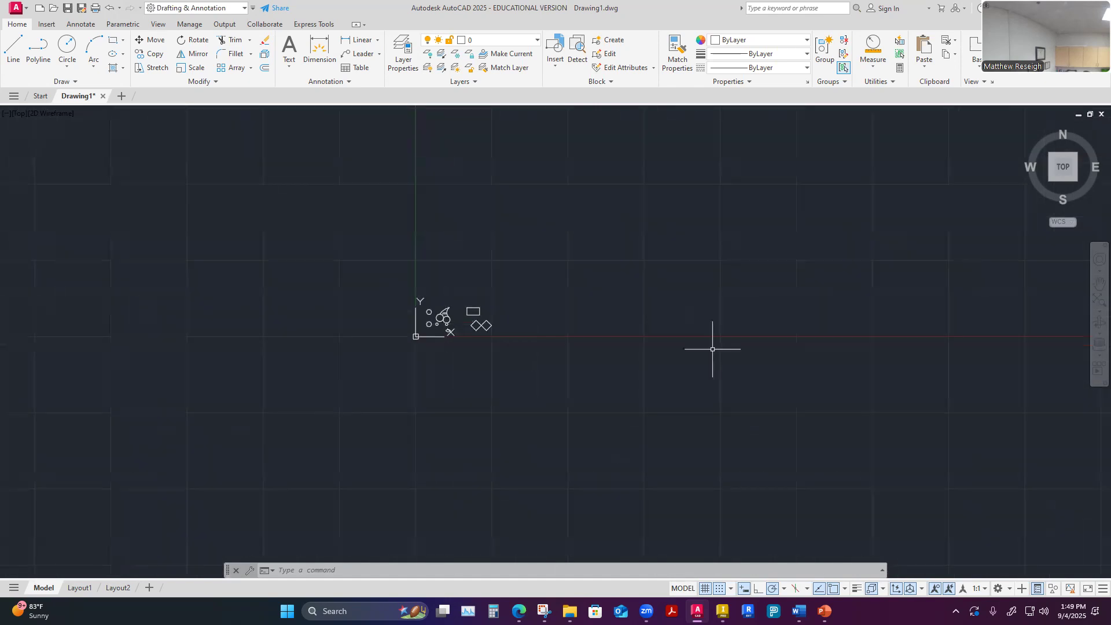
{"action": "scroll", "coordinate": [824, 360], "scroll_direction": "up", "scroll_amount": 8}
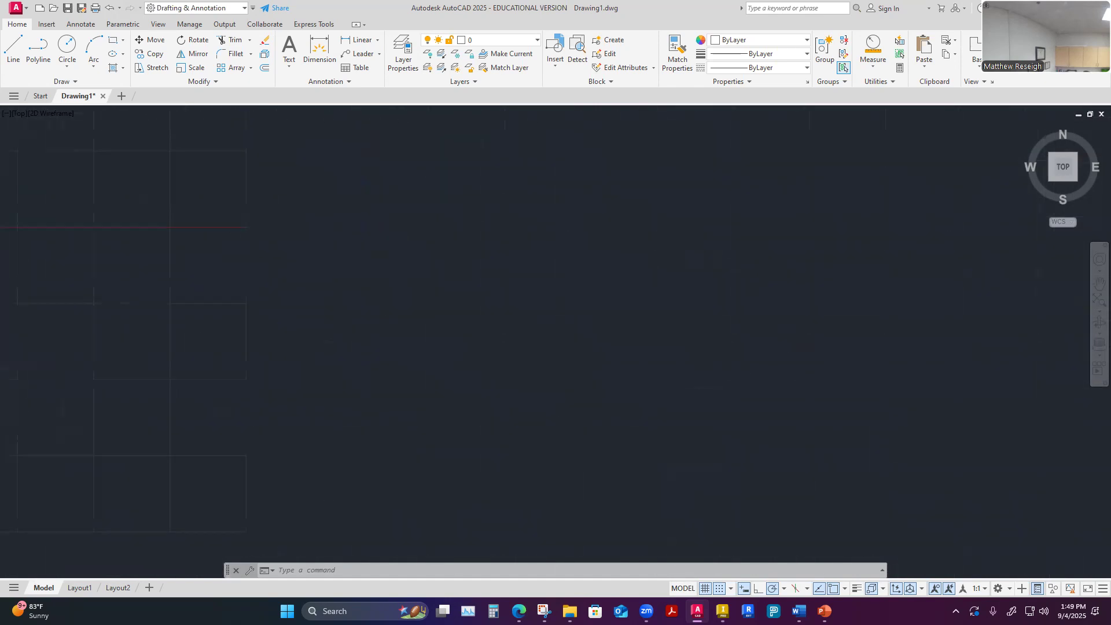
{"action": "middle_click", "coordinate": [681, 370]}
{"action": "middle_click", "coordinate": [681, 370]}
{"action": "scroll", "coordinate": [660, 356], "scroll_direction": "down", "scroll_amount": 6}
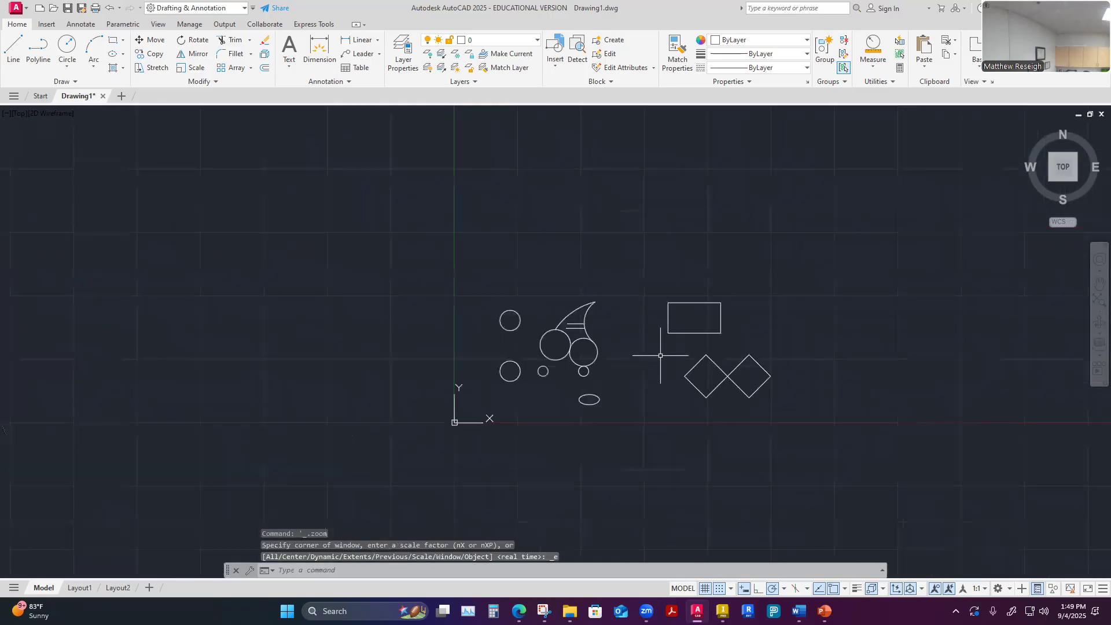
{"action": "scroll", "coordinate": [1033, 472], "scroll_direction": "up", "scroll_amount": 6}
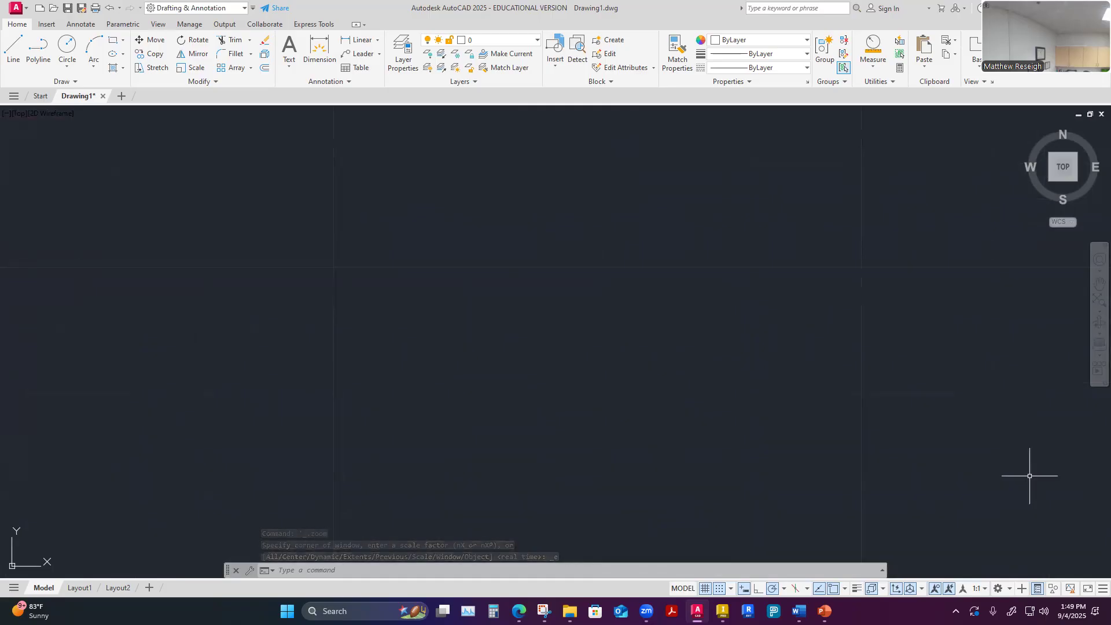
Use Zoom All again to bring every shape back into view from the empty area
{"action": "type", "text": "Z"}
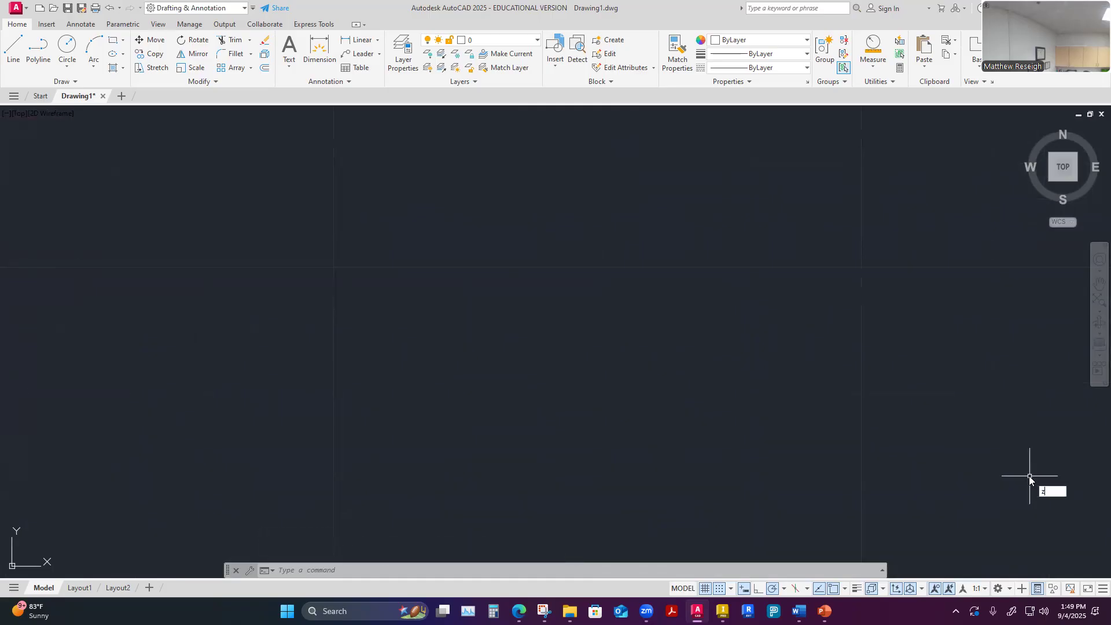
{"action": "key", "text": "Return"}
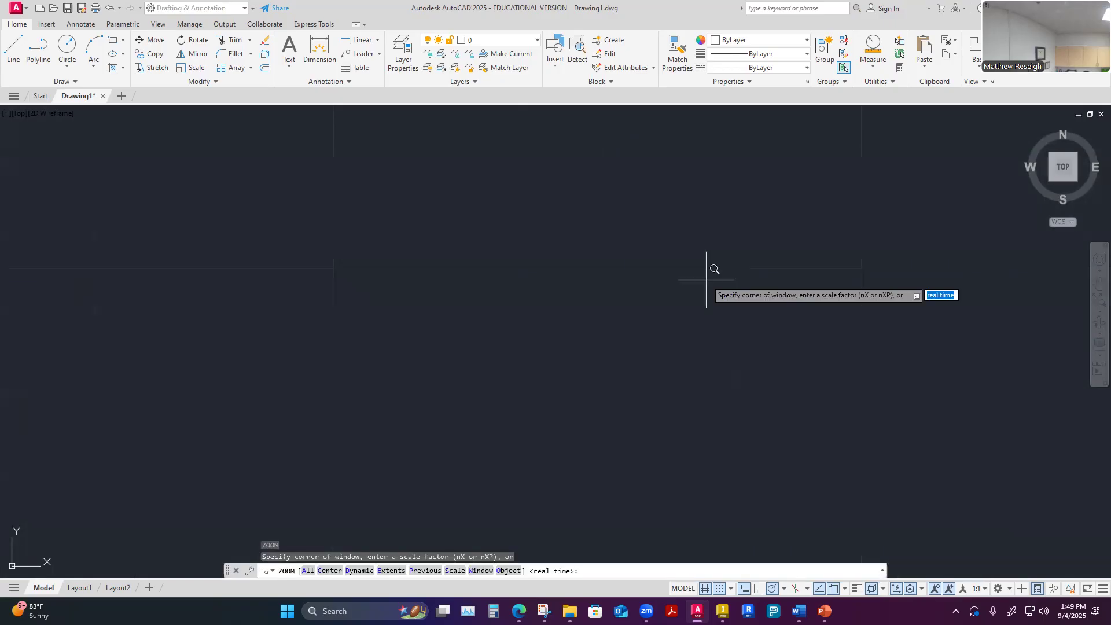
{"action": "type", "text": "a"}
{"action": "key", "text": "Return"}
Stretch the free left end of the upper horizontal line onto the long outer arc, making the line about 4.86 units long
{"action": "scroll", "coordinate": [593, 258], "scroll_direction": "down", "scroll_amount": 2}
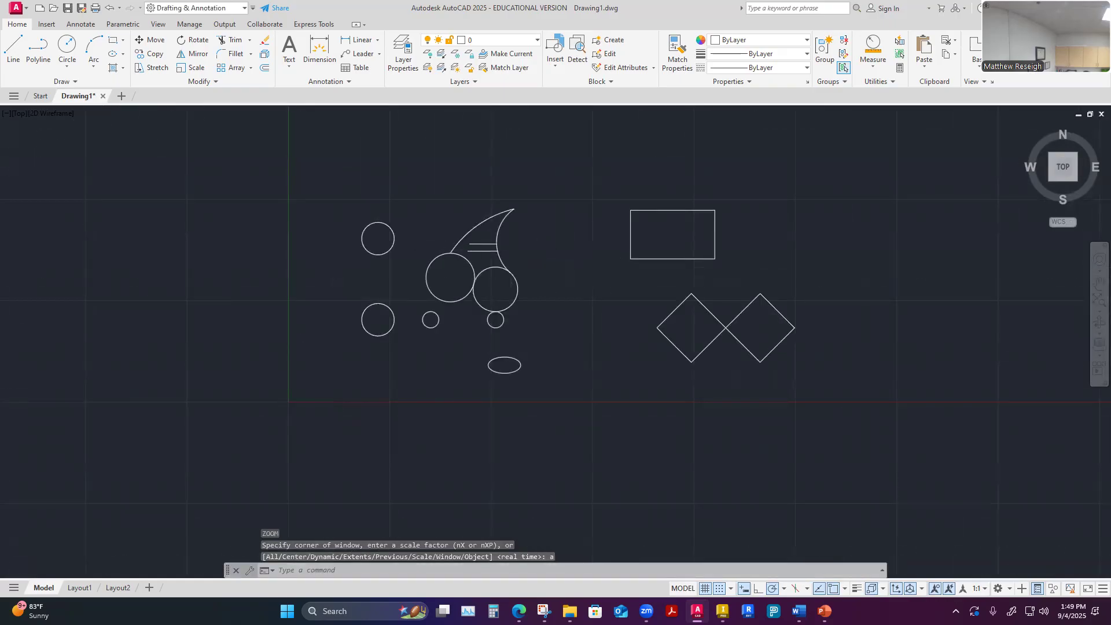
{"action": "scroll", "coordinate": [477, 248], "scroll_direction": "up", "scroll_amount": 5}
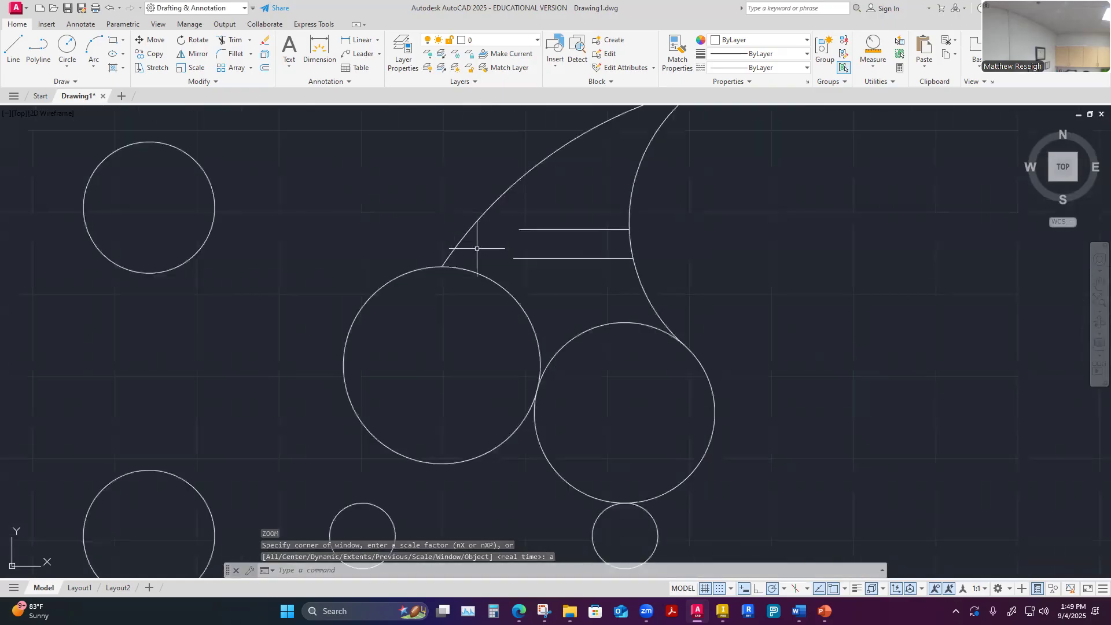
{"action": "left_click", "coordinate": [250, 42]}
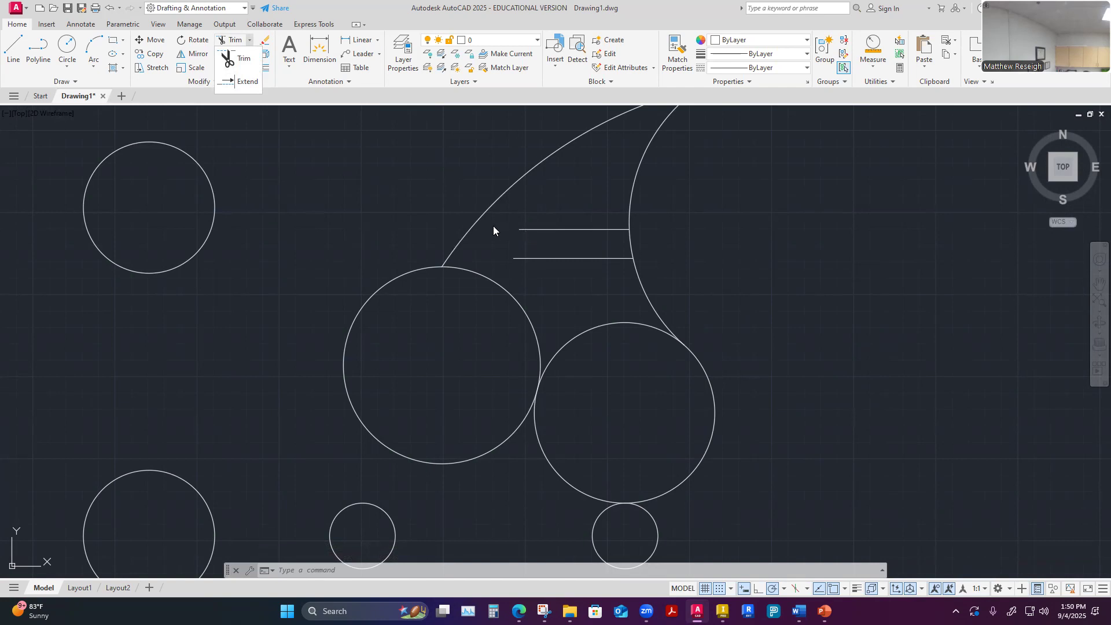
{"action": "scroll", "coordinate": [495, 226], "scroll_direction": "up", "scroll_amount": 2}
{"action": "key", "text": "Escape"}
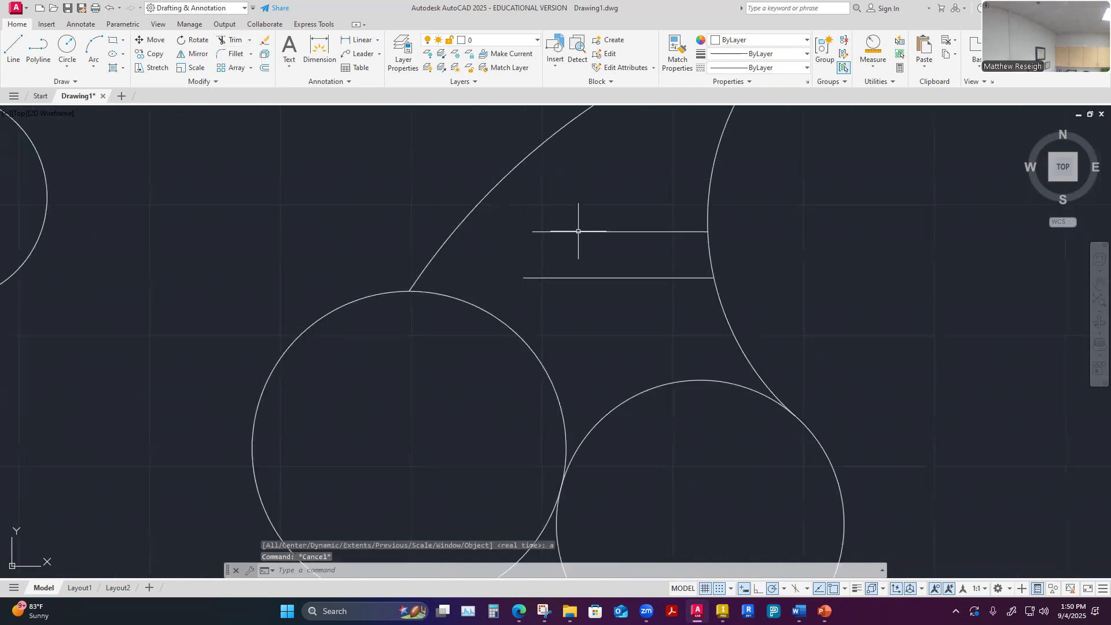
{"action": "left_click", "coordinate": [579, 231]}
{"action": "left_click", "coordinate": [532, 232]}
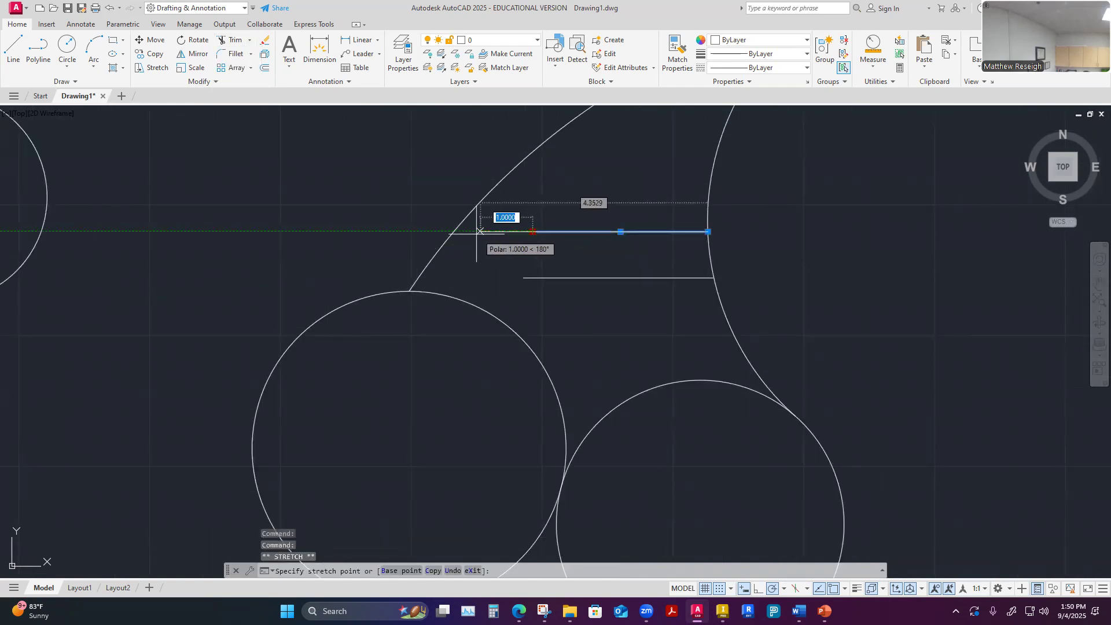
{"action": "left_click", "coordinate": [455, 232]}
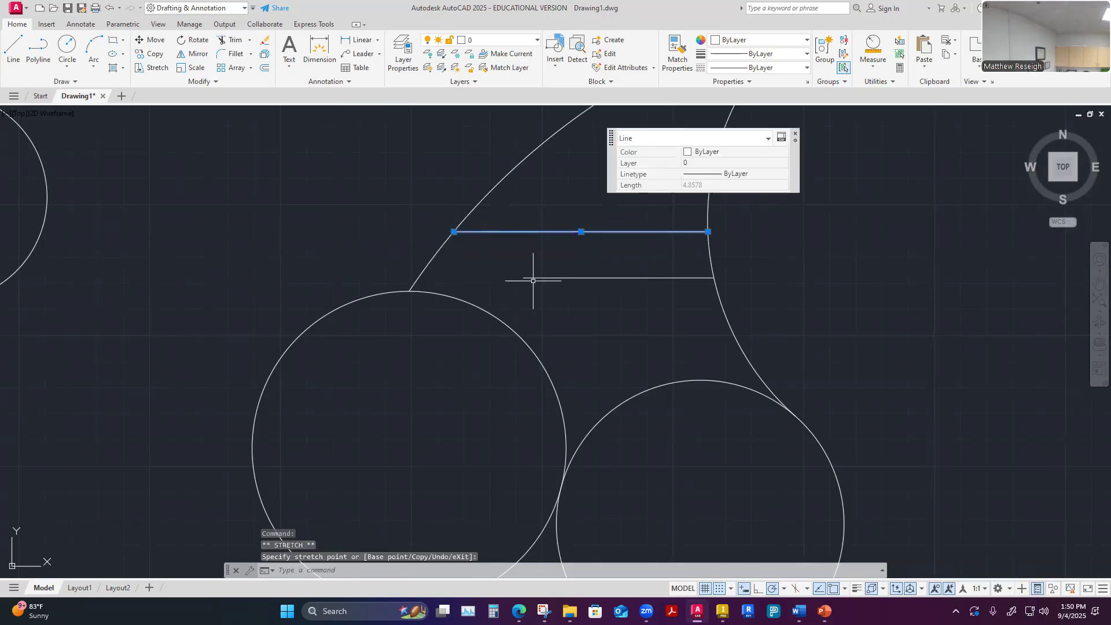
{"action": "key", "text": "Escape"}
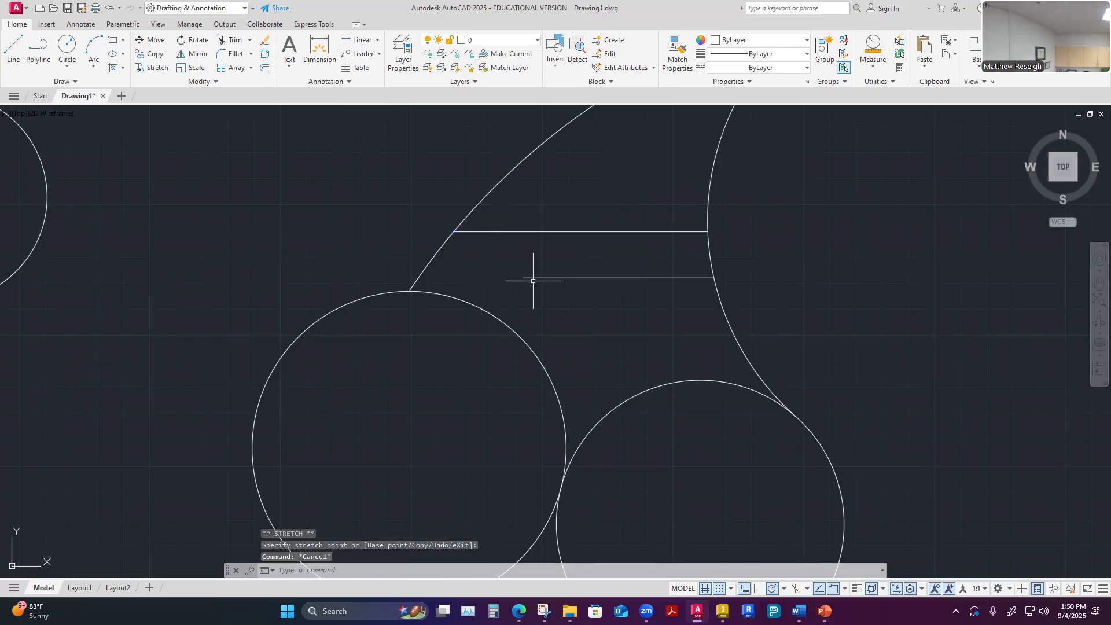
Examine the Stretch and Lengthen options offered at the upper horizontal line's left endpoint grip
{"action": "left_click", "coordinate": [571, 232]}
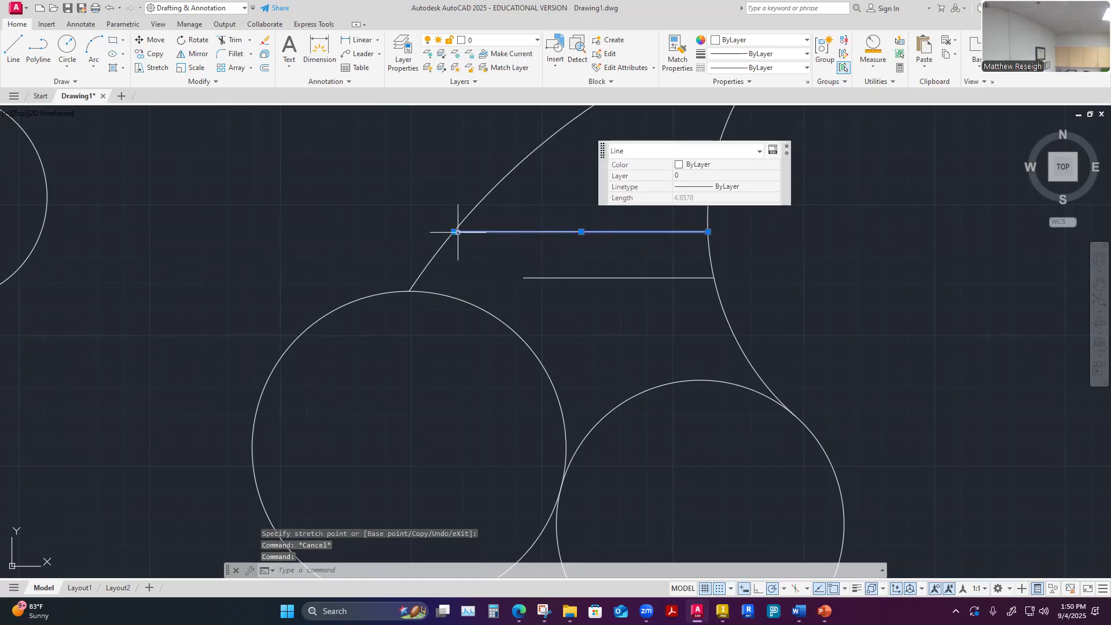
{"action": "mouse_move", "coordinate": [454, 232]}
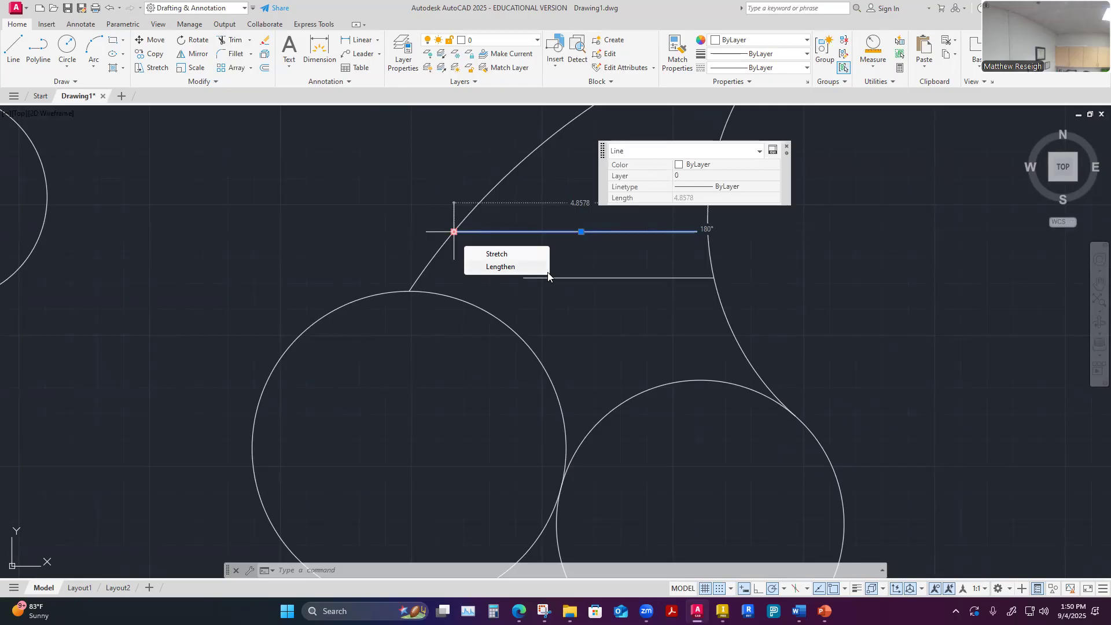
{"action": "key", "text": "Escape"}
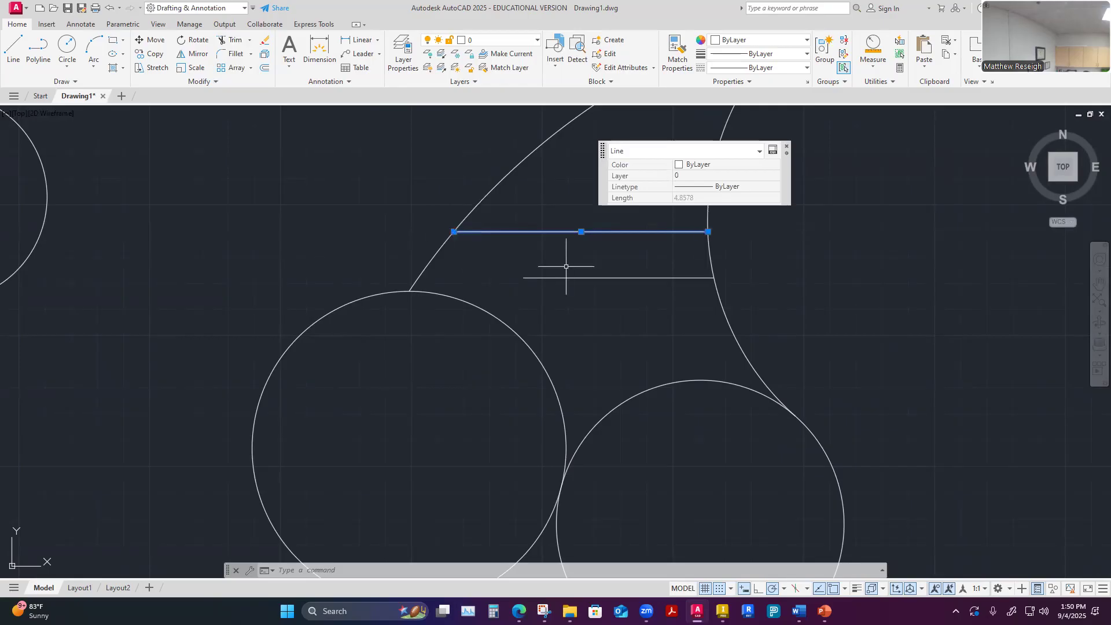
{"action": "key", "text": "Escape"}
Use Extend to lengthen the lower horizontal line's free left end to the long outer arc
{"action": "scroll", "coordinate": [527, 295], "scroll_direction": "up", "scroll_amount": 4}
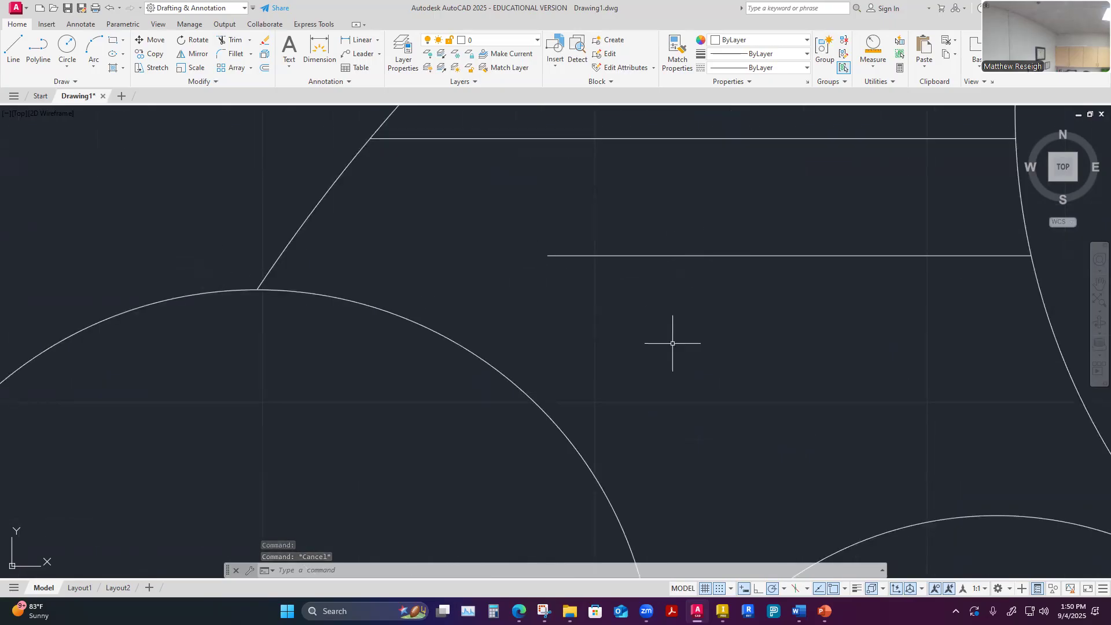
{"action": "scroll", "coordinate": [673, 343], "scroll_direction": "down", "scroll_amount": 2}
{"action": "left_click", "coordinate": [249, 40]}
{"action": "left_click", "coordinate": [247, 82]}
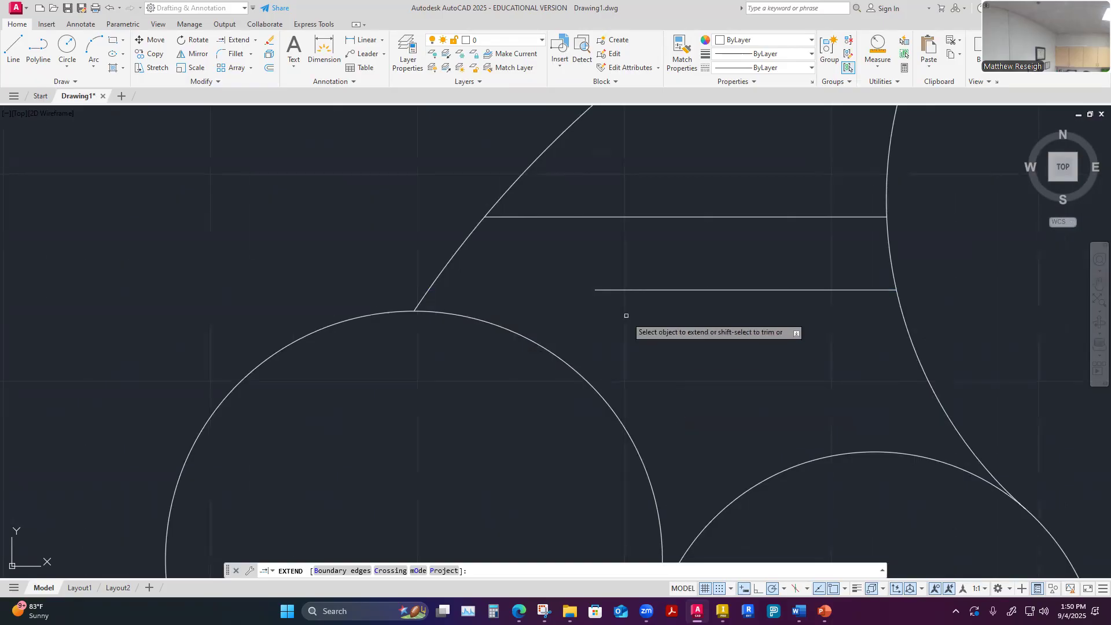
{"action": "left_click", "coordinate": [631, 290]}
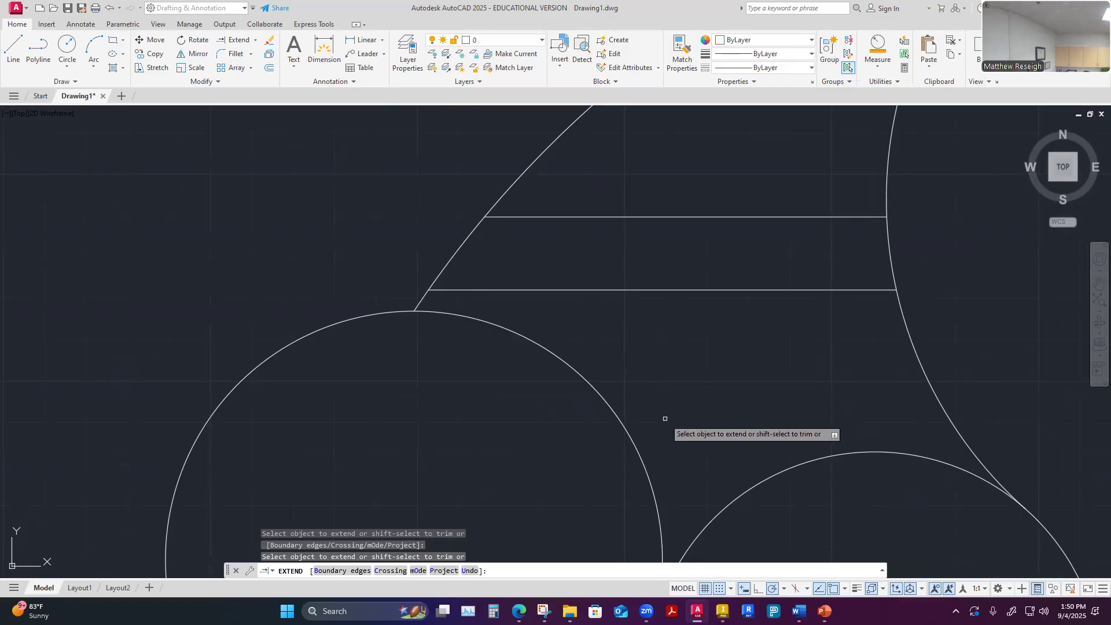
{"action": "key", "text": "Escape"}
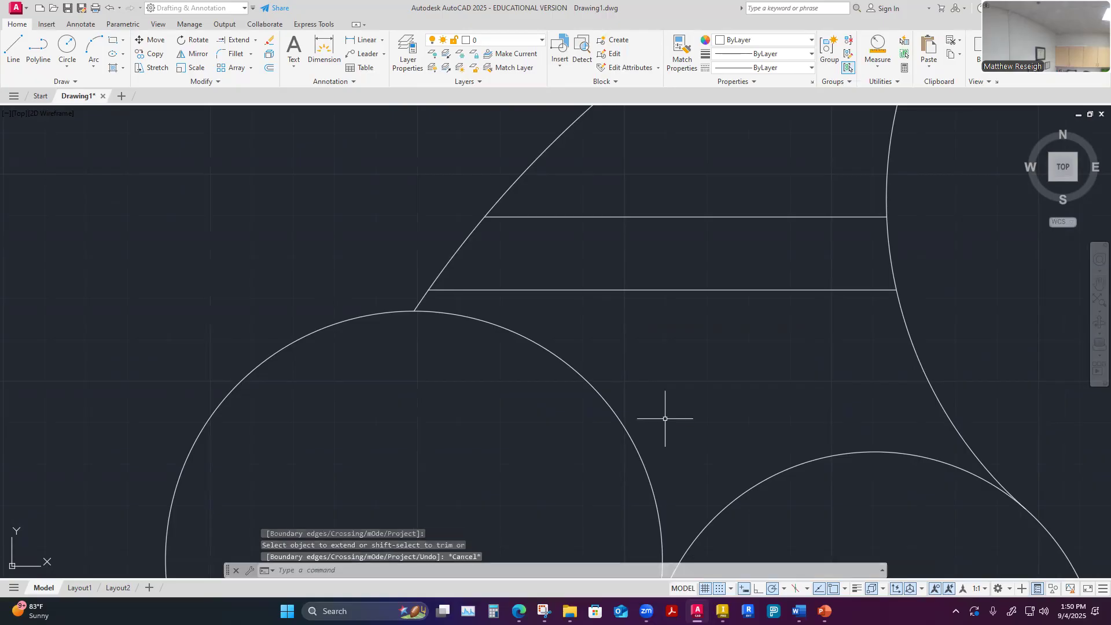
{"action": "scroll", "coordinate": [650, 293], "scroll_direction": "down", "scroll_amount": 5}
{"action": "scroll", "coordinate": [764, 317], "scroll_direction": "up", "scroll_amount": 5}
{"action": "scroll", "coordinate": [769, 310], "scroll_direction": "down", "scroll_amount": 3}
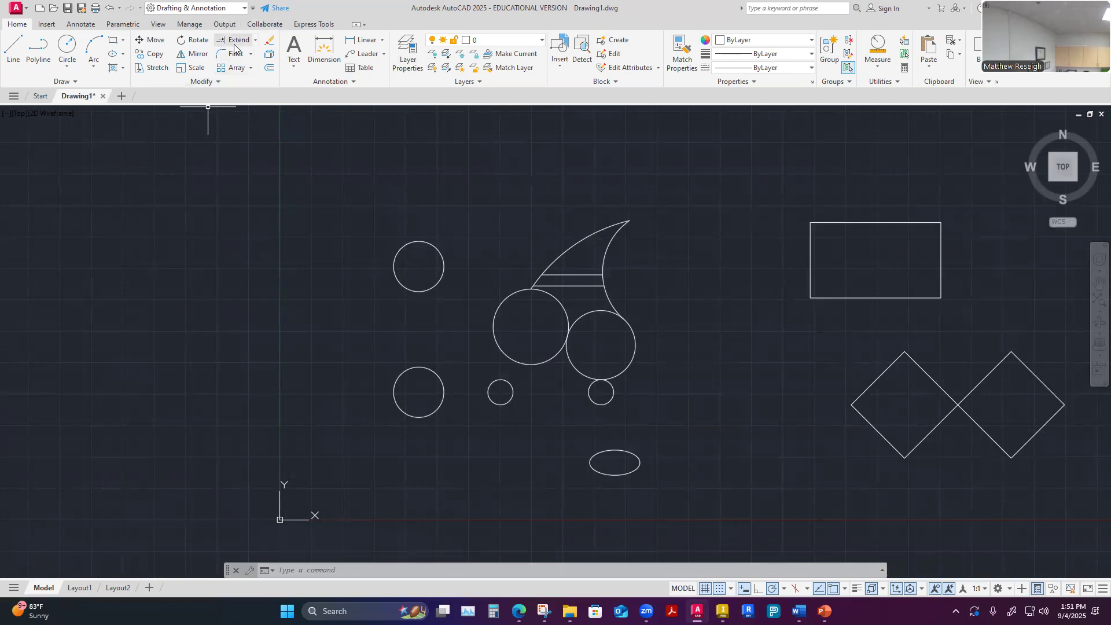
{"action": "left_click", "coordinate": [256, 40]}
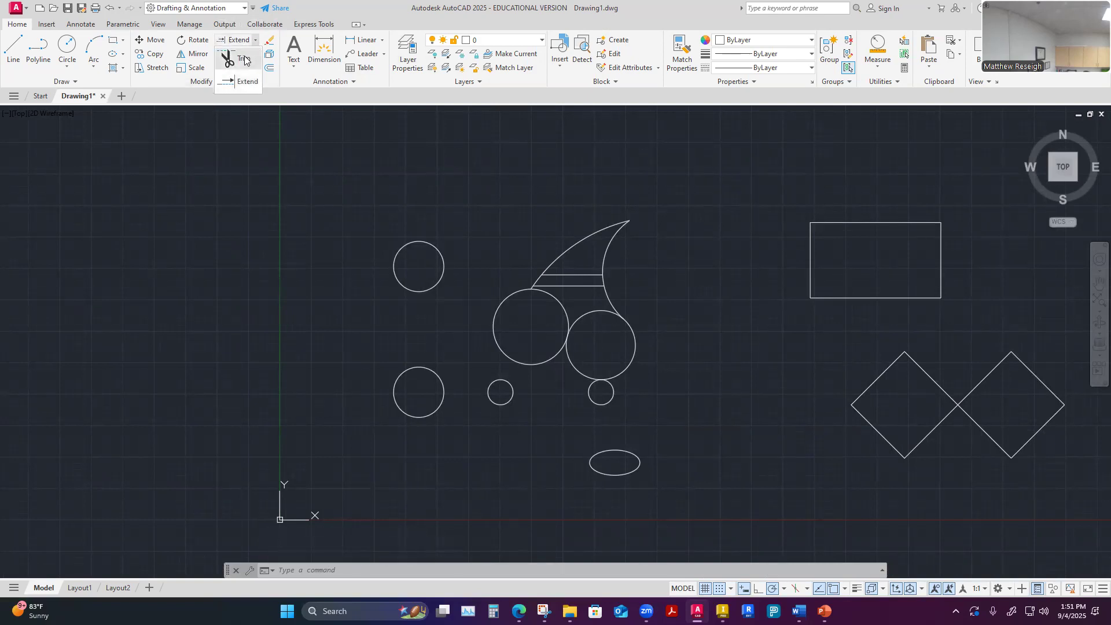
{"action": "left_click", "coordinate": [239, 58]}
{"action": "left_click", "coordinate": [250, 40]}
{"action": "left_click", "coordinate": [250, 84]}
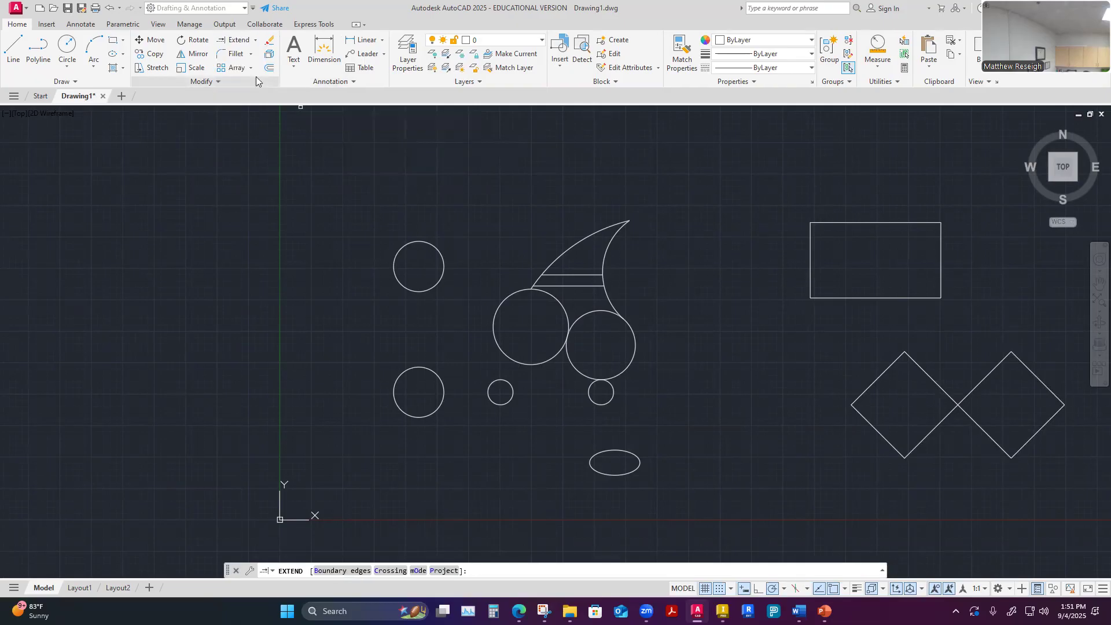
{"action": "left_click", "coordinate": [255, 41]}
{"action": "left_click", "coordinate": [259, 58]}
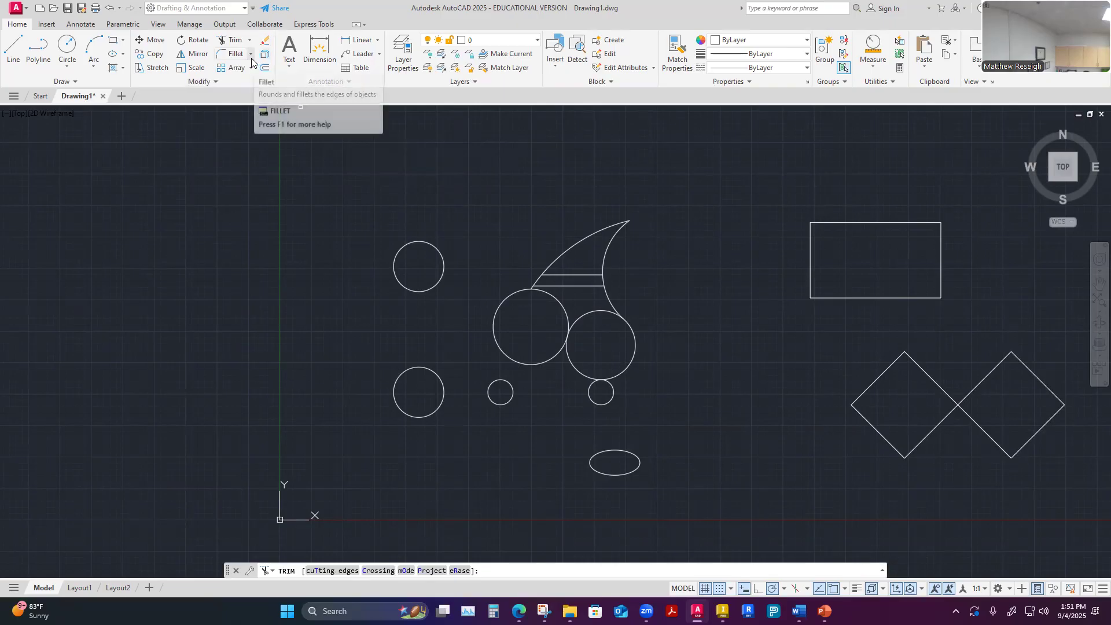
{"action": "left_click", "coordinate": [252, 56]}
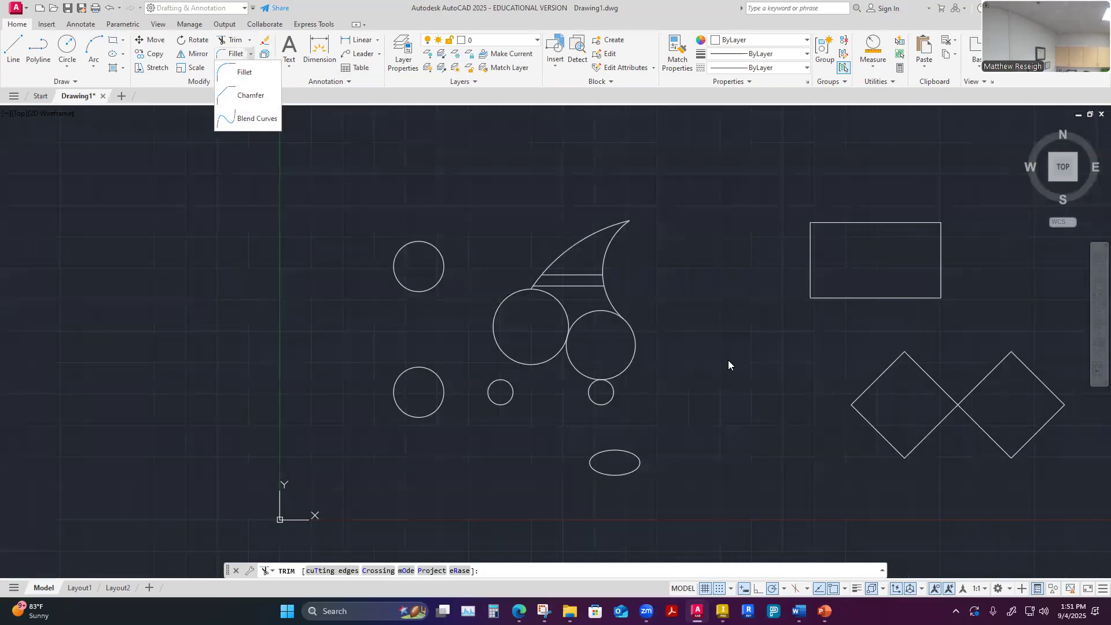
{"action": "key", "text": "Escape"}
{"action": "key", "text": "Escape"}
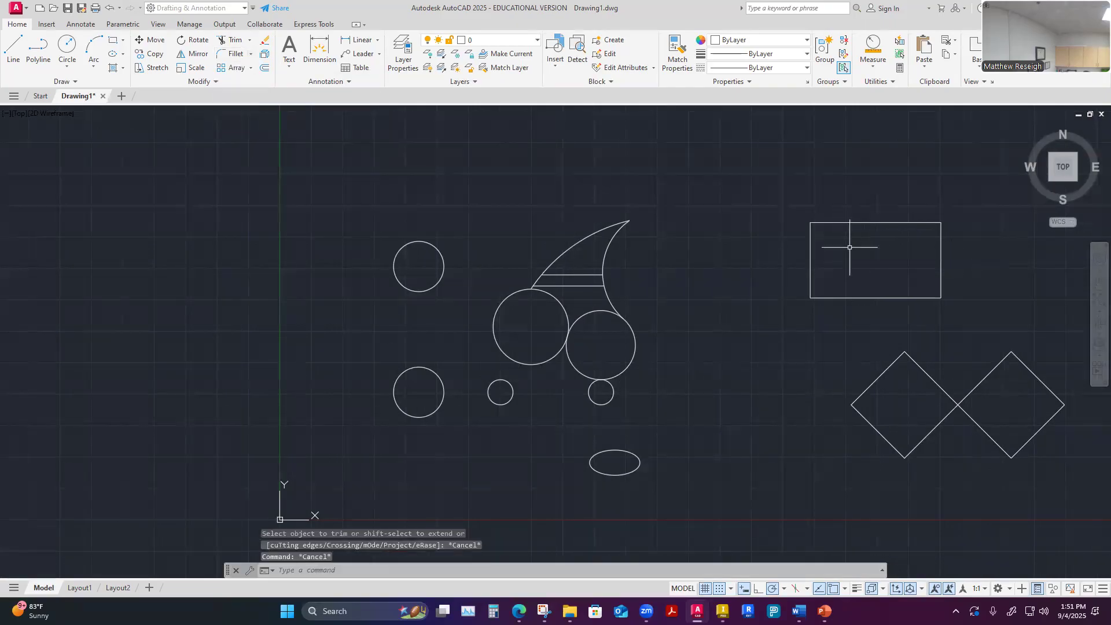
Examine the Fillet, Chamfer and Blend Curves choices available for the rectangle's corners
{"action": "scroll", "coordinate": [982, 233], "scroll_direction": "up", "scroll_amount": 2}
{"action": "scroll", "coordinate": [982, 233], "scroll_direction": "up", "scroll_amount": 2}
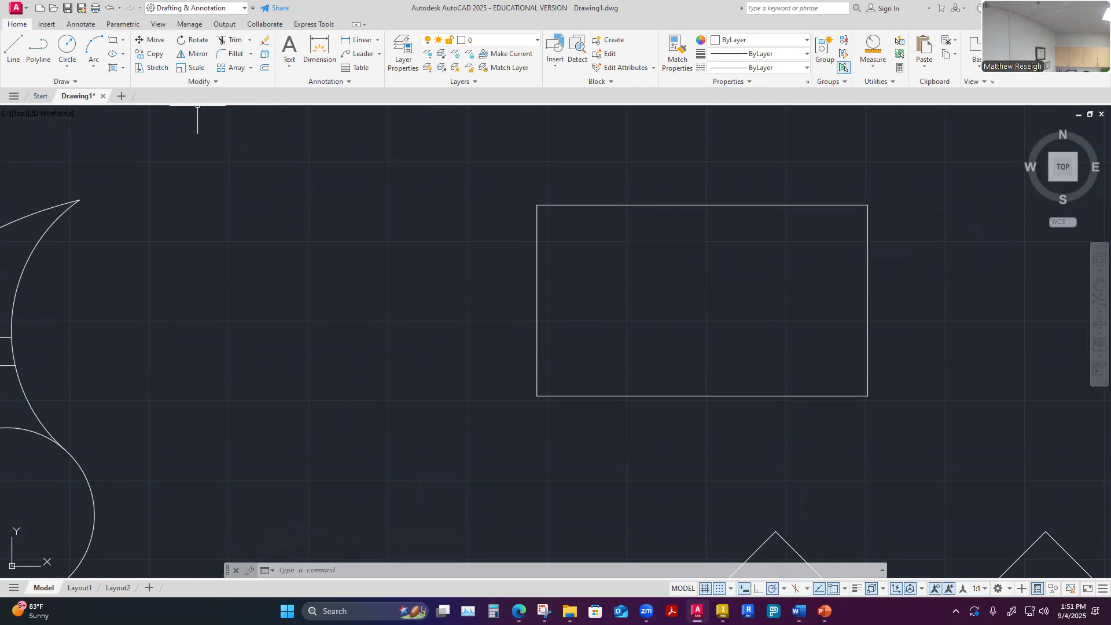
{"action": "scroll", "coordinate": [962, 208], "scroll_direction": "up", "scroll_amount": 2}
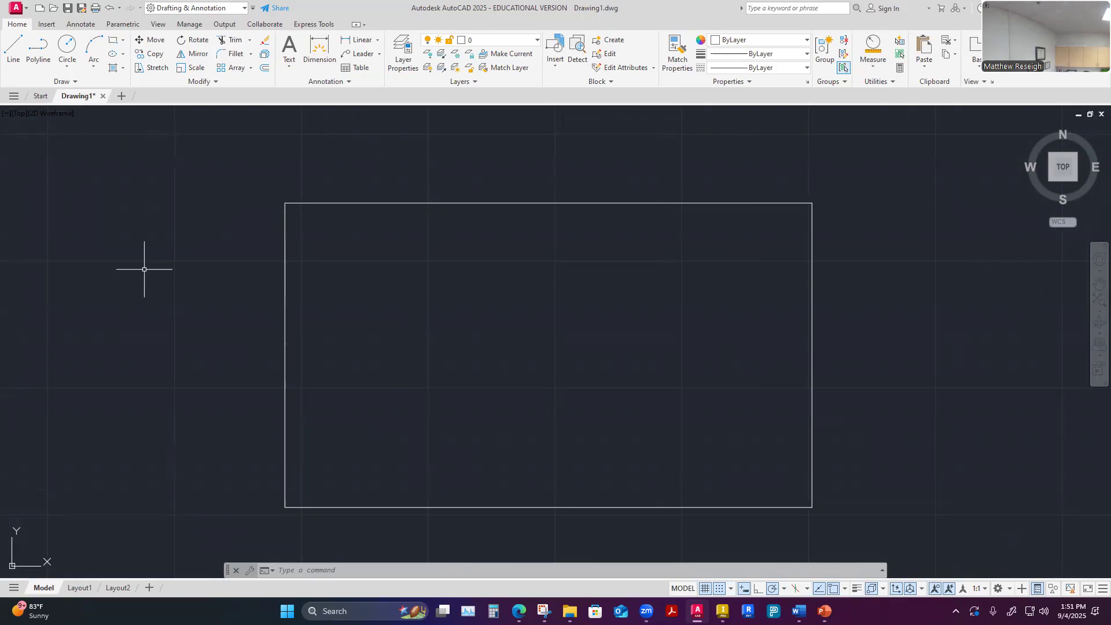
{"action": "left_click", "coordinate": [251, 55]}
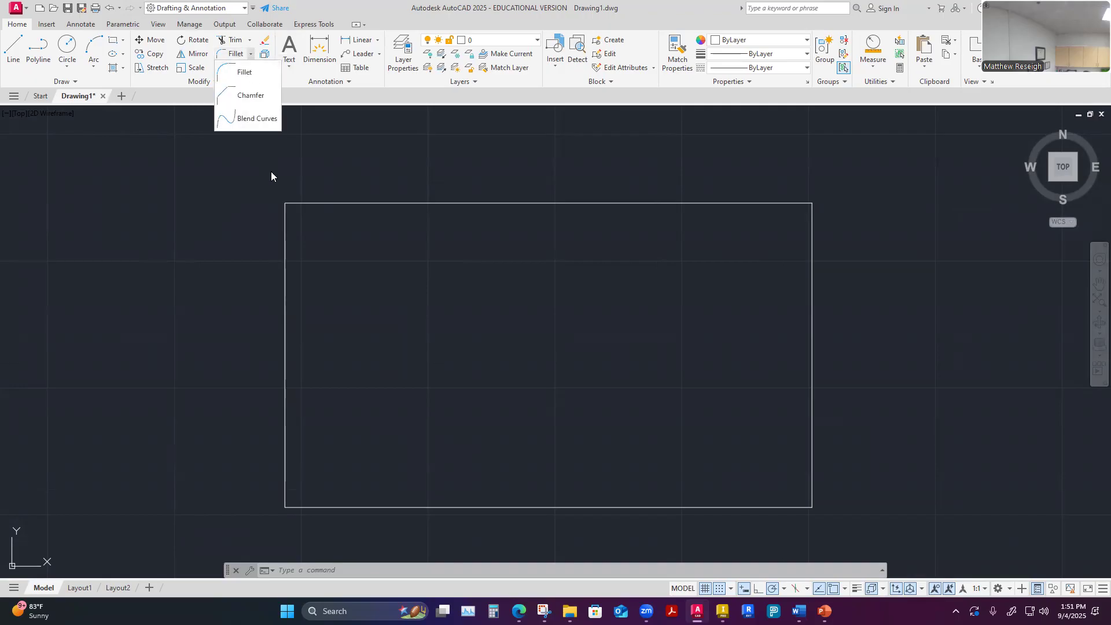
{"action": "key", "text": "Escape"}
{"action": "key", "text": "Escape"}
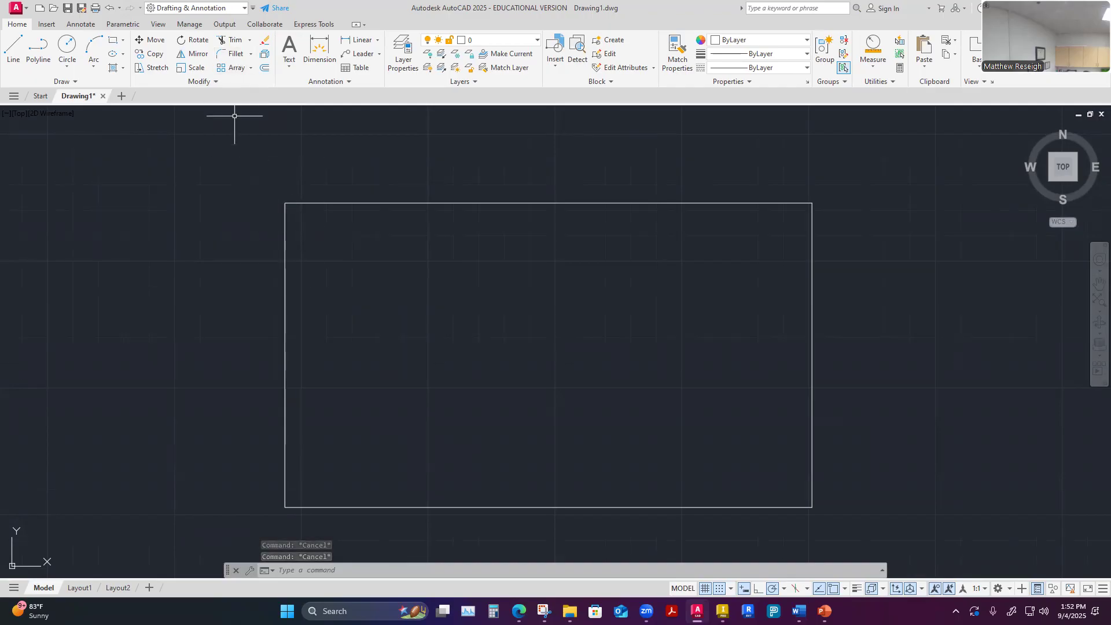
Try to fillet the rectangle's upper-left corner between its left and top edges using the current radius
{"action": "left_click", "coordinate": [234, 55]}
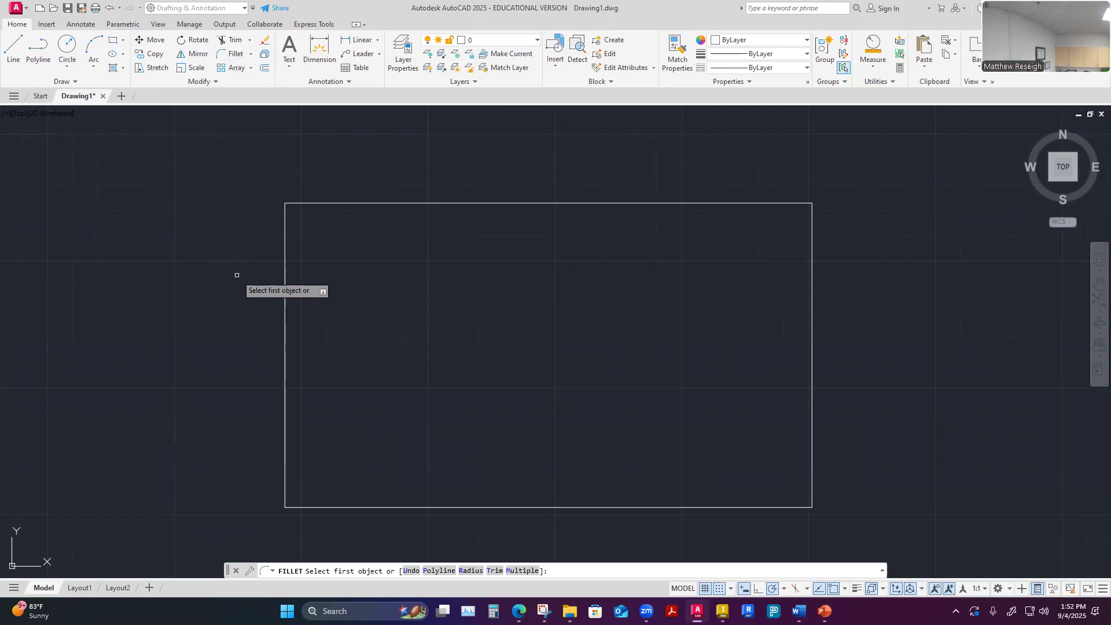
{"action": "left_click", "coordinate": [285, 264]}
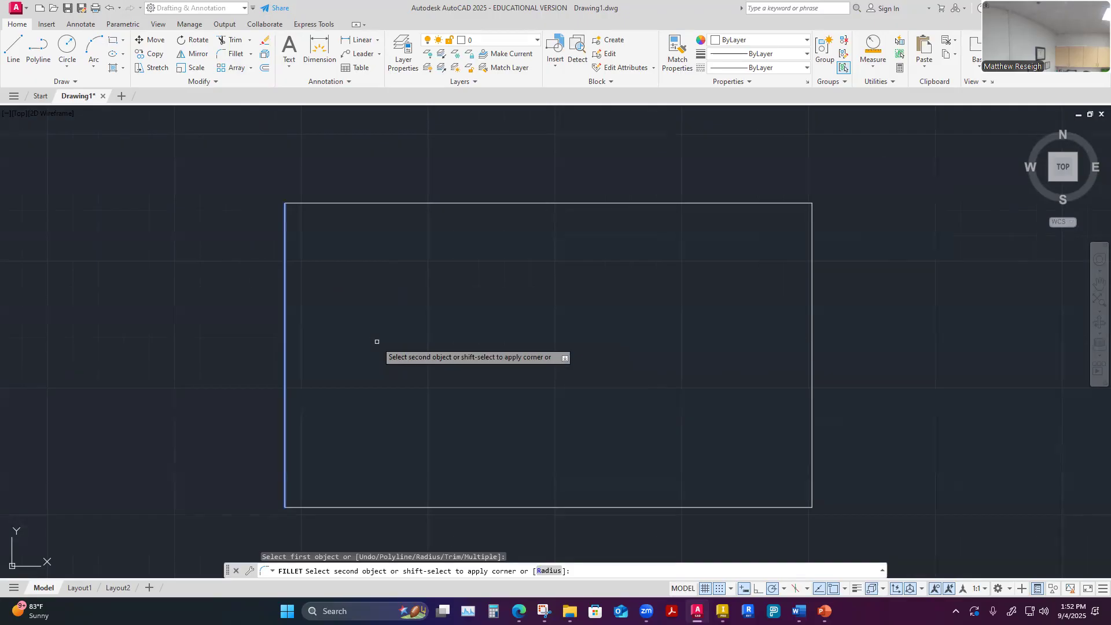
{"action": "left_click", "coordinate": [375, 204]}
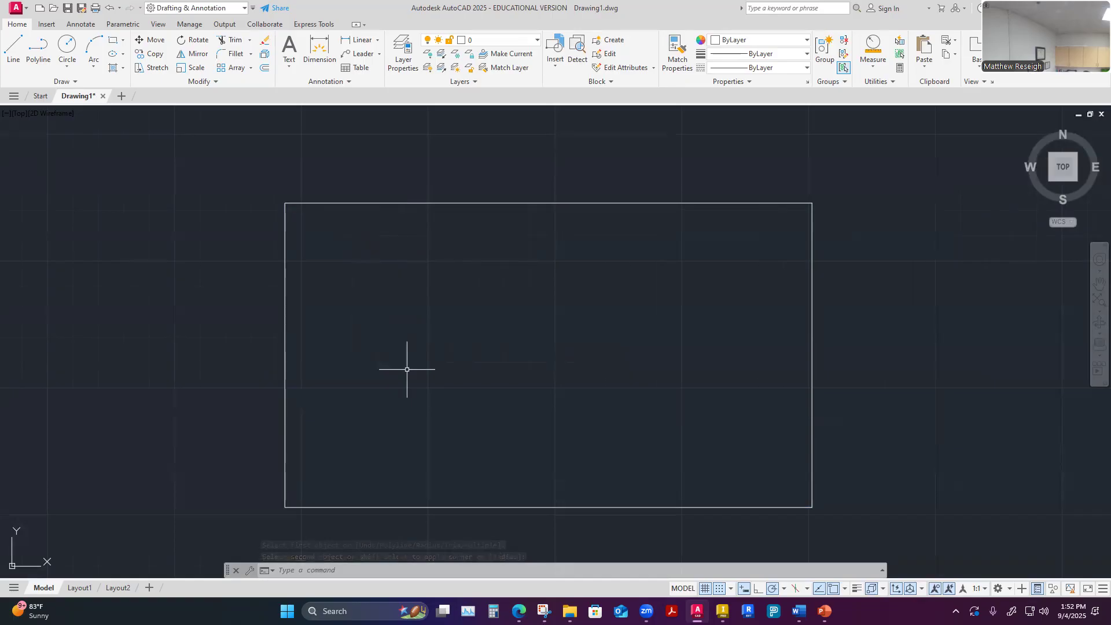
{"action": "scroll", "coordinate": [269, 191], "scroll_direction": "up", "scroll_amount": 4}
{"action": "scroll", "coordinate": [347, 261], "scroll_direction": "up", "scroll_amount": 1}
{"action": "scroll", "coordinate": [326, 243], "scroll_direction": "down", "scroll_amount": 5}
{"action": "scroll", "coordinate": [321, 304], "scroll_direction": "up", "scroll_amount": 4}
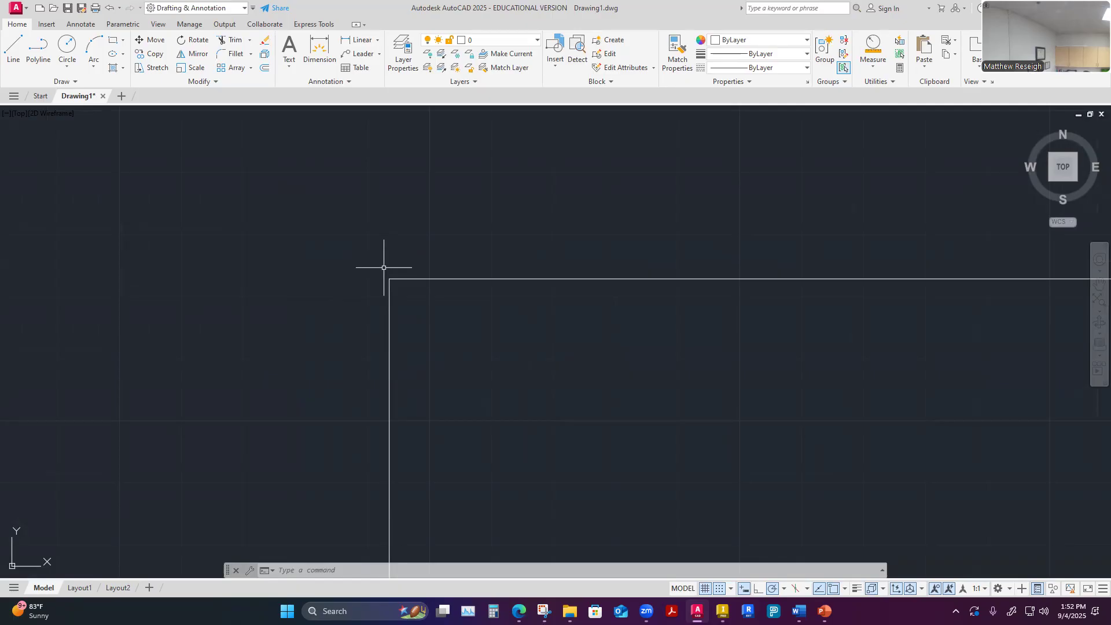
{"action": "scroll", "coordinate": [426, 326], "scroll_direction": "down", "scroll_amount": 4}
{"action": "scroll", "coordinate": [408, 312], "scroll_direction": "up", "scroll_amount": 4}
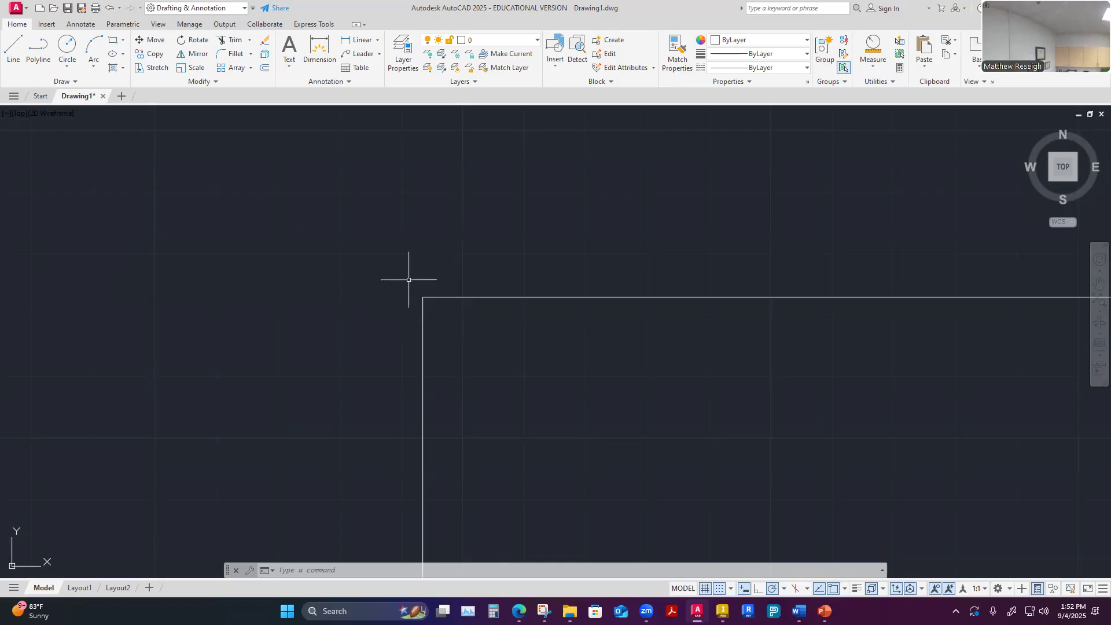
Fillet the rectangle's upper-left corner between its left and top edges with a radius of 1/4
{"action": "left_click", "coordinate": [236, 53]}
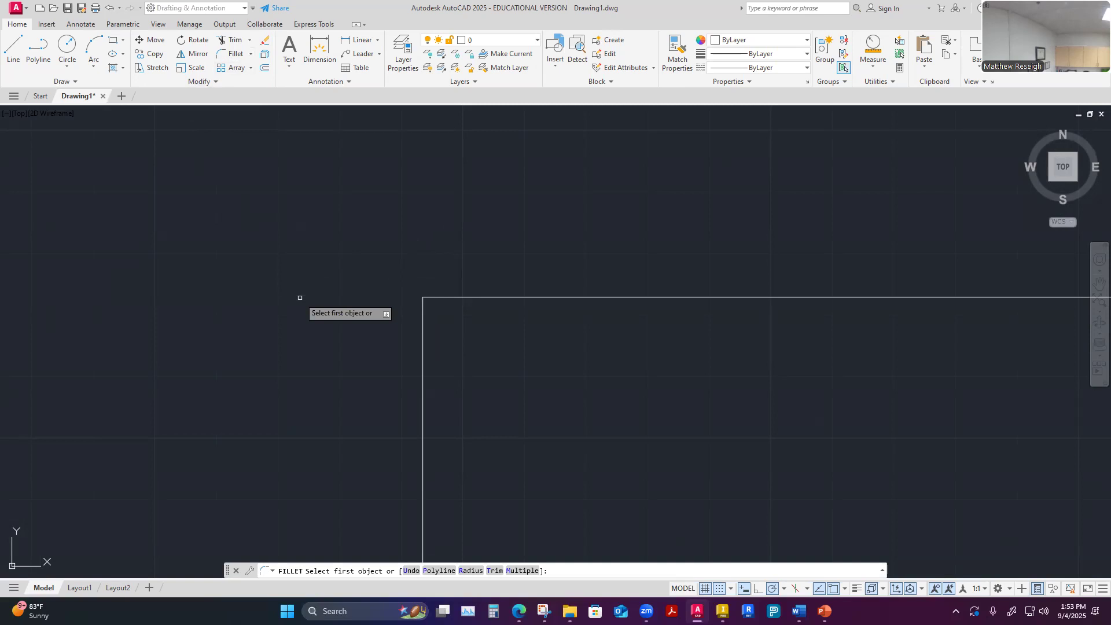
{"action": "type", "text": "r"}
{"action": "key", "text": "Return"}
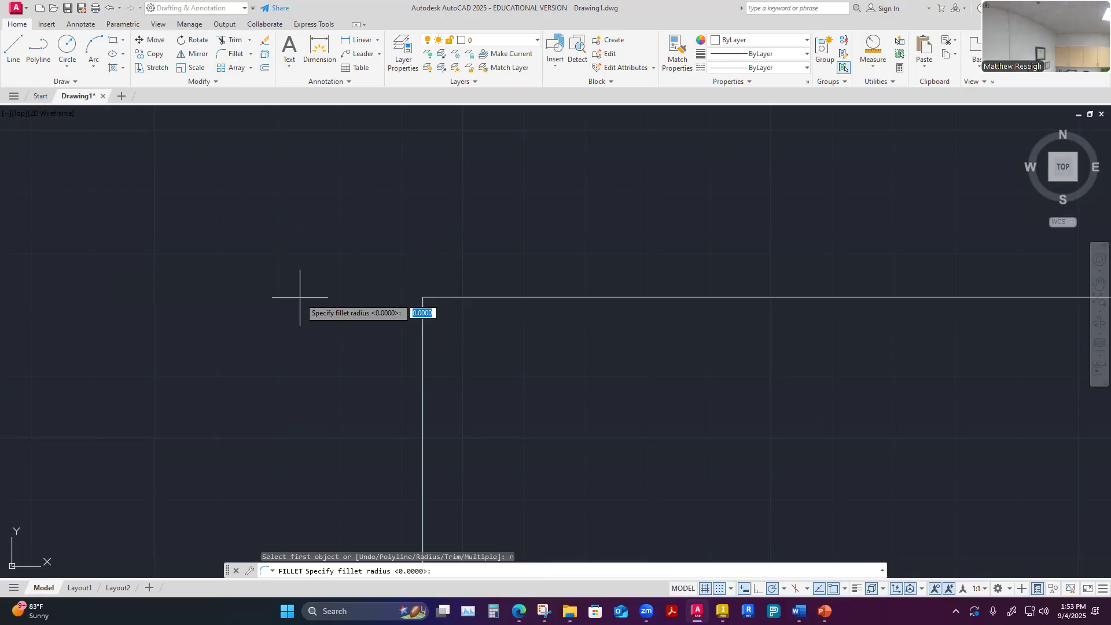
{"action": "type", "text": ".25"}
{"action": "key", "text": "BackSpace"}
{"action": "key", "text": "BackSpace"}
{"action": "key", "text": "BackSpace"}
{"action": "type", "text": "1/4"}
{"action": "key", "text": "Return"}
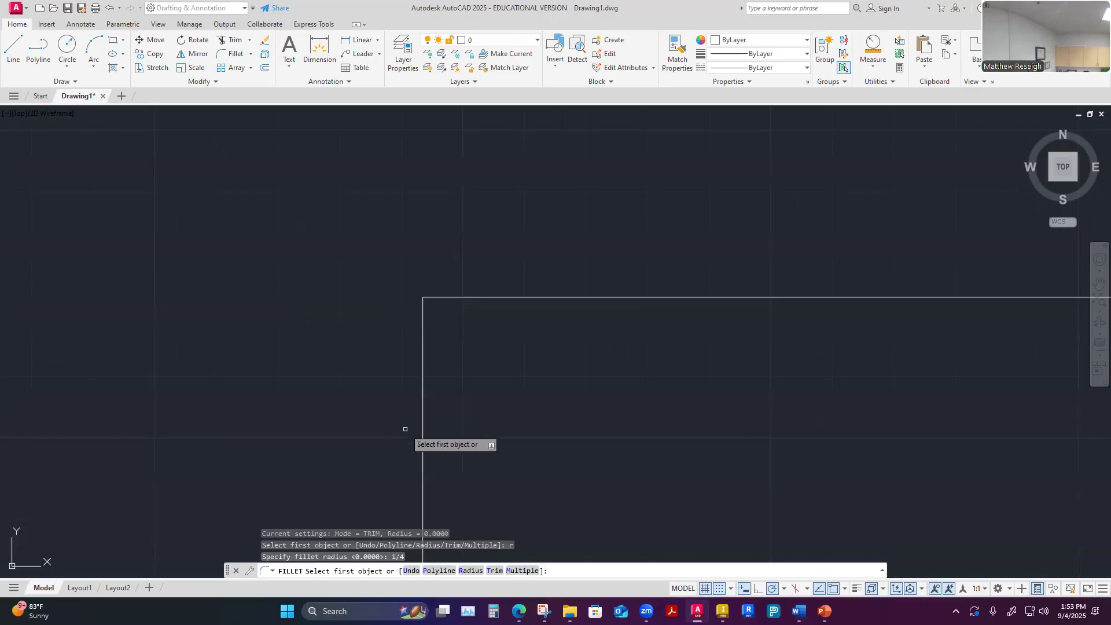
{"action": "scroll", "coordinate": [411, 303], "scroll_direction": "up", "scroll_amount": 2}
{"action": "scroll", "coordinate": [422, 287], "scroll_direction": "down", "scroll_amount": 2}
{"action": "scroll", "coordinate": [412, 283], "scroll_direction": "up", "scroll_amount": 5}
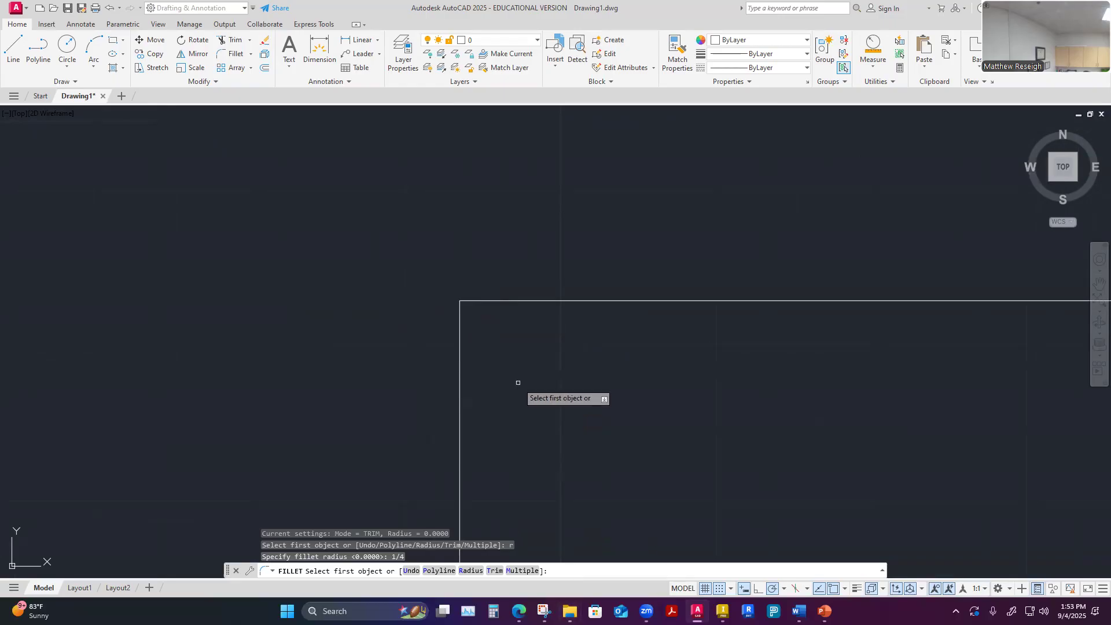
{"action": "left_click", "coordinate": [459, 384]}
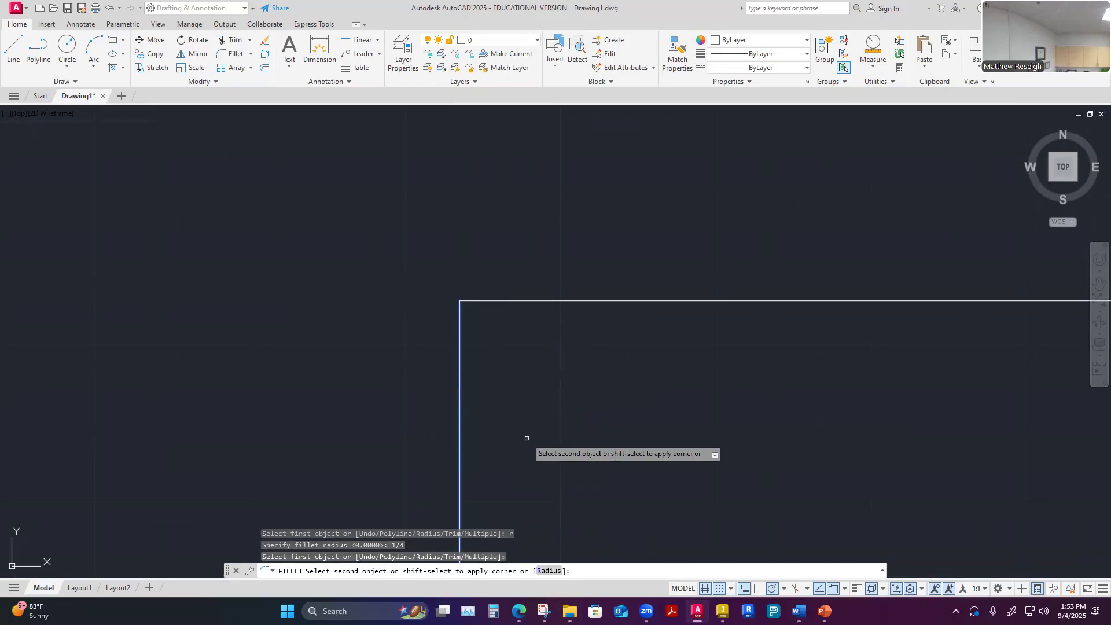
{"action": "left_click", "coordinate": [592, 301]}
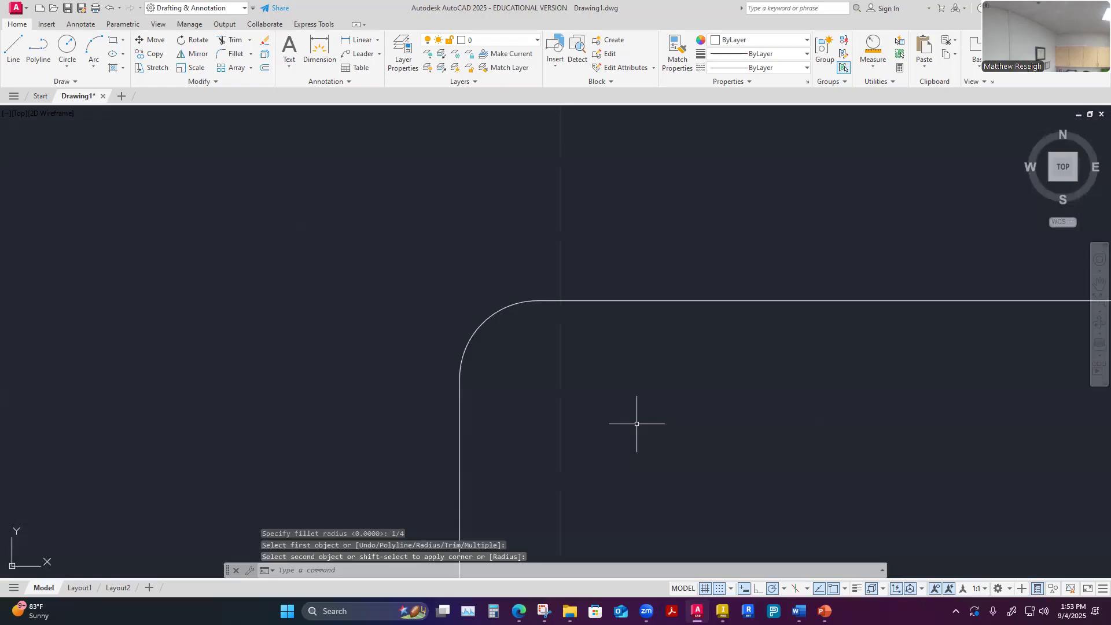
Check the default radius stored in the Fillet command and leave it without changing the value
{"action": "scroll", "coordinate": [637, 424], "scroll_direction": "down", "scroll_amount": 5}
{"action": "scroll", "coordinate": [585, 422], "scroll_direction": "up", "scroll_amount": 3}
{"action": "scroll", "coordinate": [564, 396], "scroll_direction": "up", "scroll_amount": 2}
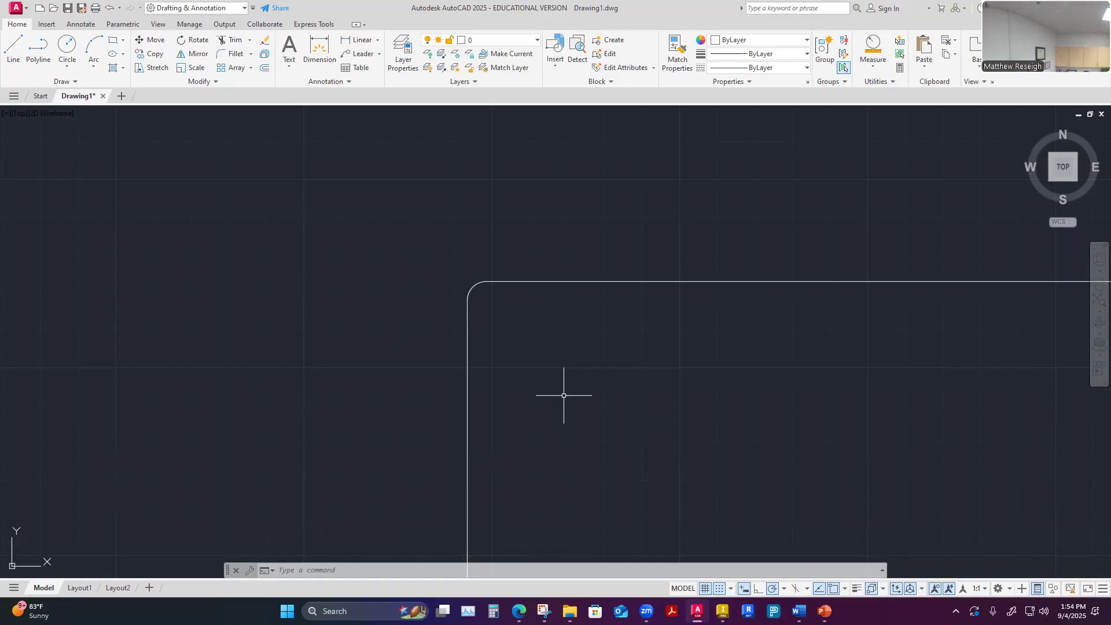
{"action": "scroll", "coordinate": [564, 395], "scroll_direction": "down", "scroll_amount": 5}
{"action": "scroll", "coordinate": [652, 464], "scroll_direction": "up", "scroll_amount": 4}
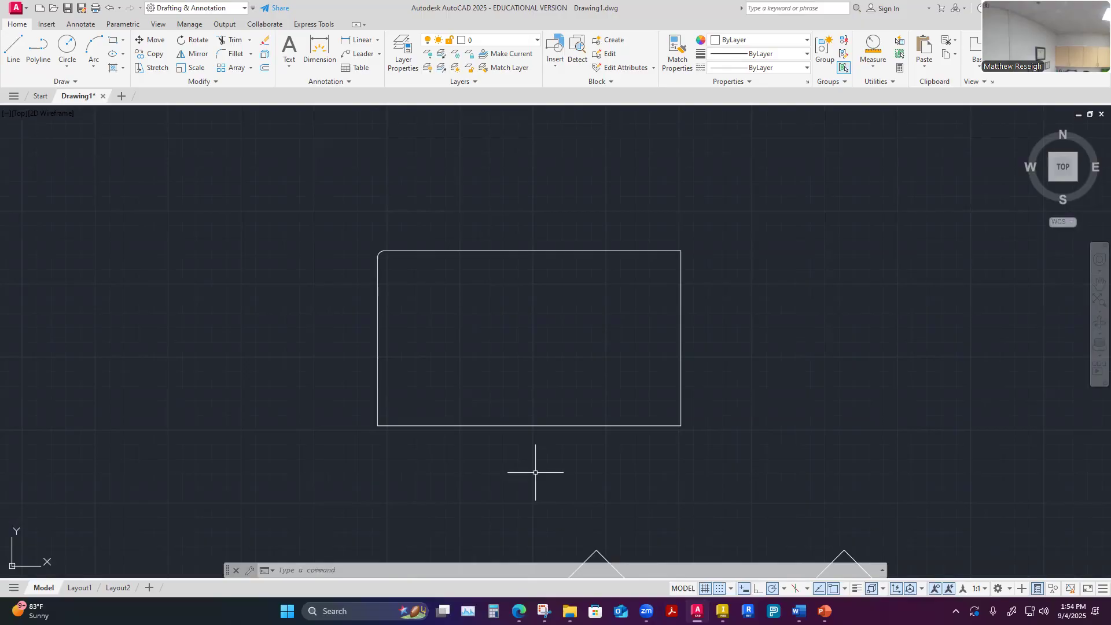
{"action": "scroll", "coordinate": [702, 250], "scroll_direction": "up", "scroll_amount": 2}
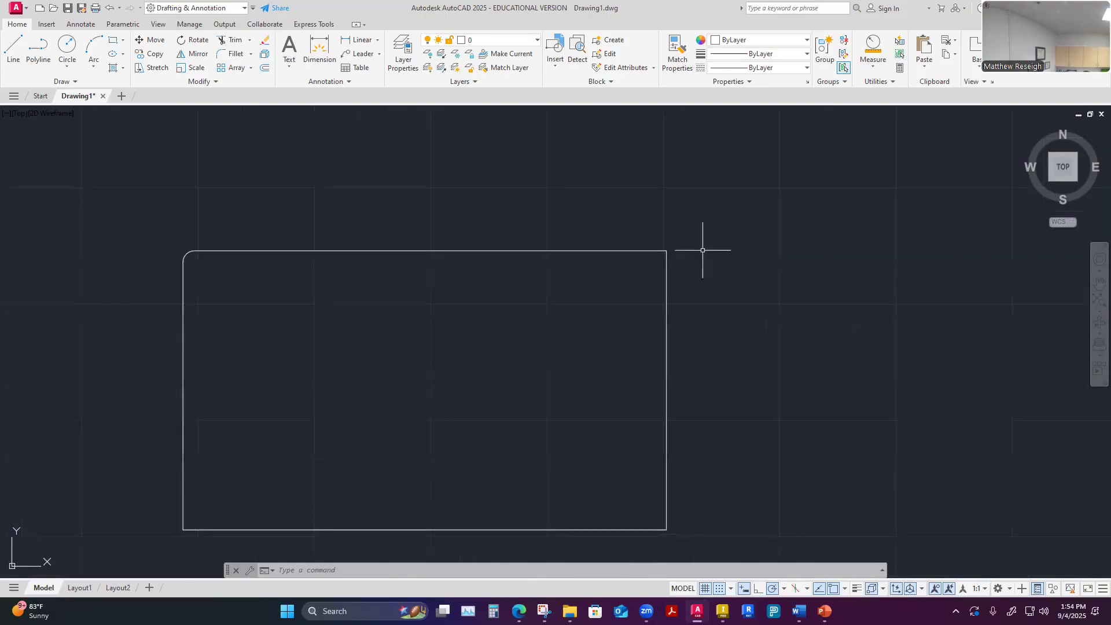
{"action": "left_click", "coordinate": [235, 55]}
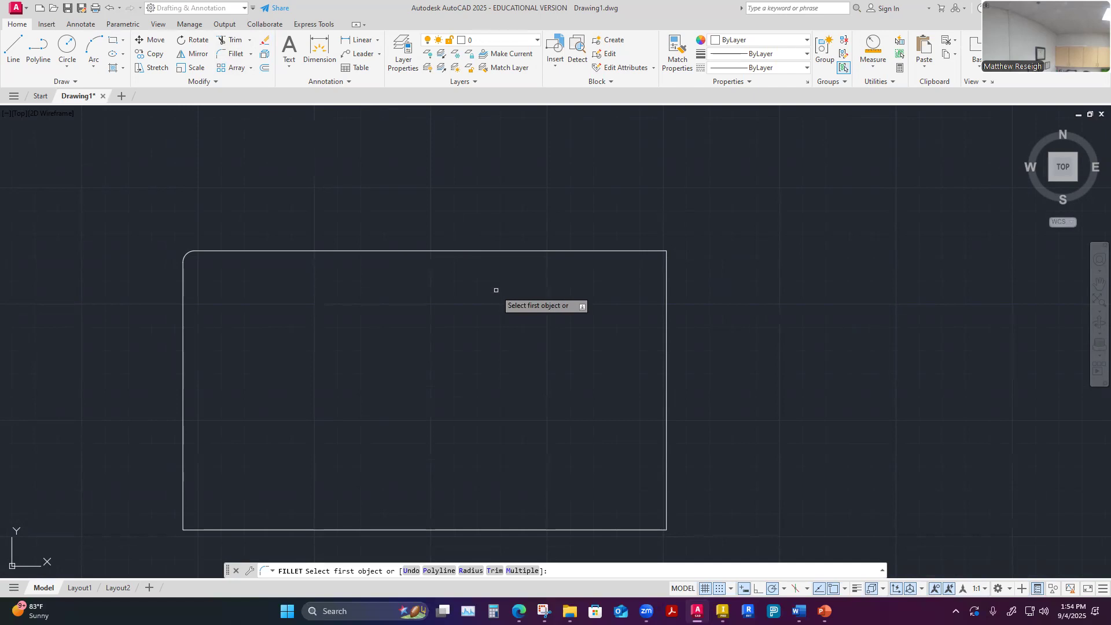
{"action": "type", "text": "r"}
{"action": "key", "text": "Return"}
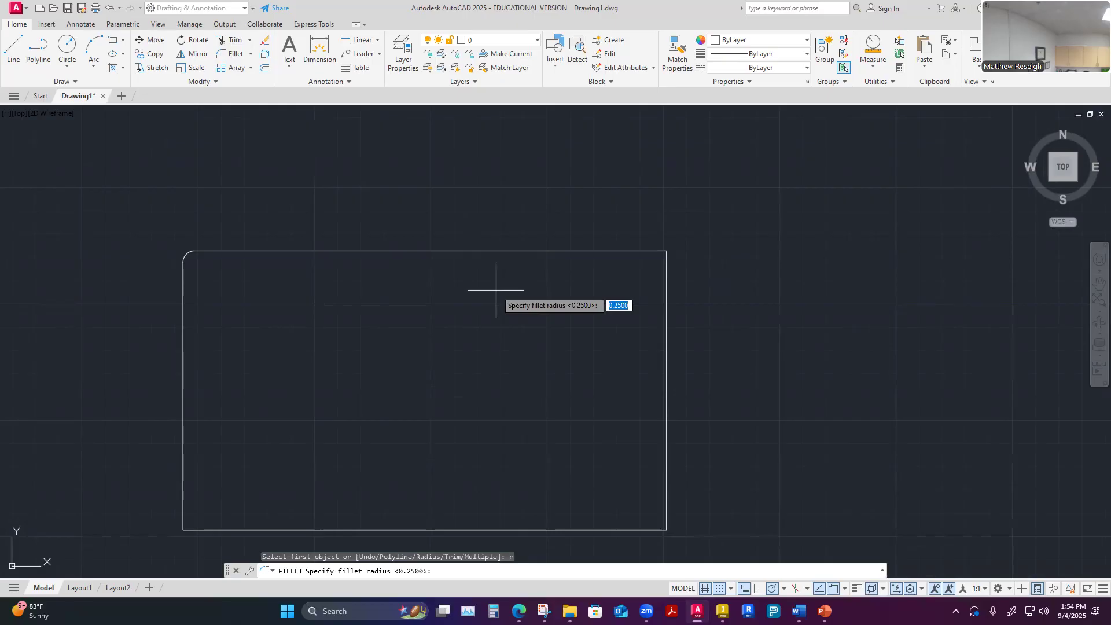
{"action": "key", "text": "Escape"}
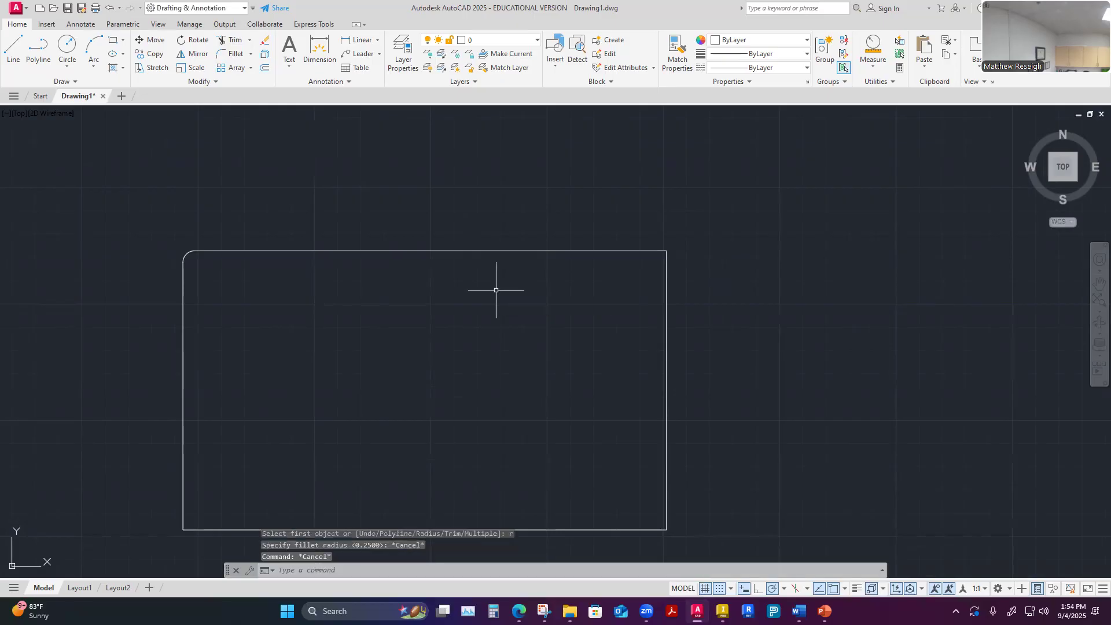
Fillet the rectangle's upper-right corner with the stored 0.25 radius and undo that fillet
{"action": "scroll", "coordinate": [692, 235], "scroll_direction": "up", "scroll_amount": 2}
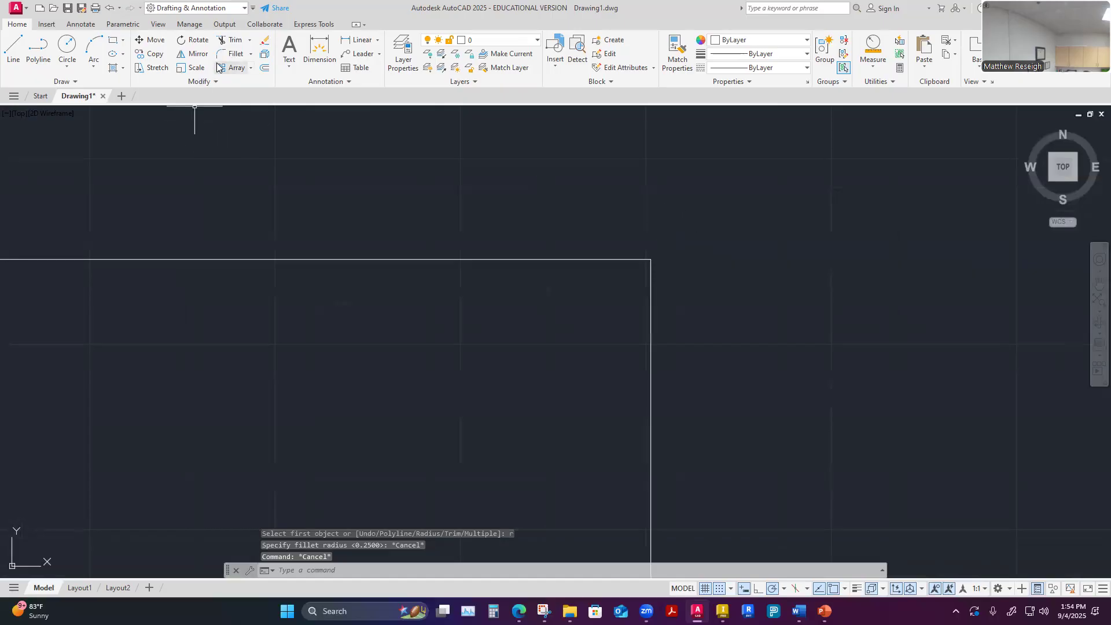
{"action": "left_click", "coordinate": [231, 54]}
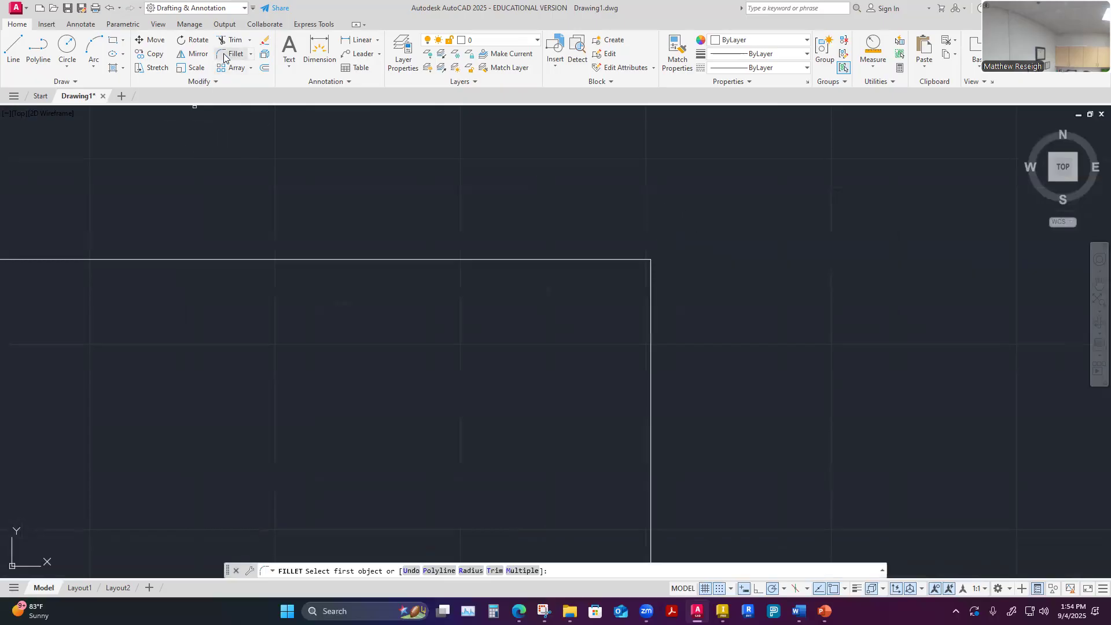
{"action": "left_click", "coordinate": [546, 260]}
{"action": "left_click", "coordinate": [652, 409]}
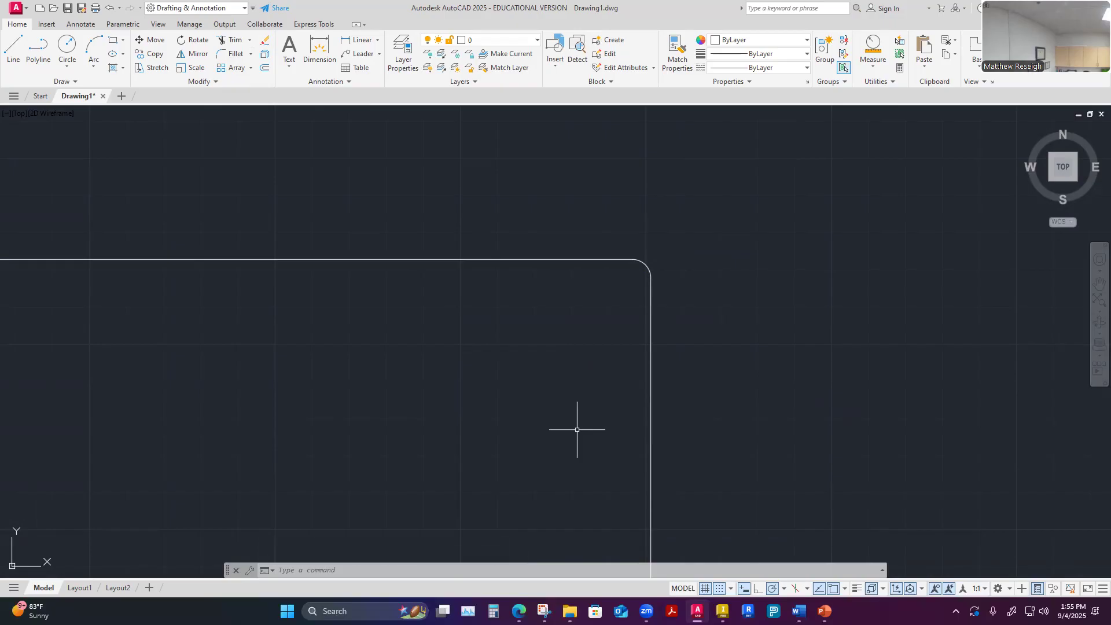
{"action": "left_click", "coordinate": [110, 7]}
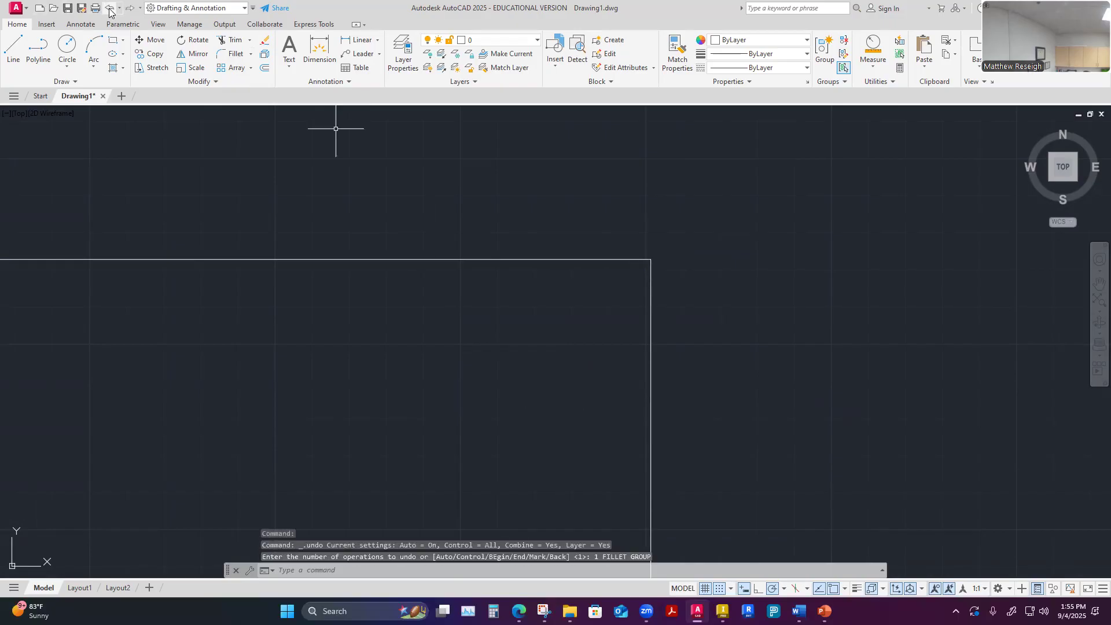
Start a multiple-corner Fillet with the 0.25 radius kept and round the rectangle's upper-right corner
{"action": "left_click", "coordinate": [233, 53]}
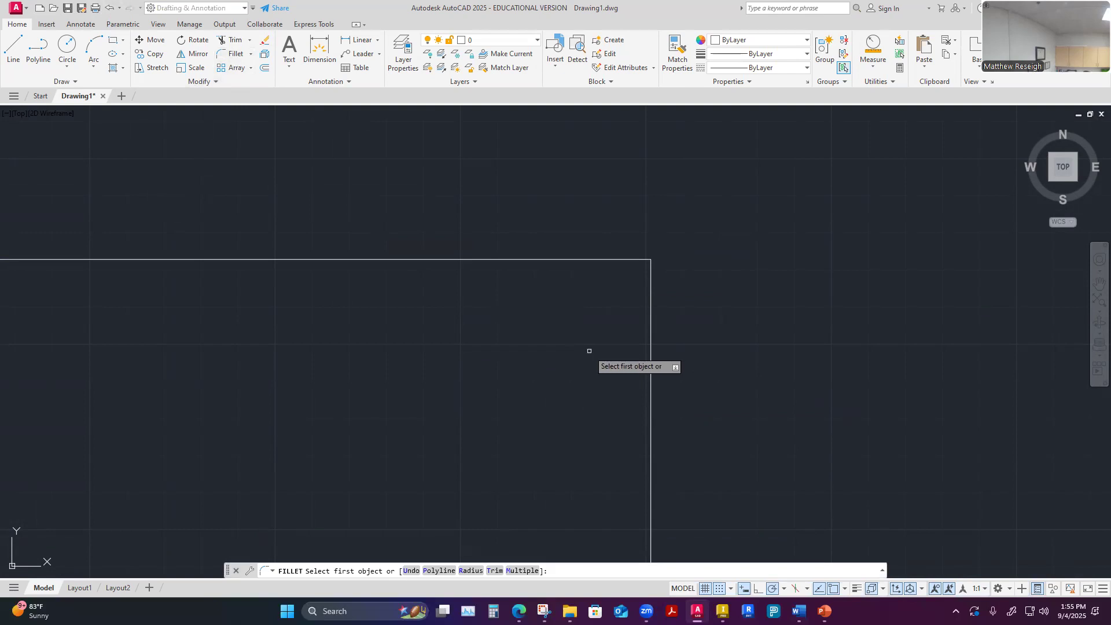
{"action": "type", "text": "r"}
{"action": "key", "text": "Return"}
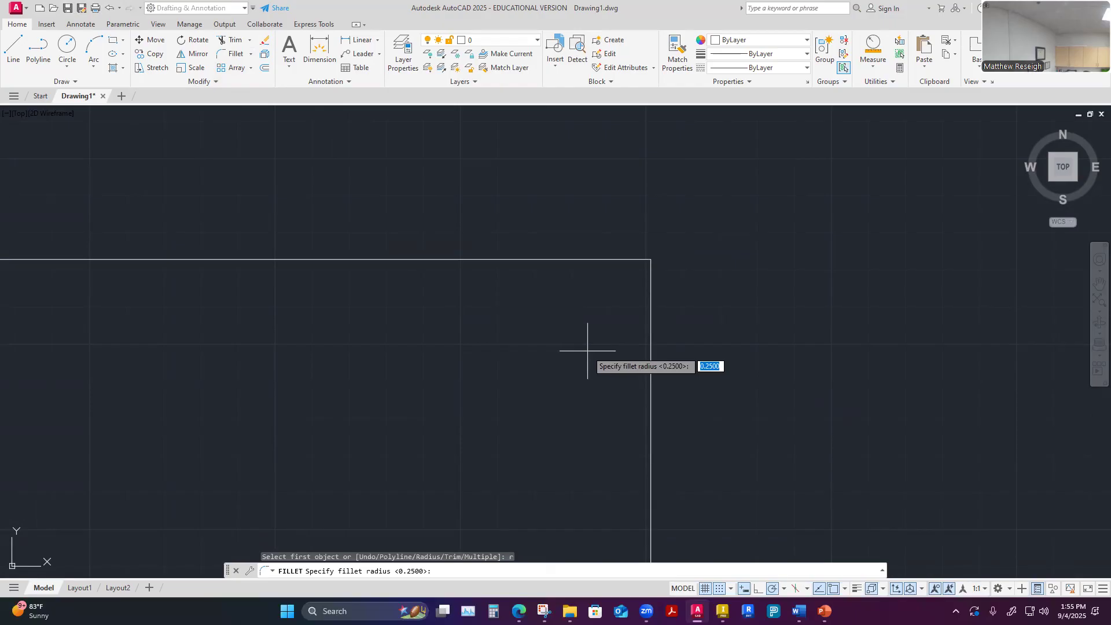
{"action": "key", "text": "Return"}
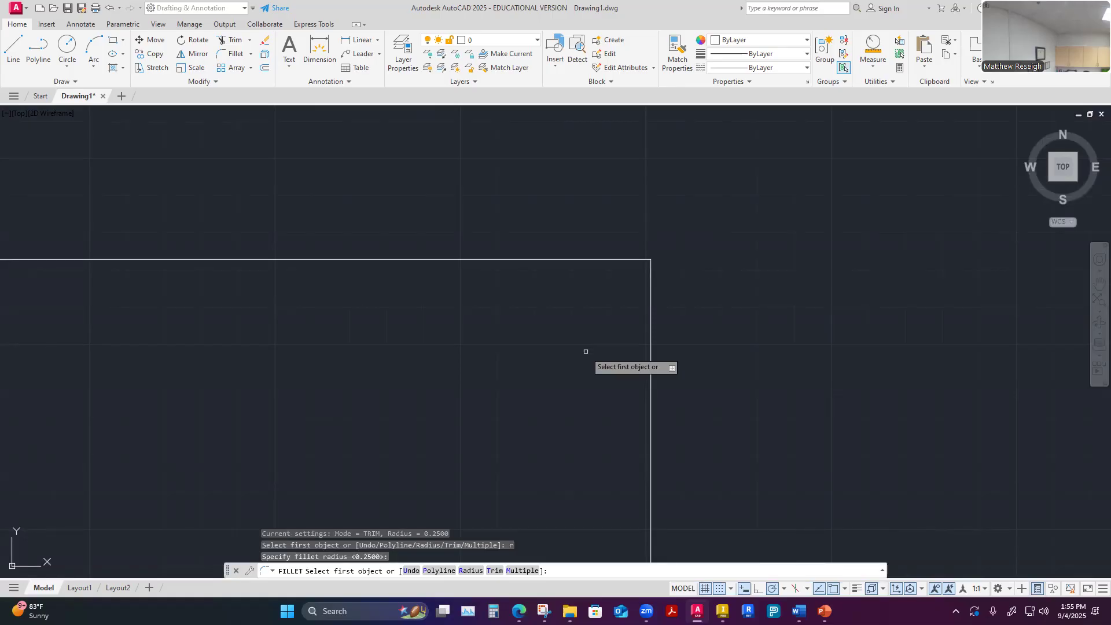
{"action": "type", "text": "m"}
{"action": "key", "text": "Return"}
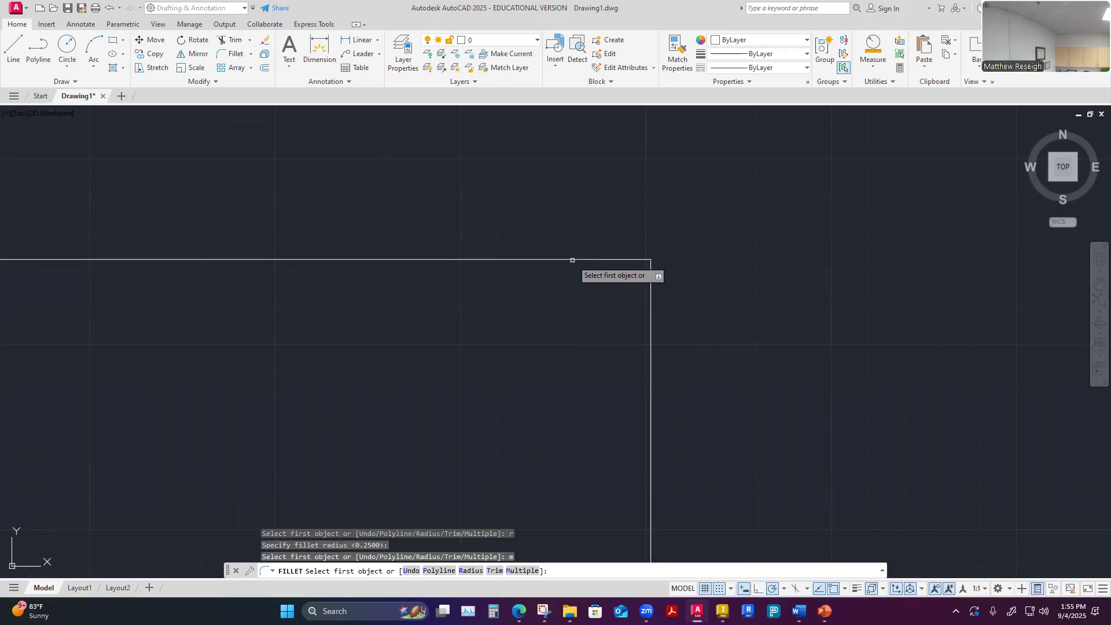
{"action": "scroll", "coordinate": [581, 301], "scroll_direction": "down", "scroll_amount": 8}
{"action": "scroll", "coordinate": [525, 315], "scroll_direction": "up", "scroll_amount": 4}
{"action": "scroll", "coordinate": [608, 275], "scroll_direction": "up", "scroll_amount": 2}
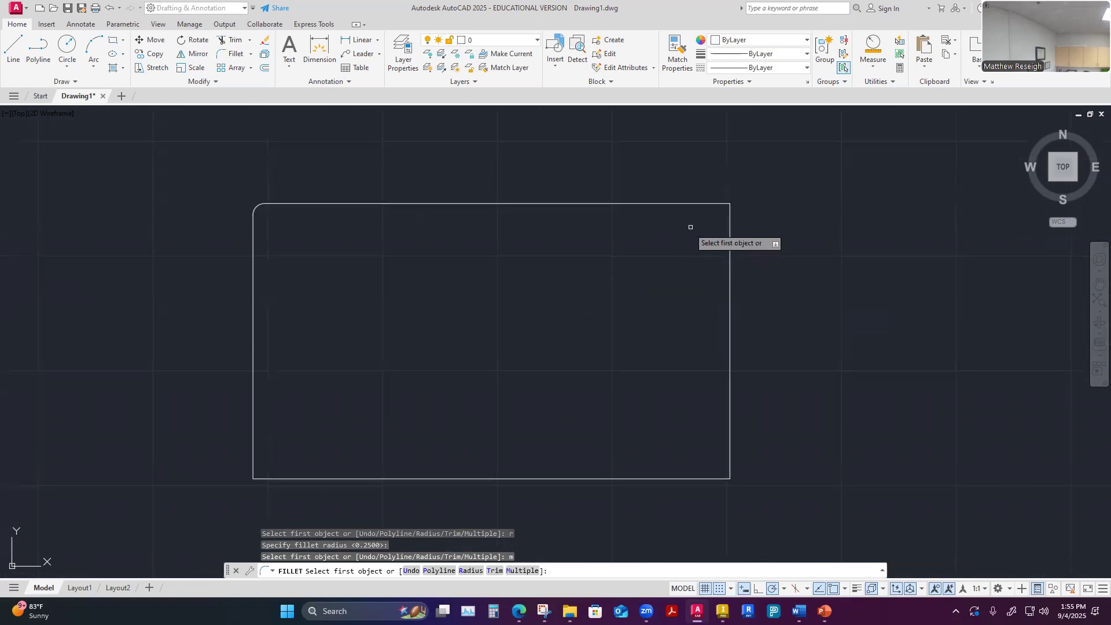
{"action": "left_click", "coordinate": [671, 203]}
{"action": "left_click", "coordinate": [727, 267]}
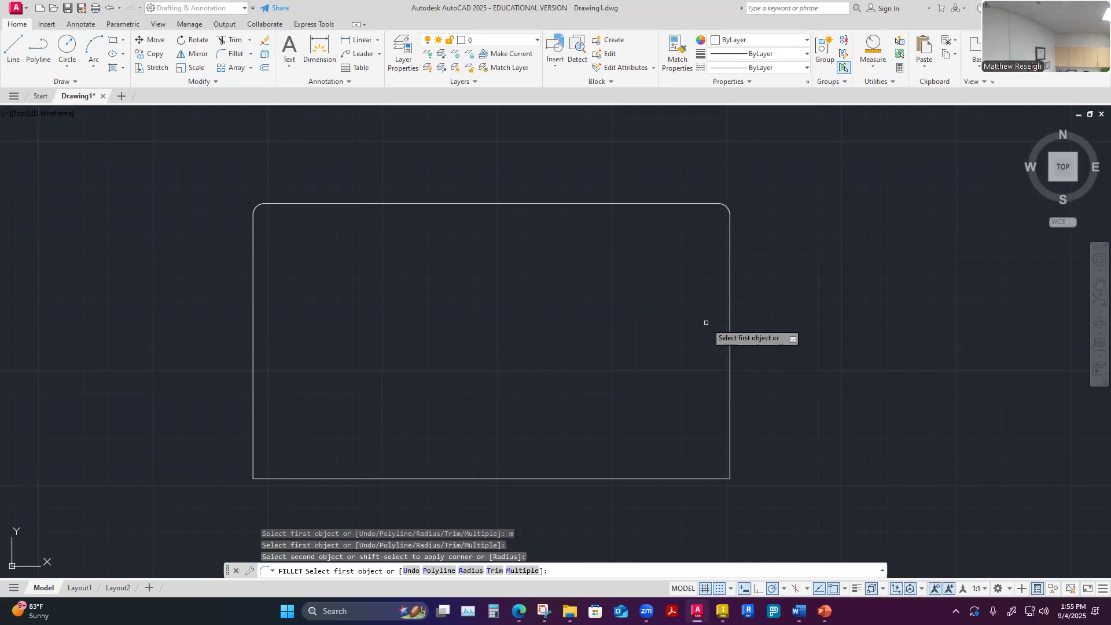
Round the rectangle's lower-right and lower-left corners in the same Fillet command and finish it
{"action": "left_click", "coordinate": [731, 433]}
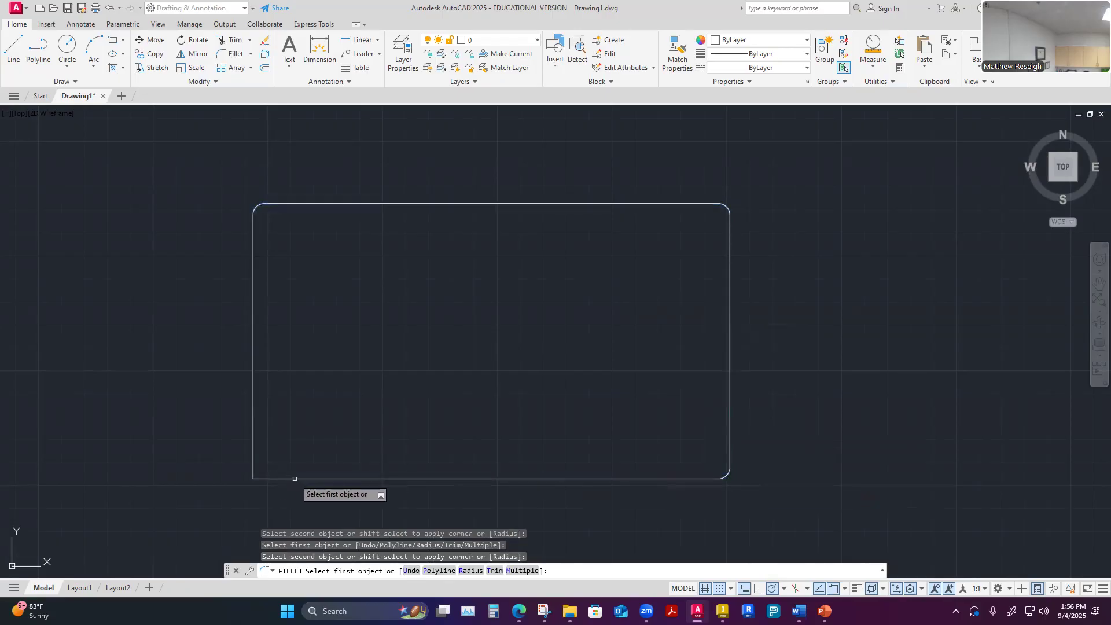
{"action": "left_click", "coordinate": [255, 423]}
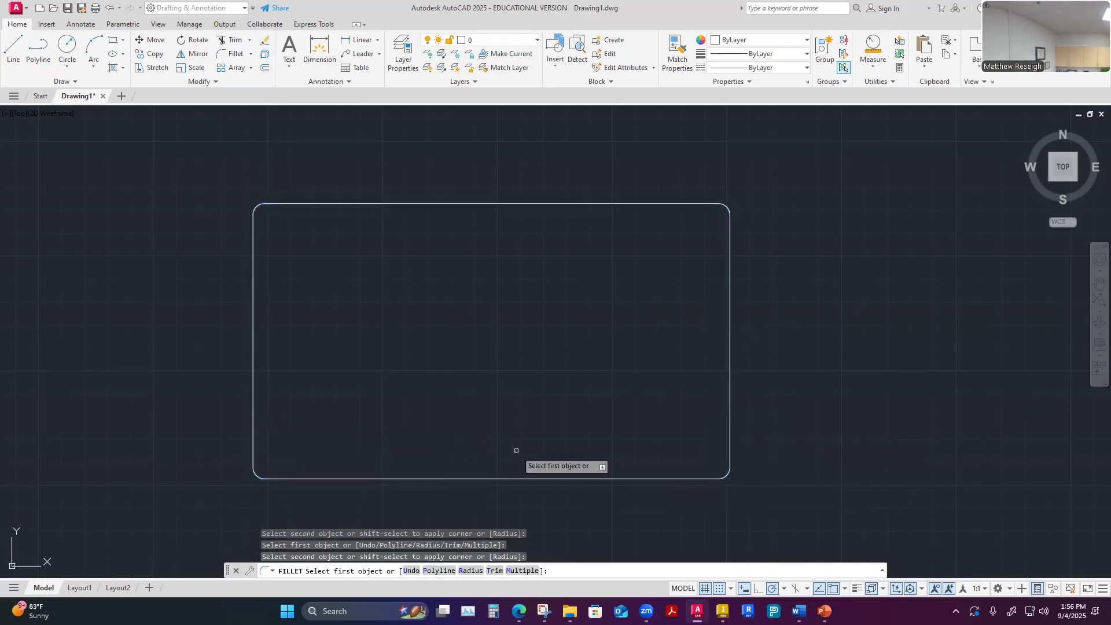
{"action": "right_click", "coordinate": [480, 348]}
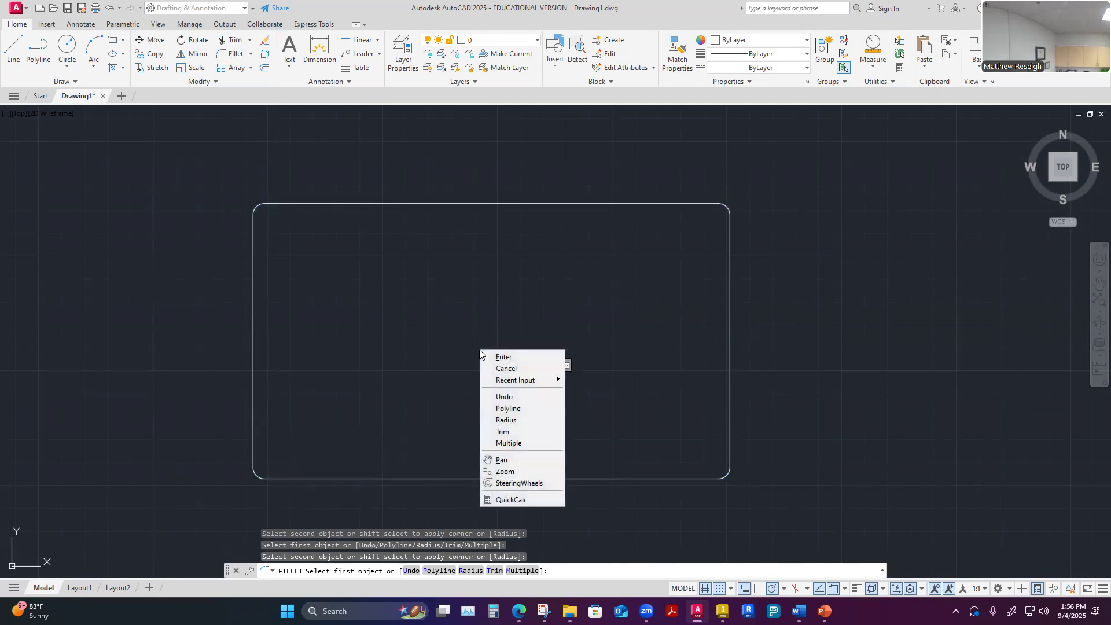
{"action": "left_click", "coordinate": [502, 357]}
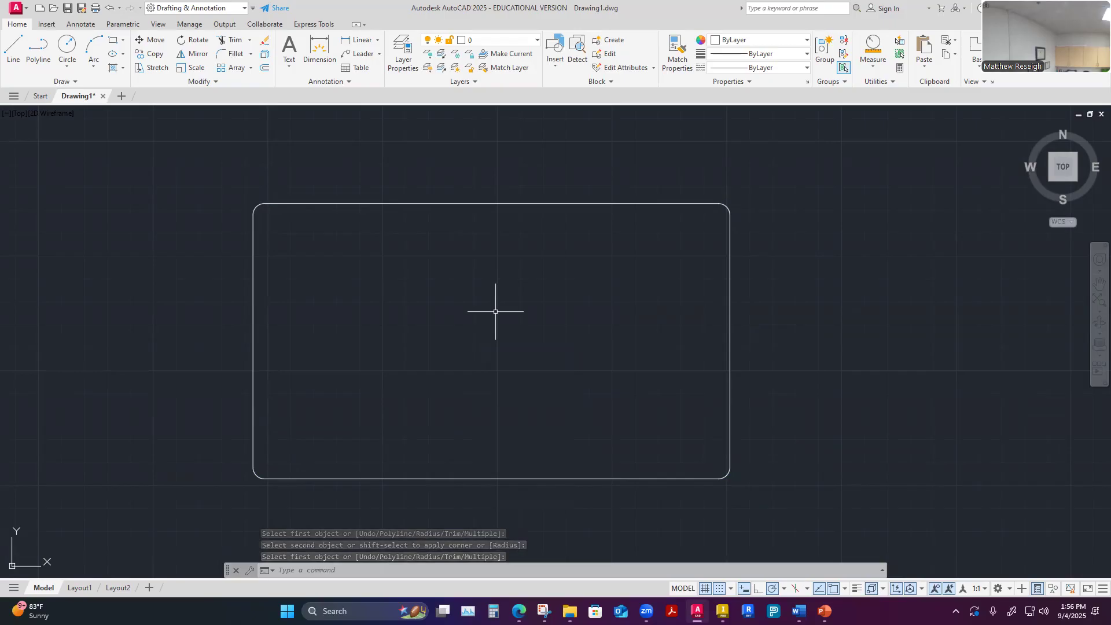
Try to chamfer the left diamond's top corner using the Chamfer command's stored distances
{"action": "scroll", "coordinate": [579, 324], "scroll_direction": "down", "scroll_amount": 8}
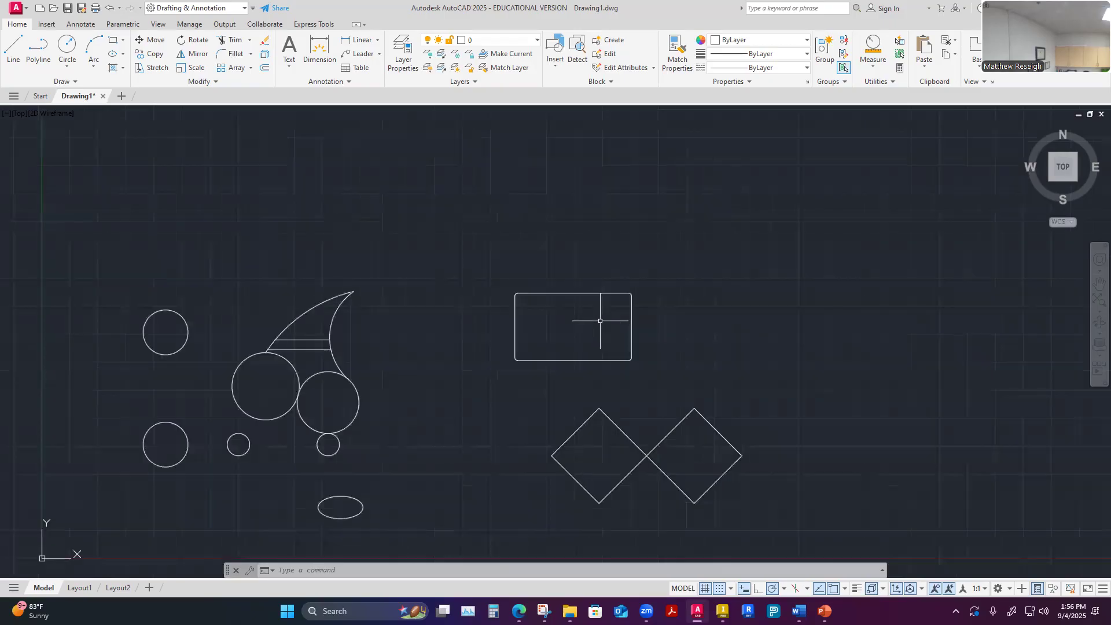
{"action": "left_click", "coordinate": [251, 55]}
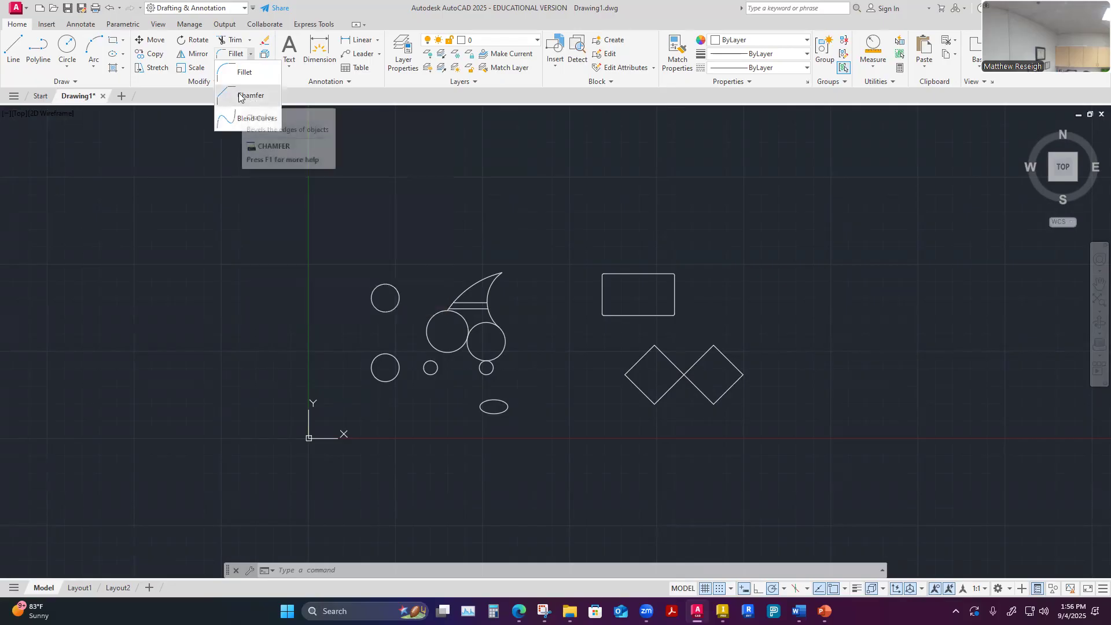
{"action": "left_click", "coordinate": [239, 97]}
{"action": "scroll", "coordinate": [680, 381], "scroll_direction": "up", "scroll_amount": 4}
{"action": "scroll", "coordinate": [679, 380], "scroll_direction": "up", "scroll_amount": 2}
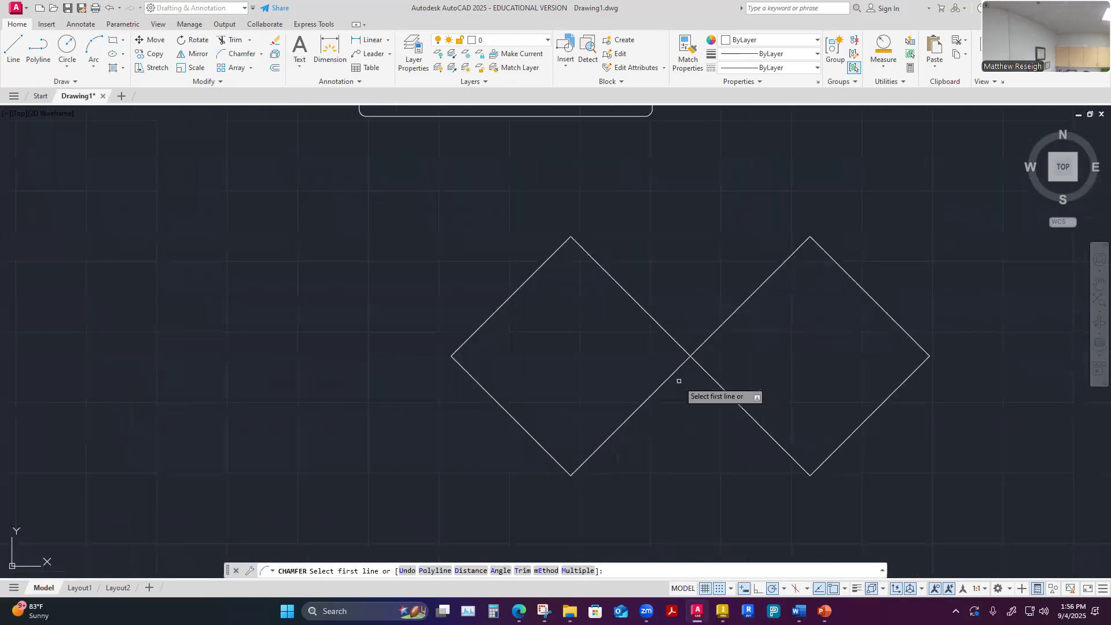
{"action": "scroll", "coordinate": [685, 305], "scroll_direction": "down", "scroll_amount": 3}
{"action": "scroll", "coordinate": [701, 291], "scroll_direction": "up", "scroll_amount": 1}
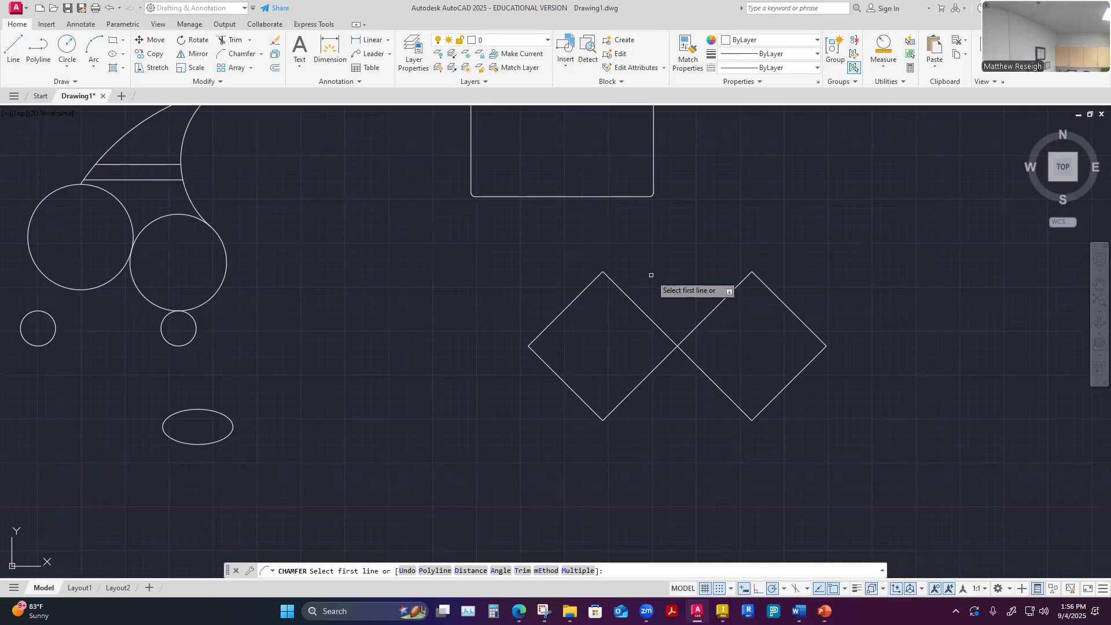
{"action": "scroll", "coordinate": [663, 269], "scroll_direction": "down", "scroll_amount": 4}
{"action": "scroll", "coordinate": [671, 268], "scroll_direction": "up", "scroll_amount": 2}
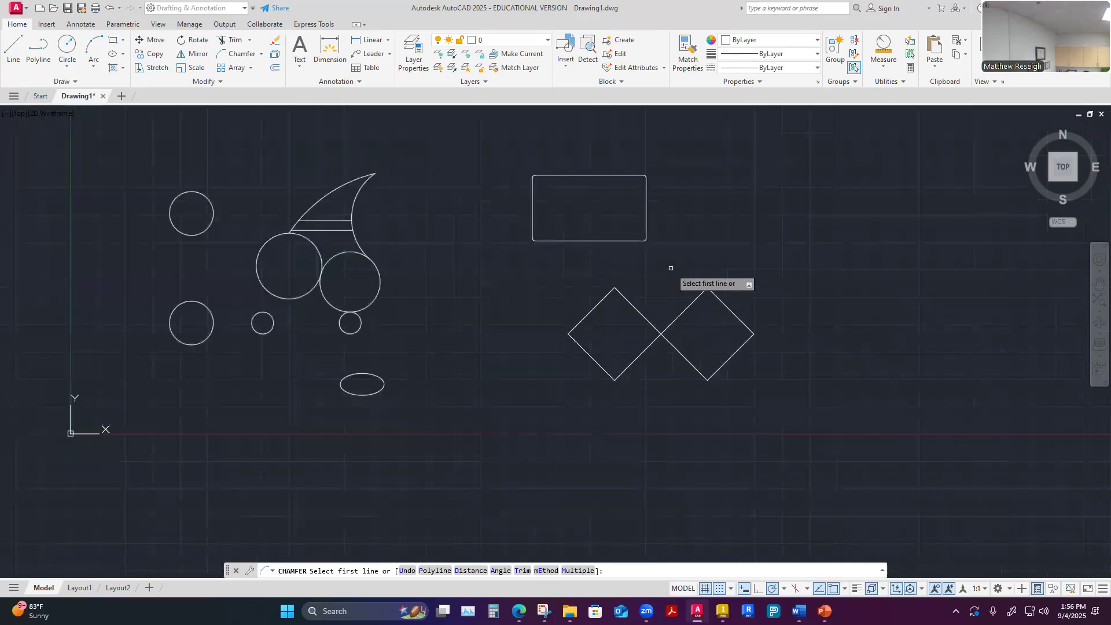
{"action": "scroll", "coordinate": [654, 313], "scroll_direction": "up", "scroll_amount": 4}
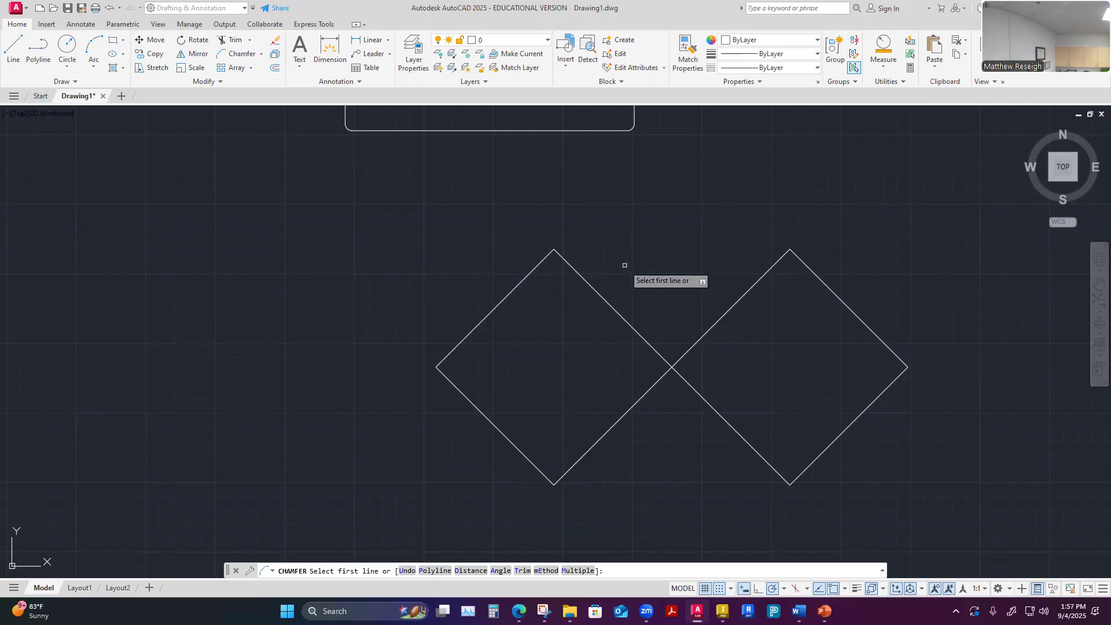
{"action": "scroll", "coordinate": [584, 247], "scroll_direction": "up", "scroll_amount": 2}
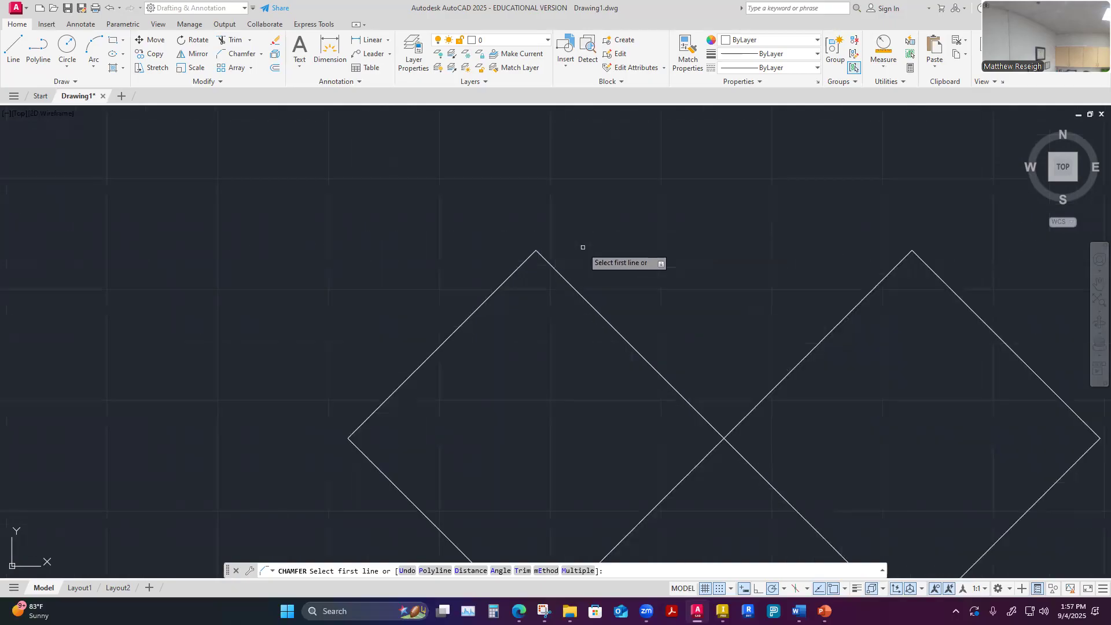
{"action": "left_click", "coordinate": [499, 286]}
{"action": "left_click", "coordinate": [570, 284]}
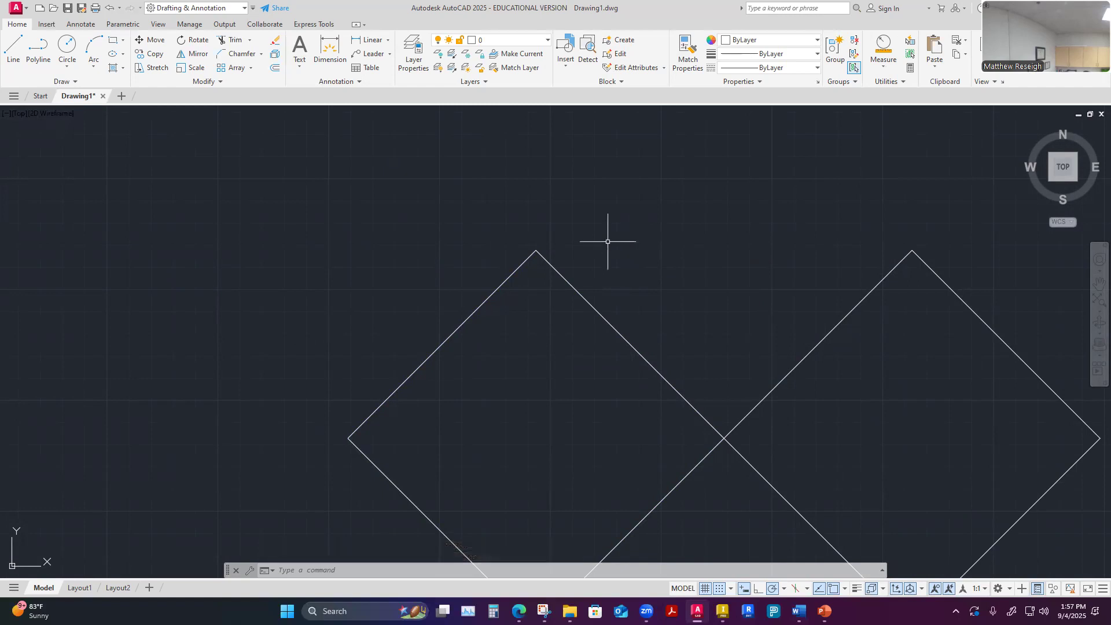
Chamfer the left diamond's top corner with both the first and second chamfer distances set to 0.25
{"action": "scroll", "coordinate": [535, 232], "scroll_direction": "up", "scroll_amount": 3}
{"action": "scroll", "coordinate": [537, 227], "scroll_direction": "up", "scroll_amount": 2}
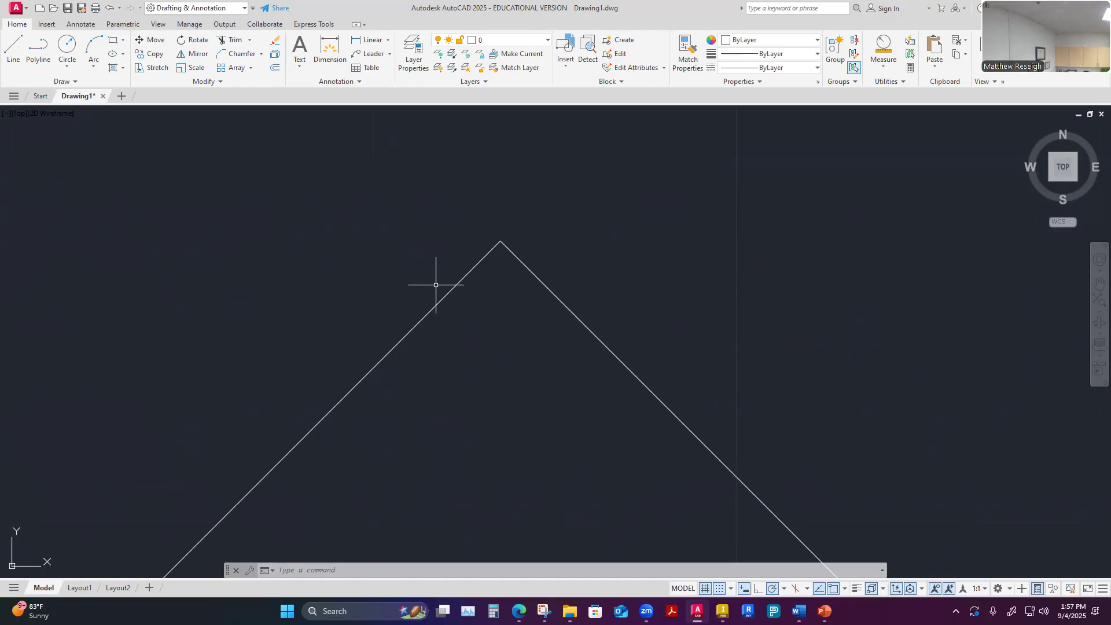
{"action": "left_click", "coordinate": [242, 54]}
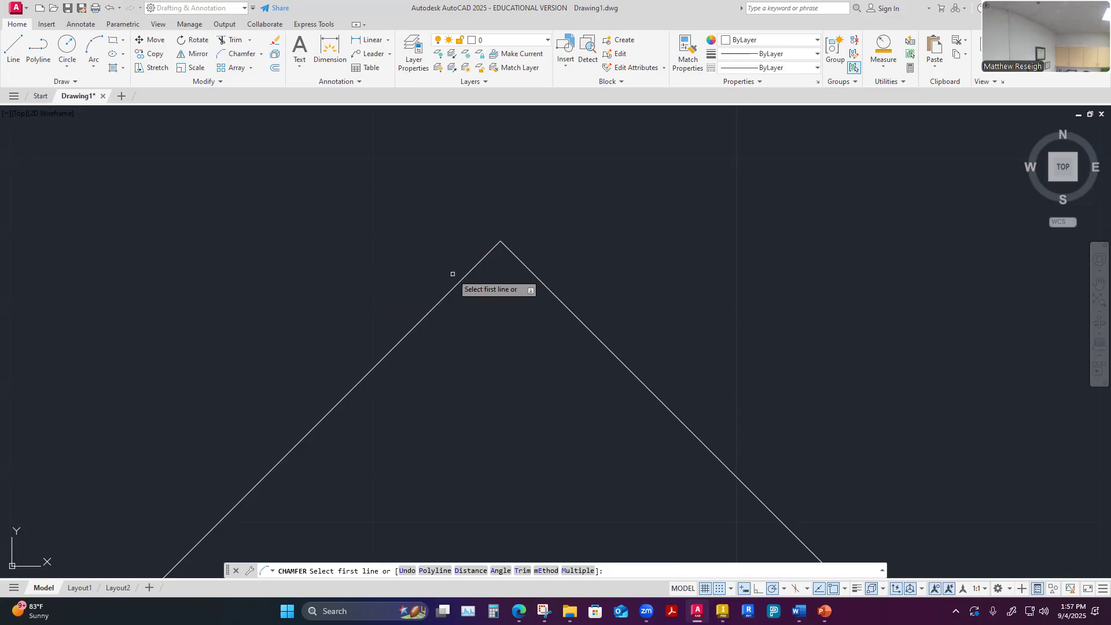
{"action": "type", "text": "d"}
{"action": "key", "text": "Return"}
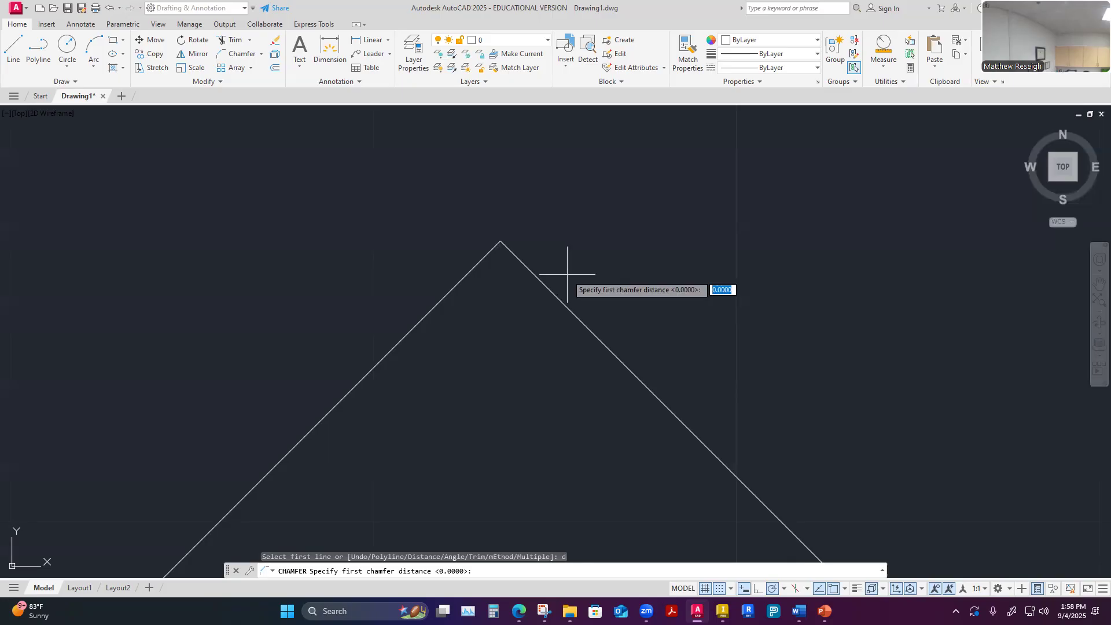
{"action": "type", "text": ".25"}
{"action": "key", "text": "Return"}
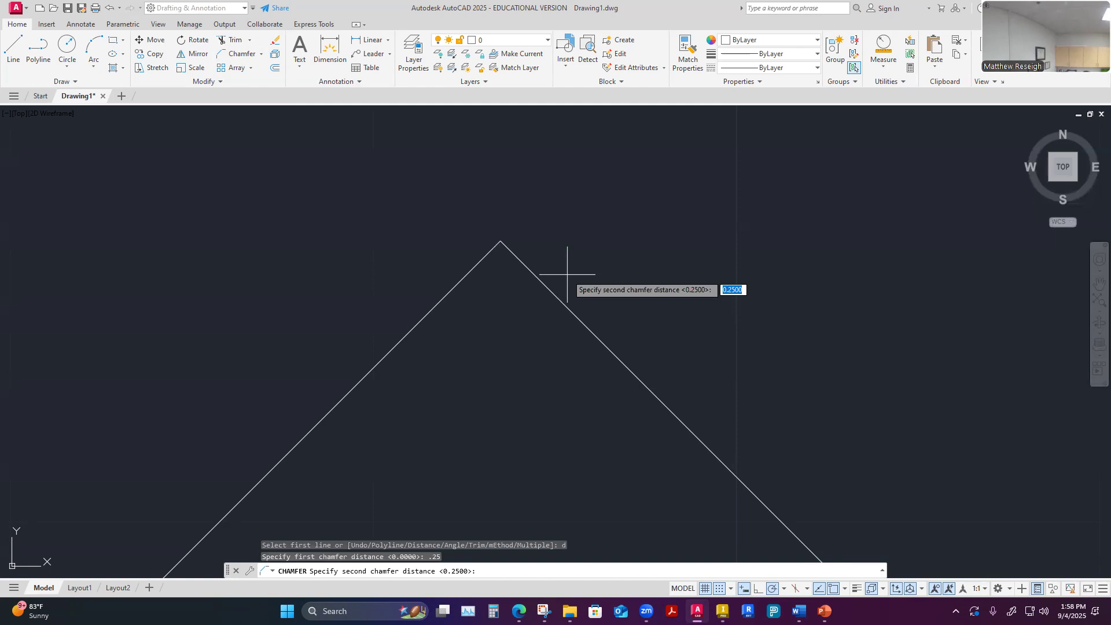
{"action": "key", "text": "Return"}
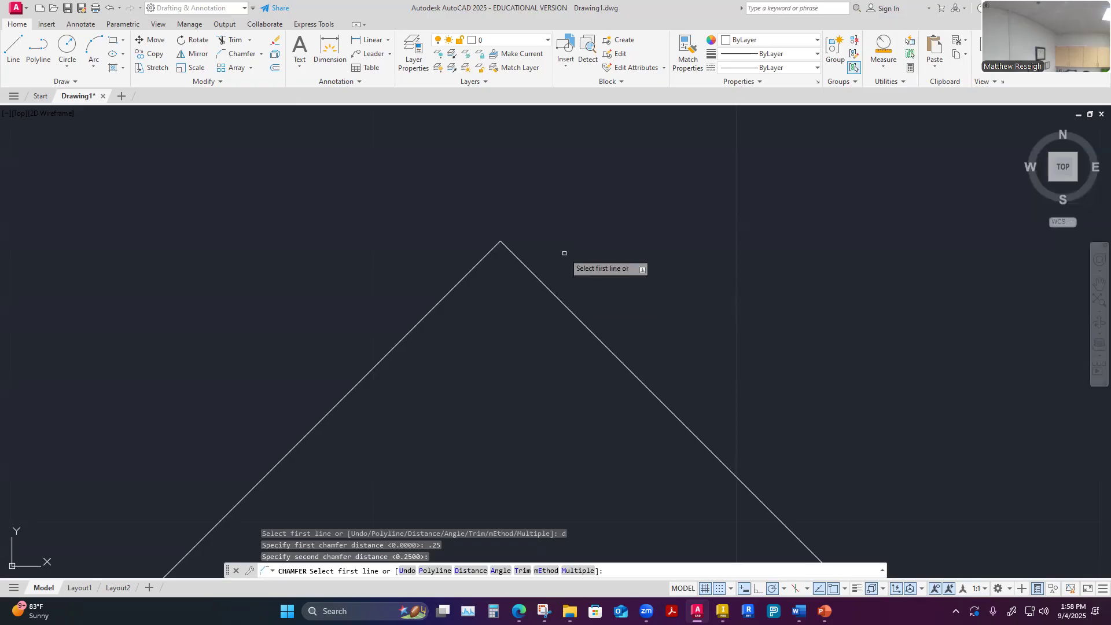
{"action": "left_click", "coordinate": [430, 312]}
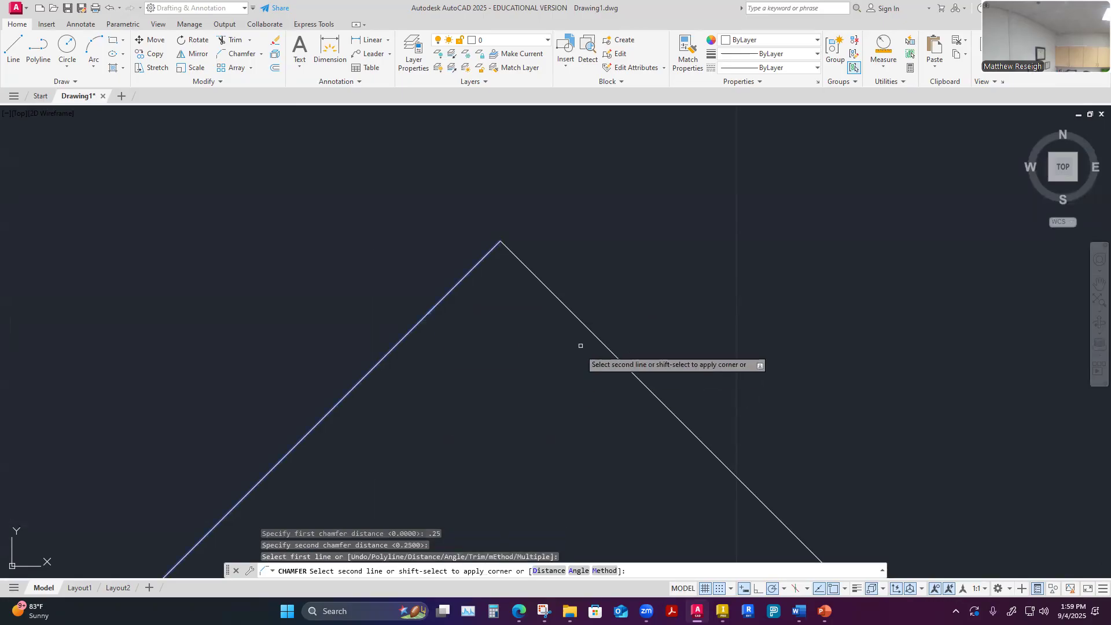
{"action": "left_click", "coordinate": [653, 394]}
Examine the chamfered top corner of the left diamond up close and beside the right diamond's sharp corner
{"action": "scroll", "coordinate": [719, 183], "scroll_direction": "down", "scroll_amount": 10}
{"action": "scroll", "coordinate": [729, 177], "scroll_direction": "up", "scroll_amount": 6}
{"action": "scroll", "coordinate": [729, 177], "scroll_direction": "up", "scroll_amount": 2}
{"action": "scroll", "coordinate": [728, 179], "scroll_direction": "down", "scroll_amount": 5}
{"action": "scroll", "coordinate": [660, 181], "scroll_direction": "down", "scroll_amount": 5}
{"action": "scroll", "coordinate": [719, 179], "scroll_direction": "up", "scroll_amount": 6}
{"action": "scroll", "coordinate": [636, 290], "scroll_direction": "up", "scroll_amount": 2}
{"action": "scroll", "coordinate": [597, 283], "scroll_direction": "down", "scroll_amount": 6}
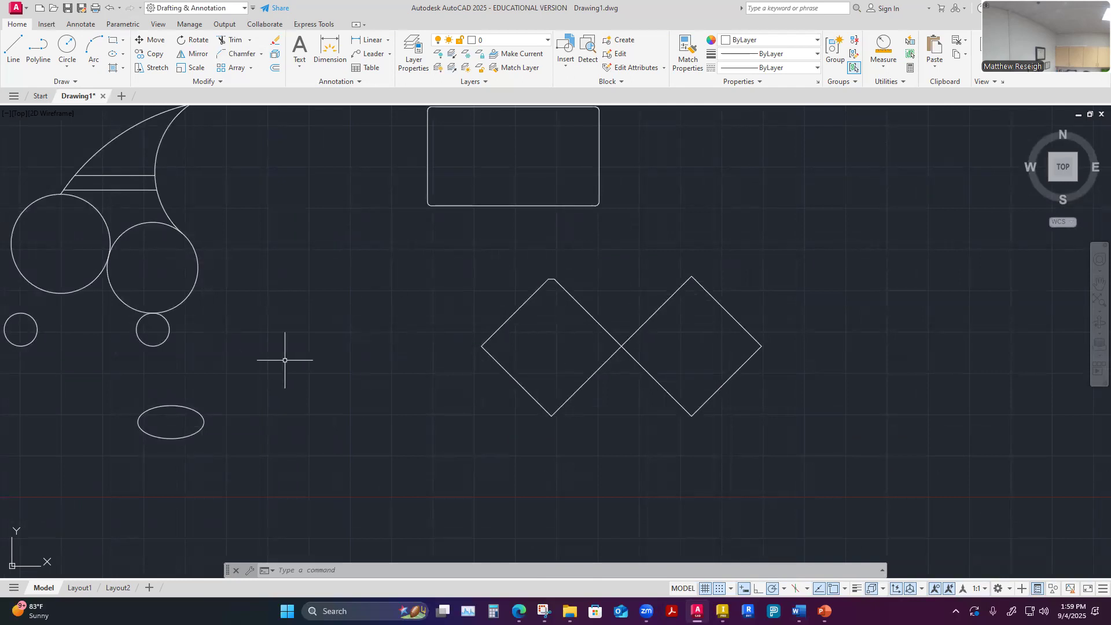
{"action": "scroll", "coordinate": [552, 313], "scroll_direction": "up", "scroll_amount": 3}
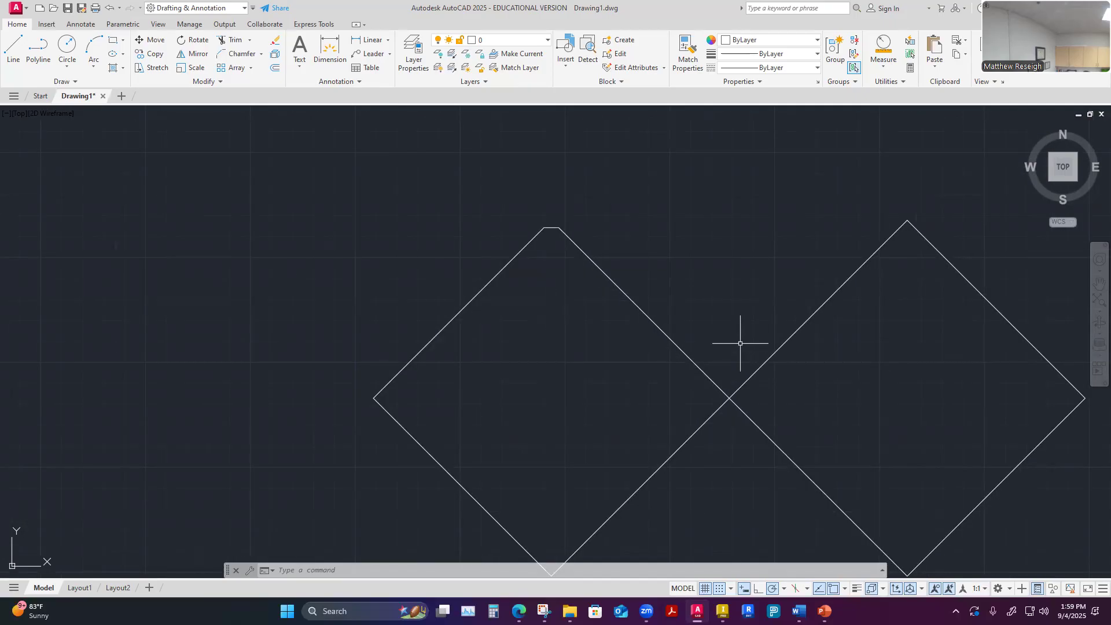
{"action": "scroll", "coordinate": [541, 237], "scroll_direction": "up", "scroll_amount": 3}
{"action": "scroll", "coordinate": [537, 238], "scroll_direction": "down", "scroll_amount": 3}
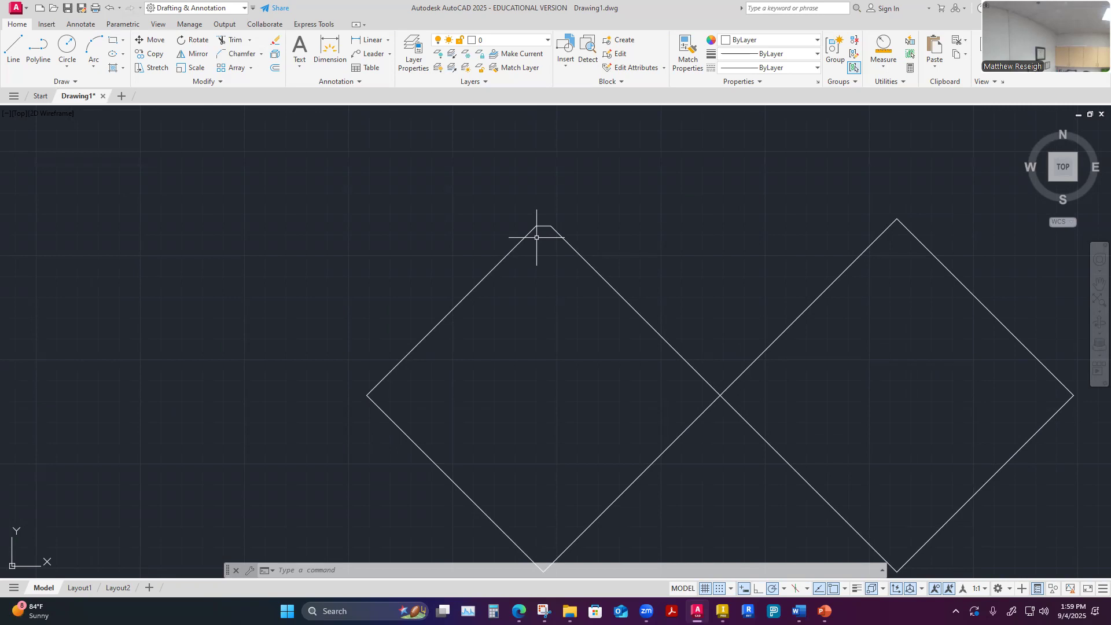
{"action": "scroll", "coordinate": [537, 238], "scroll_direction": "down", "scroll_amount": 5}
{"action": "scroll", "coordinate": [538, 281], "scroll_direction": "up", "scroll_amount": 2}
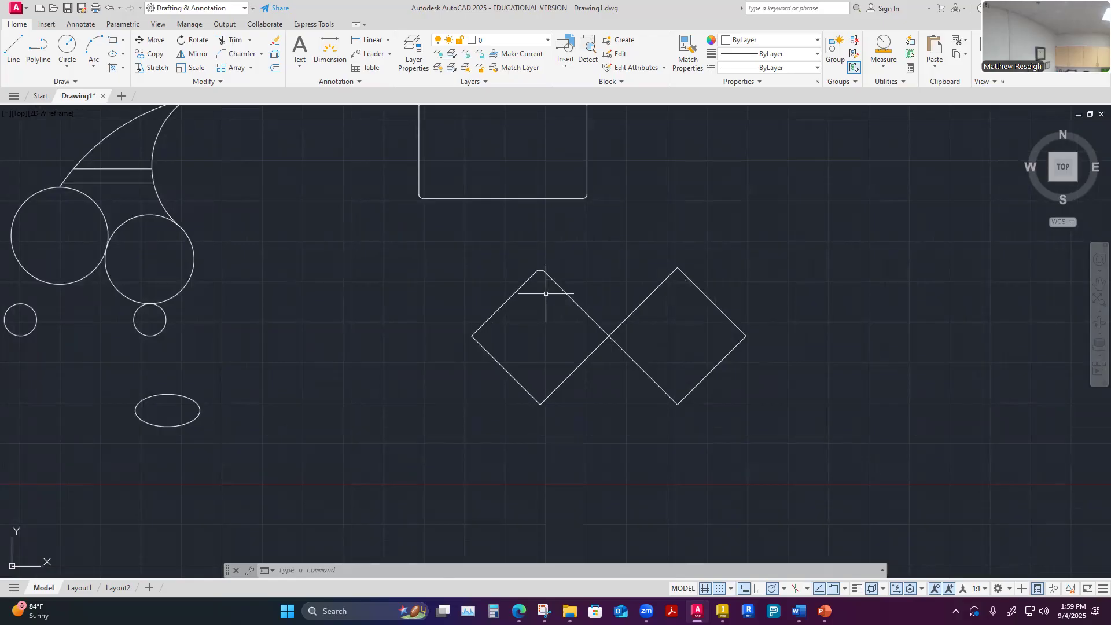
{"action": "scroll", "coordinate": [547, 307], "scroll_direction": "up", "scroll_amount": 3}
{"action": "scroll", "coordinate": [549, 313], "scroll_direction": "down", "scroll_amount": 3}
{"action": "scroll", "coordinate": [688, 285], "scroll_direction": "up", "scroll_amount": 4}
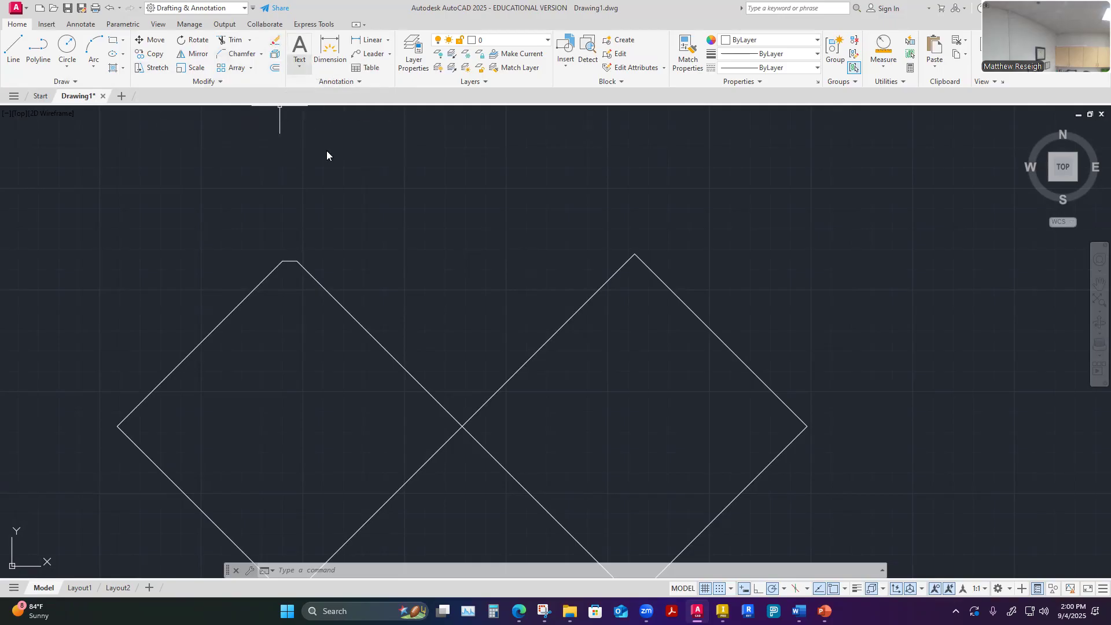
{"action": "left_click", "coordinate": [275, 43]}
{"action": "scroll", "coordinate": [489, 207], "scroll_direction": "down", "scroll_amount": 8}
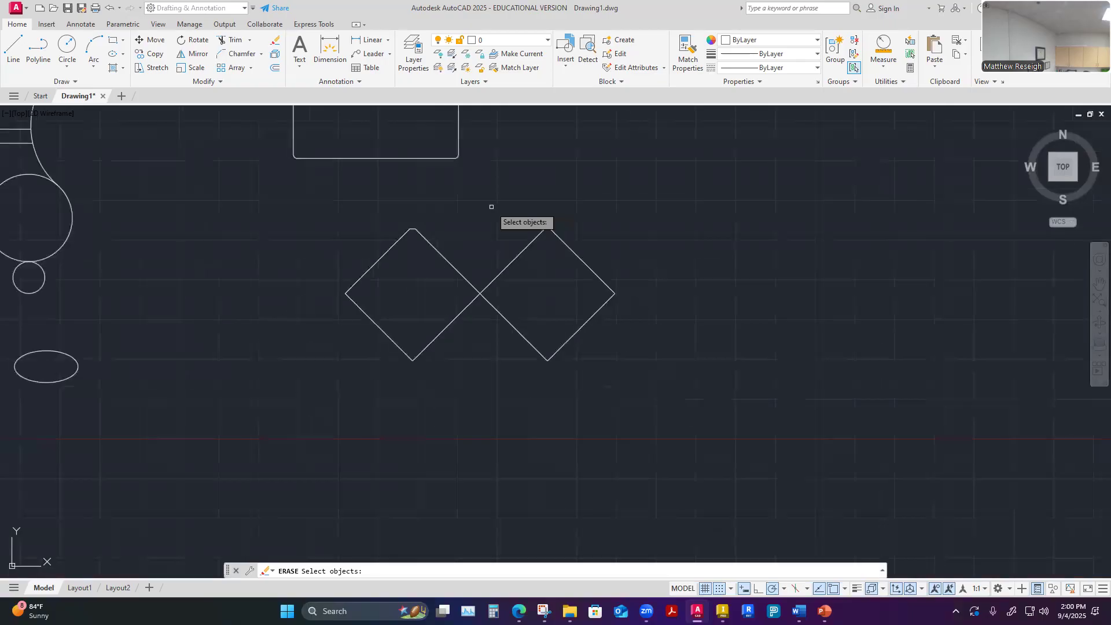
{"action": "scroll", "coordinate": [338, 237], "scroll_direction": "up", "scroll_amount": 8}
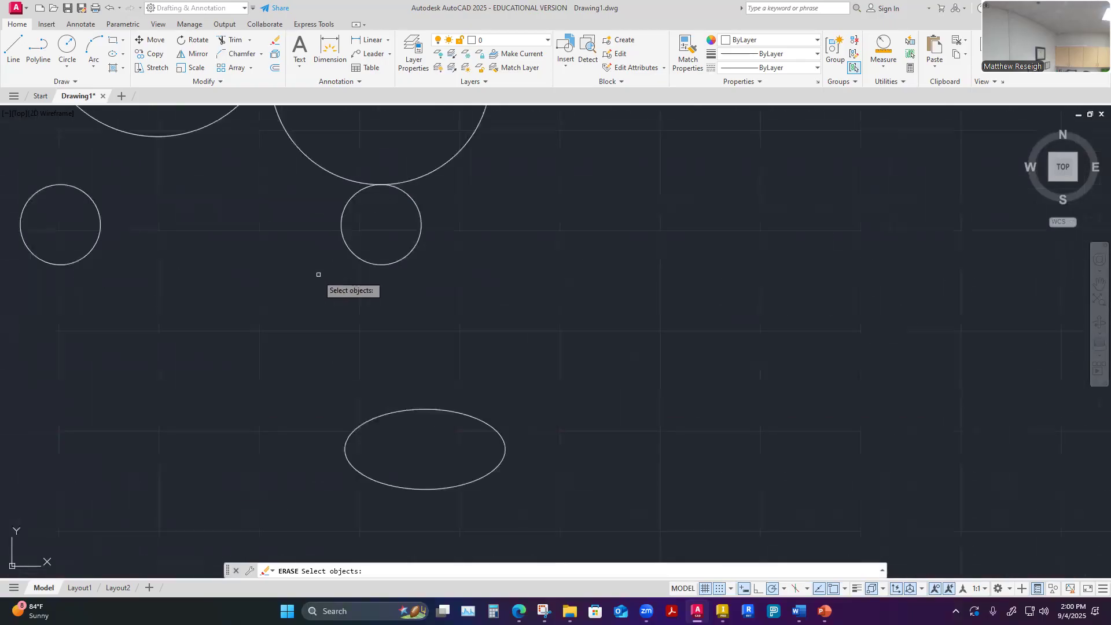
{"action": "left_click", "coordinate": [351, 253]}
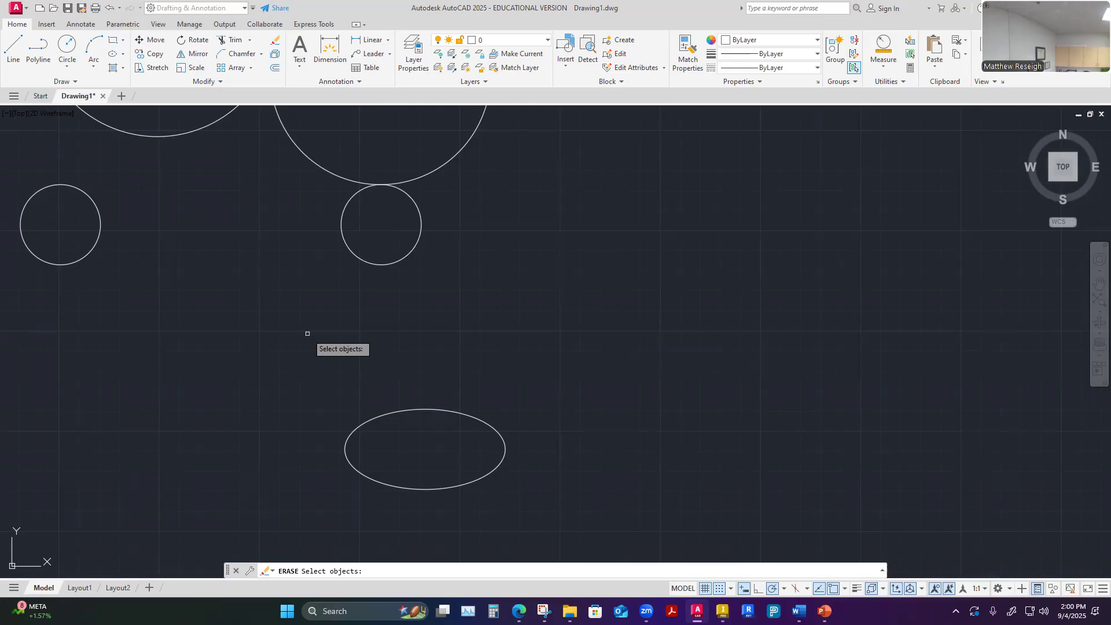
{"action": "key", "text": "Escape"}
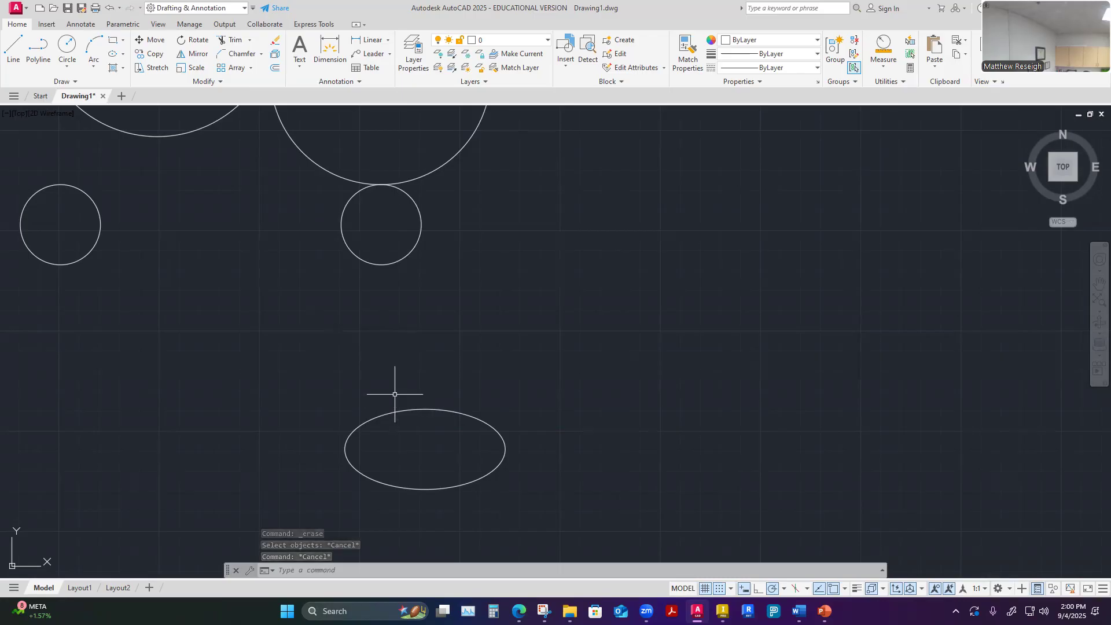
{"action": "scroll", "coordinate": [441, 306], "scroll_direction": "down", "scroll_amount": 7}
{"action": "scroll", "coordinate": [489, 243], "scroll_direction": "up", "scroll_amount": 3}
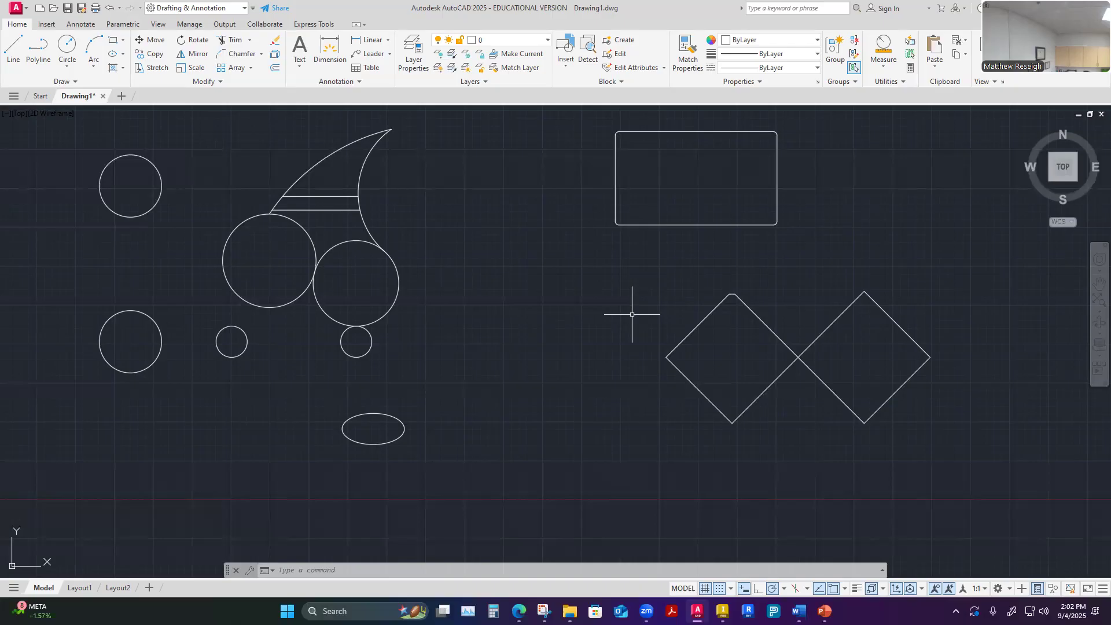
Select the left and right diamonds in turn and check each one's object type in Quick Properties
{"action": "key", "text": "Escape"}
{"action": "key", "text": "Escape"}
{"action": "key", "text": "Escape"}
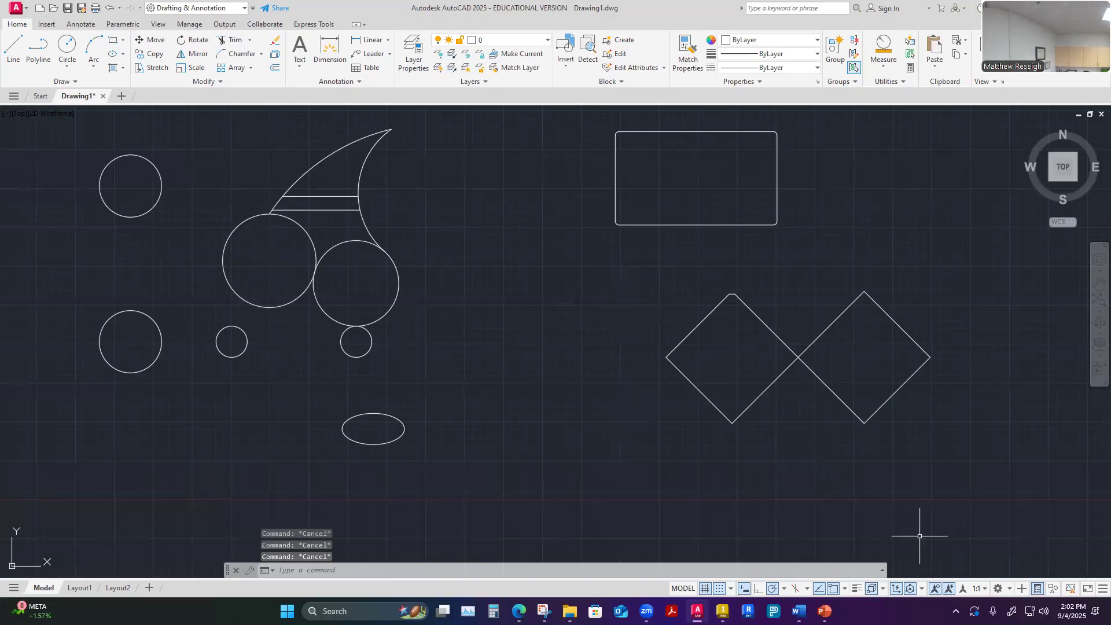
{"action": "scroll", "coordinate": [900, 379], "scroll_direction": "up", "scroll_amount": 4}
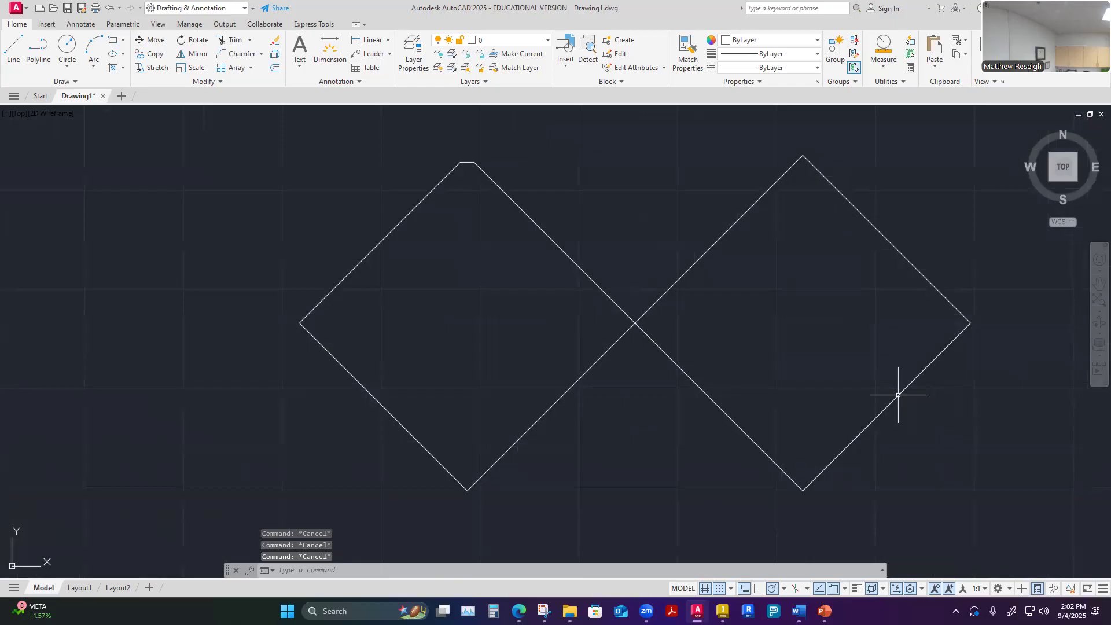
{"action": "left_click", "coordinate": [901, 395]}
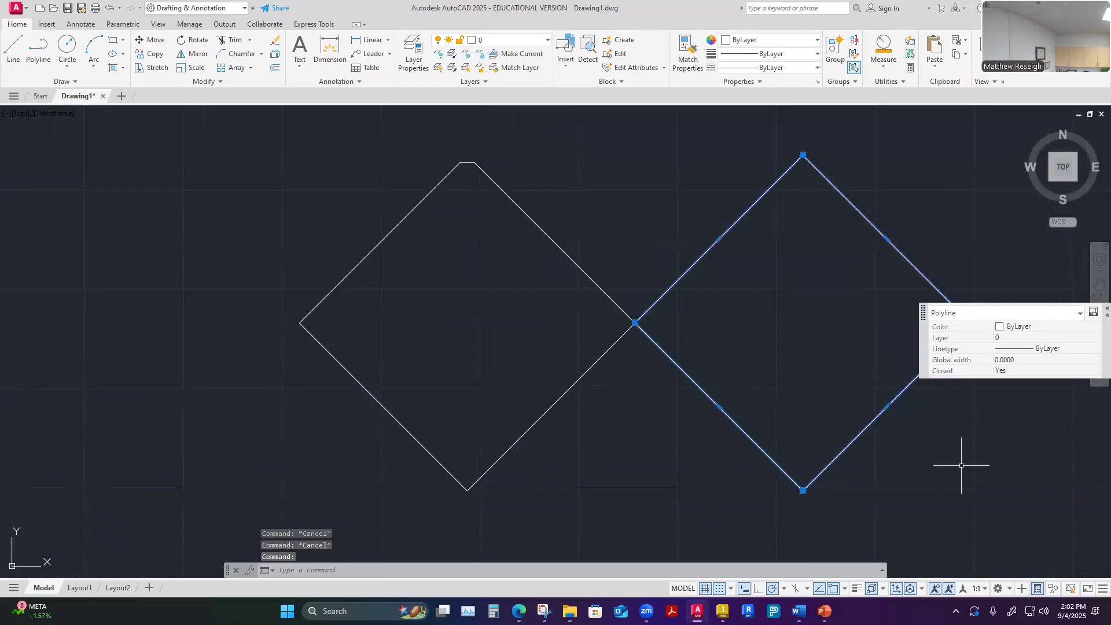
{"action": "key", "text": "Escape"}
{"action": "left_click", "coordinate": [559, 399]}
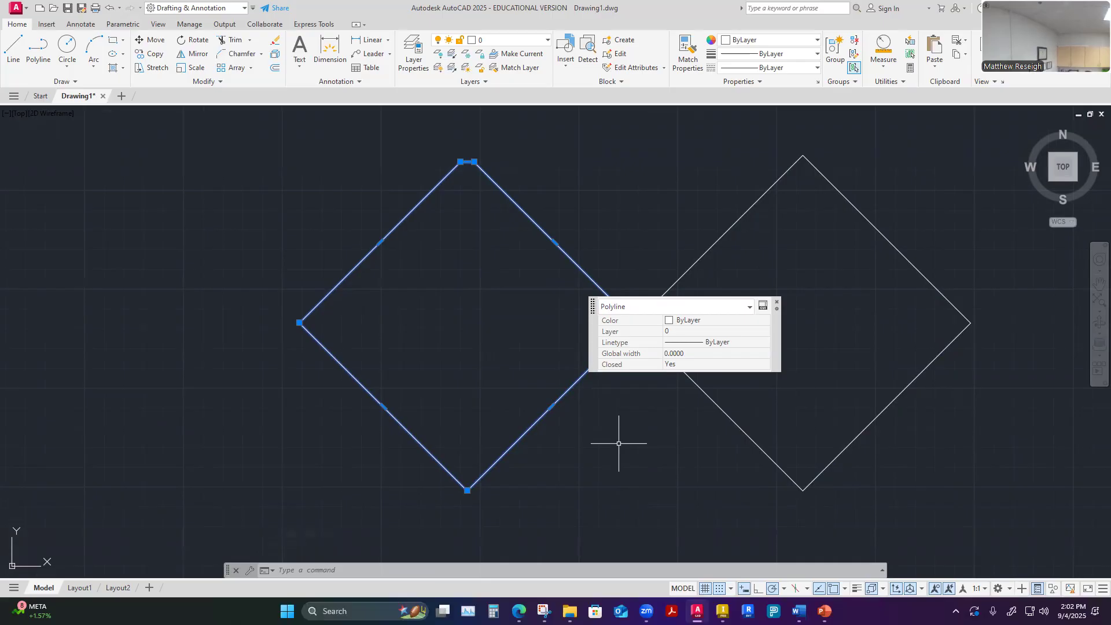
{"action": "key", "text": "Escape"}
{"action": "key", "text": "Escape"}
{"action": "left_click", "coordinate": [541, 227]}
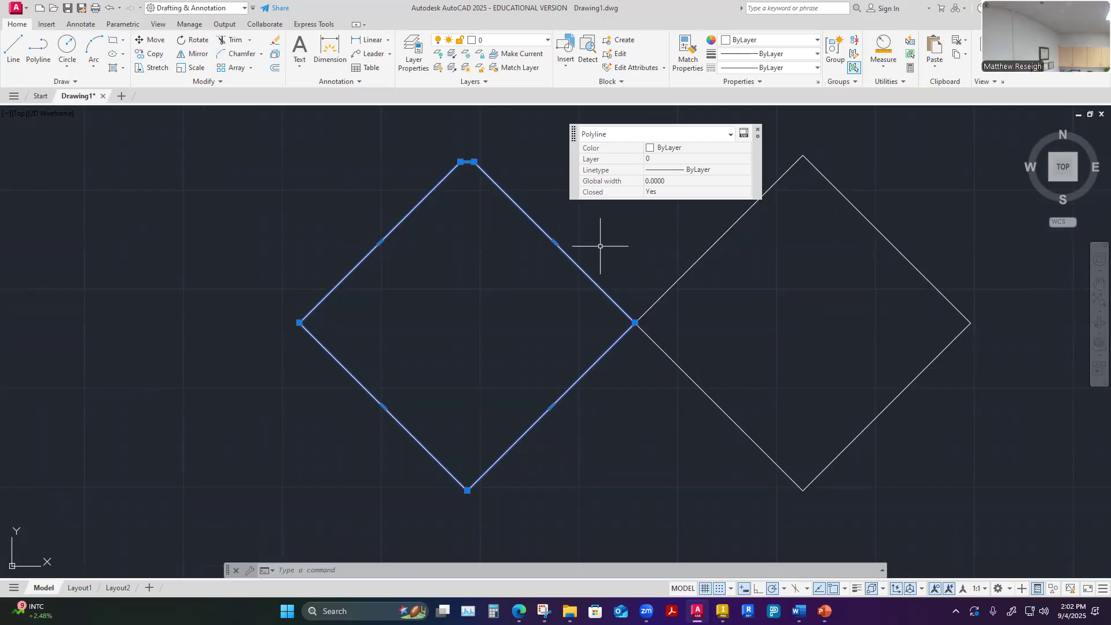
{"action": "key", "text": "Escape"}
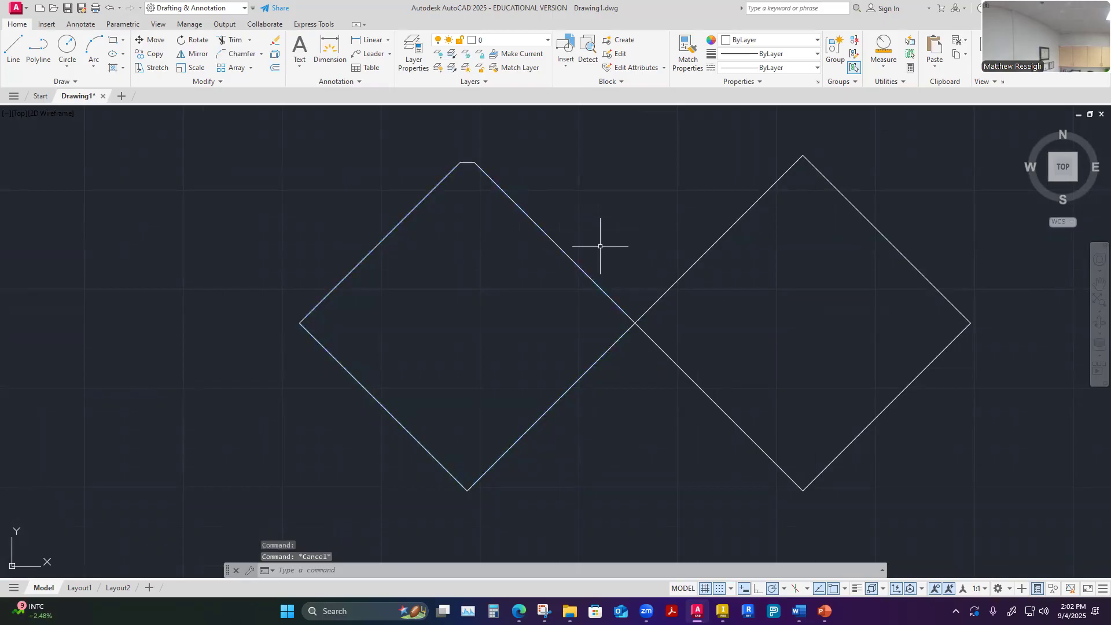
{"action": "left_click", "coordinate": [717, 240]}
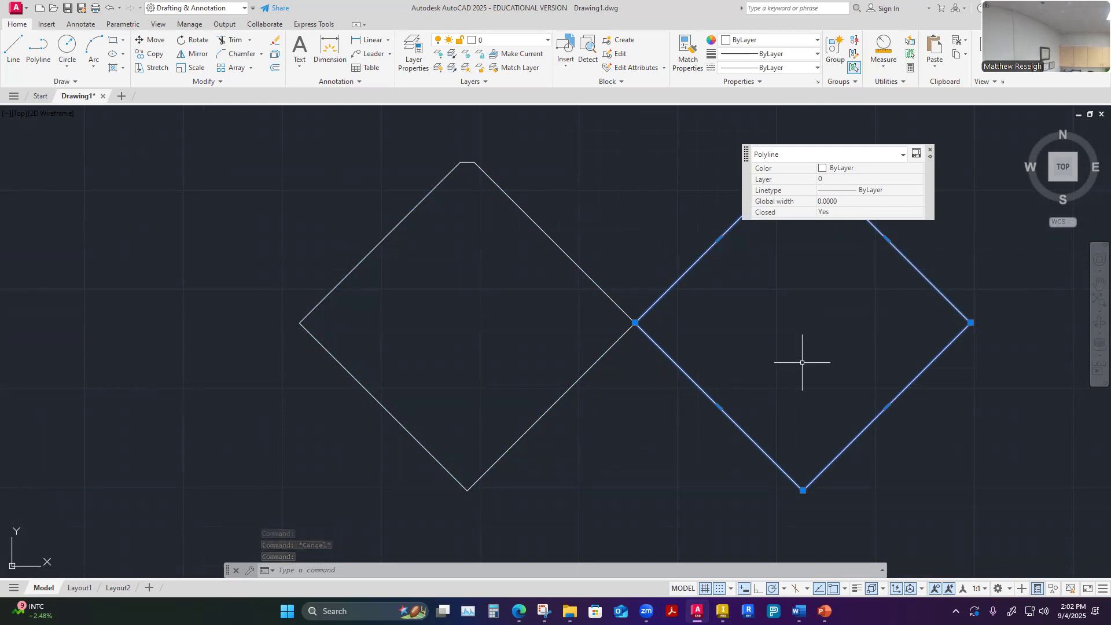
{"action": "key", "text": "Escape"}
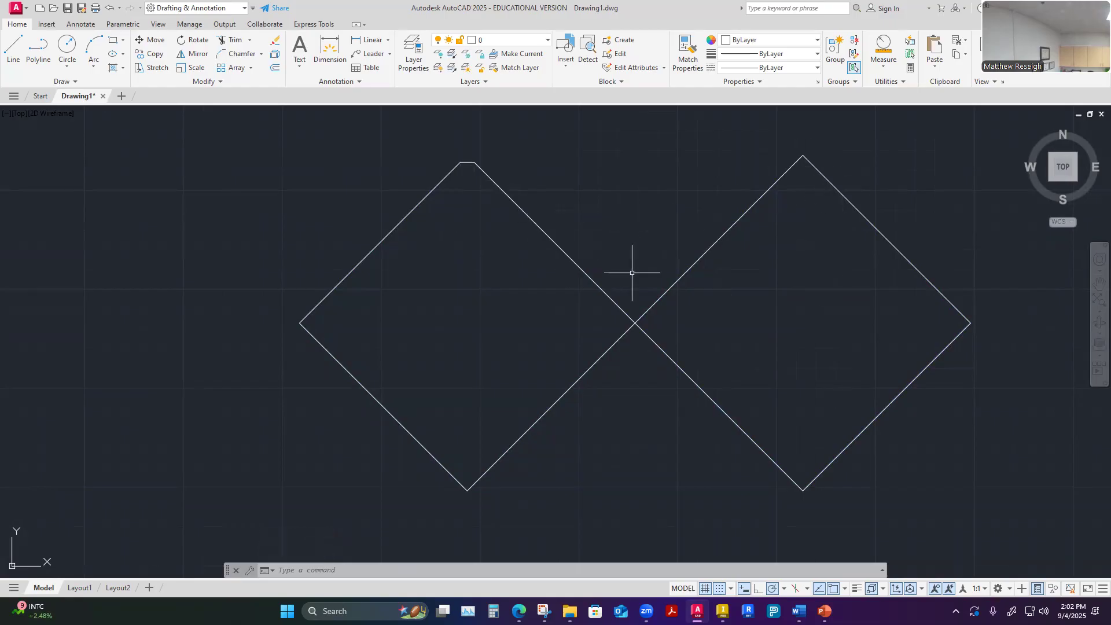
{"action": "left_click", "coordinate": [760, 200]}
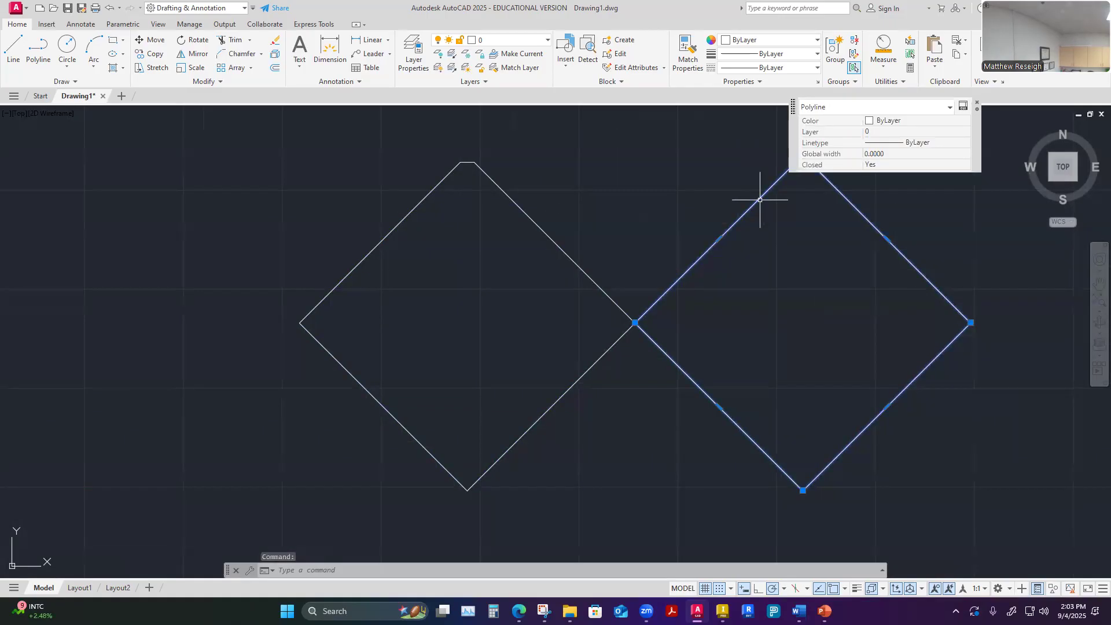
{"action": "key", "text": "Escape"}
{"action": "key", "text": "Escape"}
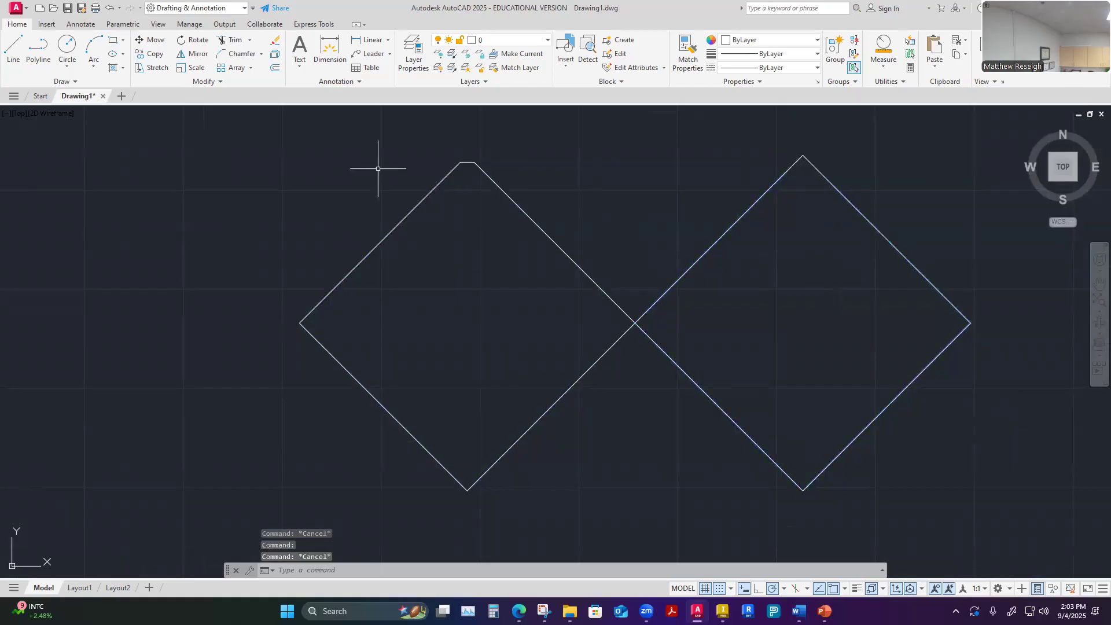
Explode the right diamond into separate objects
{"action": "left_click", "coordinate": [274, 56]}
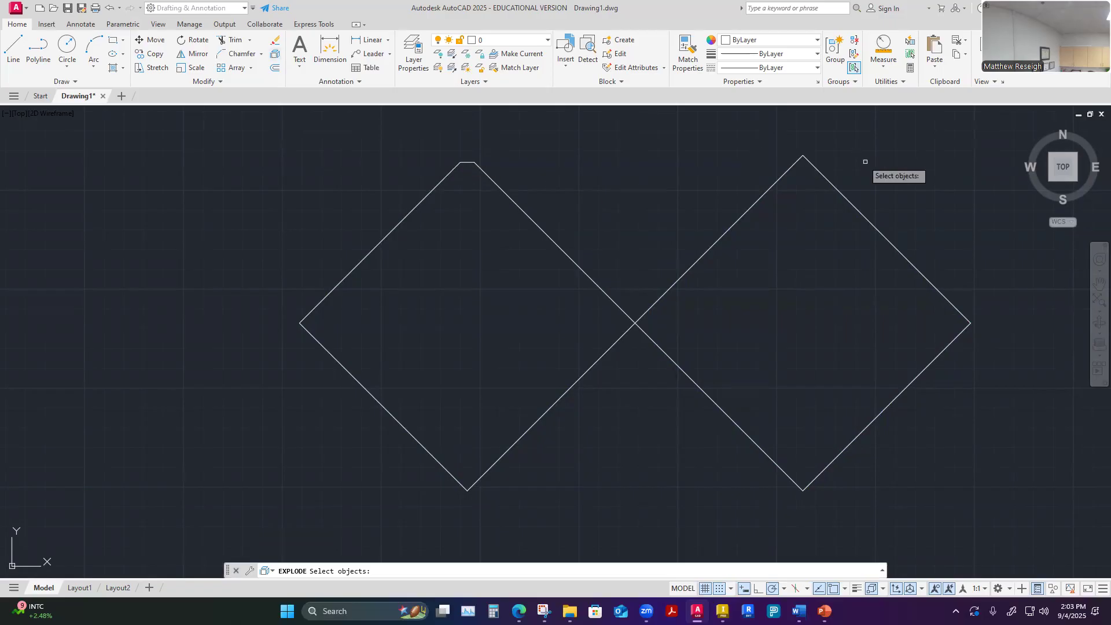
{"action": "left_click", "coordinate": [754, 203]}
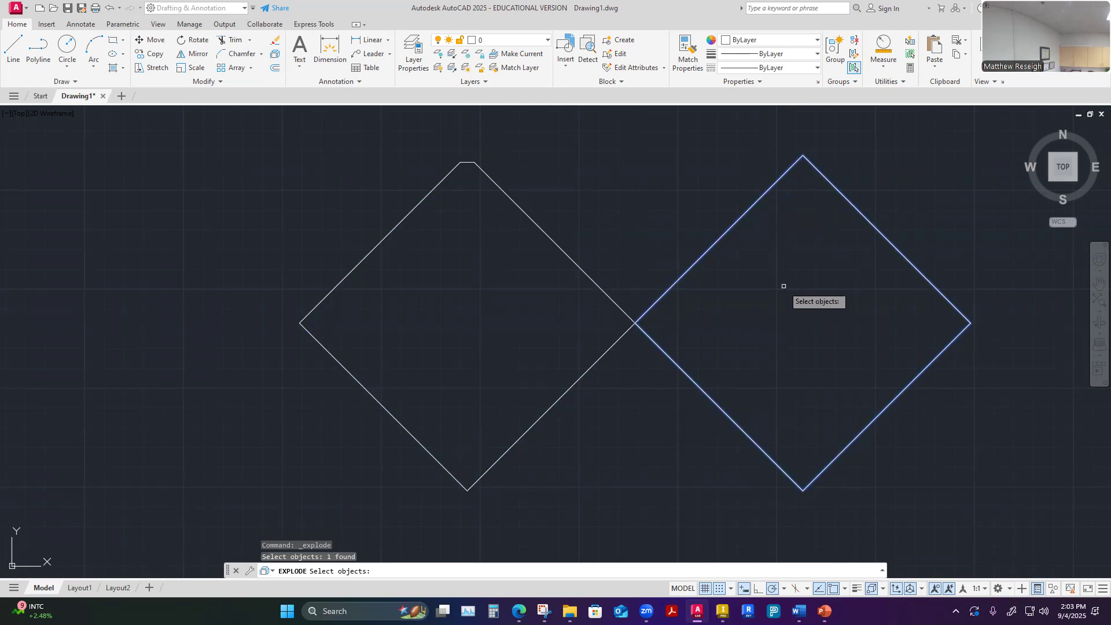
{"action": "key", "text": "Return"}
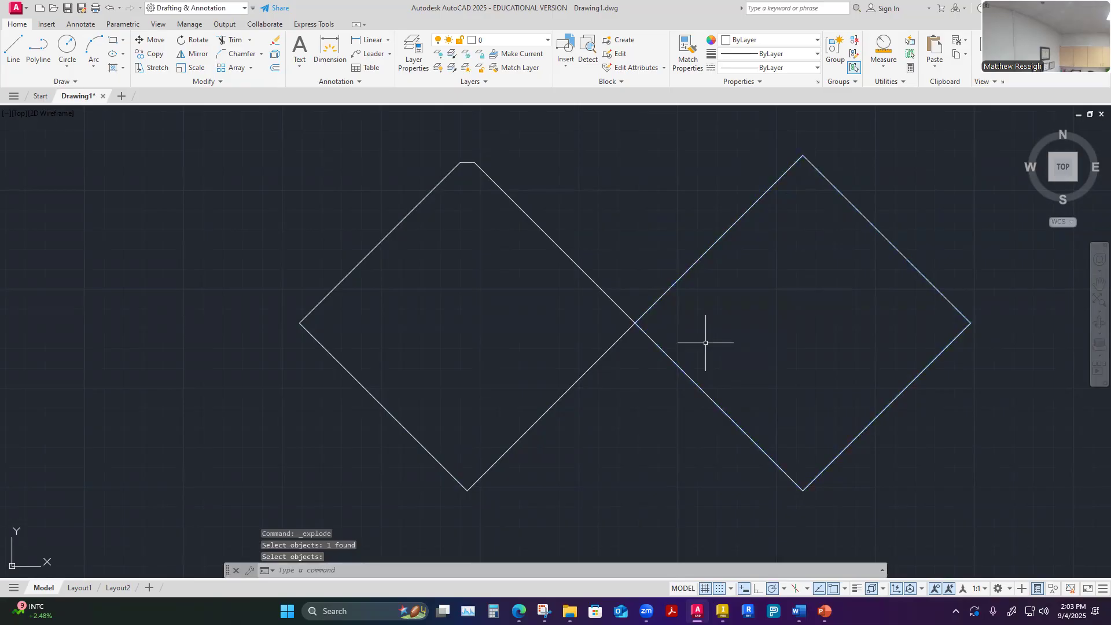
Select the exploded diamond's upper-left and lower-right sides separately and check their object type in Quick Properties
{"action": "scroll", "coordinate": [705, 342], "scroll_direction": "down", "scroll_amount": 4}
{"action": "scroll", "coordinate": [833, 329], "scroll_direction": "up", "scroll_amount": 4}
{"action": "scroll", "coordinate": [747, 440], "scroll_direction": "down", "scroll_amount": 4}
{"action": "scroll", "coordinate": [735, 457], "scroll_direction": "up", "scroll_amount": 4}
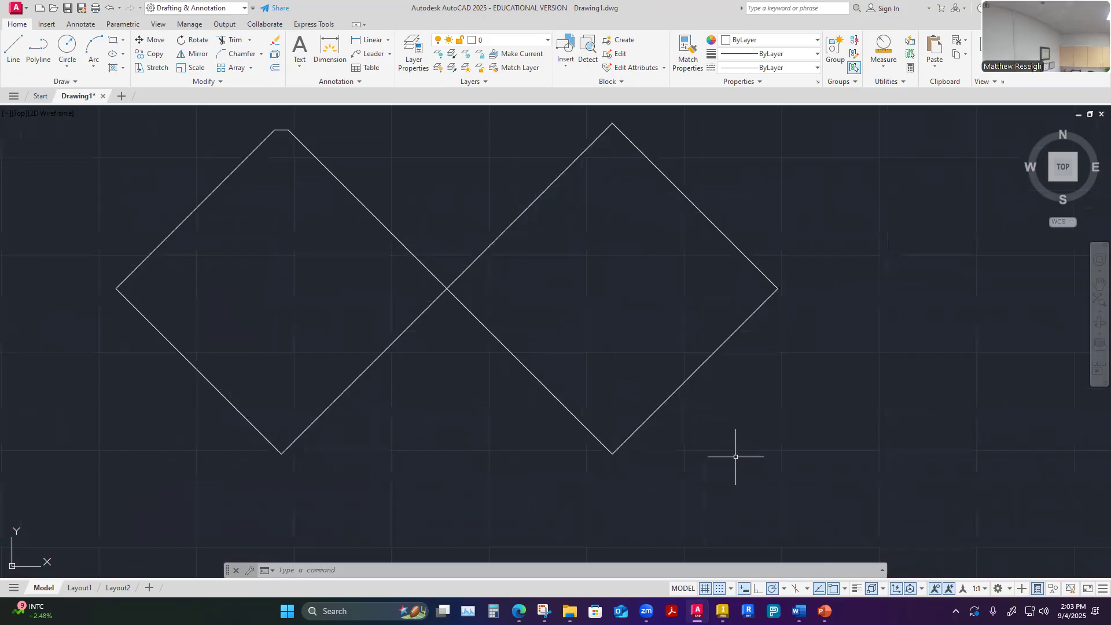
{"action": "left_click", "coordinate": [533, 202]}
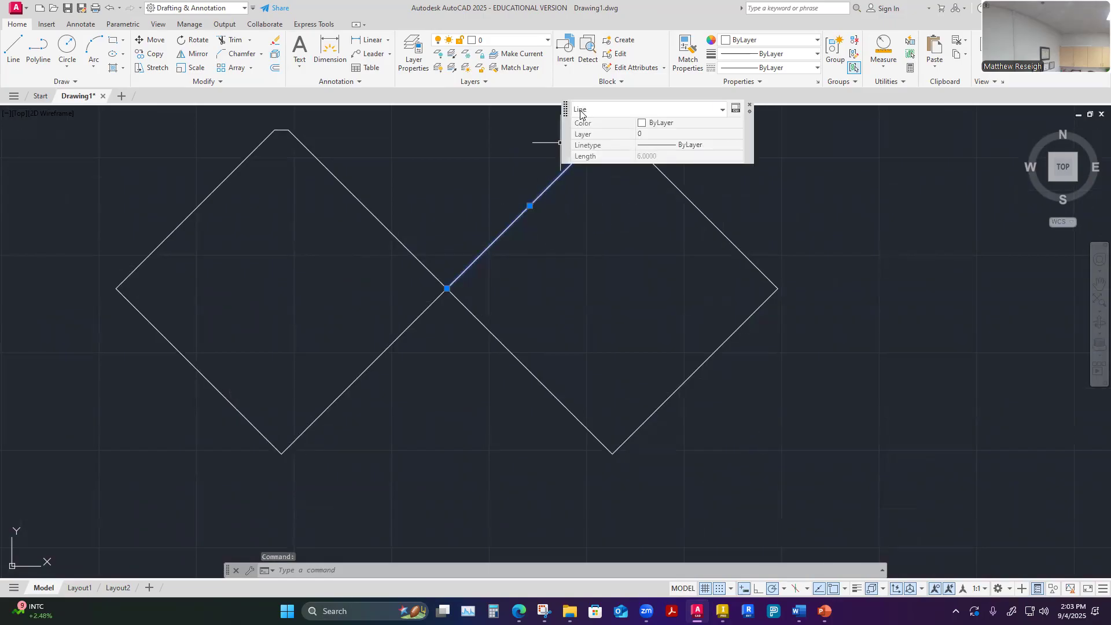
{"action": "key", "text": "Escape"}
{"action": "key", "text": "Escape"}
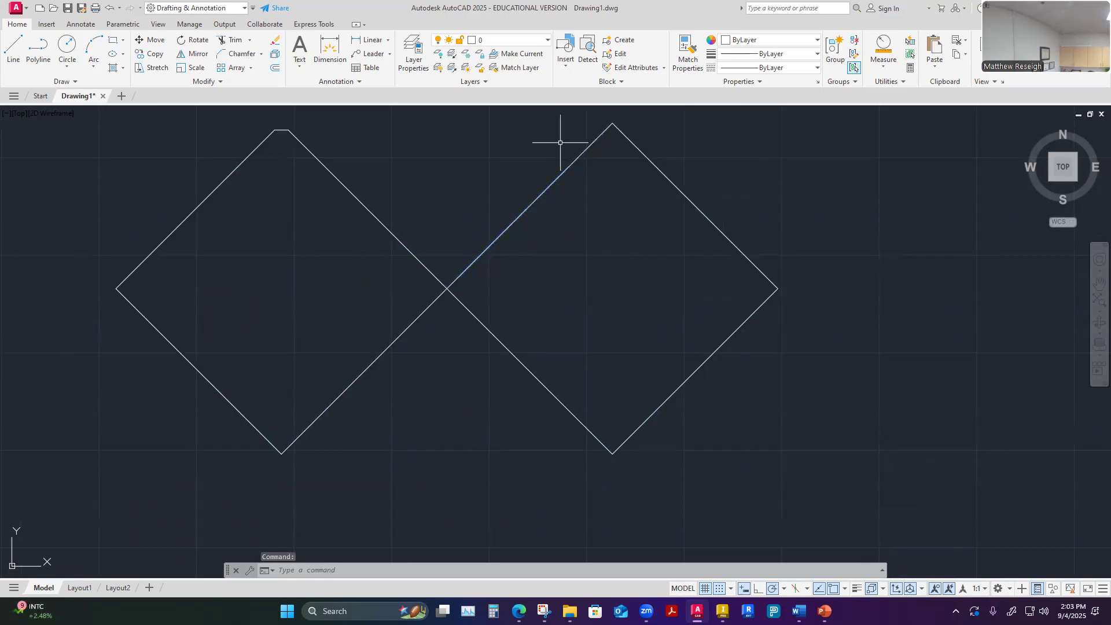
{"action": "left_click", "coordinate": [555, 186]}
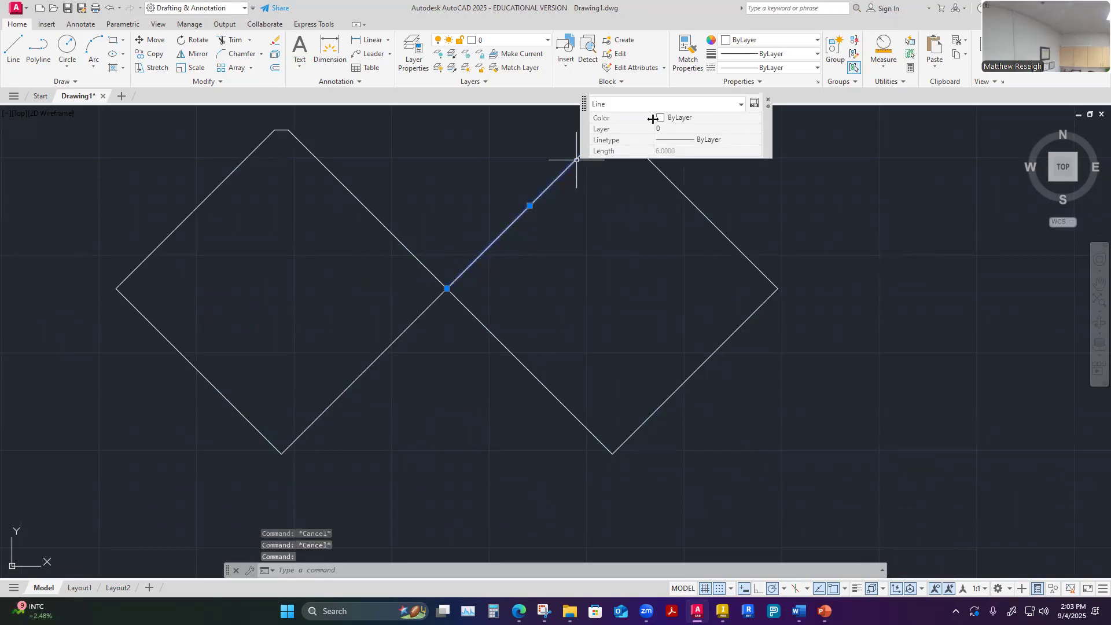
{"action": "key", "text": "Escape"}
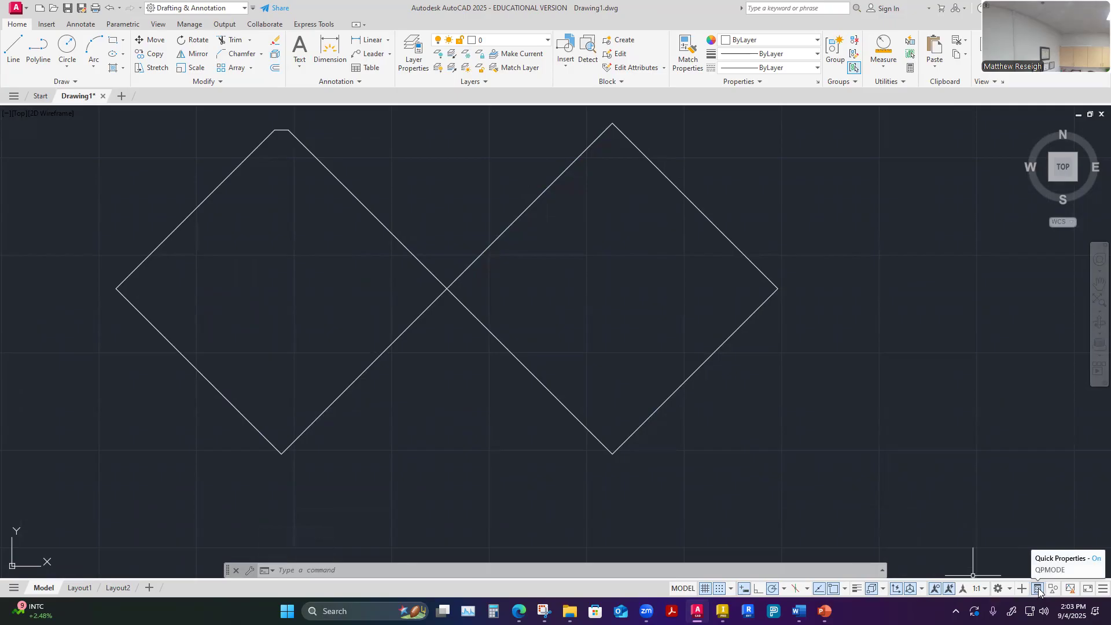
{"action": "key", "text": "Escape"}
{"action": "key", "text": "Escape"}
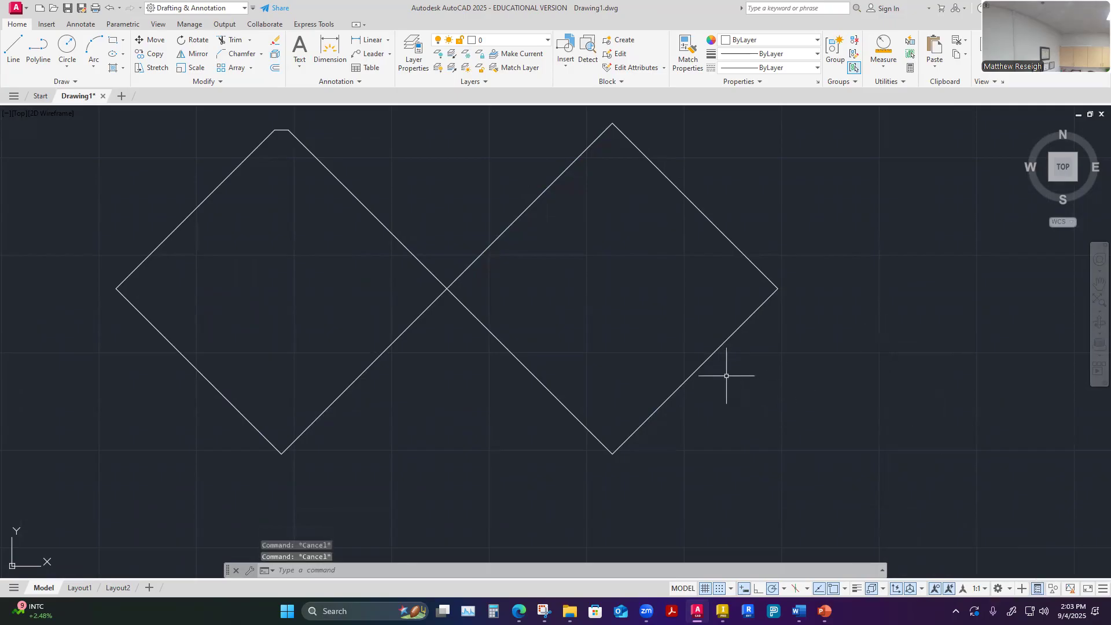
{"action": "left_click", "coordinate": [705, 366]}
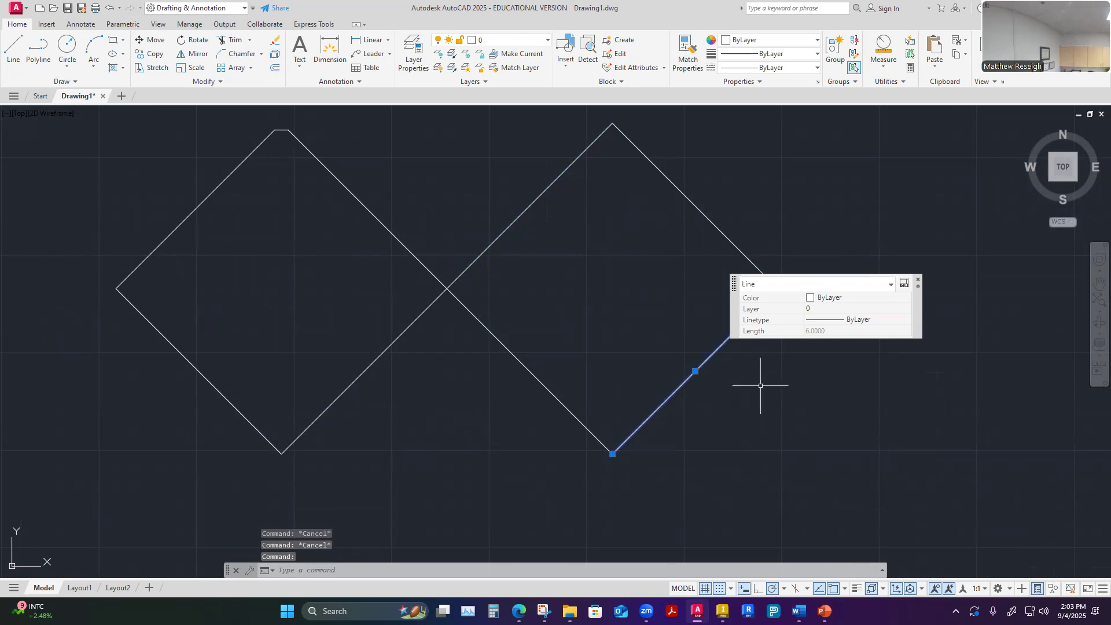
{"action": "key", "text": "Escape"}
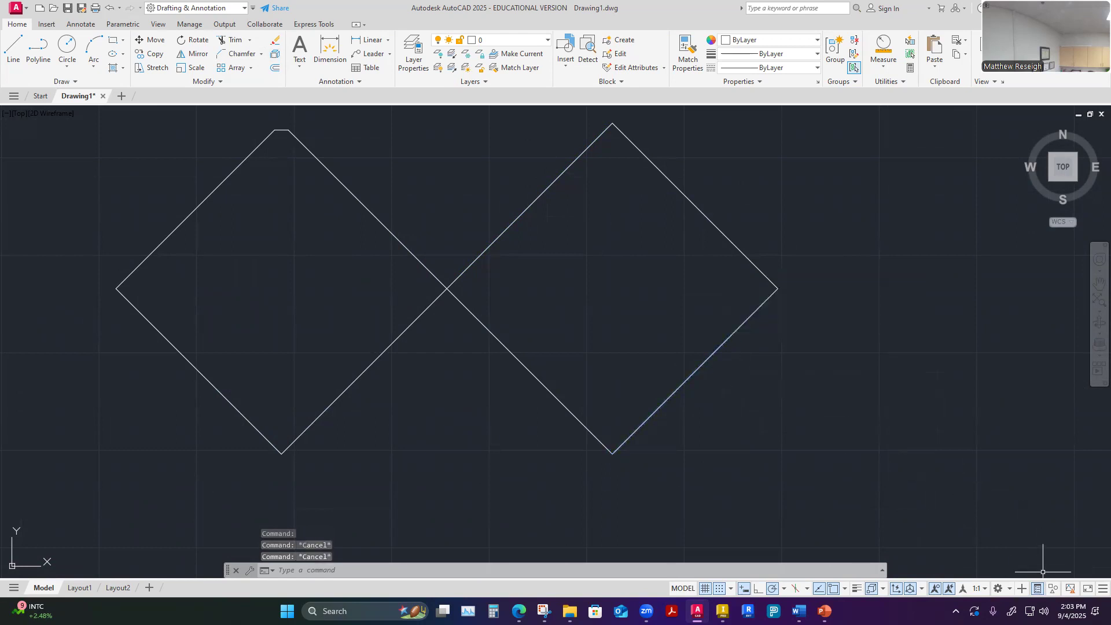
Remove the Quick Properties toggle from the status bar and add it back
{"action": "left_click", "coordinate": [1103, 589]}
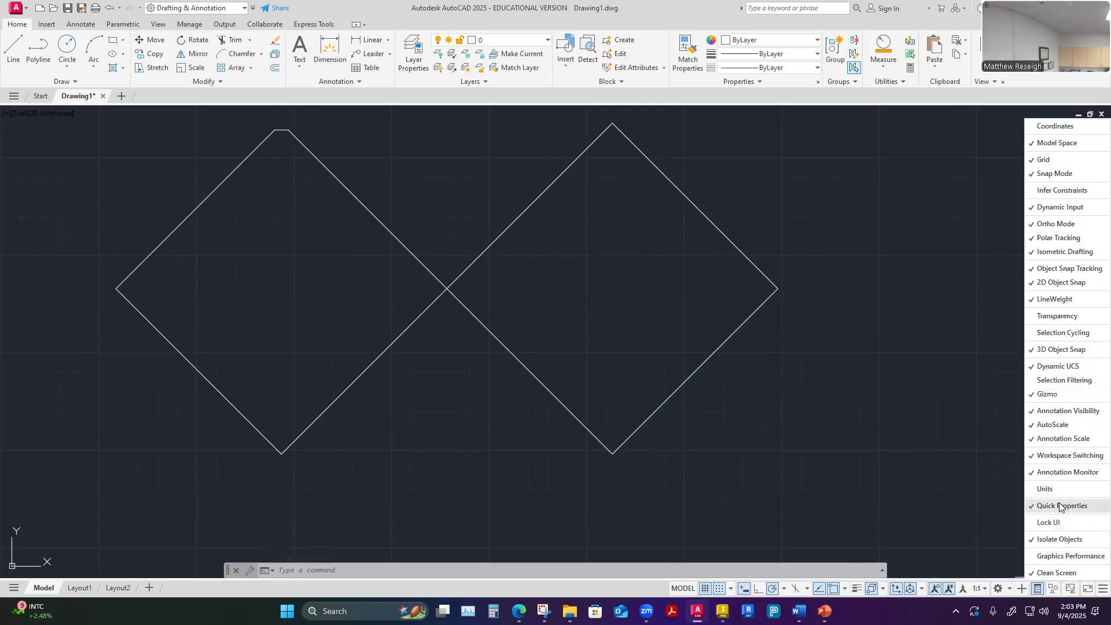
{"action": "left_click", "coordinate": [1035, 507]}
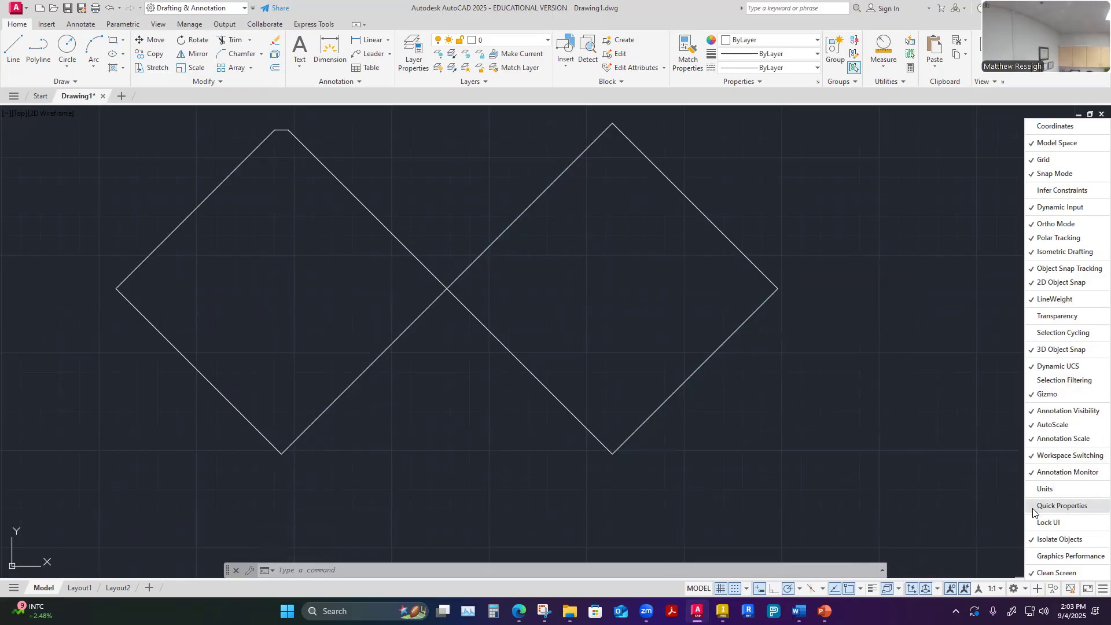
{"action": "left_click", "coordinate": [956, 503]}
{"action": "left_click", "coordinate": [1099, 589]}
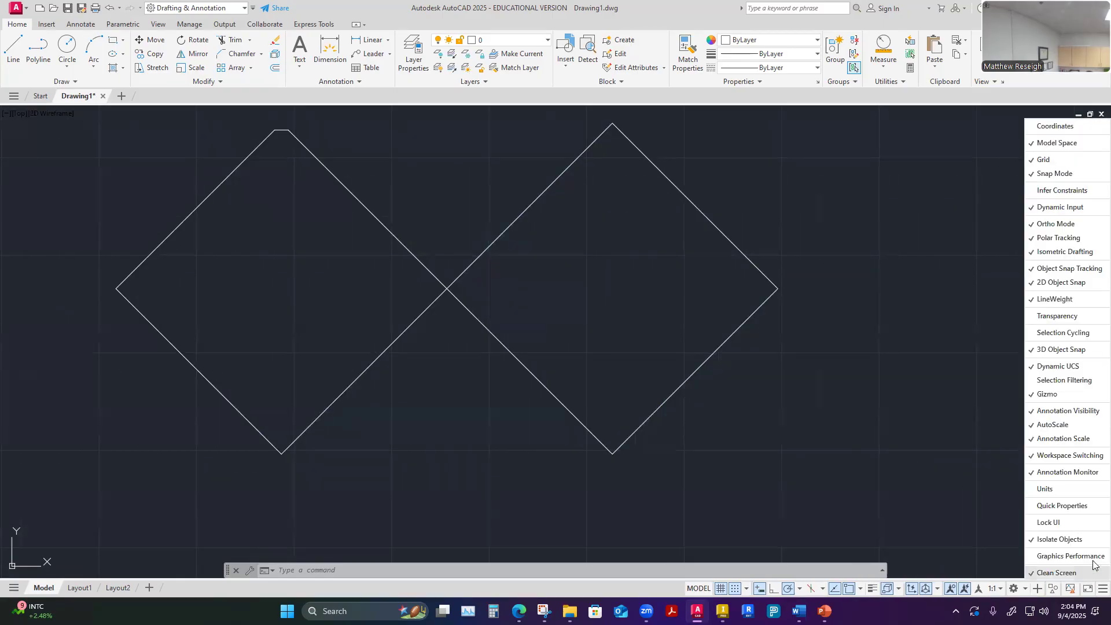
{"action": "left_click", "coordinate": [1036, 507]}
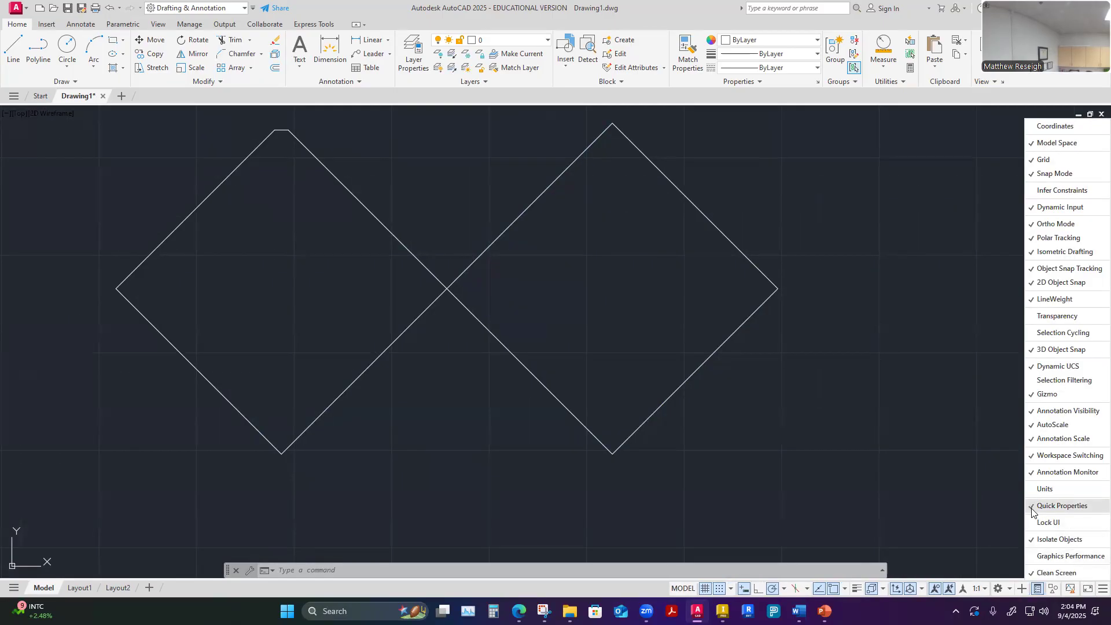
Turn Quick Properties off, select the right diamond's upper-right side without it, and turn Quick Properties back on
{"action": "left_click", "coordinate": [1038, 588]}
{"action": "key", "text": "Escape"}
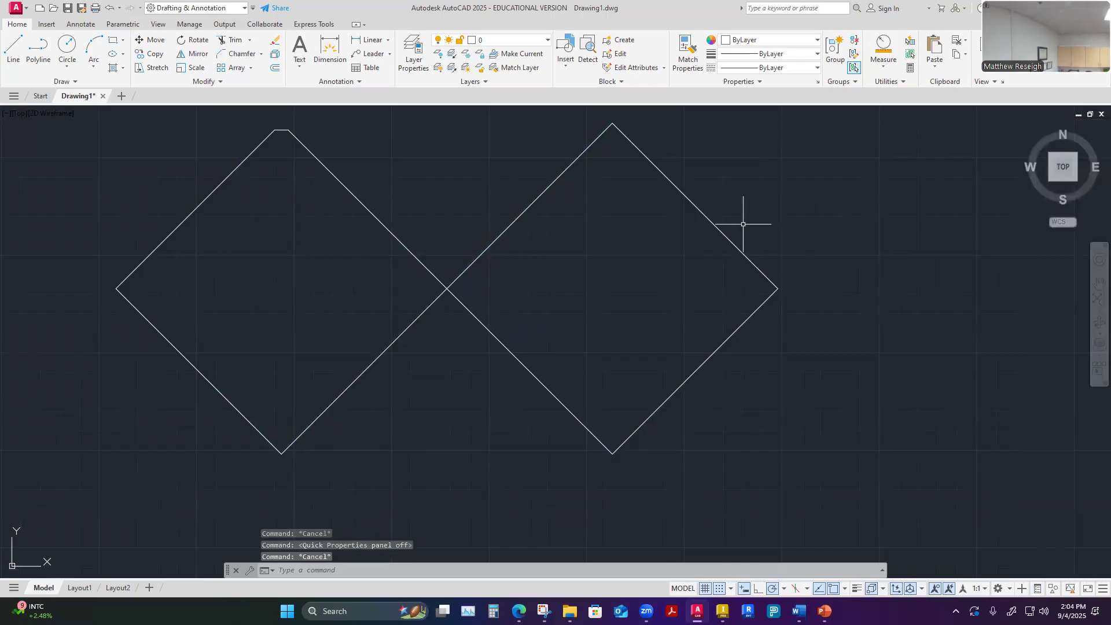
{"action": "left_click", "coordinate": [727, 237]}
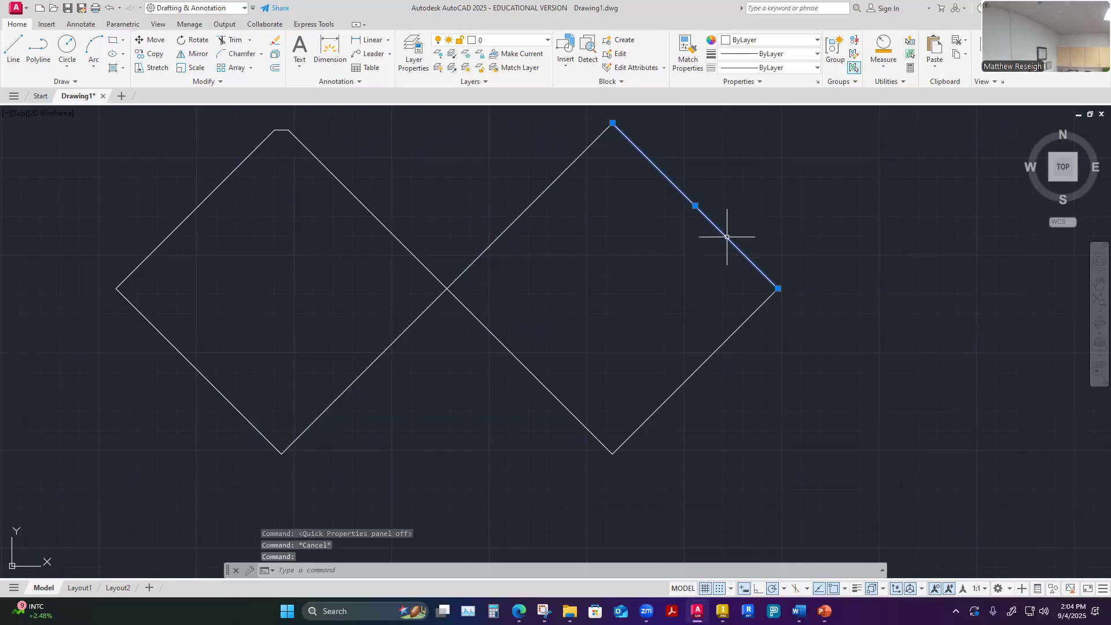
{"action": "key", "text": "Escape"}
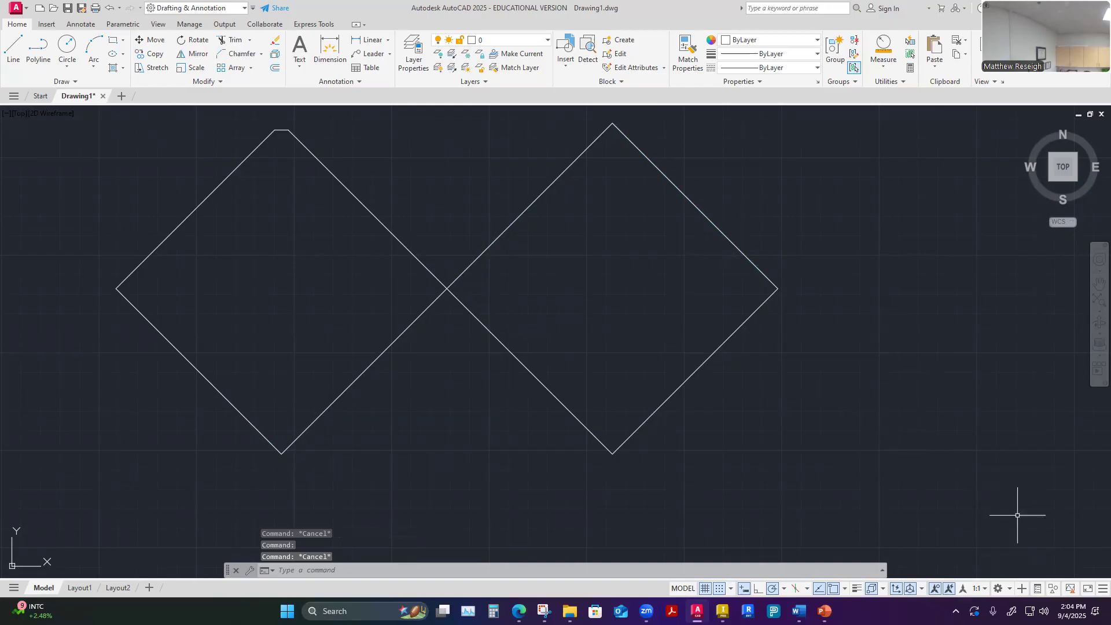
{"action": "left_click", "coordinate": [1036, 589]}
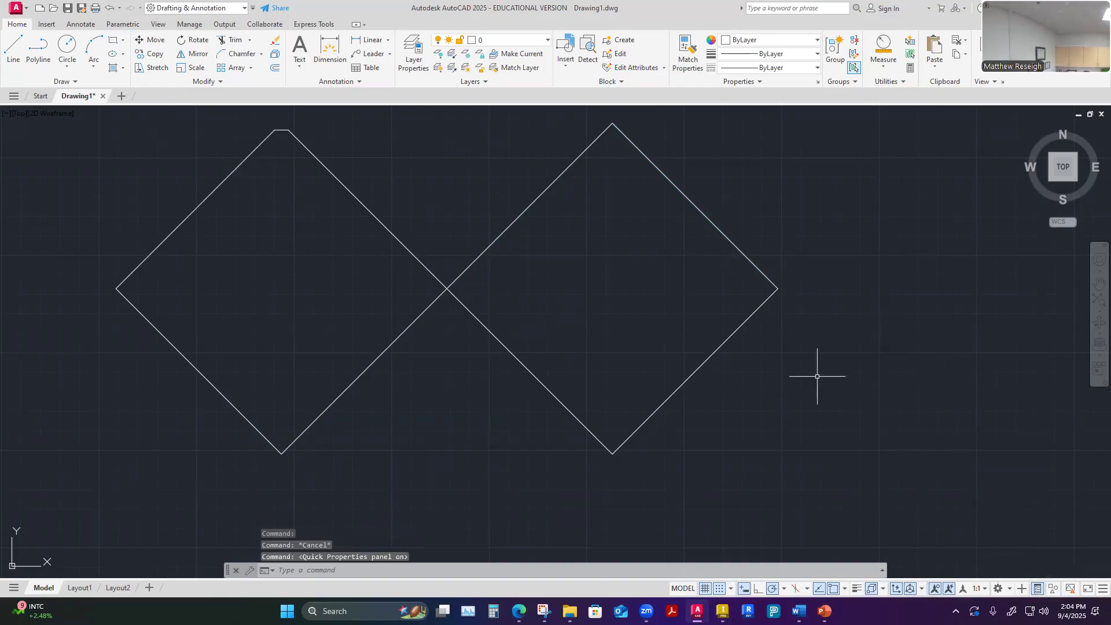
Select the right diamond's lower-right side and examine its Quick Properties, including the object type list
{"action": "left_click", "coordinate": [713, 353]}
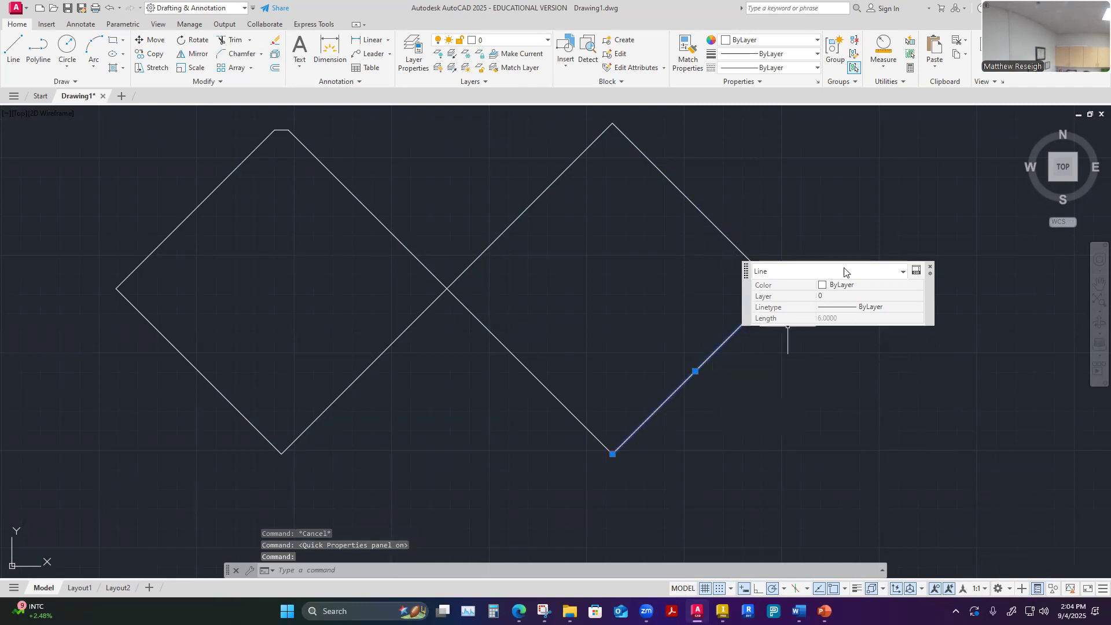
{"action": "left_click_drag", "start_coordinate": [927, 298], "coordinate": [991, 327]}
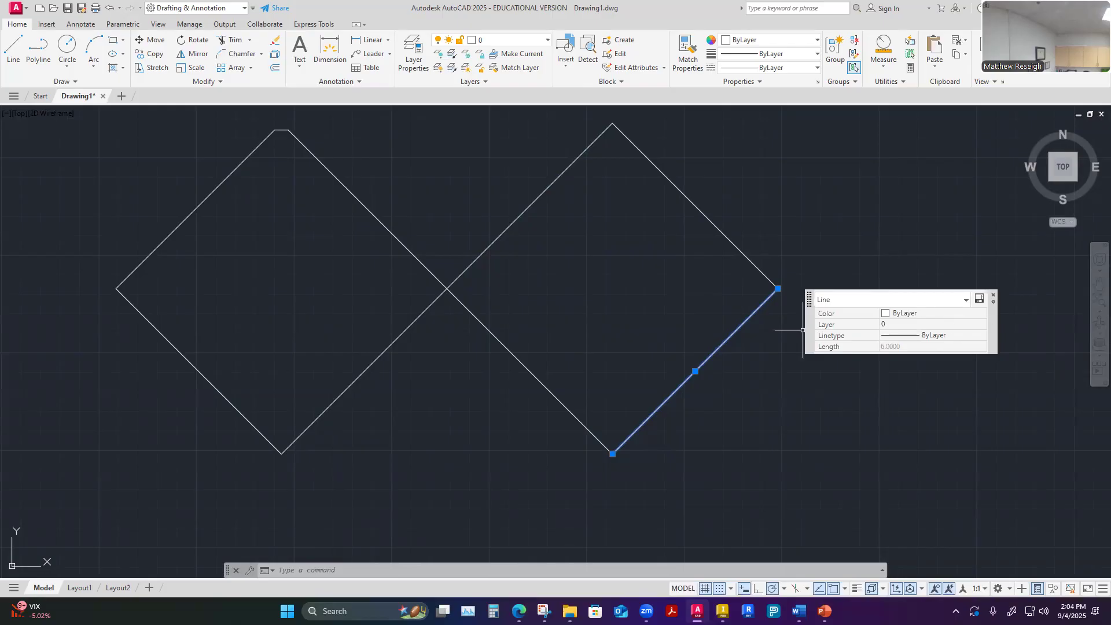
{"action": "left_click", "coordinate": [966, 302]}
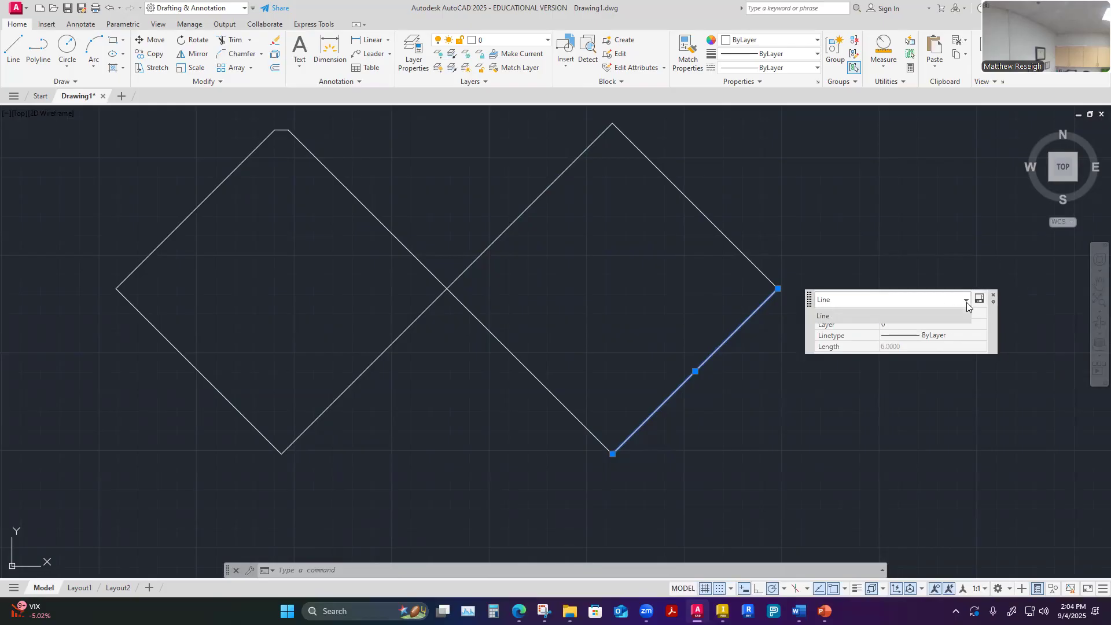
{"action": "left_click", "coordinate": [966, 302]}
{"action": "left_click", "coordinate": [945, 215]}
{"action": "key", "text": "Escape"}
{"action": "key", "text": "Escape"}
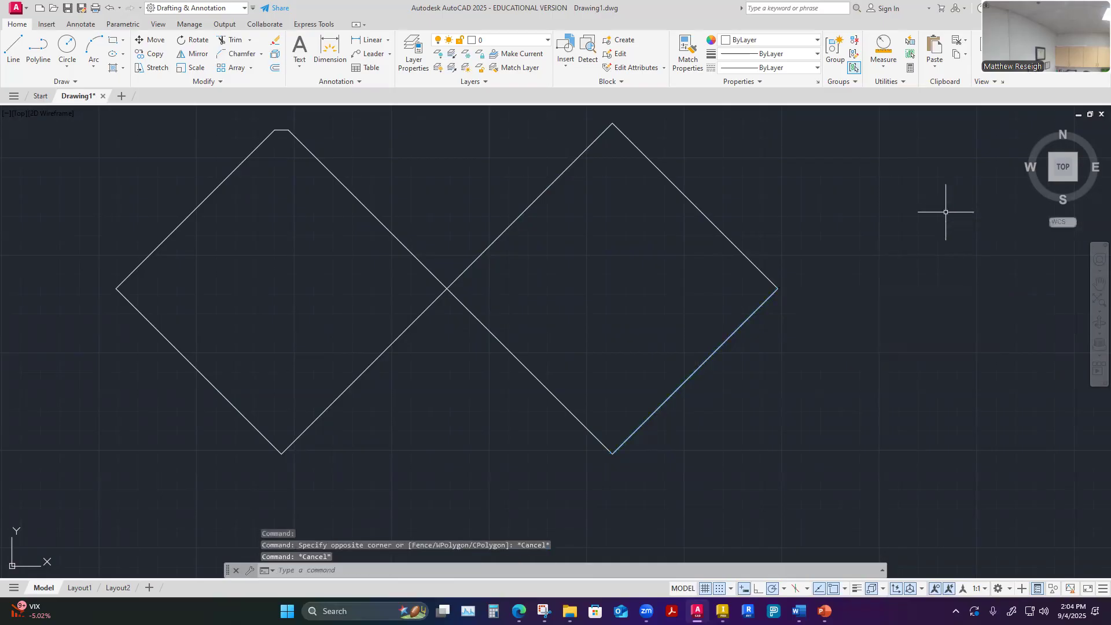
Select each of the right diamond's four sides one by one to check that they are independent objects
{"action": "left_click", "coordinate": [729, 337]}
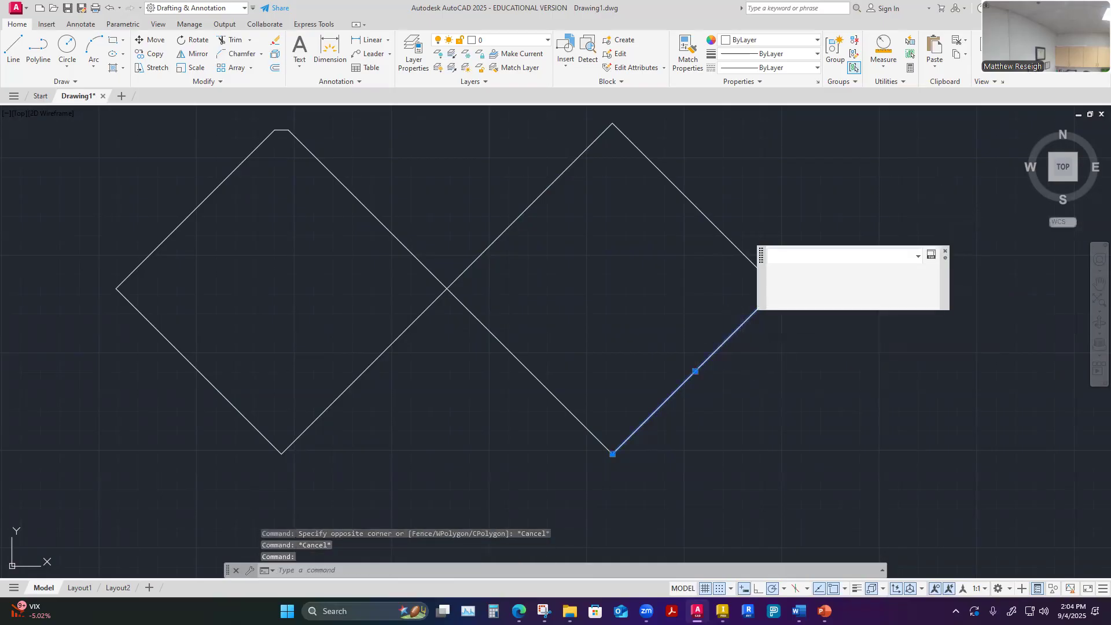
{"action": "key", "text": "Escape"}
{"action": "left_click", "coordinate": [693, 205]}
{"action": "key", "text": "Escape"}
{"action": "left_click", "coordinate": [550, 182]}
{"action": "key", "text": "Escape"}
{"action": "left_click", "coordinate": [523, 360]}
{"action": "key", "text": "Escape"}
{"action": "left_click", "coordinate": [522, 363]}
{"action": "key", "text": "Escape"}
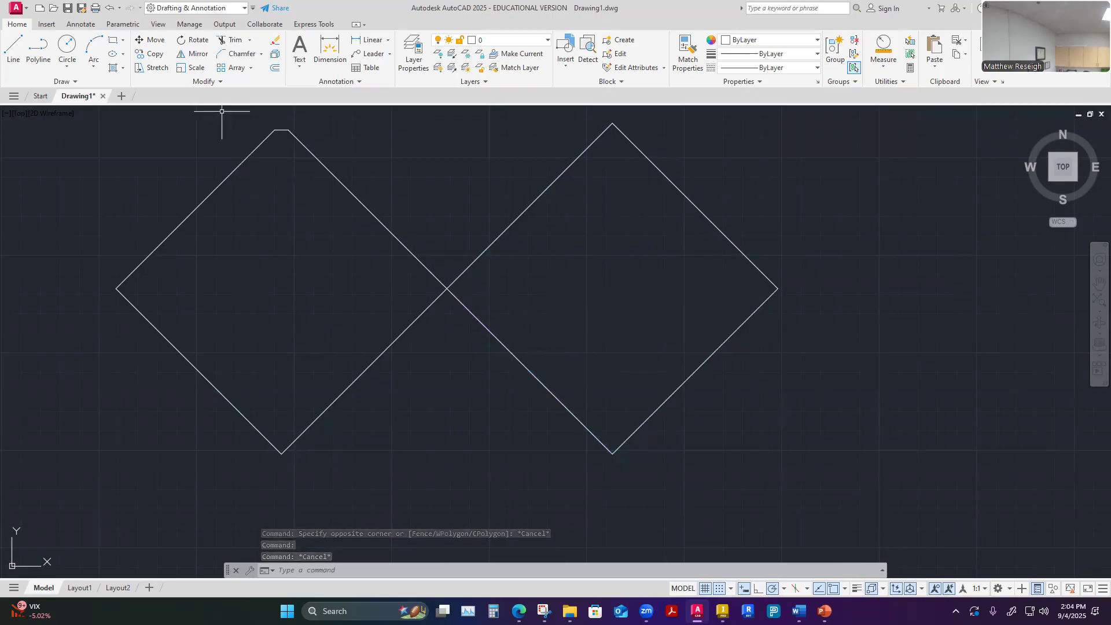
{"action": "left_click", "coordinate": [217, 82]}
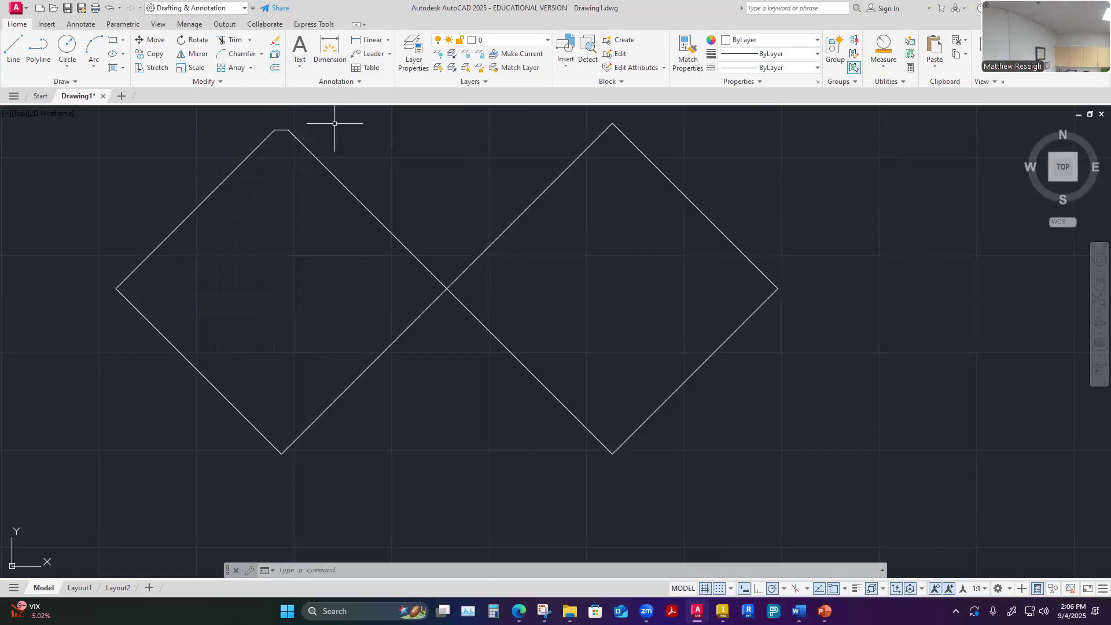
{"action": "key", "text": "Escape"}
{"action": "key", "text": "Escape"}
Offset the upper of the two horizontal lines between the arcs by 0.5 on its upper side
{"action": "scroll", "coordinate": [615, 298], "scroll_direction": "down", "scroll_amount": 5}
{"action": "scroll", "coordinate": [615, 298], "scroll_direction": "down", "scroll_amount": 6}
{"action": "scroll", "coordinate": [508, 292], "scroll_direction": "up", "scroll_amount": 4}
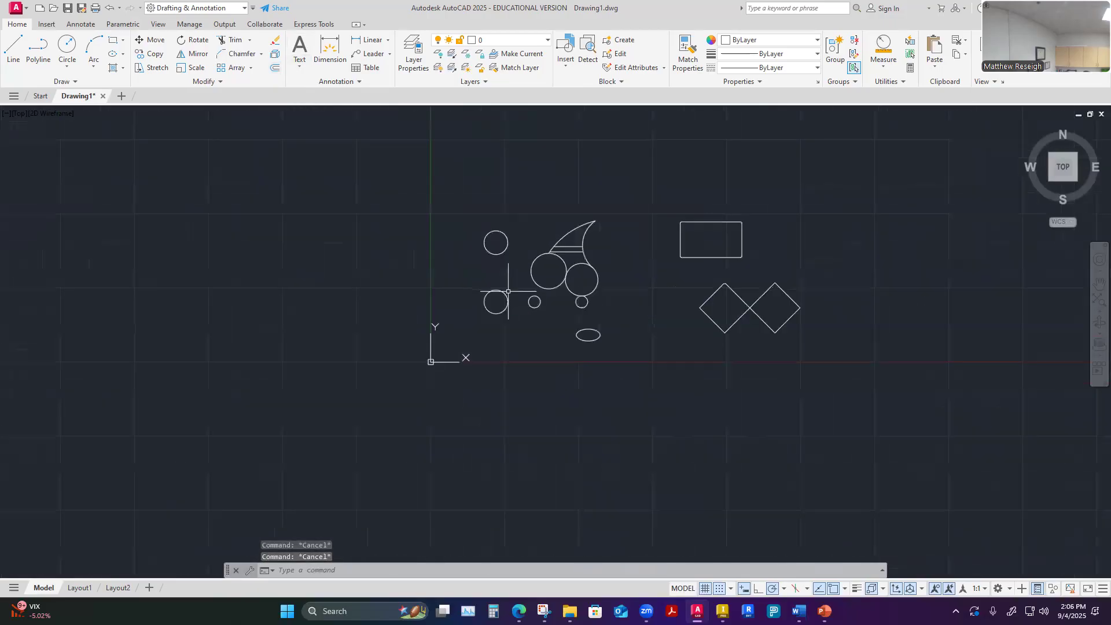
{"action": "scroll", "coordinate": [508, 292], "scroll_direction": "up", "scroll_amount": 2}
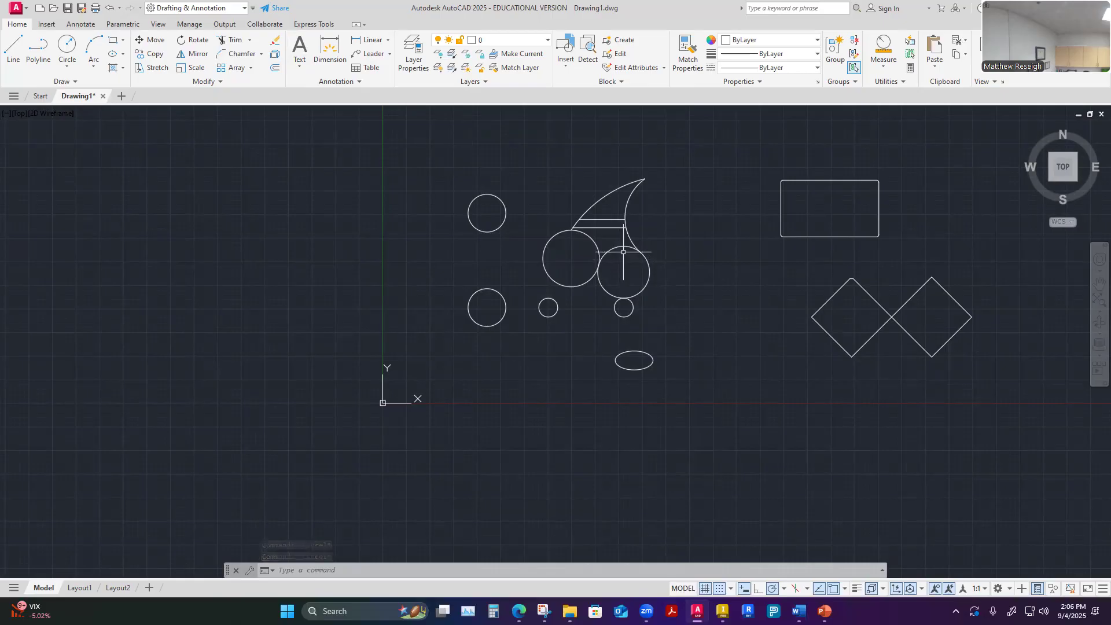
{"action": "scroll", "coordinate": [592, 223], "scroll_direction": "up", "scroll_amount": 4}
{"action": "scroll", "coordinate": [650, 223], "scroll_direction": "up", "scroll_amount": 4}
{"action": "scroll", "coordinate": [648, 225], "scroll_direction": "down", "scroll_amount": 6}
{"action": "scroll", "coordinate": [665, 158], "scroll_direction": "up", "scroll_amount": 2}
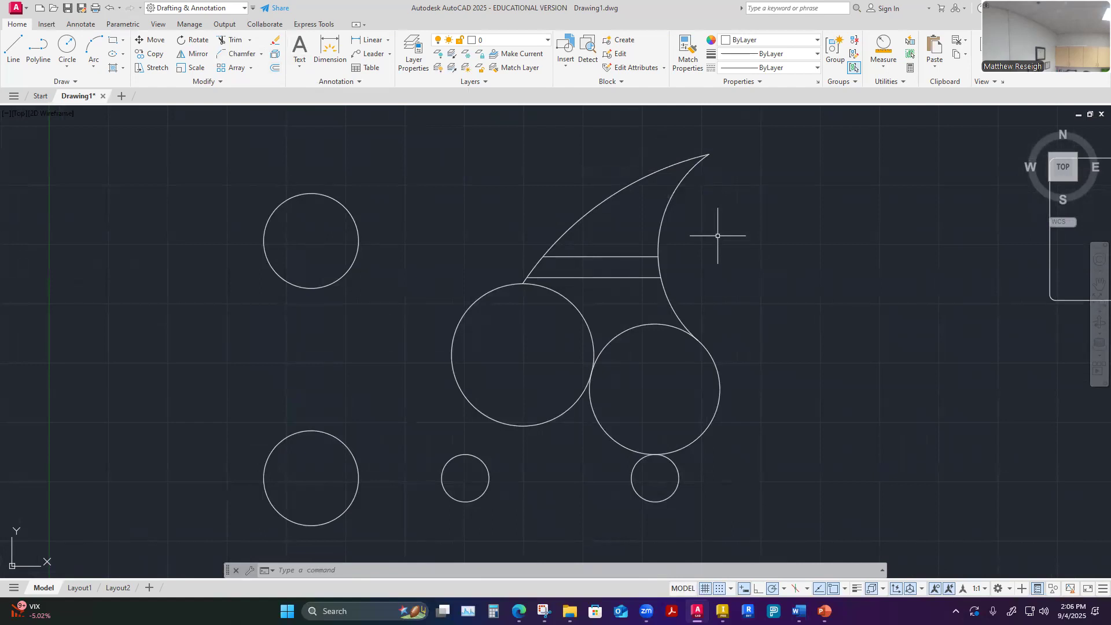
{"action": "scroll", "coordinate": [666, 254], "scroll_direction": "up", "scroll_amount": 2}
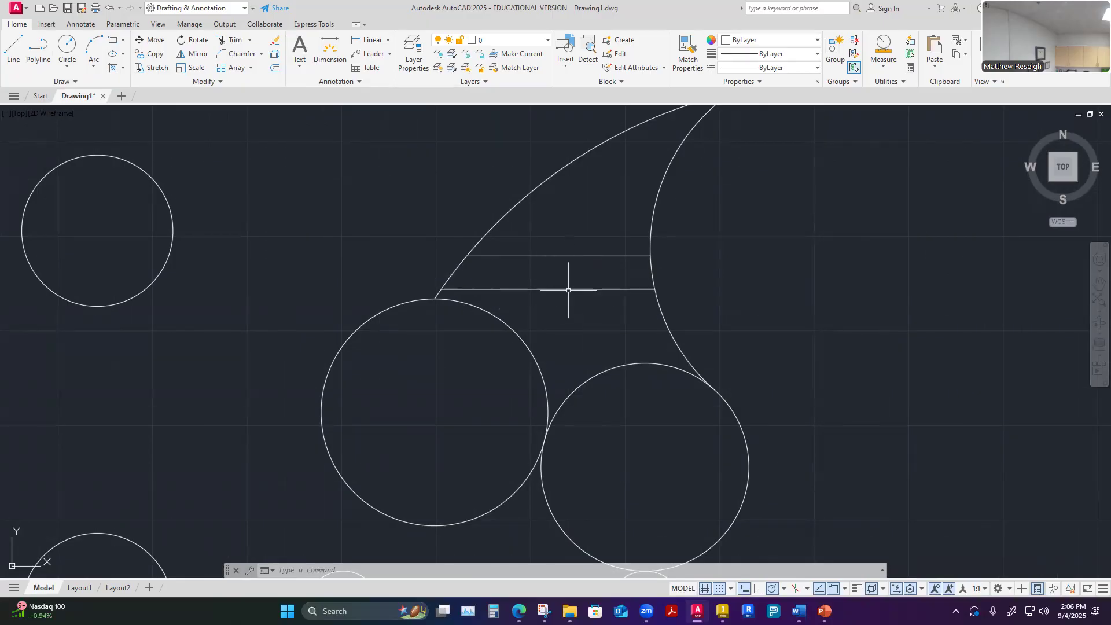
{"action": "scroll", "coordinate": [568, 290], "scroll_direction": "up", "scroll_amount": 2}
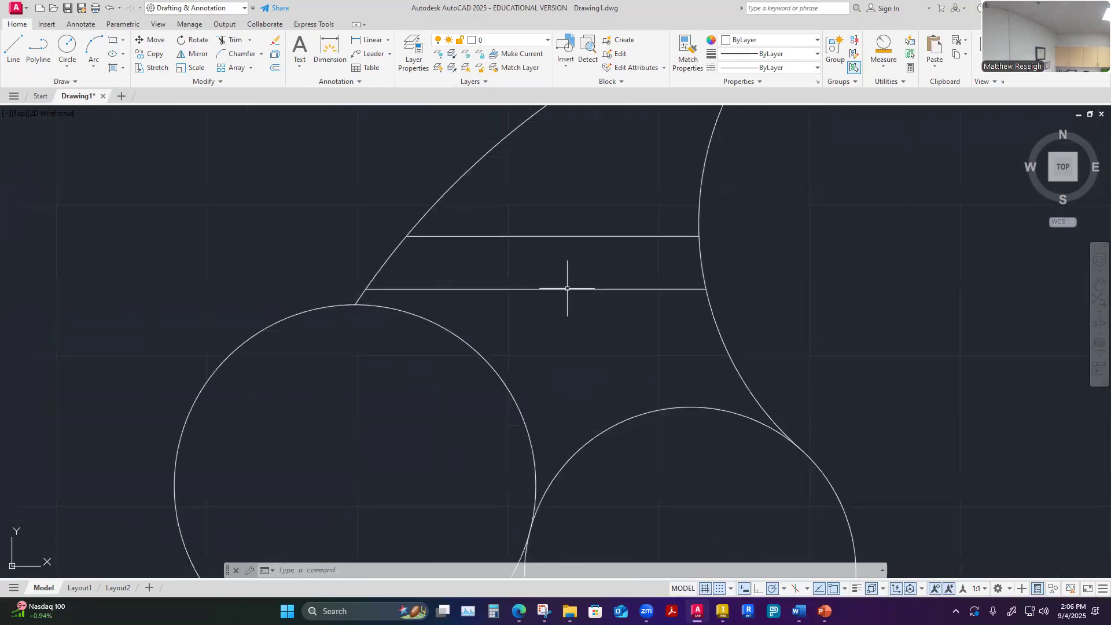
{"action": "left_click", "coordinate": [275, 68]}
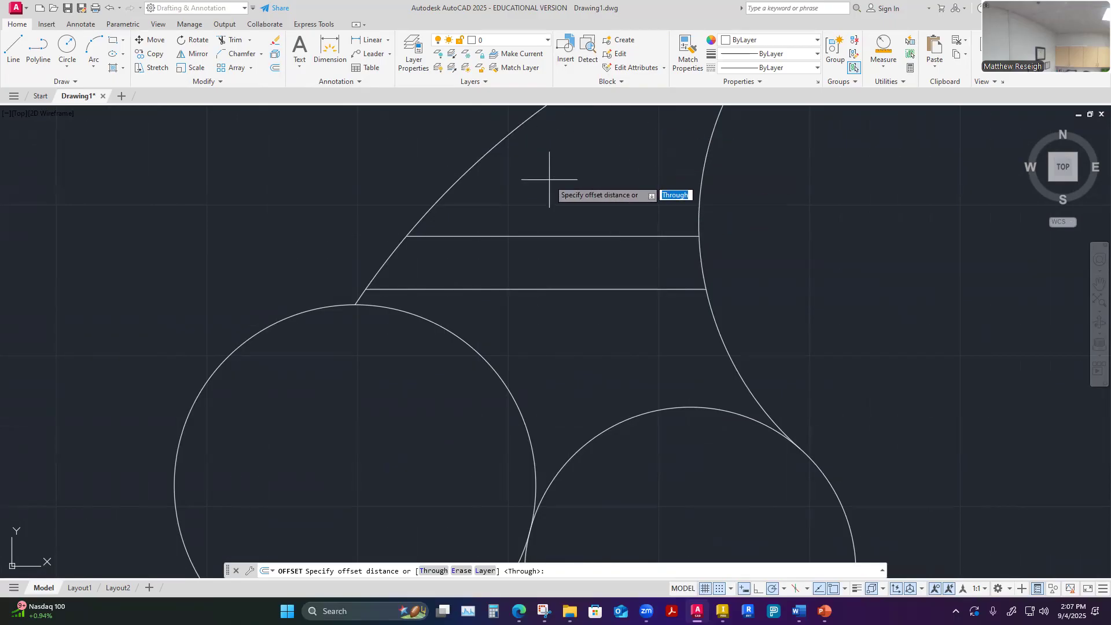
{"action": "type", "text": ".5"}
{"action": "key", "text": "Return"}
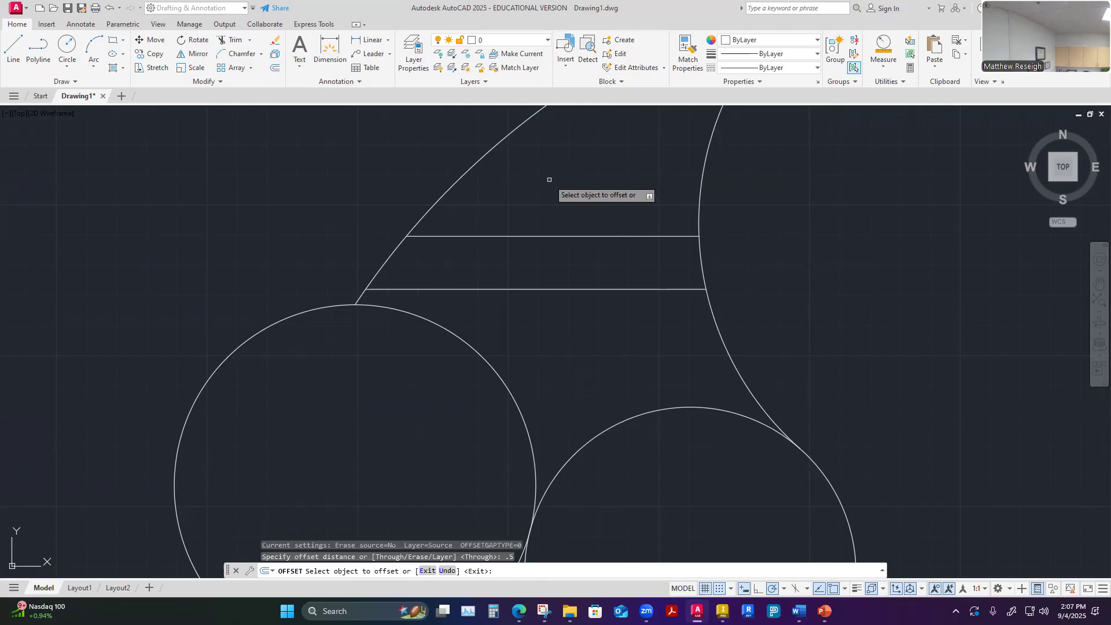
{"action": "left_click", "coordinate": [573, 237]}
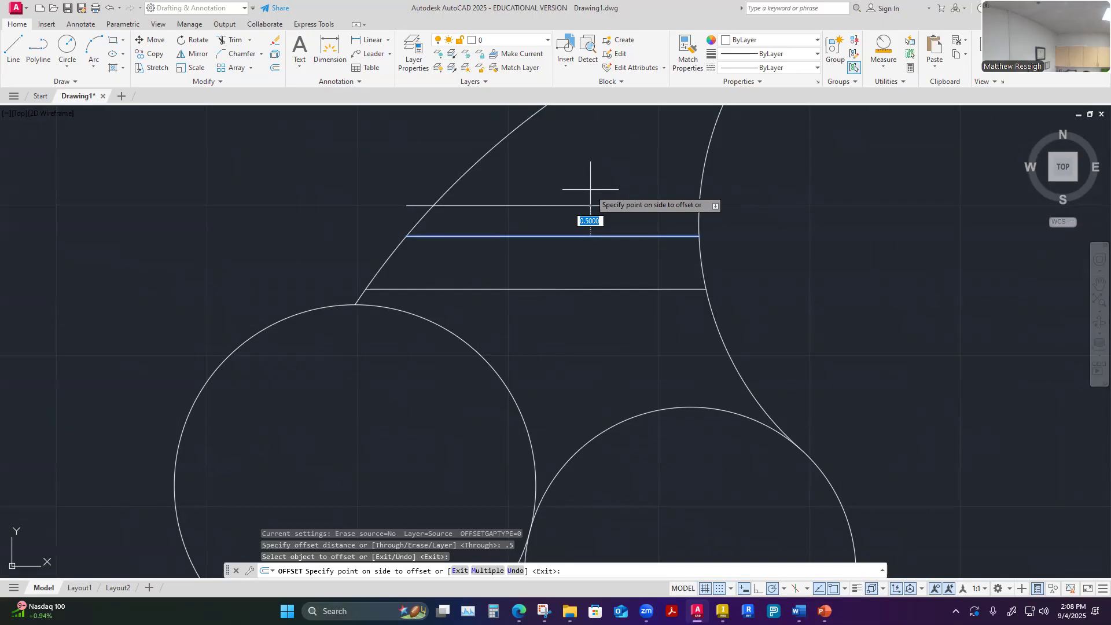
{"action": "key", "text": "Return"}
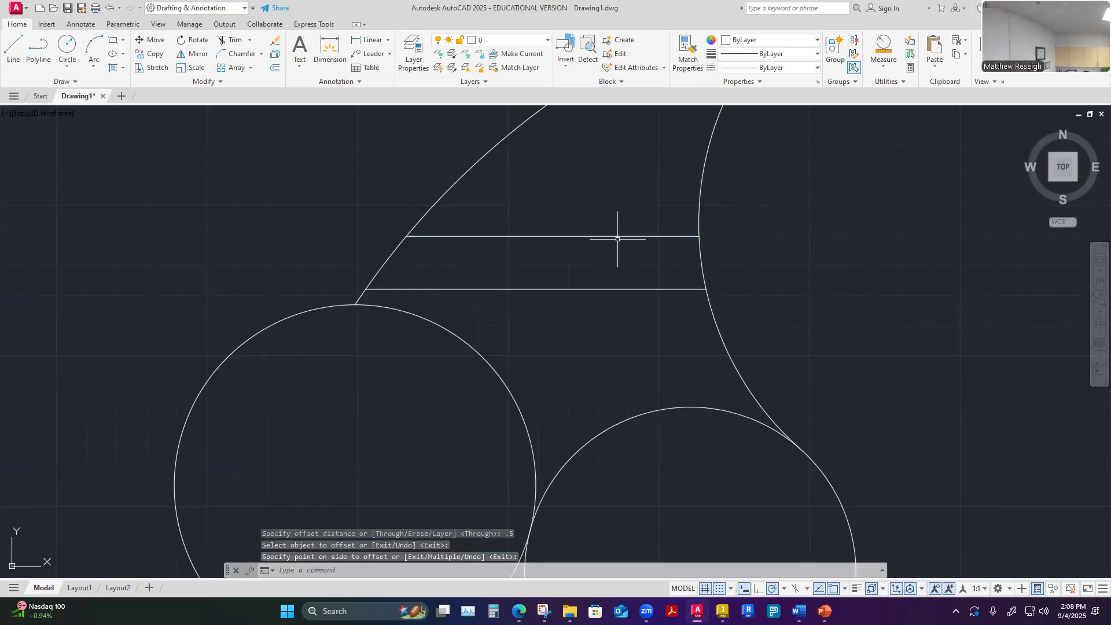
{"action": "left_click", "coordinate": [274, 70]}
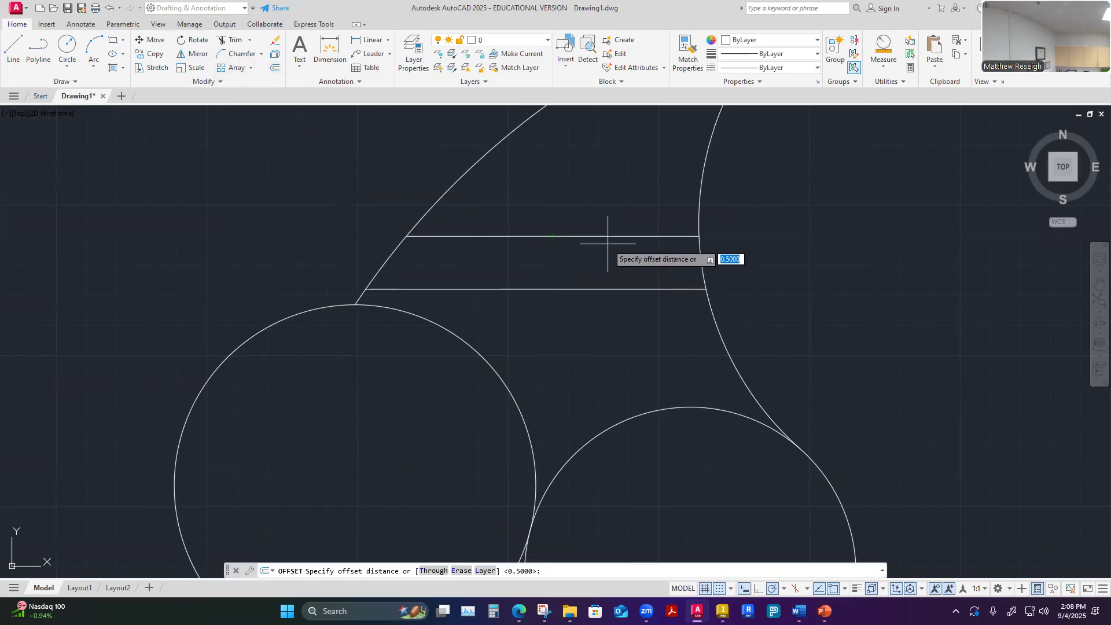
{"action": "key", "text": "Return"}
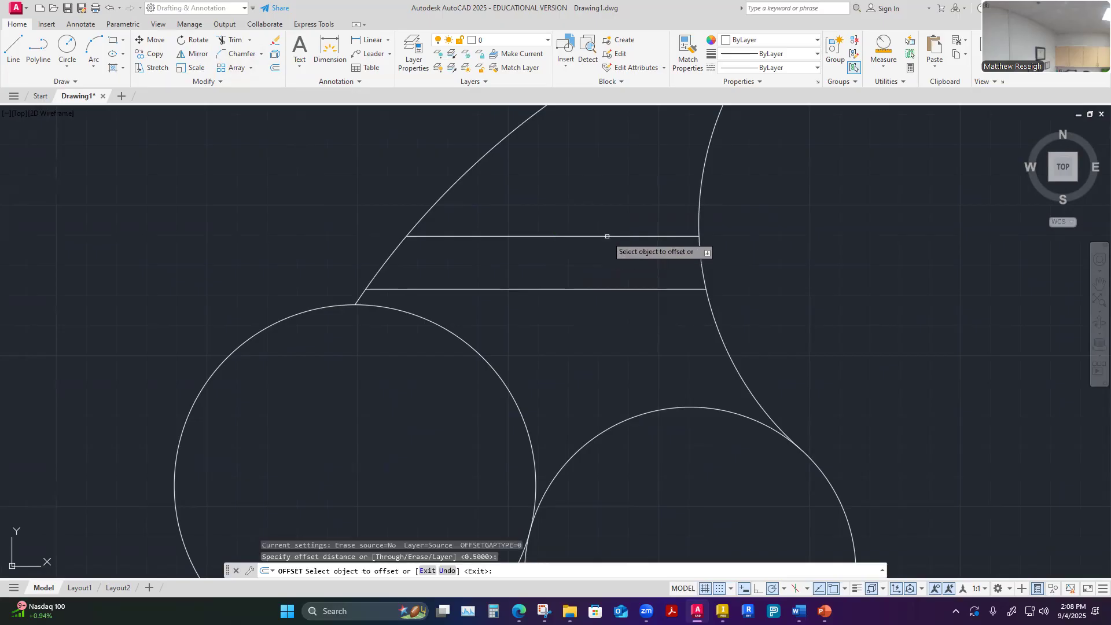
{"action": "left_click", "coordinate": [605, 236]}
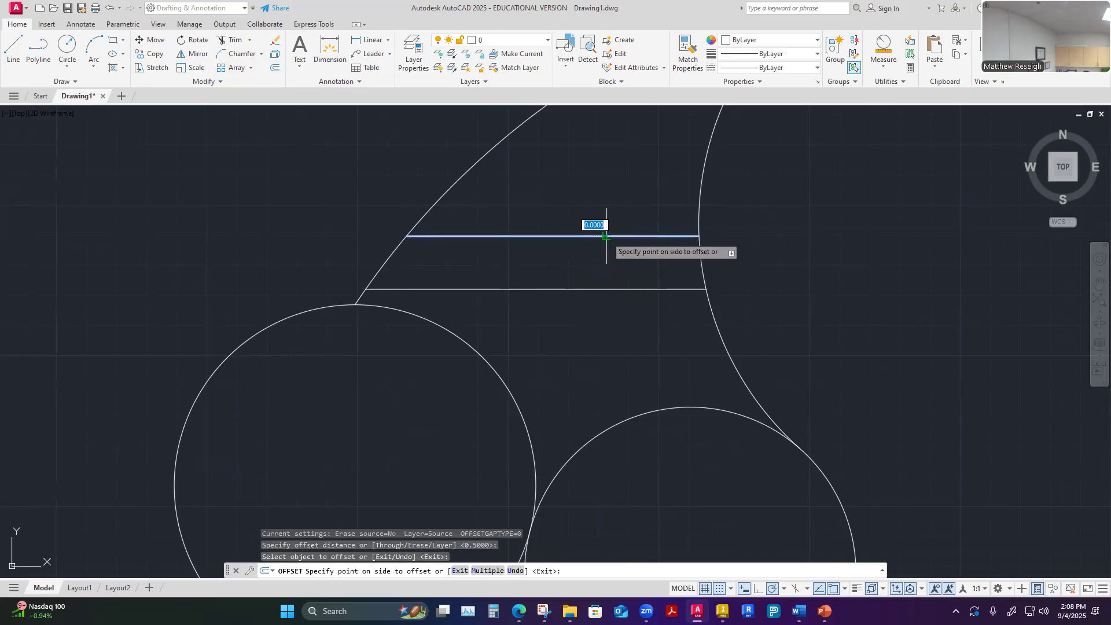
{"action": "left_click", "coordinate": [599, 193]}
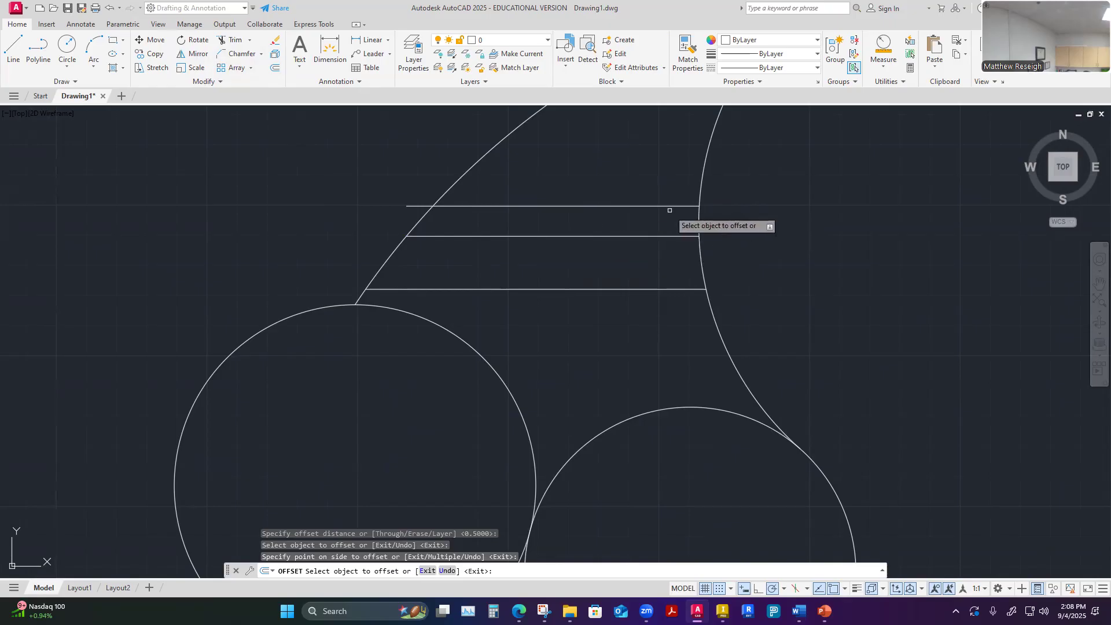
{"action": "key", "text": "Escape"}
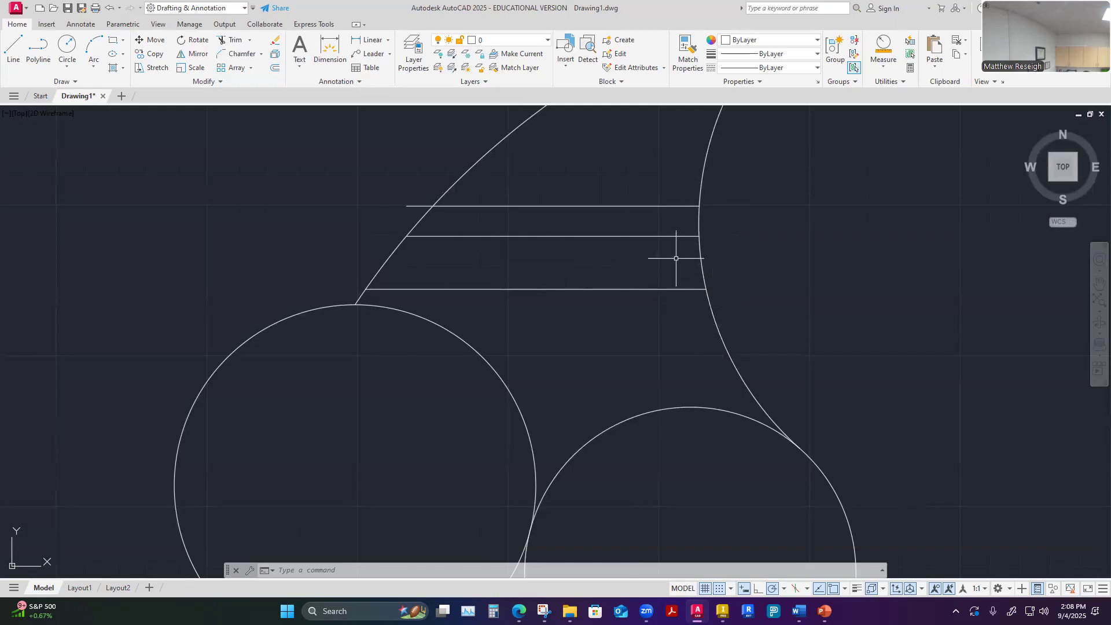
Extend the right end of the new uppermost horizontal line to meet the right arc
{"action": "scroll", "coordinate": [705, 216], "scroll_direction": "up", "scroll_amount": 5}
{"action": "scroll", "coordinate": [683, 223], "scroll_direction": "up", "scroll_amount": 3}
{"action": "scroll", "coordinate": [765, 295], "scroll_direction": "down", "scroll_amount": 6}
{"action": "scroll", "coordinate": [776, 332], "scroll_direction": "up", "scroll_amount": 6}
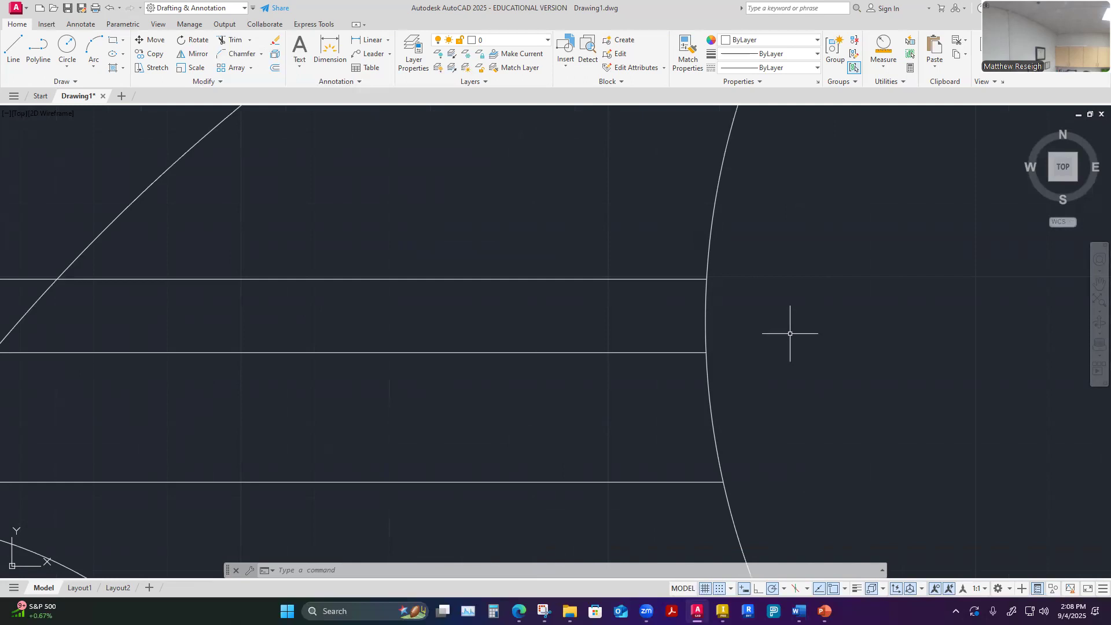
{"action": "scroll", "coordinate": [789, 324], "scroll_direction": "down", "scroll_amount": 6}
{"action": "scroll", "coordinate": [795, 323], "scroll_direction": "up", "scroll_amount": 2}
{"action": "scroll", "coordinate": [796, 322], "scroll_direction": "up", "scroll_amount": 6}
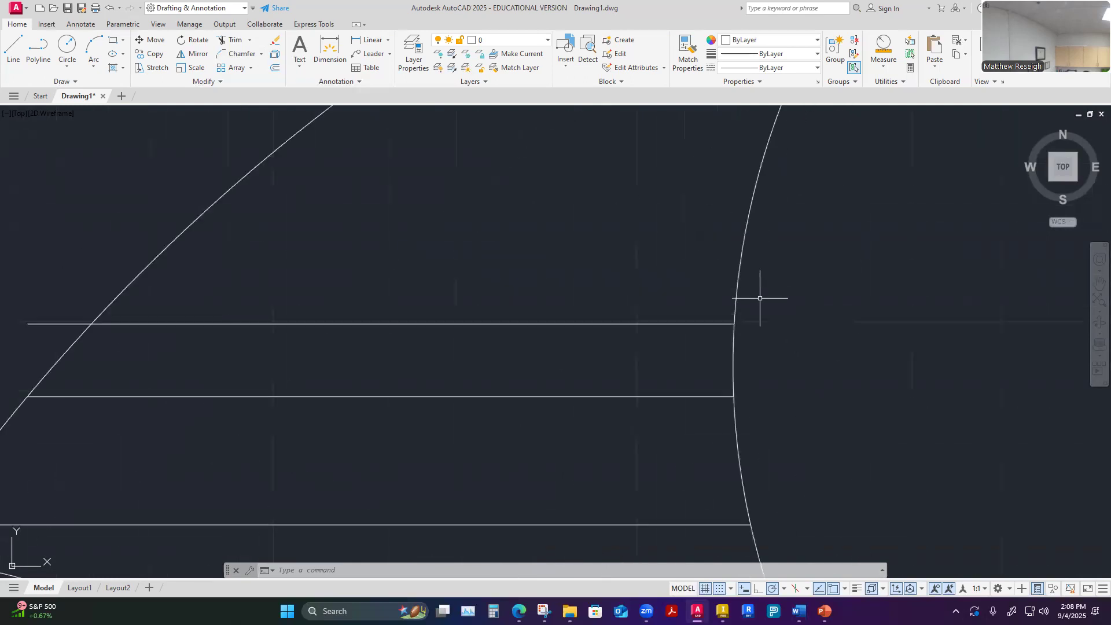
{"action": "scroll", "coordinate": [717, 317], "scroll_direction": "up", "scroll_amount": 2}
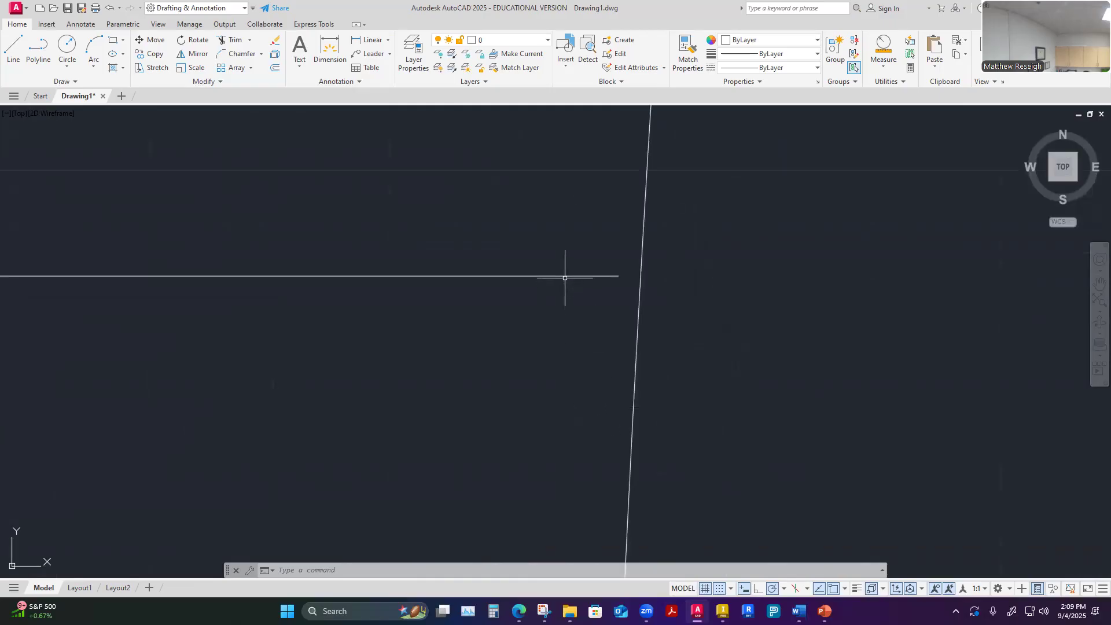
{"action": "left_click", "coordinate": [564, 277]}
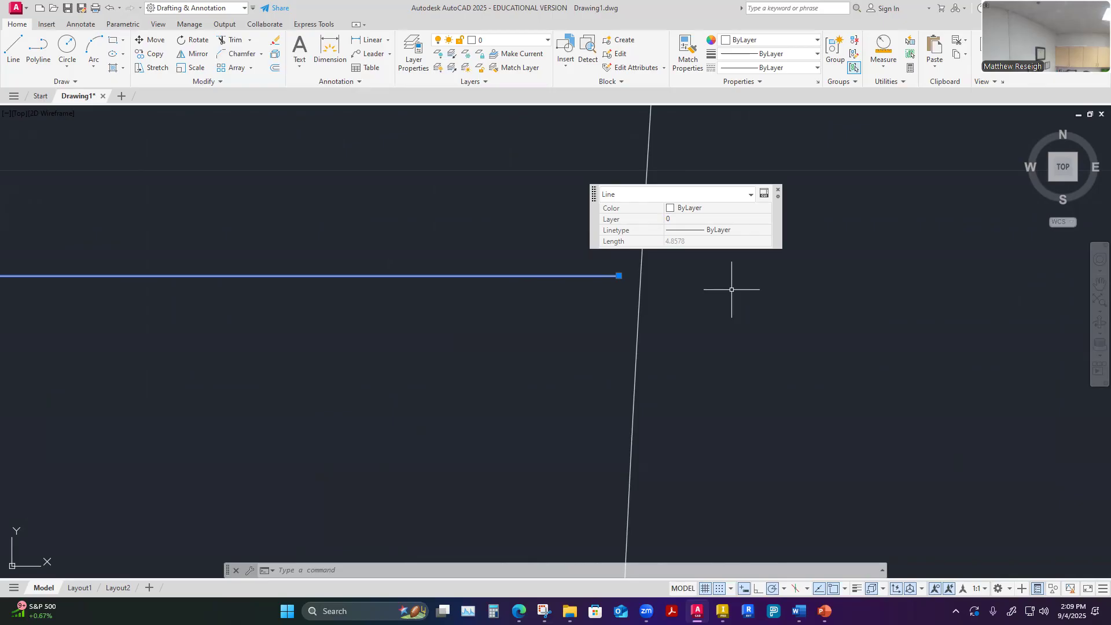
{"action": "key", "text": "Escape"}
{"action": "left_click", "coordinate": [249, 39]}
{"action": "left_click", "coordinate": [230, 84]}
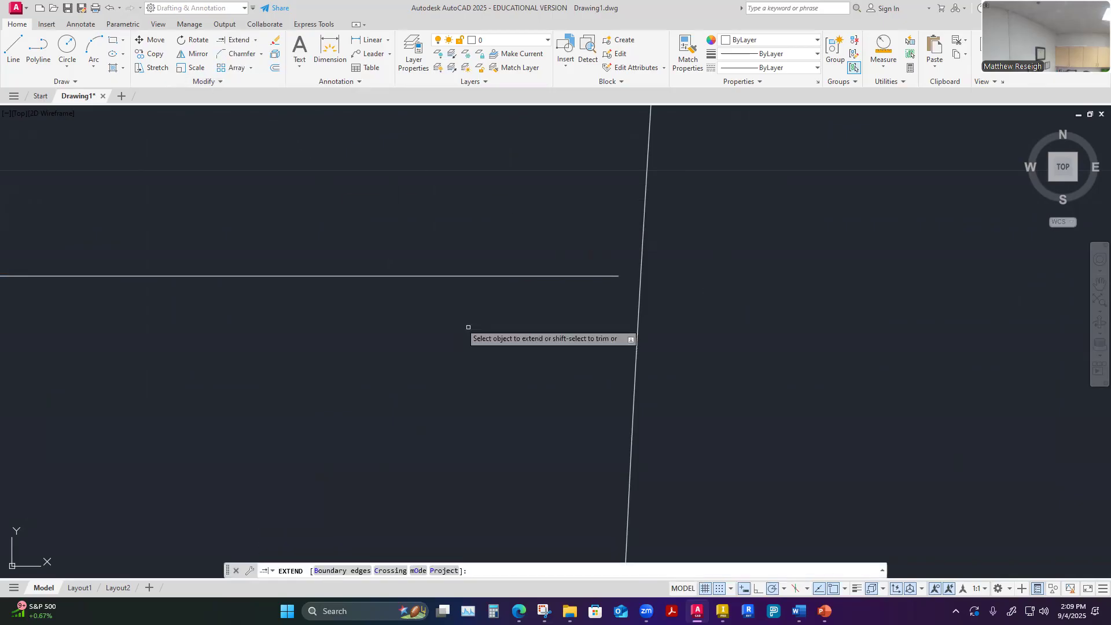
{"action": "left_click", "coordinate": [597, 278]}
Trim the left end of the uppermost horizontal line where it overhangs the left arc
{"action": "scroll", "coordinate": [674, 358], "scroll_direction": "down", "scroll_amount": 5}
{"action": "scroll", "coordinate": [676, 359], "scroll_direction": "up", "scroll_amount": 8}
{"action": "scroll", "coordinate": [657, 326], "scroll_direction": "down", "scroll_amount": 5}
{"action": "scroll", "coordinate": [659, 326], "scroll_direction": "down", "scroll_amount": 2}
{"action": "scroll", "coordinate": [243, 322], "scroll_direction": "up", "scroll_amount": 6}
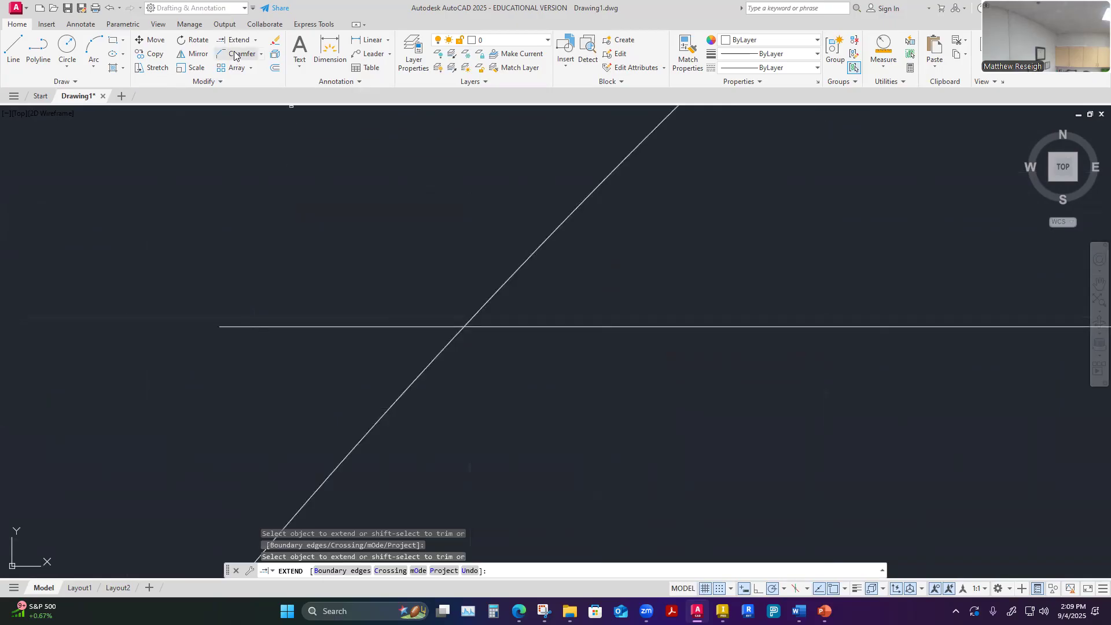
{"action": "type", "text": "tr"}
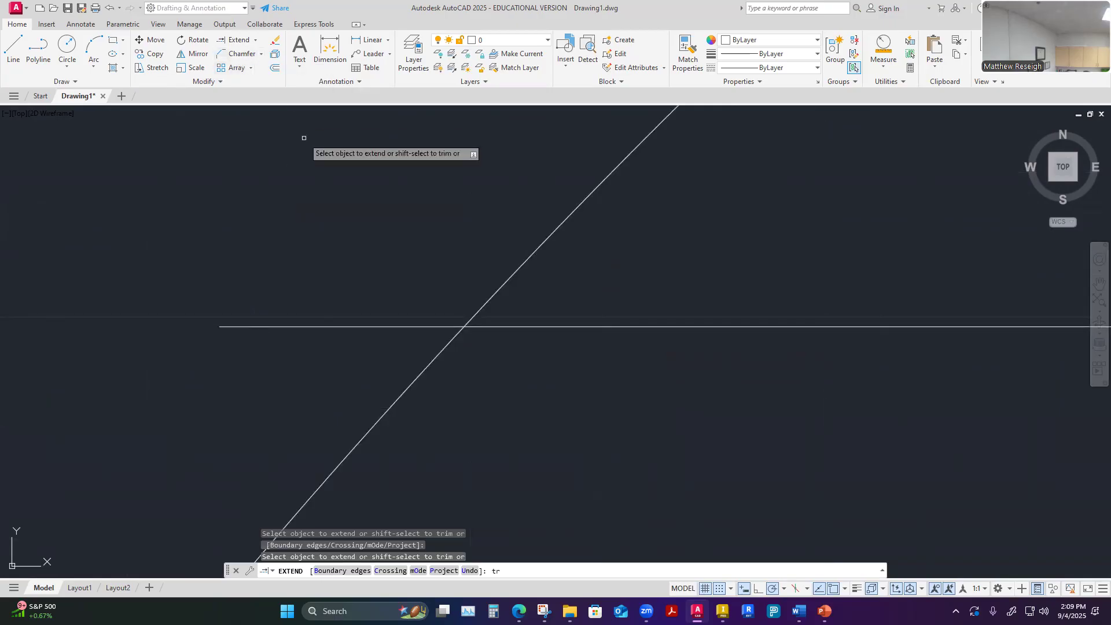
{"action": "key", "text": "Escape"}
{"action": "type", "text": "tr"}
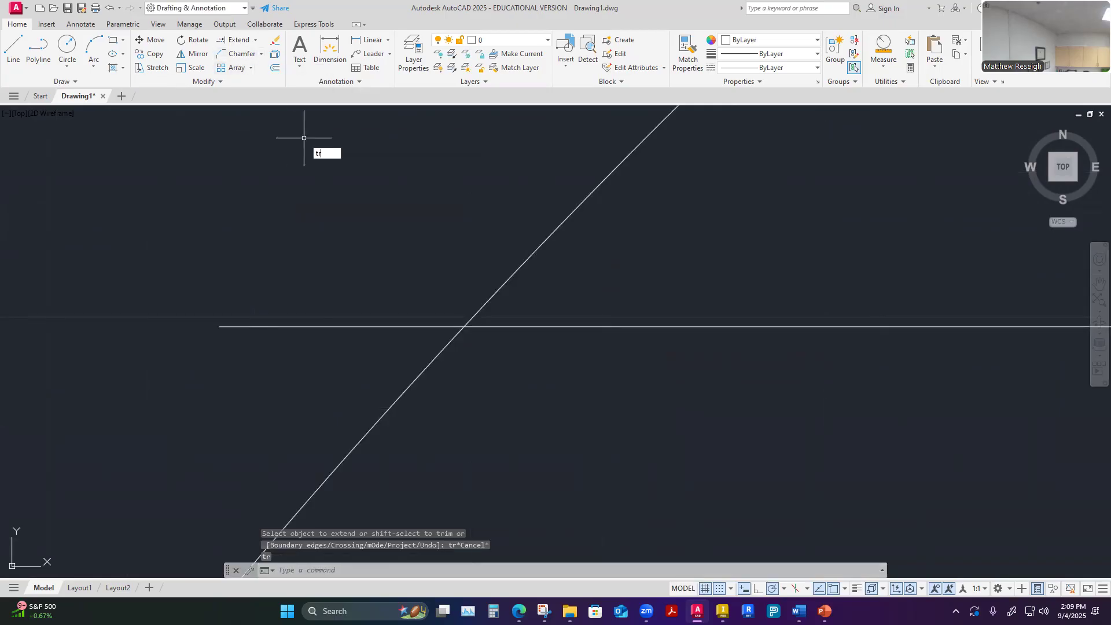
{"action": "left_click", "coordinate": [332, 165]}
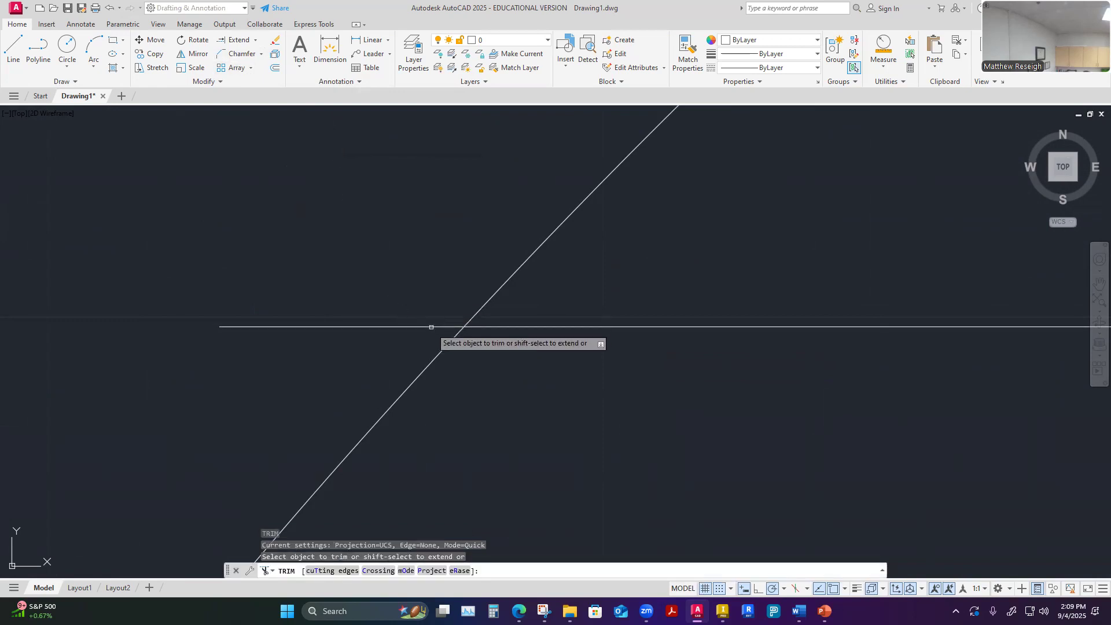
{"action": "key", "text": "Escape"}
Open the list of layers and examine which layers the drawing has
{"action": "scroll", "coordinate": [397, 283], "scroll_direction": "down", "scroll_amount": 2}
{"action": "scroll", "coordinate": [596, 397], "scroll_direction": "down", "scroll_amount": 3}
{"action": "scroll", "coordinate": [665, 427], "scroll_direction": "up", "scroll_amount": 2}
{"action": "scroll", "coordinate": [628, 379], "scroll_direction": "down", "scroll_amount": 4}
{"action": "scroll", "coordinate": [625, 371], "scroll_direction": "down", "scroll_amount": 2}
{"action": "scroll", "coordinate": [649, 413], "scroll_direction": "up", "scroll_amount": 2}
{"action": "scroll", "coordinate": [646, 407], "scroll_direction": "down", "scroll_amount": 2}
{"action": "scroll", "coordinate": [735, 493], "scroll_direction": "up", "scroll_amount": 1}
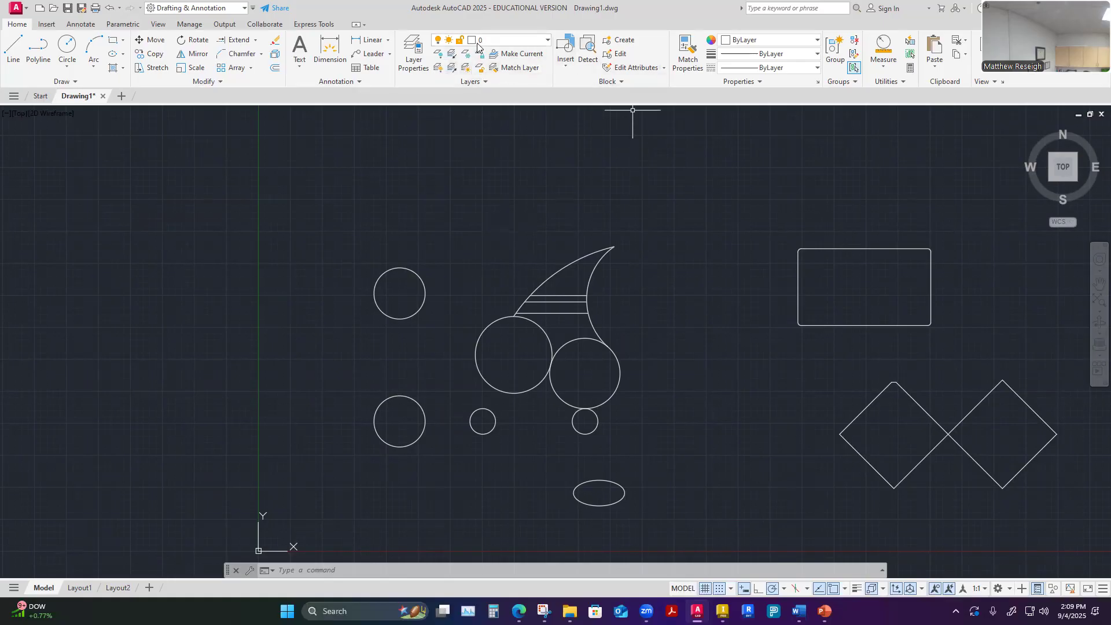
{"action": "left_click", "coordinate": [548, 40]}
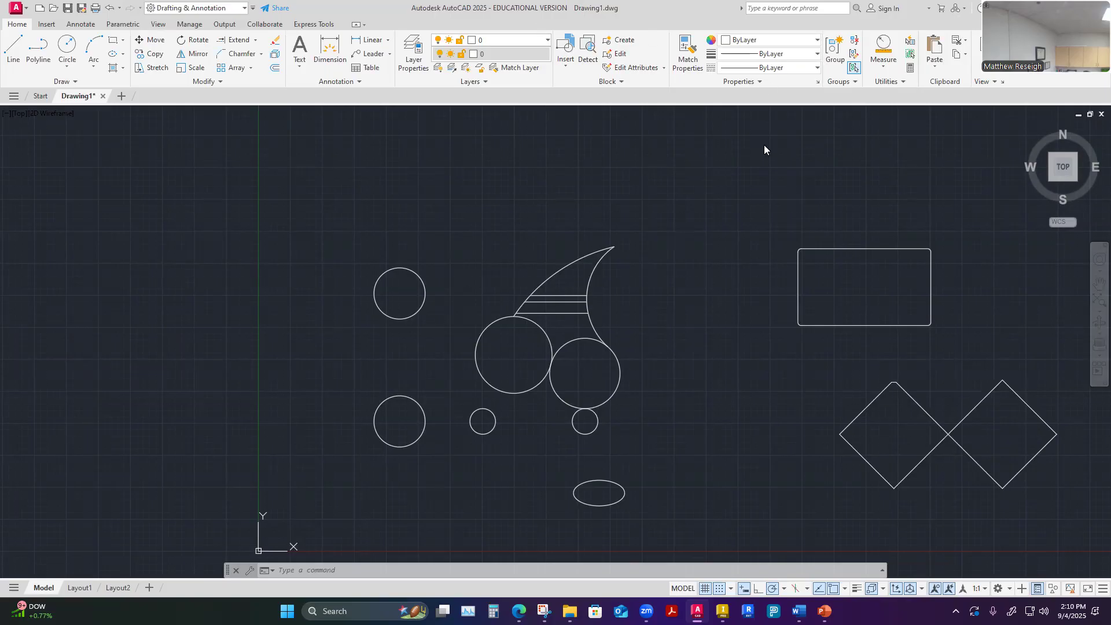
{"action": "scroll", "coordinate": [697, 218], "scroll_direction": "down", "scroll_amount": 5}
{"action": "scroll", "coordinate": [749, 234], "scroll_direction": "up", "scroll_amount": 4}
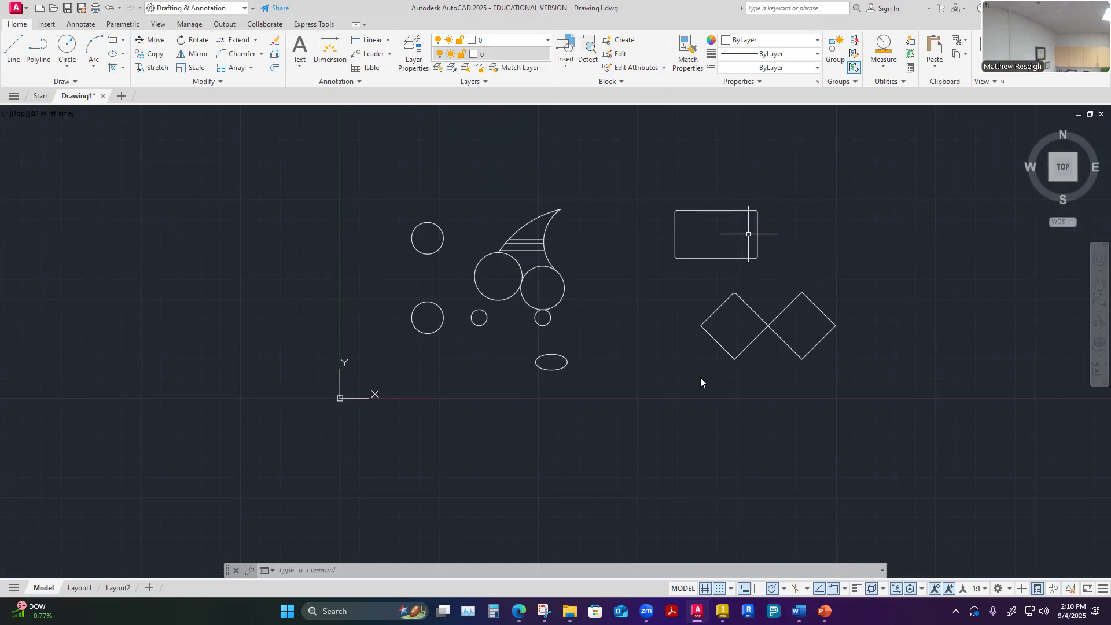
Look through the other running programs for the open File Explorer windows
{"action": "mouse_move", "coordinate": [646, 611]}
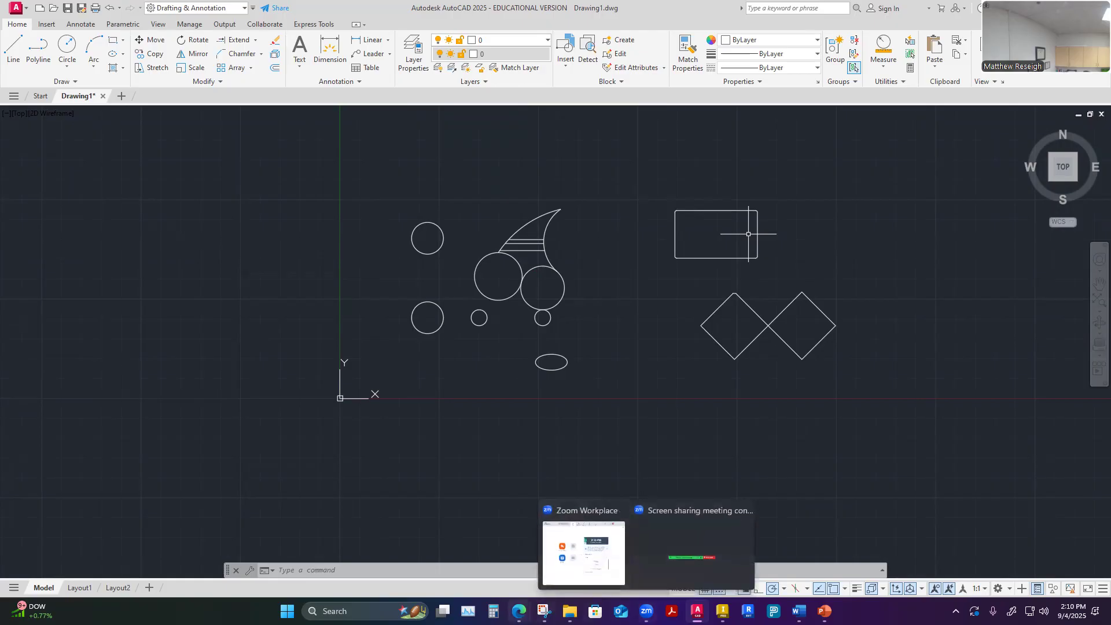
{"action": "mouse_move", "coordinate": [519, 611]}
{"action": "mouse_move", "coordinate": [570, 611]}
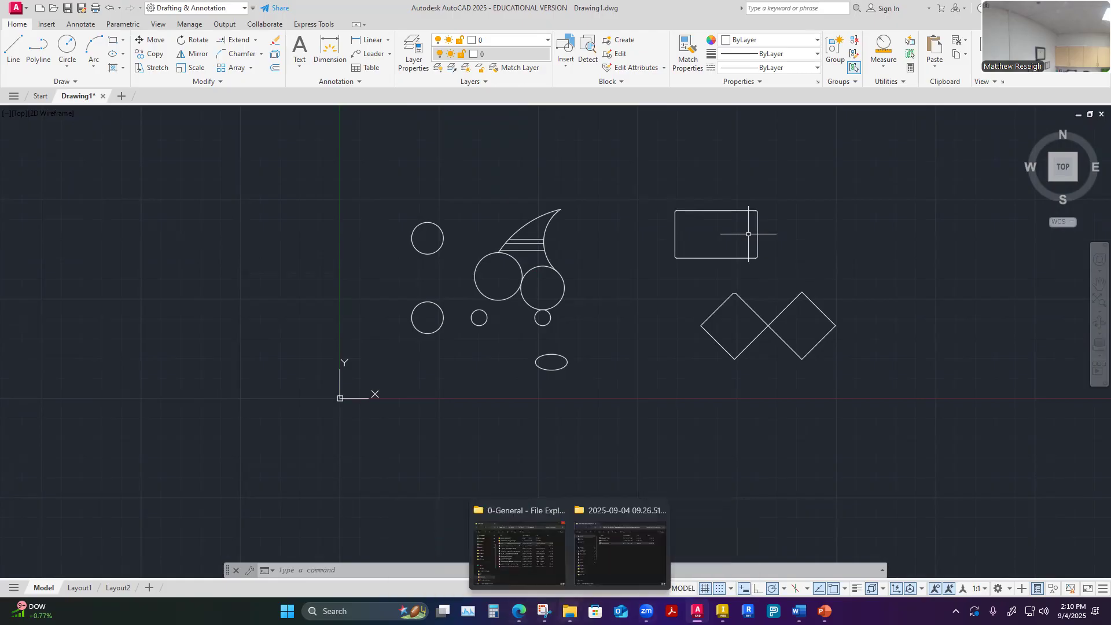